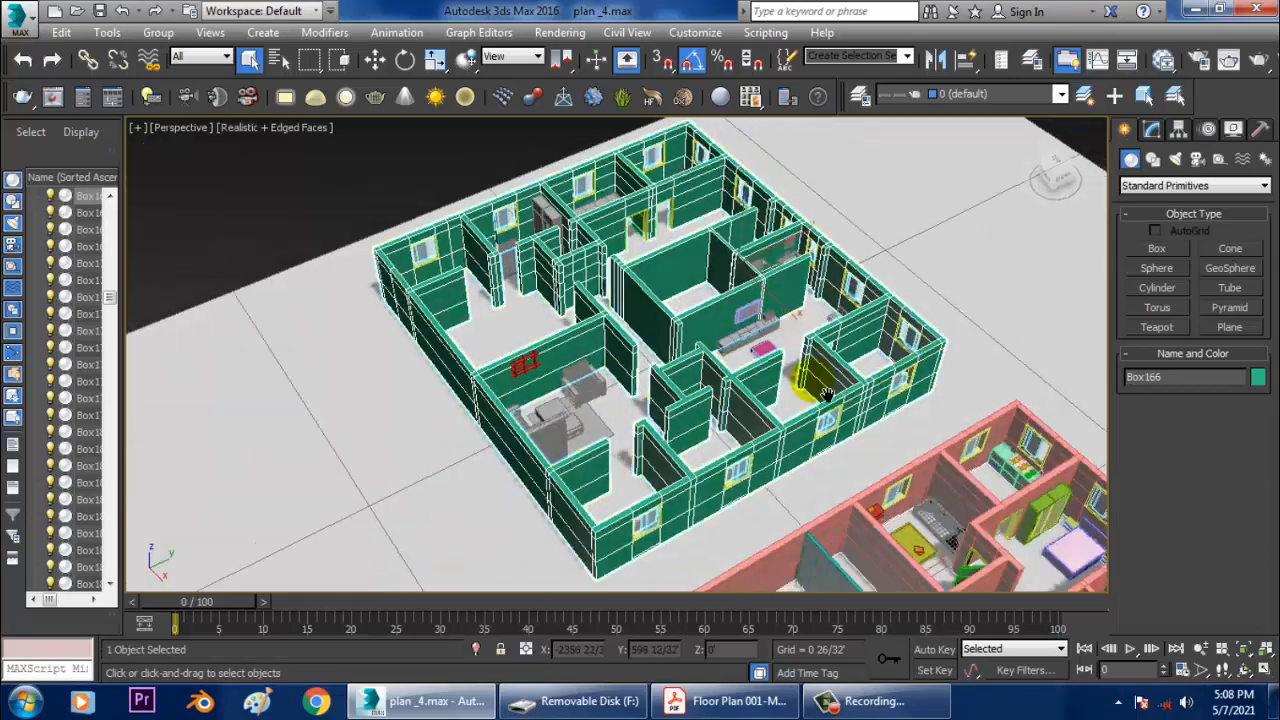
Examine the green first-floor model and compare its rooms with the Floor Plan 001 PDF.
scroll(814, 382, "down", 3)
middle_click_drag(820, 382, 877, 452, "alt")
scroll(829, 431, "up", 4)
scroll(791, 421, "up", 3)
scroll(800, 410, "down", 4)
scroll(877, 452, "up", 4)
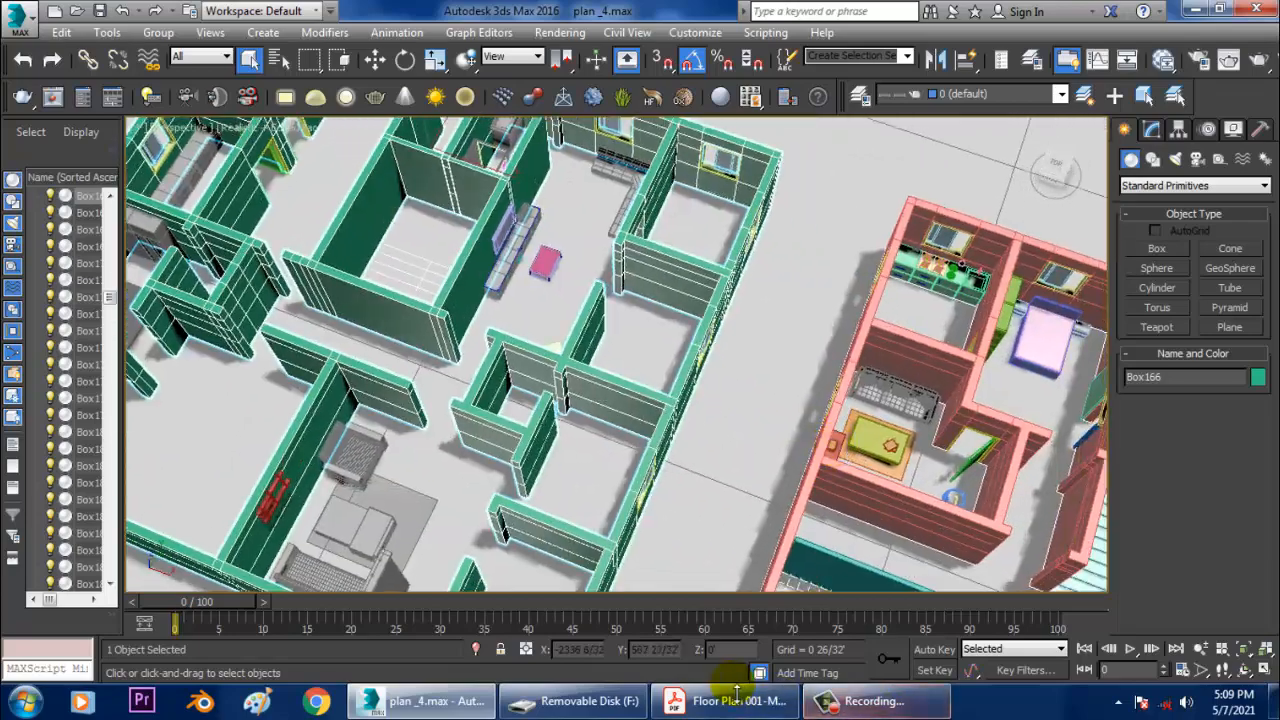
left_click(741, 703)
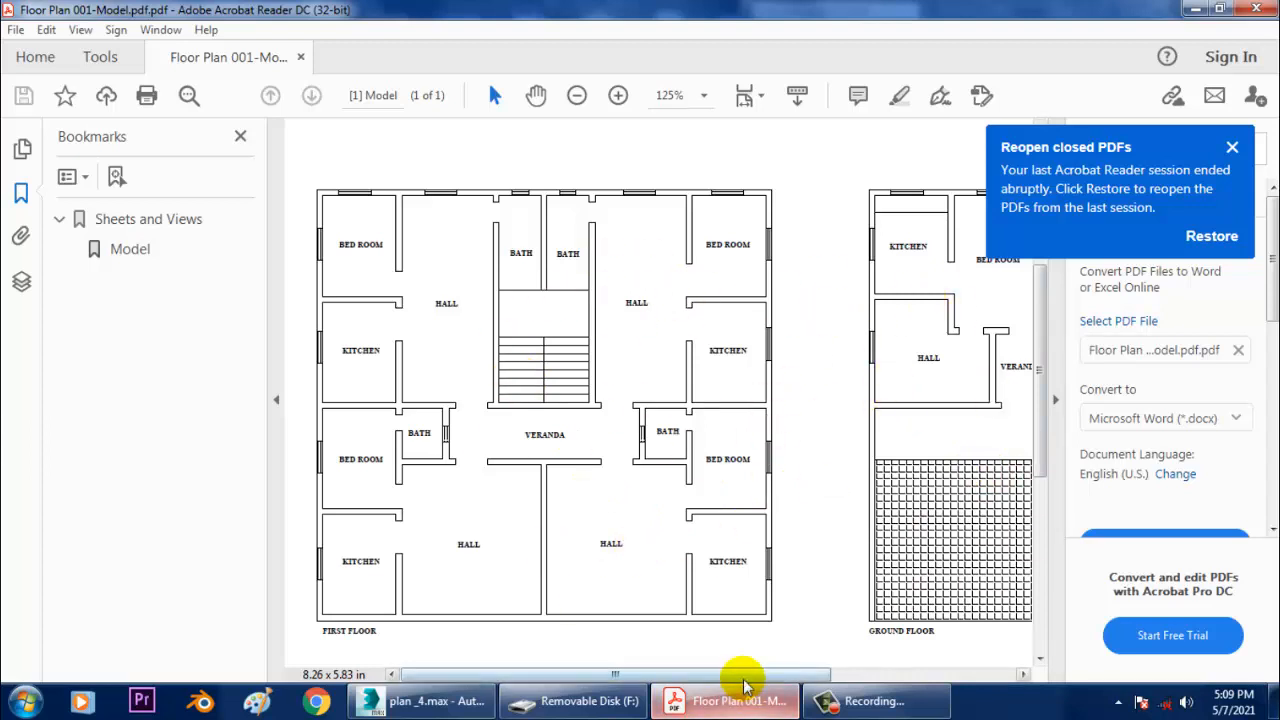
left_click(422, 703)
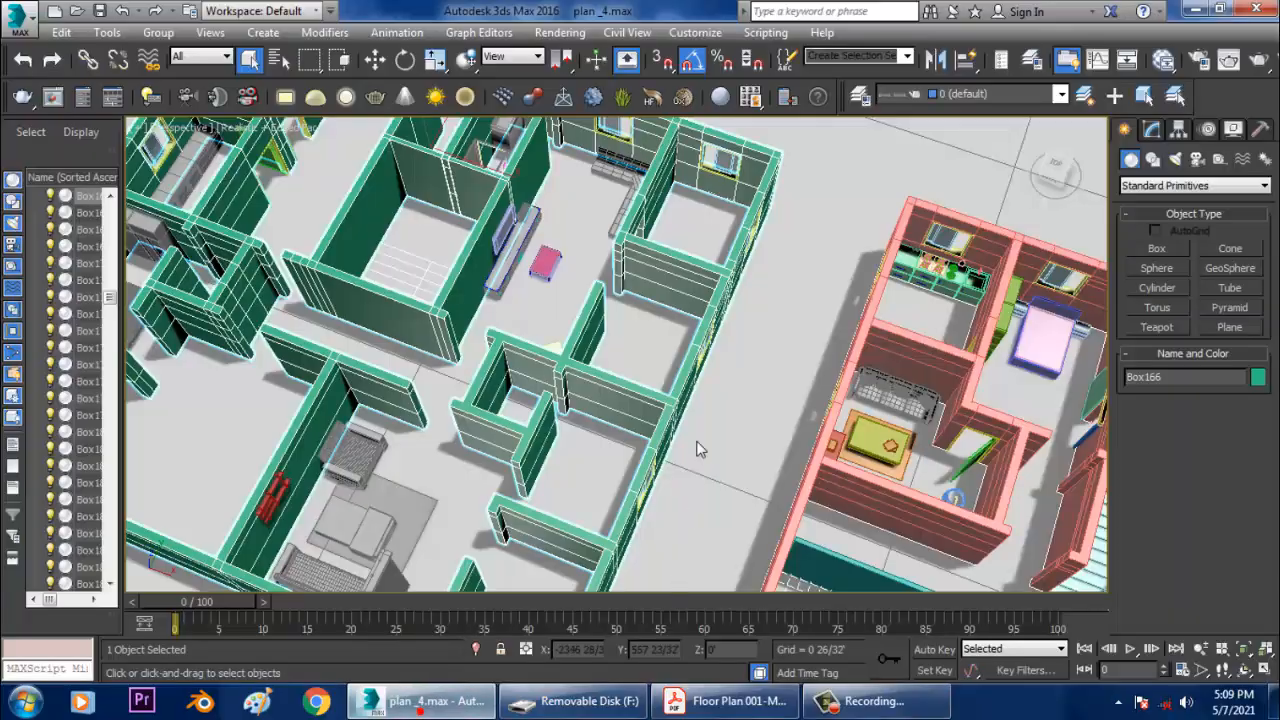
Examine the first-floor hall, bathrooms, bedrooms and furnished kitchen up close, selecting the cover of the grey bed.
middle_click_drag(694, 449, 691, 363, "alt")
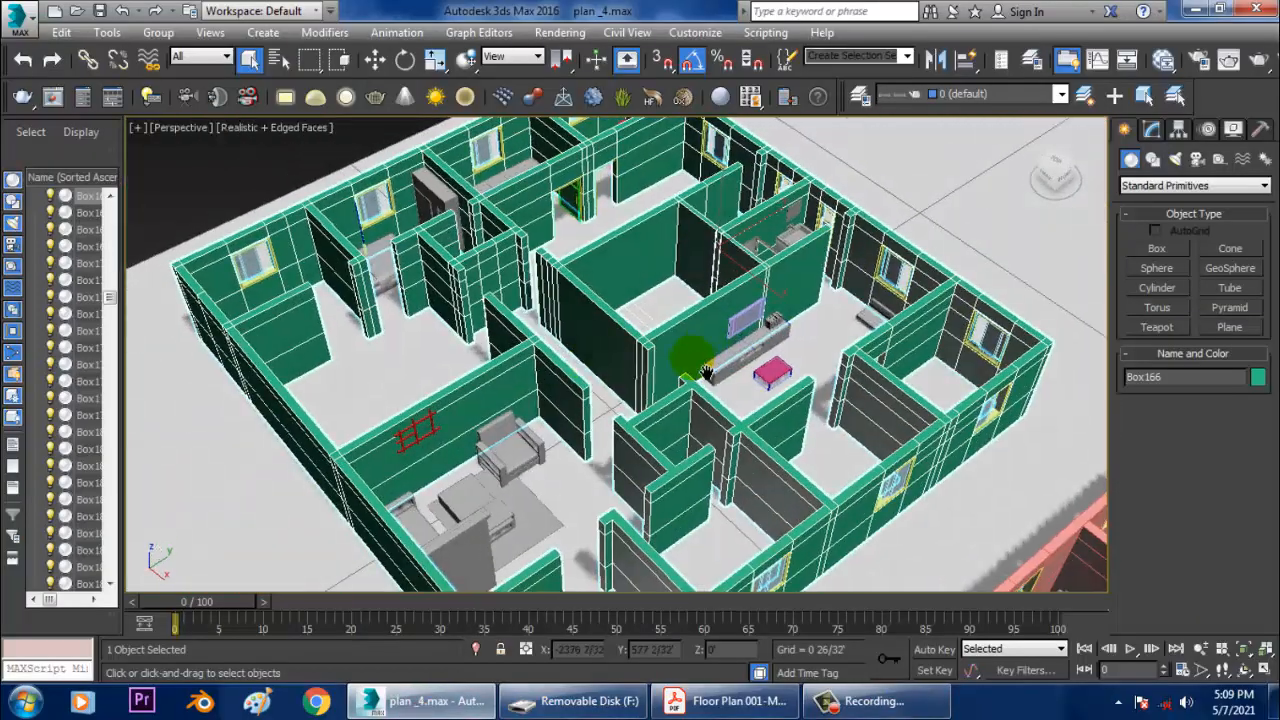
scroll(729, 434, "up", 4)
middle_click_drag(729, 451, 706, 337, "alt")
scroll(700, 441, "down", 4)
scroll(706, 337, "up", 3)
scroll(664, 432, "up", 4)
middle_click_drag(560, 465, 465, 402)
scroll(754, 380, "down", 5)
middle_click_drag(1046, 328, 829, 391)
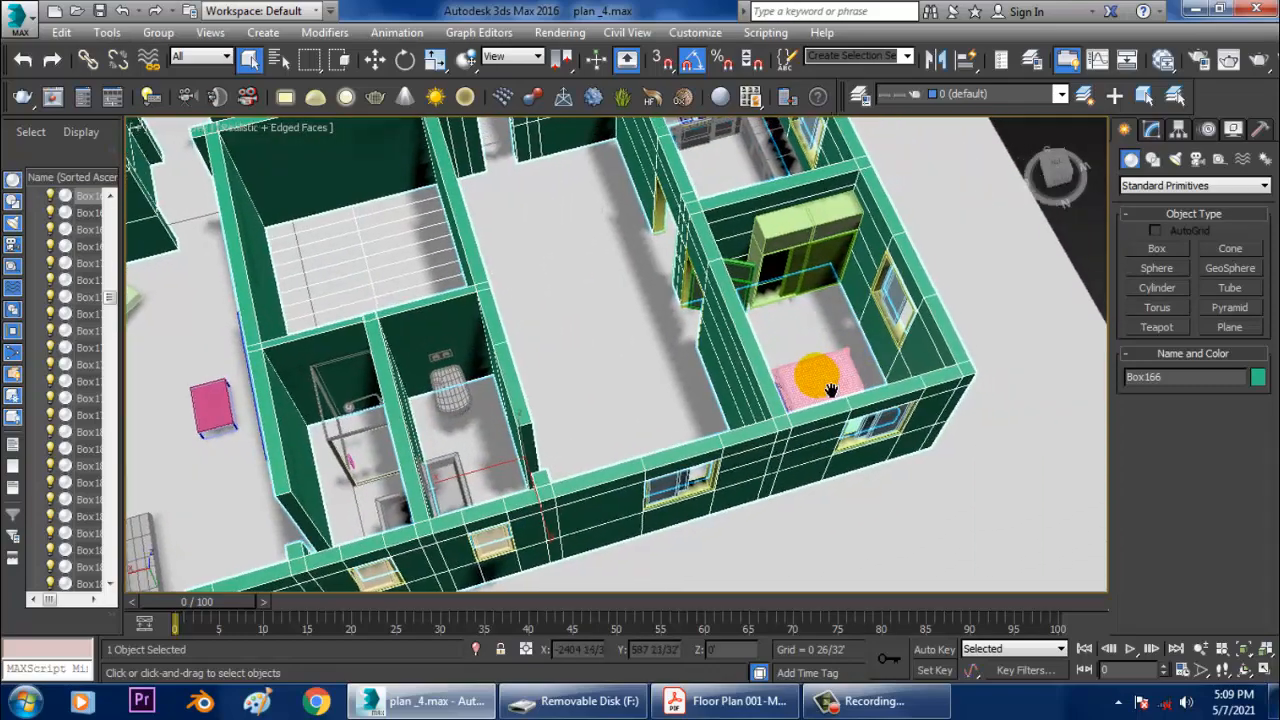
middle_click_drag(773, 175, 880, 335)
middle_click_drag(855, 219, 804, 378)
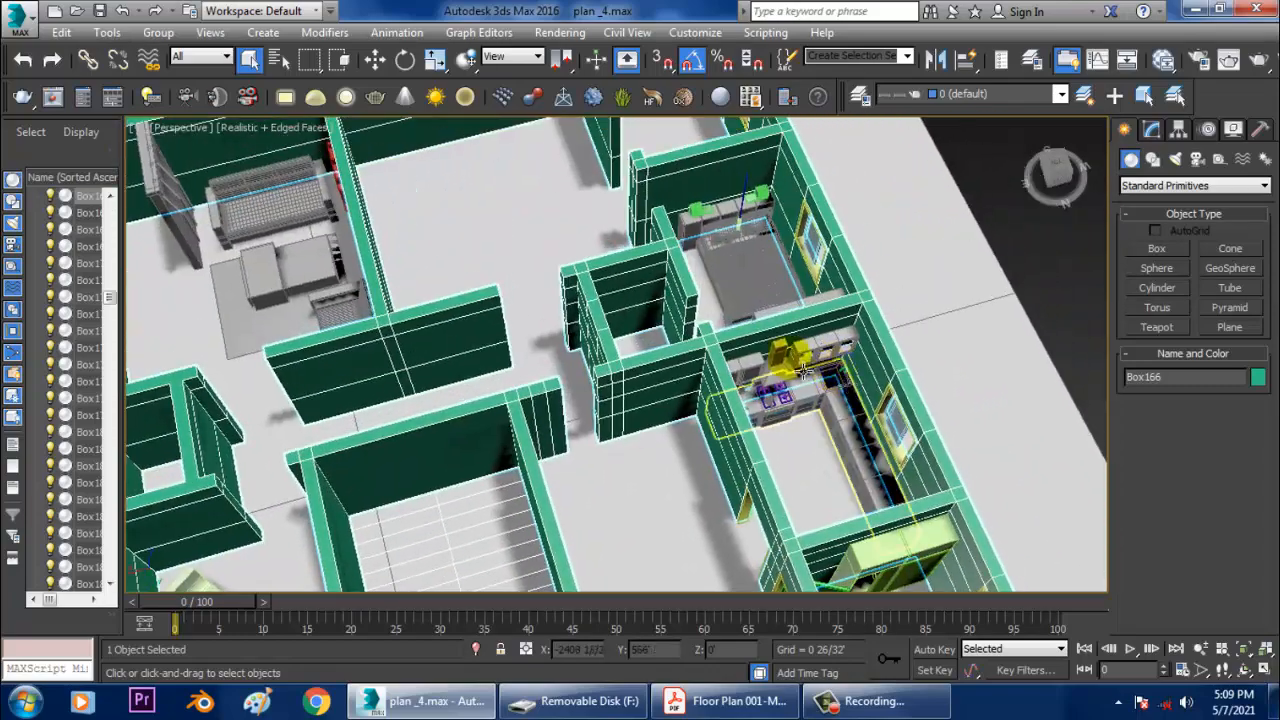
scroll(804, 378, "up", 3)
middle_click_drag(824, 326, 876, 434)
left_click(840, 346)
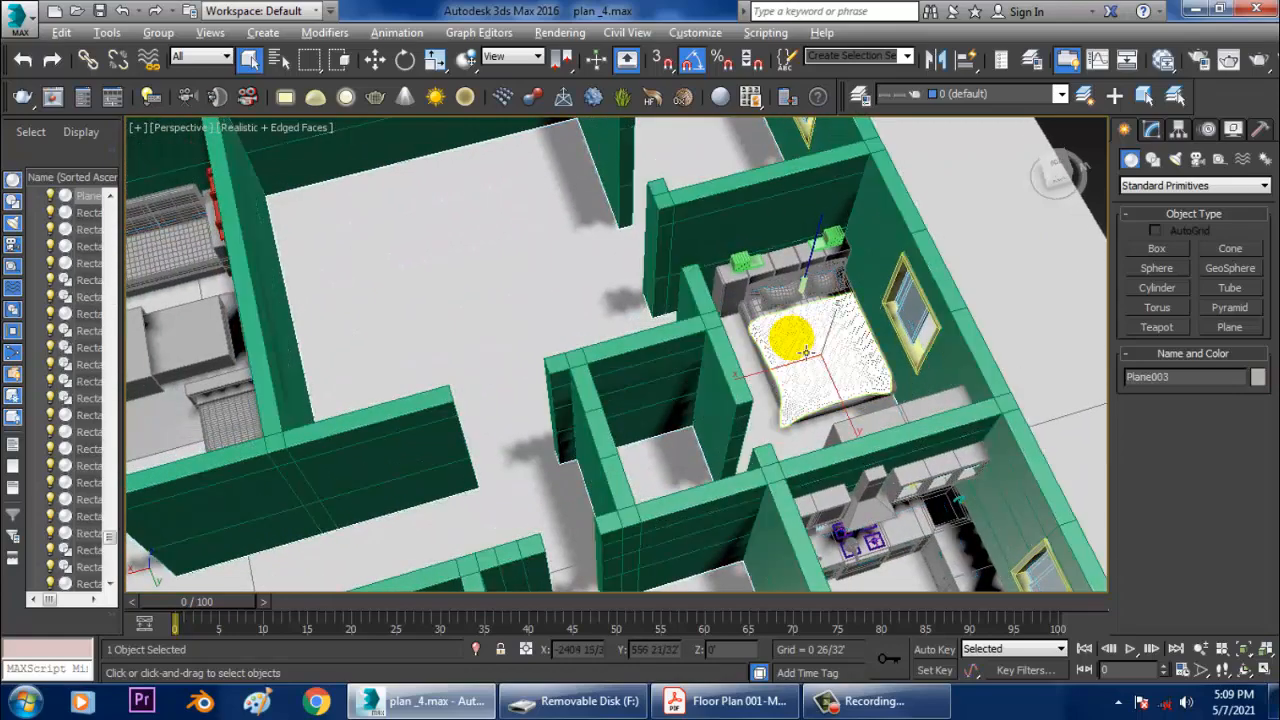
Examine which first-floor rooms are still unfurnished and check the kitchen locations against the floor plan PDF.
middle_click_drag(806, 352, 937, 360, "alt")
middle_click_drag(937, 360, 761, 279)
scroll(761, 283, "down", 3)
middle_click_drag(829, 349, 880, 360, "alt")
middle_click_drag(880, 360, 546, 124)
middle_click_drag(649, 503, 603, 441)
scroll(777, 454, "down", 2)
middle_click_drag(777, 454, 888, 543)
middle_click_drag(810, 292, 862, 480)
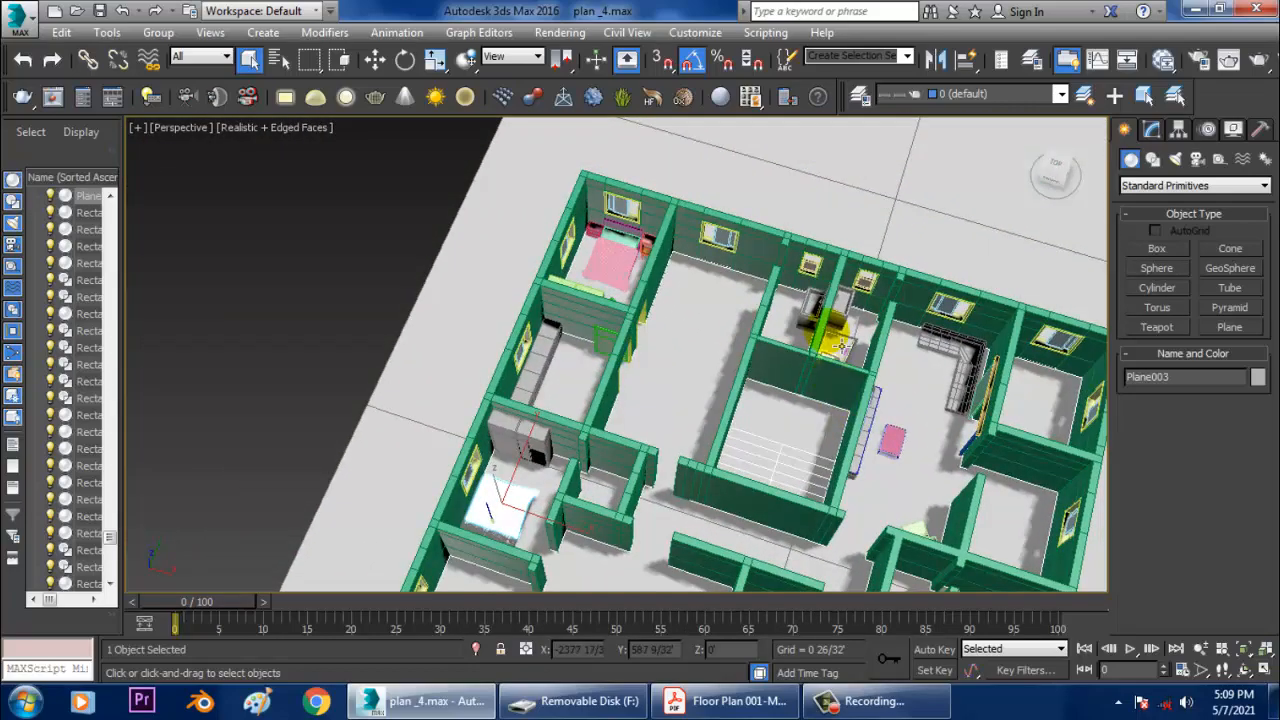
scroll(842, 345, "up", 2)
middle_click_drag(905, 344, 731, 285, "alt")
scroll(651, 251, "up", 2)
scroll(931, 393, "down", 2)
middle_click_drag(931, 393, 831, 347)
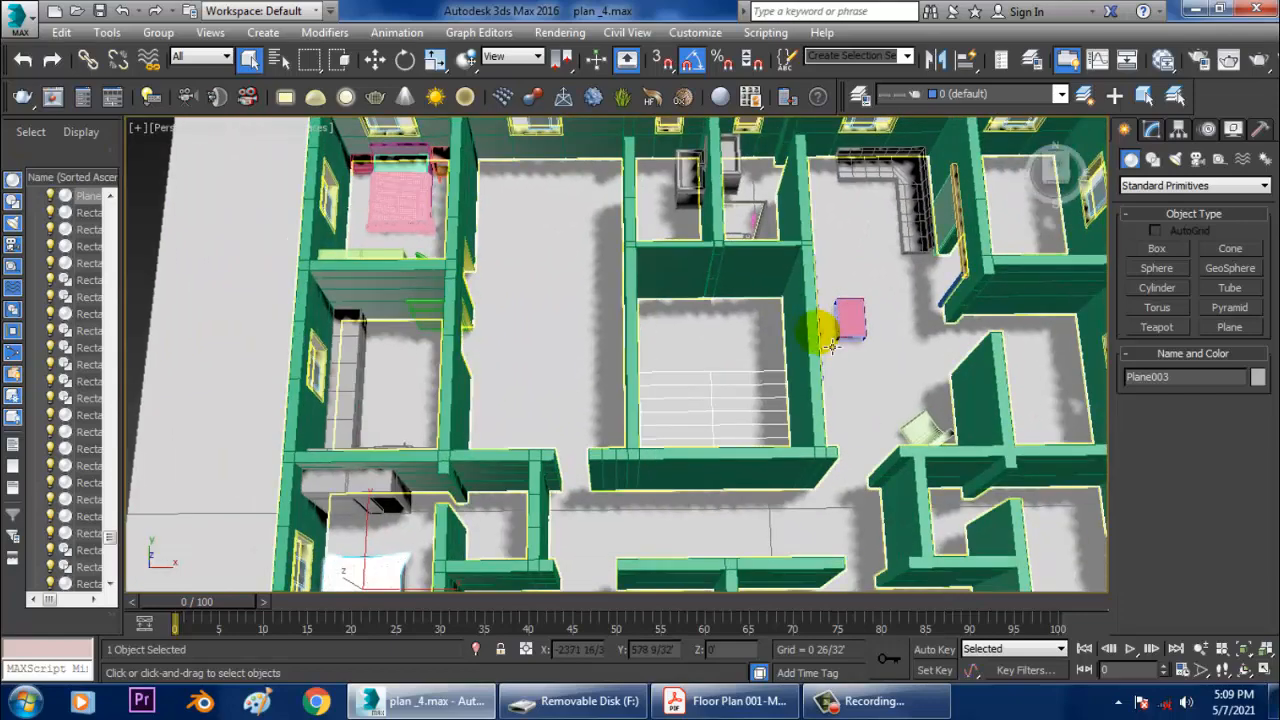
scroll(829, 340, "down", 4)
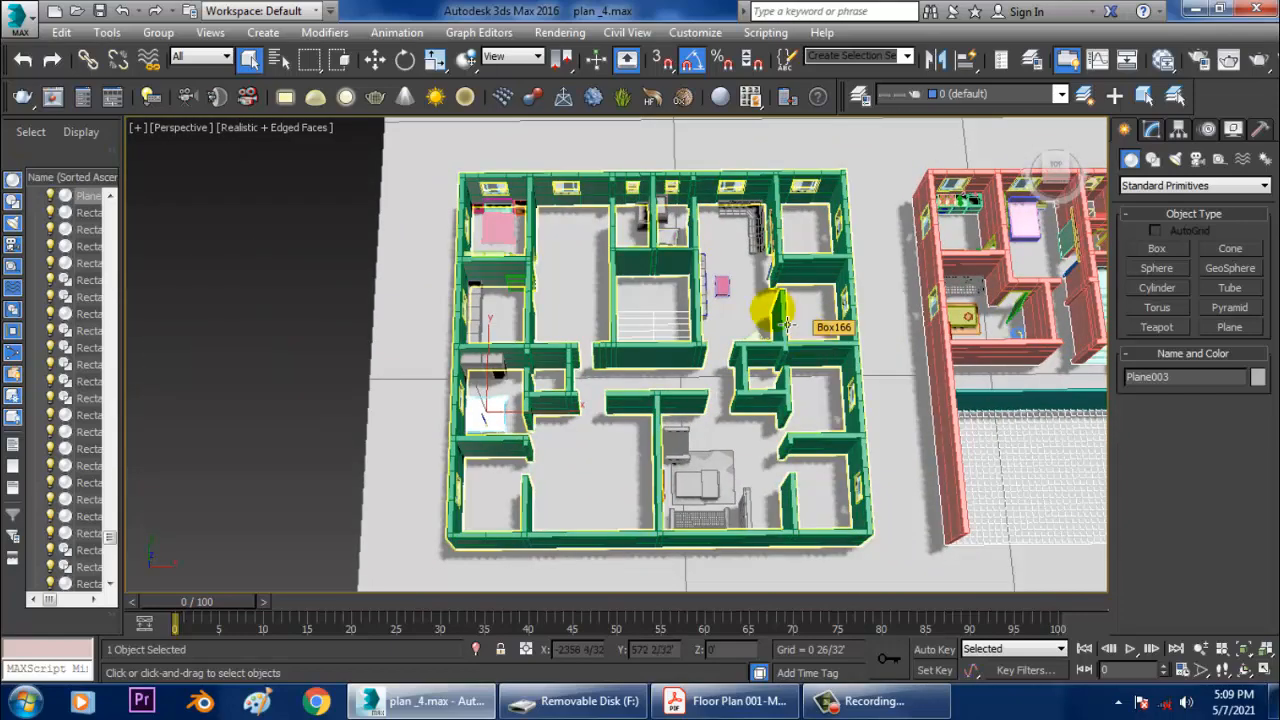
middle_click_drag(862, 425, 750, 380, "alt")
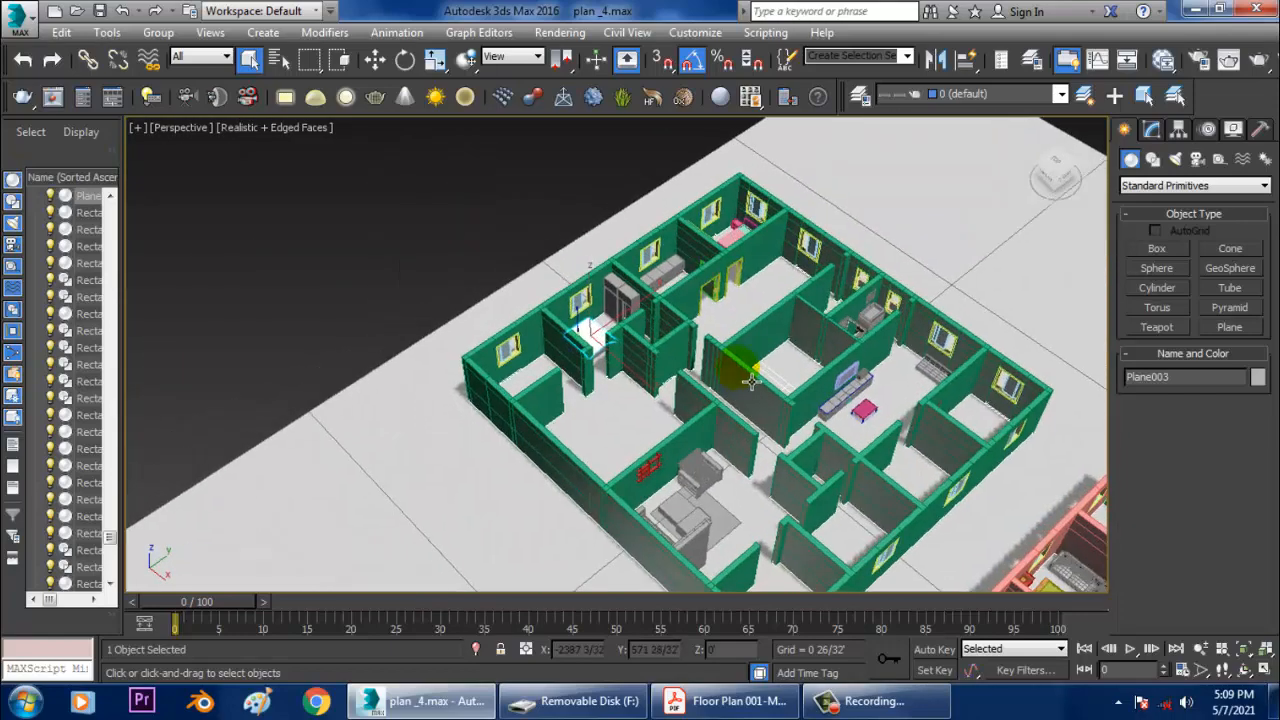
middle_click_drag(752, 428, 791, 451, "alt")
scroll(800, 436, "up", 4)
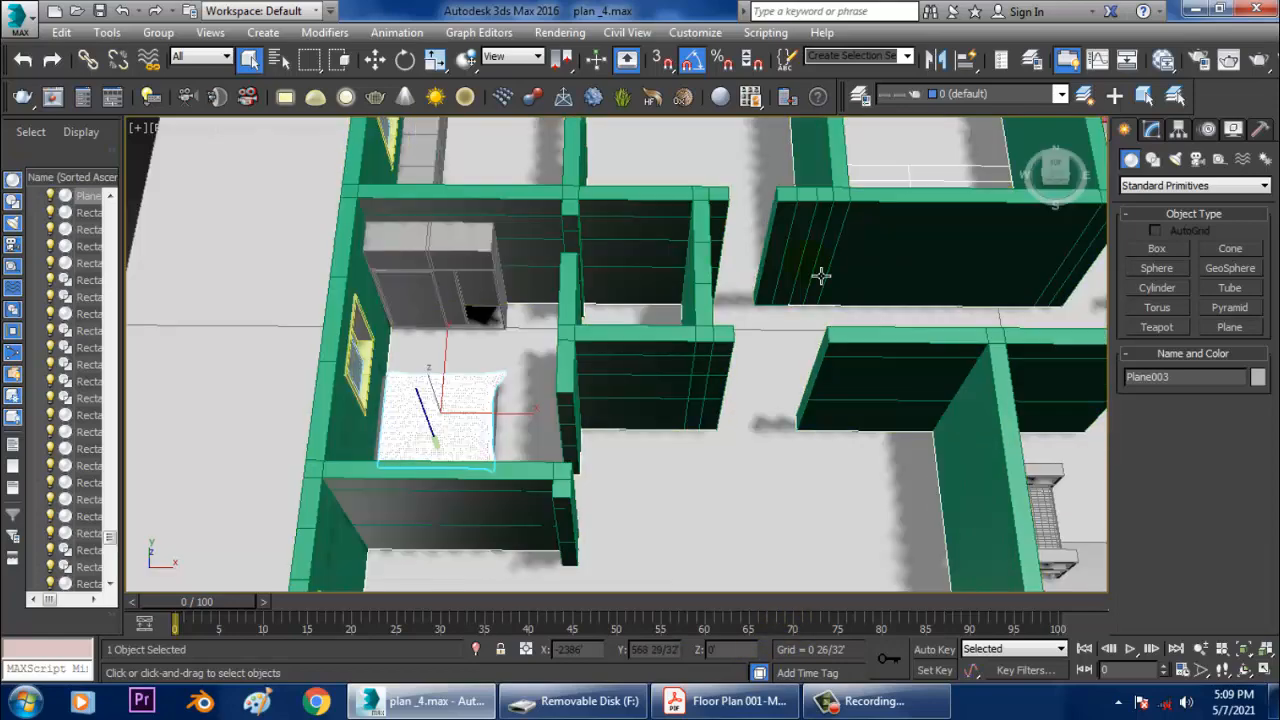
middle_click_drag(820, 274, 746, 395)
scroll(746, 395, "down", 5)
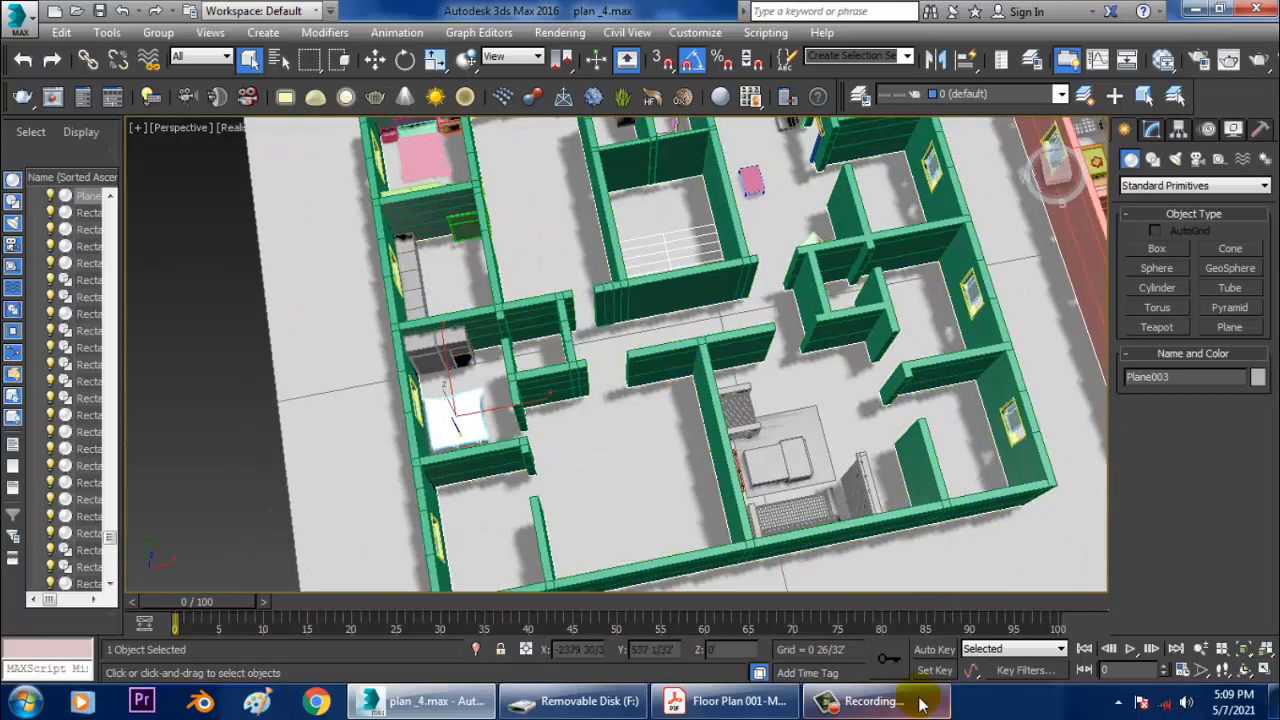
left_click(736, 705)
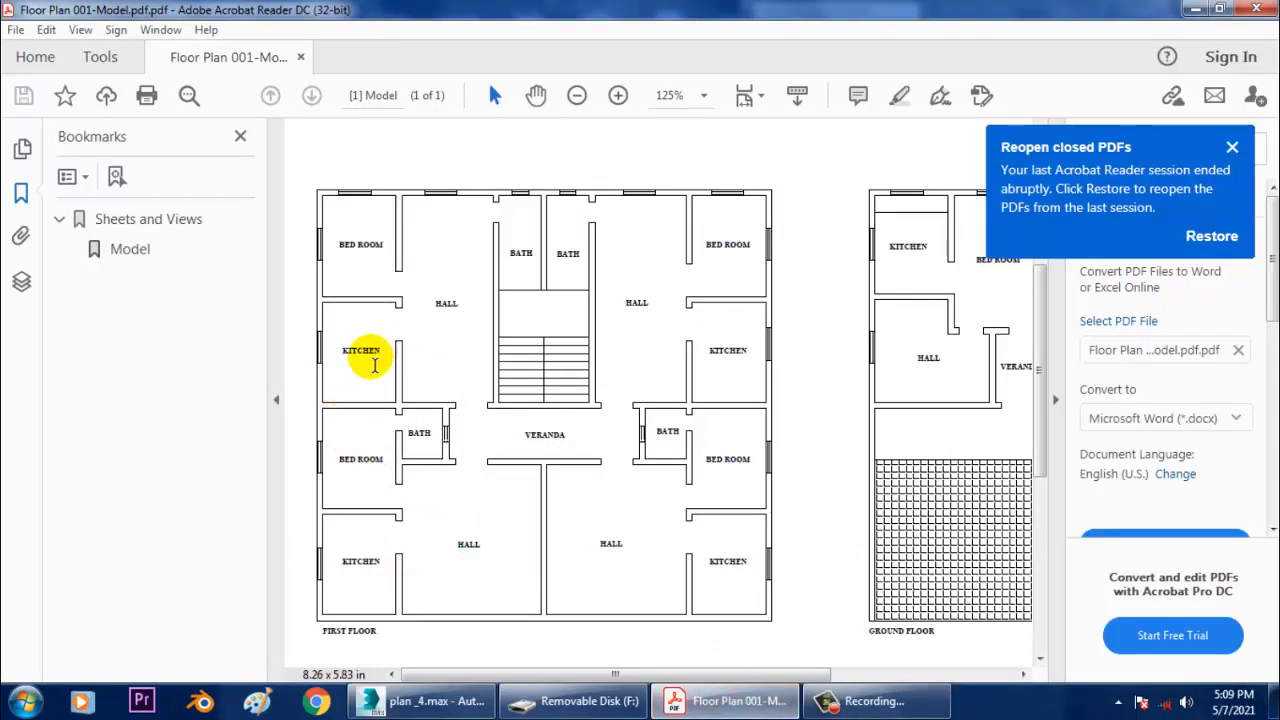
left_click(428, 703)
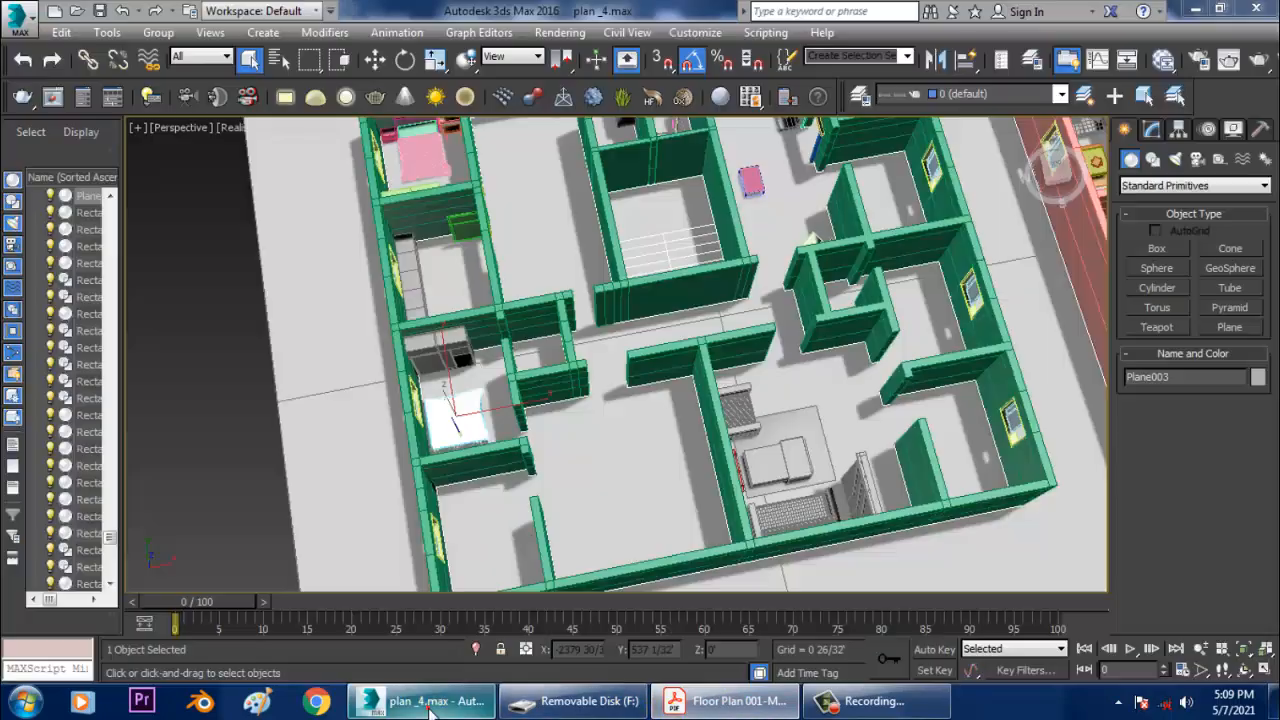
In the Top view, select the cabinets, appliances and door of the furnished first-floor kitchen together.
key("alt+w")
middle_click_drag(451, 277, 426, 286)
key("alt+w")
key("z")
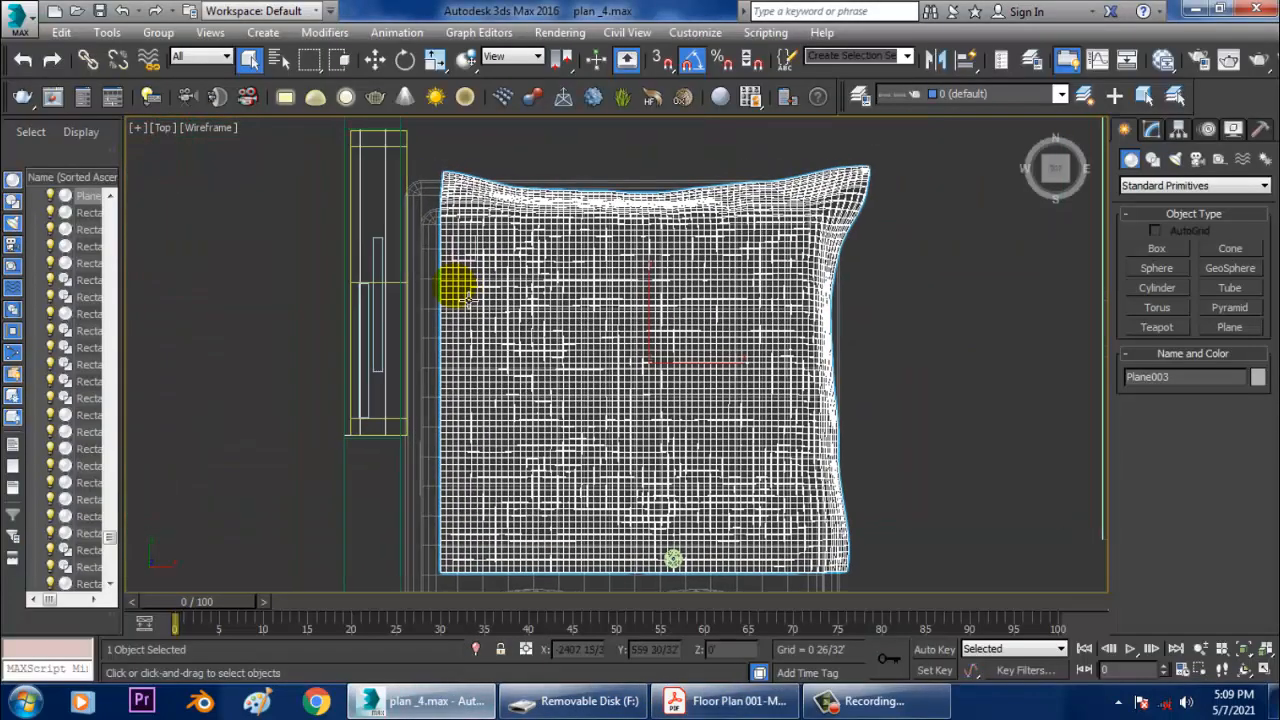
scroll(468, 300, "down", 12)
scroll(566, 350, "up", 3)
middle_click_drag(618, 277, 570, 399)
scroll(454, 354, "up", 3)
middle_click_drag(454, 354, 569, 350)
left_click_drag(234, 328, 460, 512)
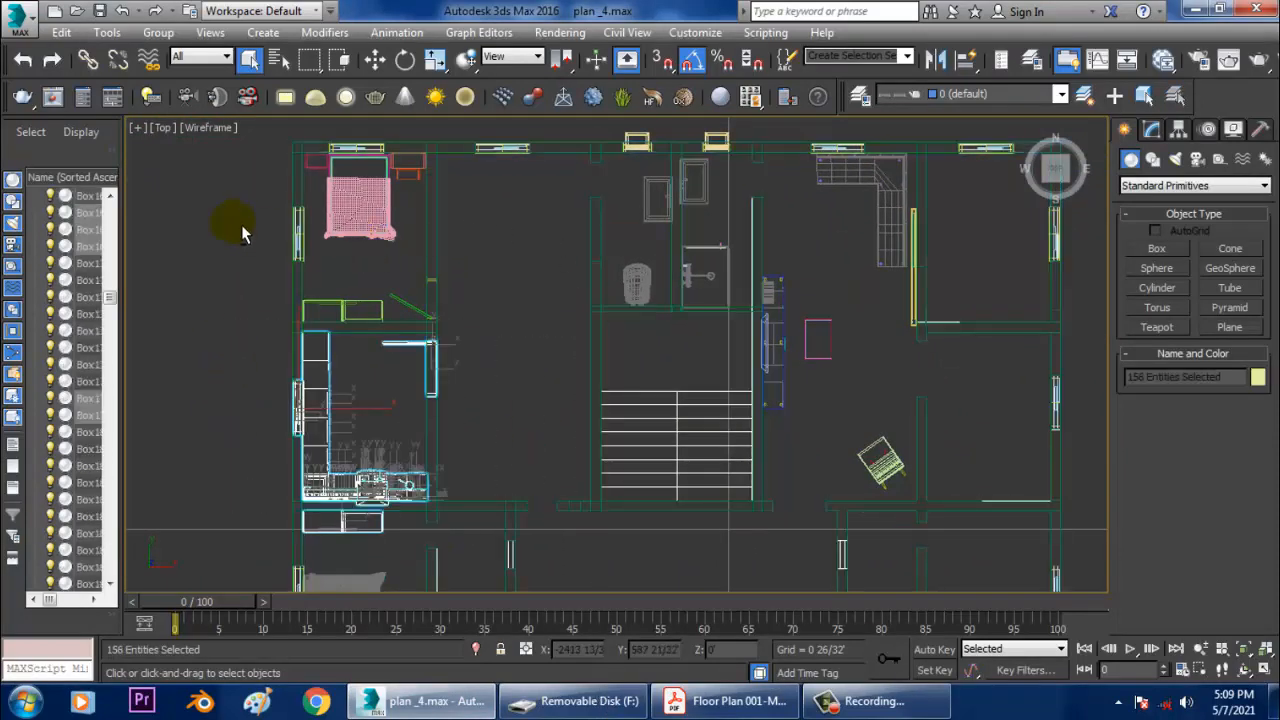
Remove the neighbouring bedroom's wardrobe and the kitchen window from the selection, keeping only the kitchen furnishings and door.
middle_click_drag(374, 323, 442, 178)
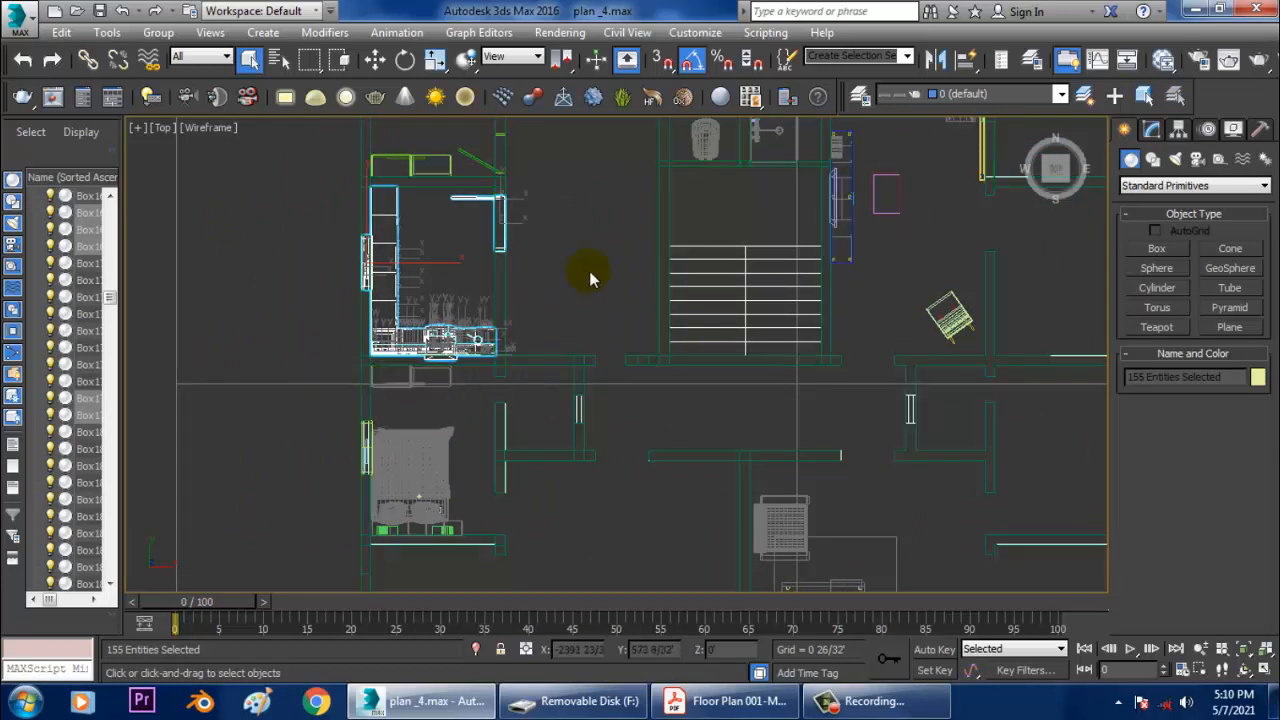
middle_click_drag(589, 276, 574, 374)
key("w")
scroll(420, 394, "up", 2)
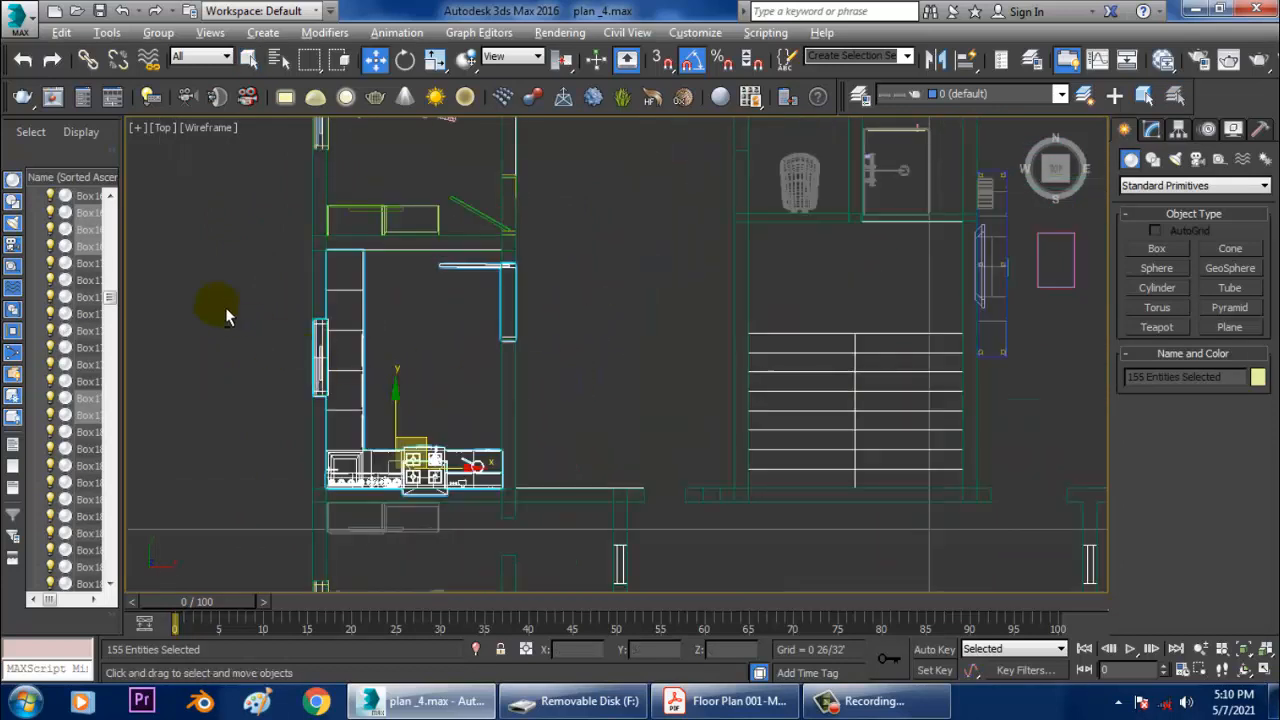
left_click_drag(332, 398, 334, 395, "alt")
Mirror the selected kitchen set about the X axis as a copy.
scroll(422, 371, "down", 3)
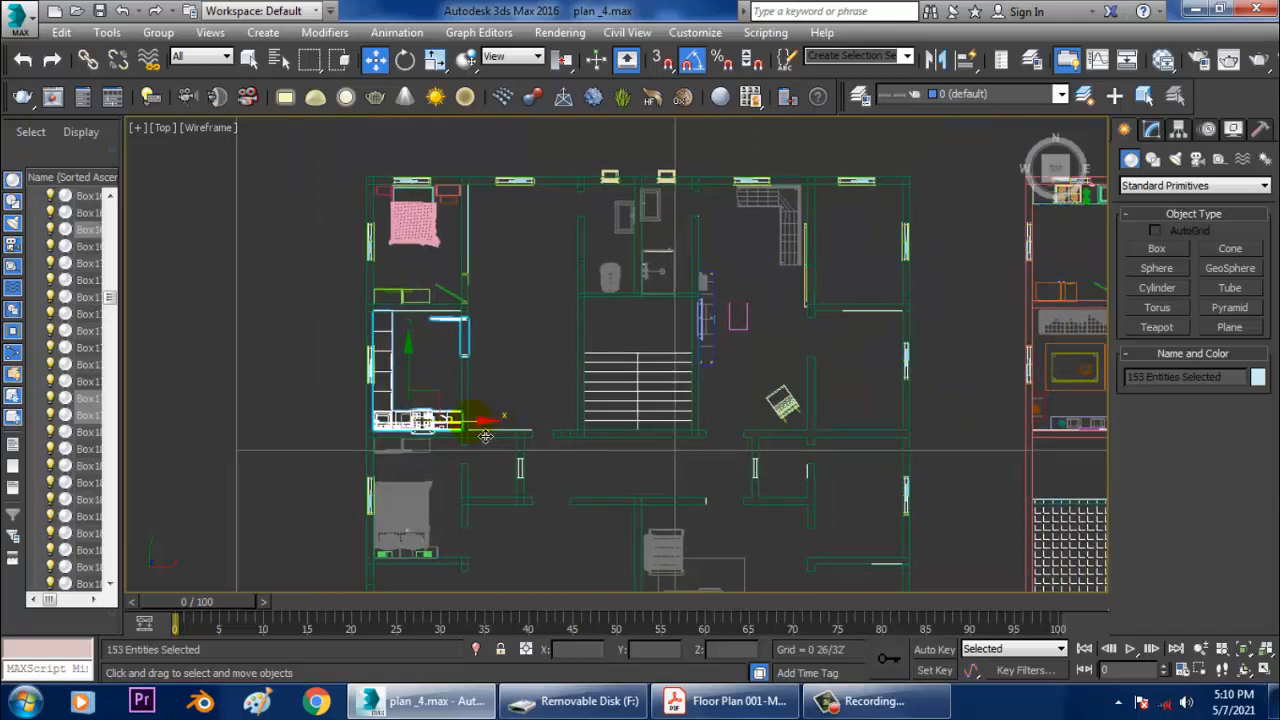
left_click_drag(486, 436, 383, 428)
key("ctrl+z")
middle_click_drag(627, 431, 583, 423)
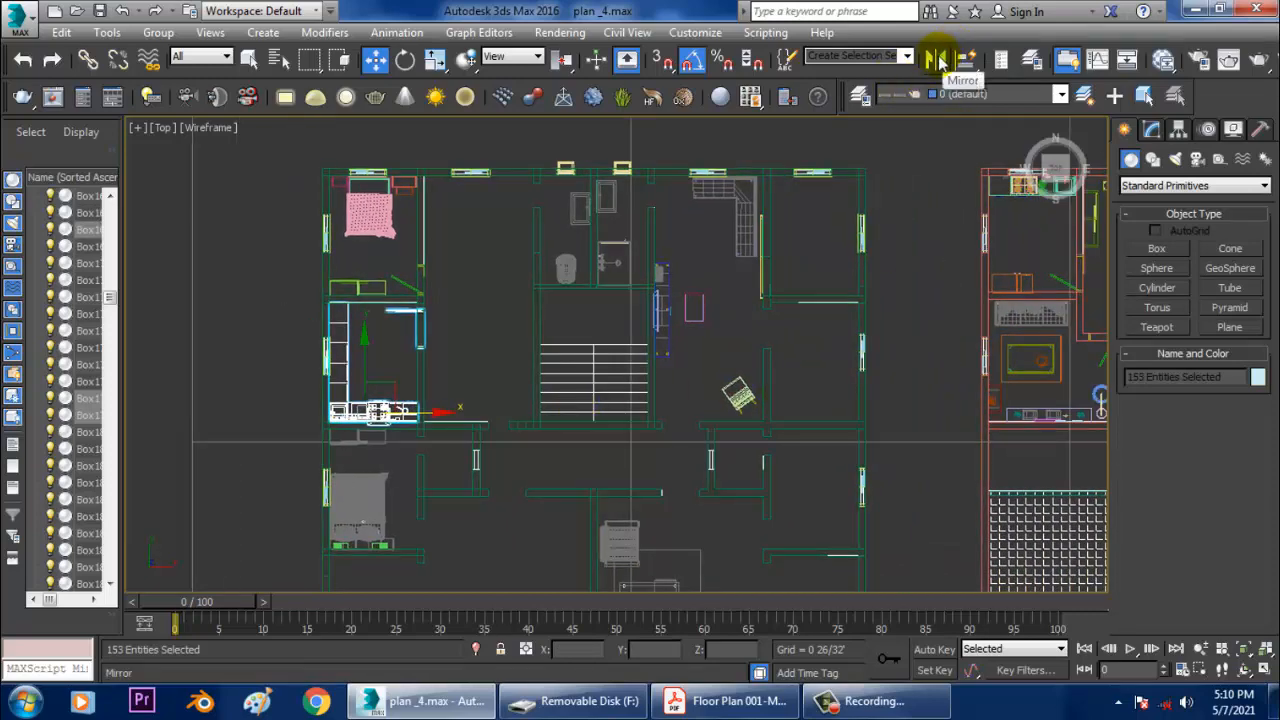
left_click(935, 59)
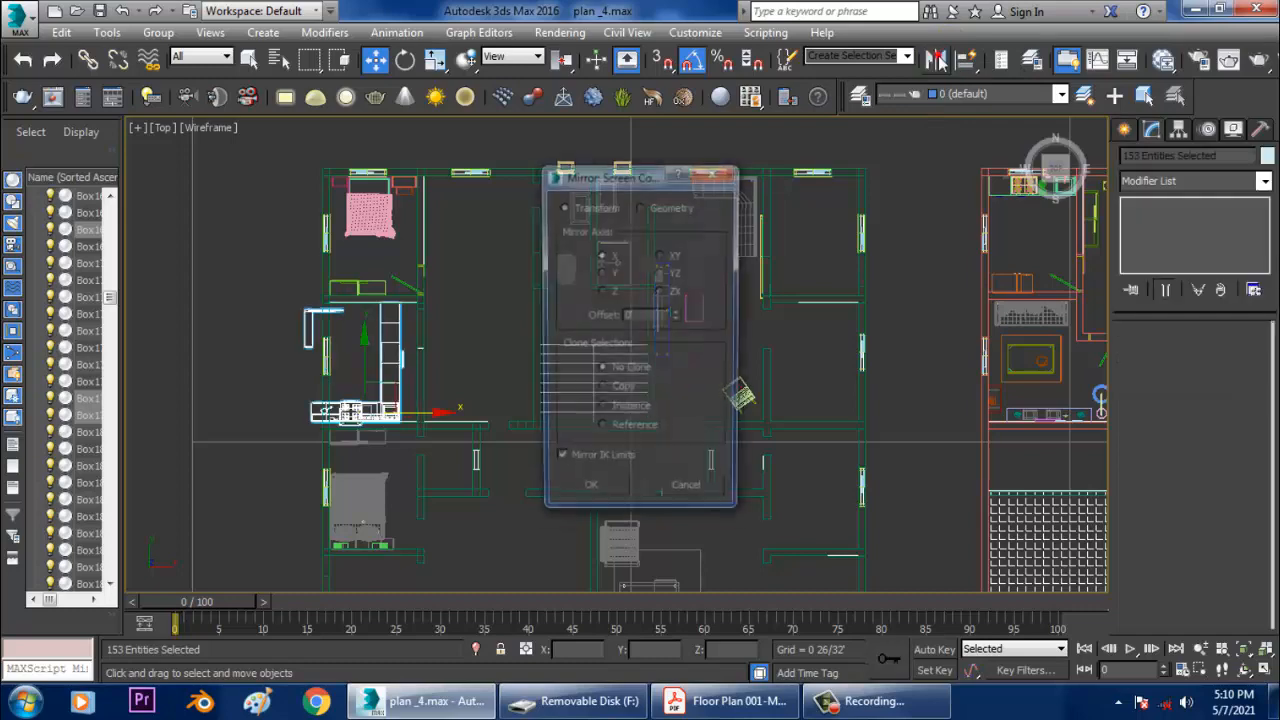
left_click(615, 390)
left_click(588, 493)
Move the mirrored kitchen set along X into the empty kitchen across the staircase and fine-tune its fit in perspective.
middle_click_drag(454, 419, 322, 409)
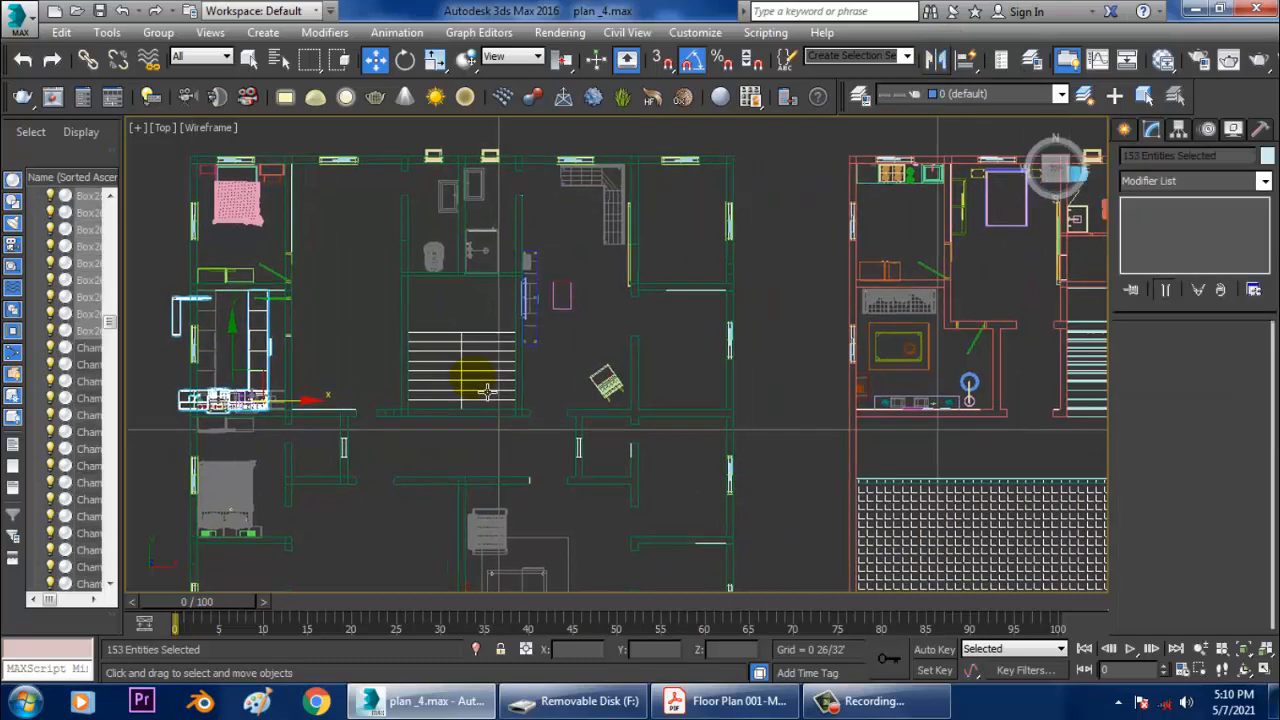
left_click_drag(318, 418, 775, 477)
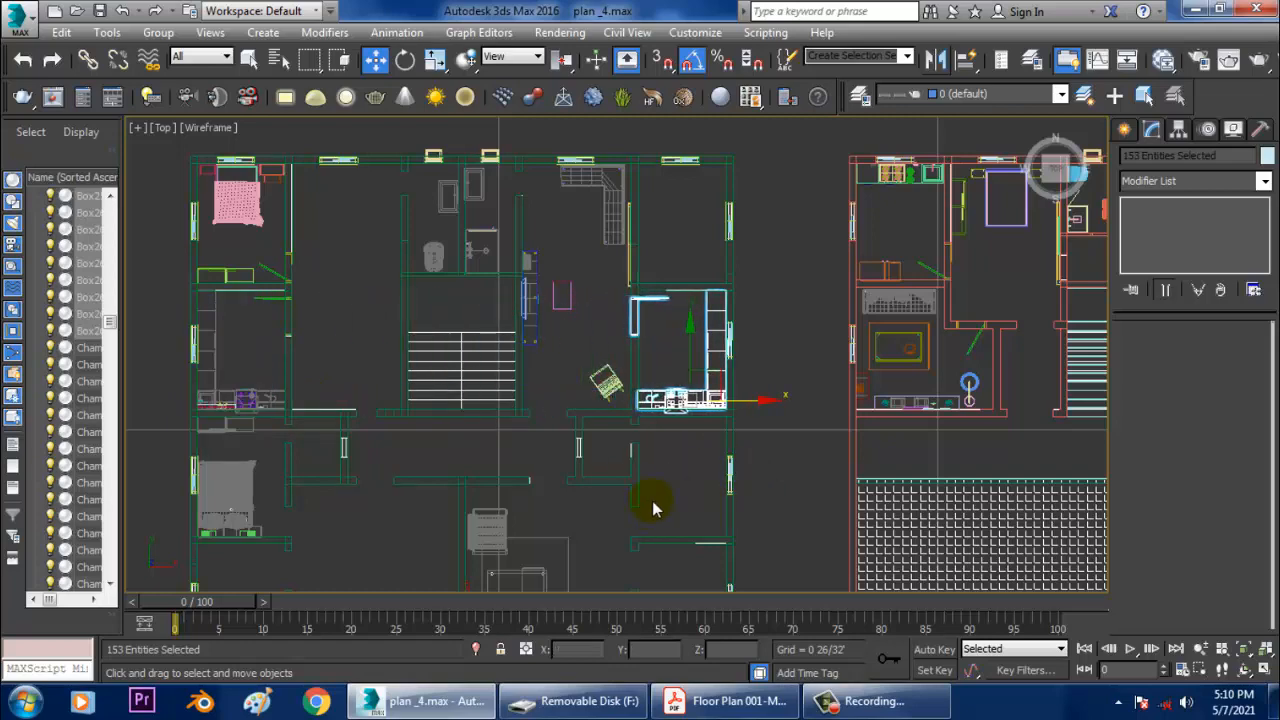
key("alt+w")
right_click(846, 457)
key("z")
key("alt+w")
middle_click_drag(849, 417, 700, 444, "alt")
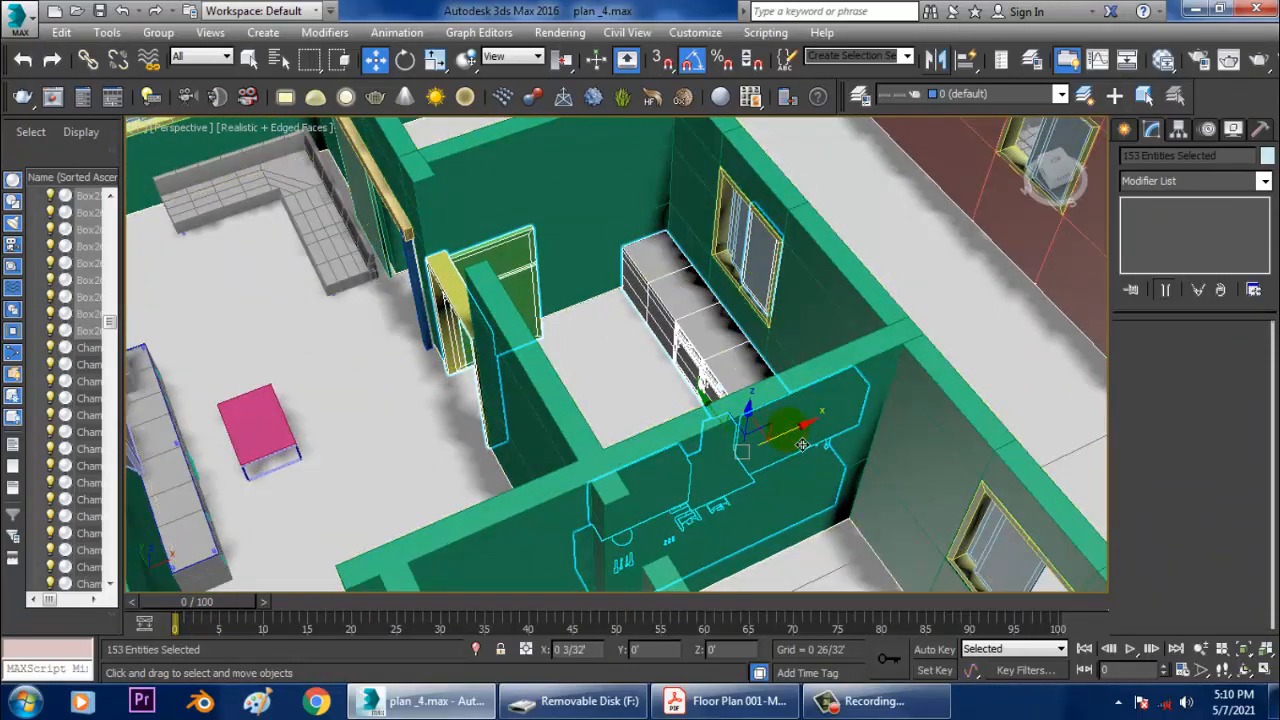
left_click_drag(802, 444, 804, 446)
middle_click_drag(804, 446, 810, 335, "alt")
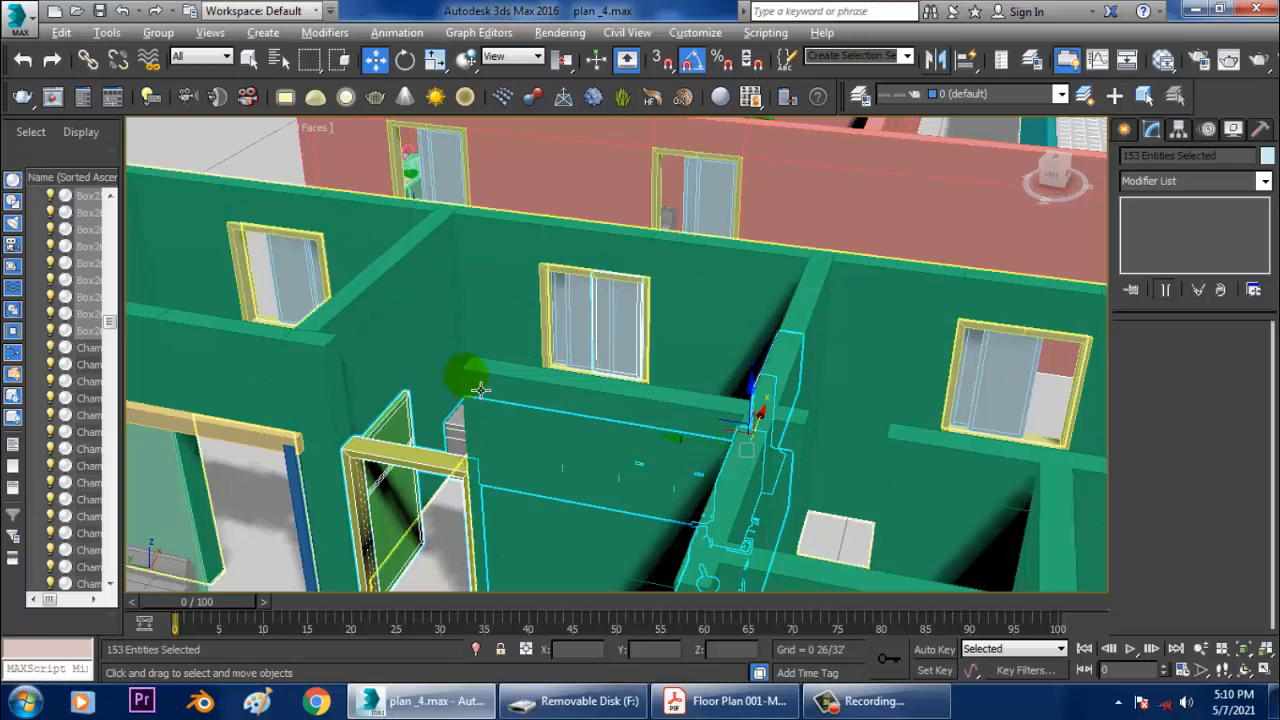
Lower the wall object's horizontal edge loop above the new kitchen's doorway by about 10/32' in Z.
middle_click_drag(287, 430, 408, 380)
left_click(418, 328)
middle_click_drag(418, 328, 689, 397, "alt")
scroll(689, 397, "up", 2)
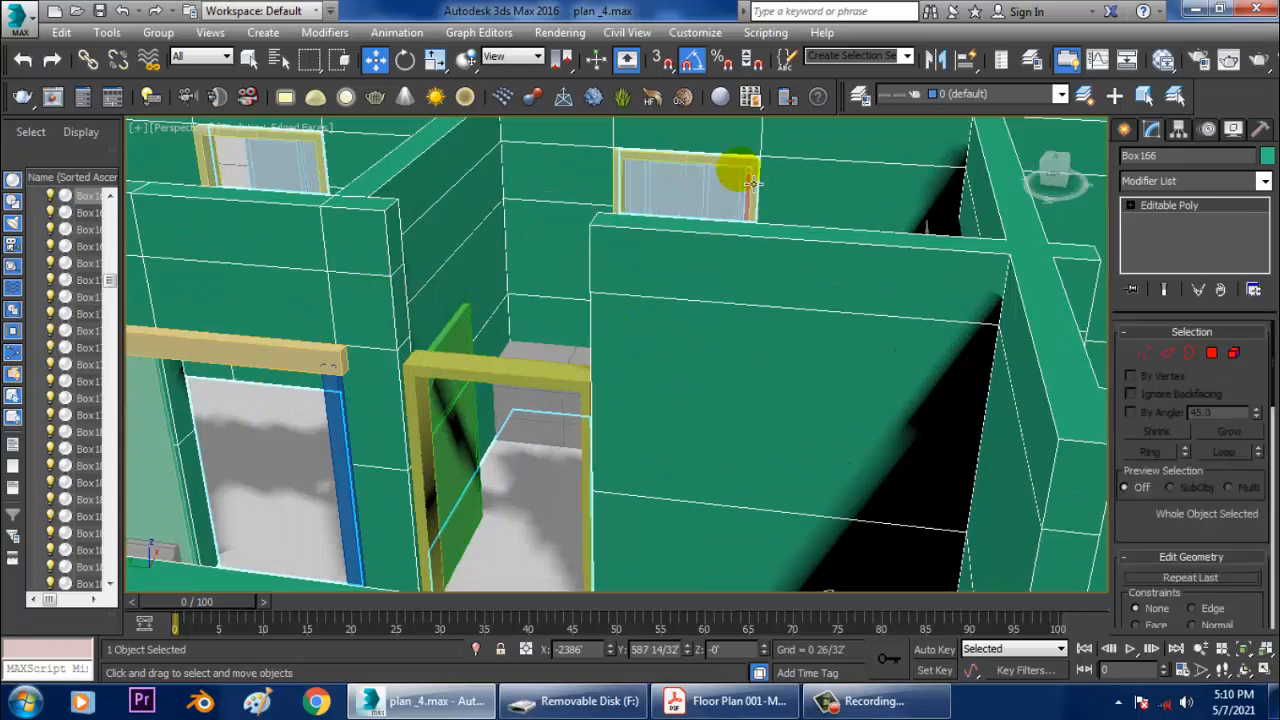
left_click(1163, 355)
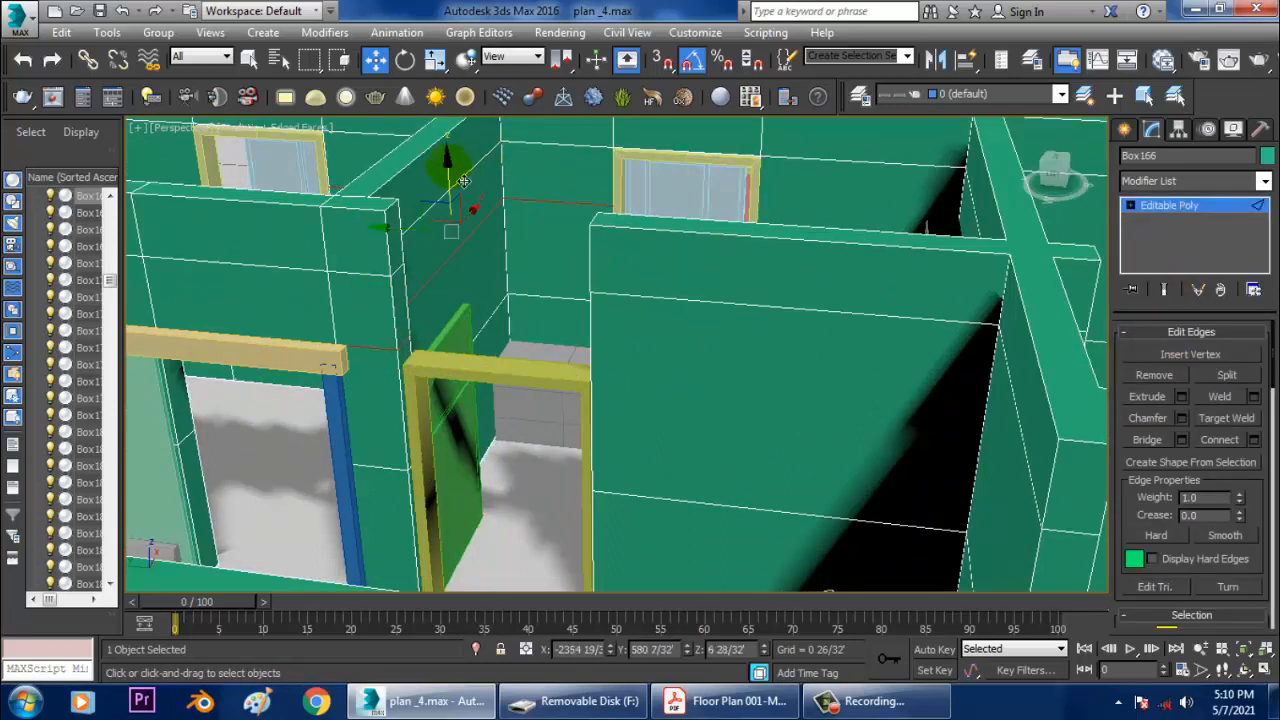
left_click_drag(460, 183, 466, 190)
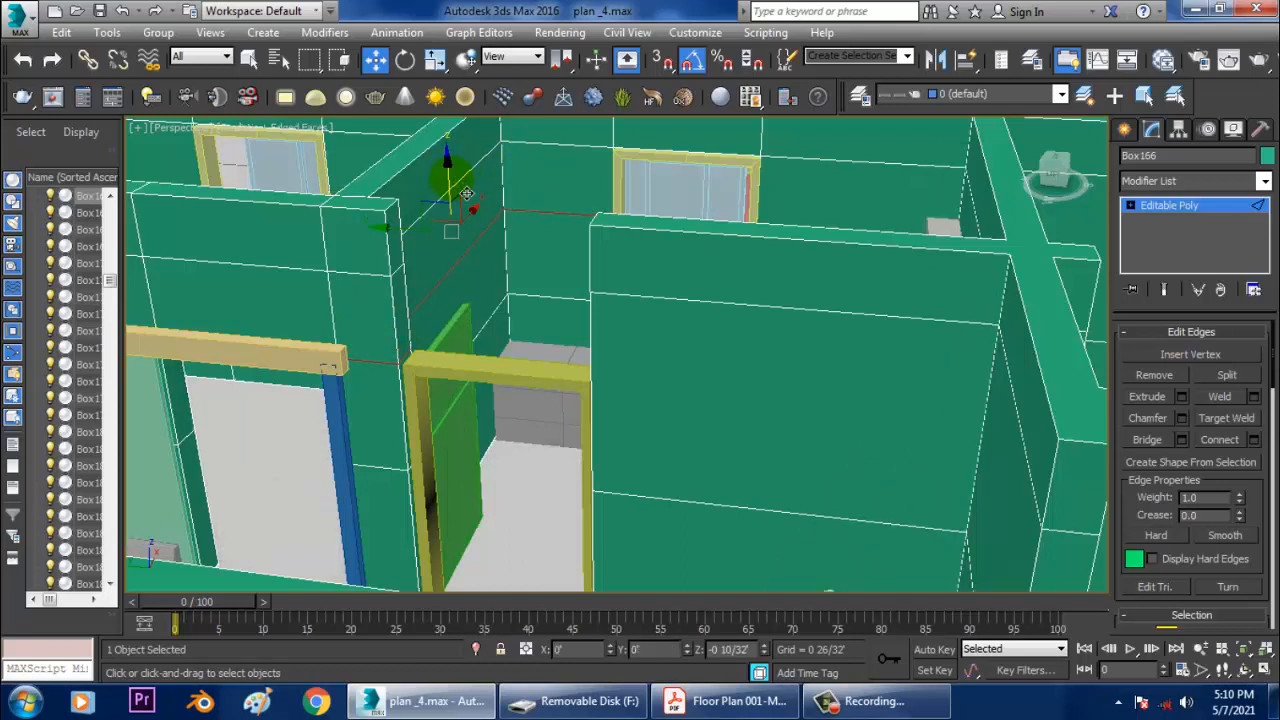
left_click(650, 368)
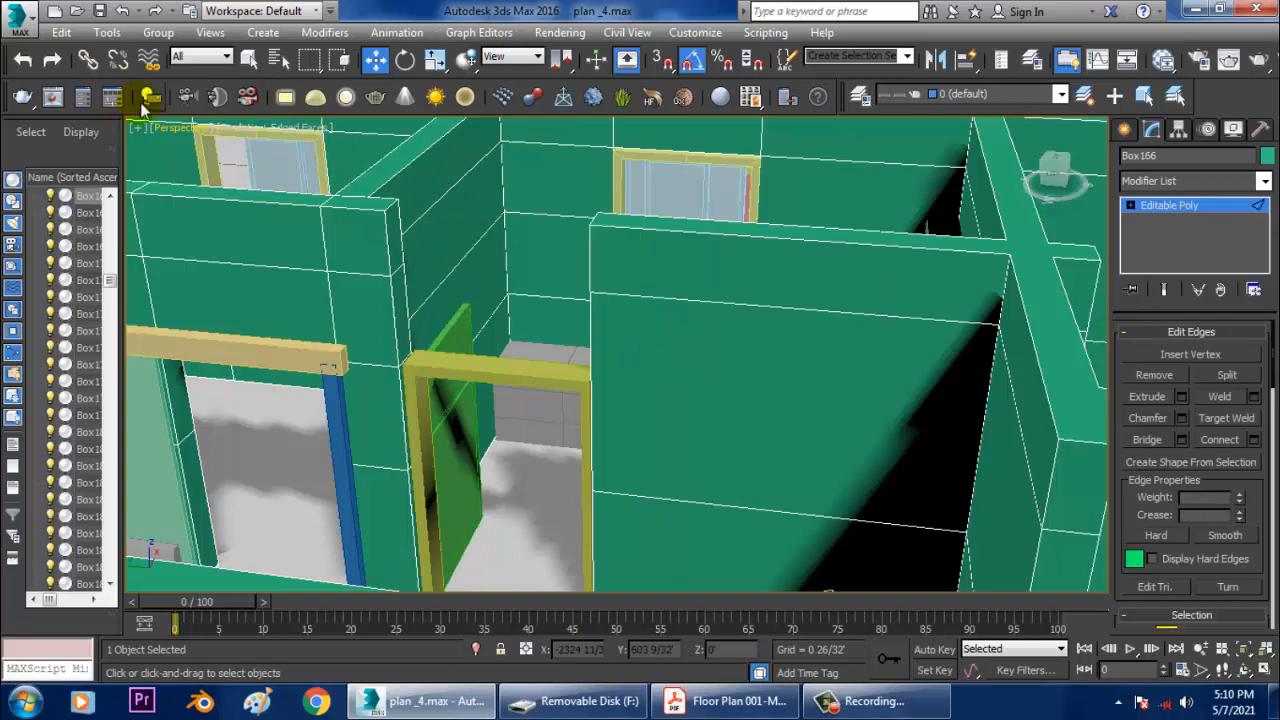
Toggle the Ribbon display to bring it back, expand its modeling tools and activate Swift Loop.
left_click(681, 36)
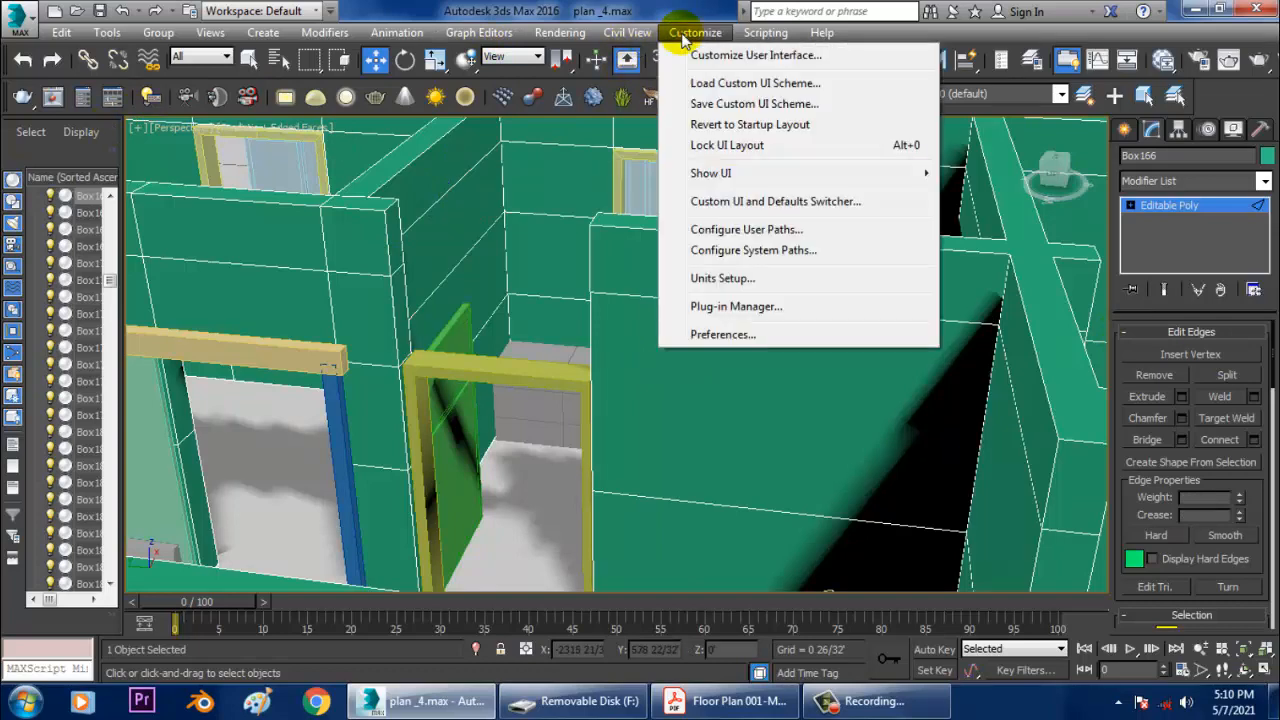
mouse_move(866, 175)
left_click(1035, 258)
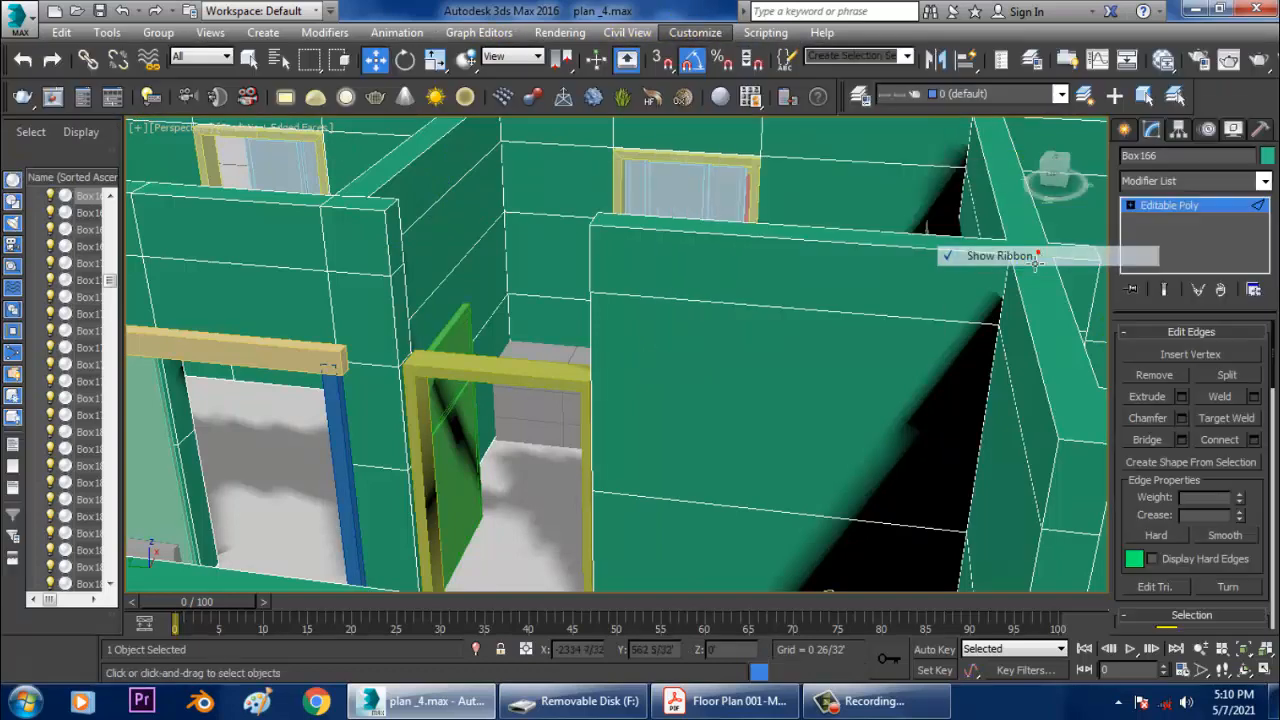
left_click(695, 32)
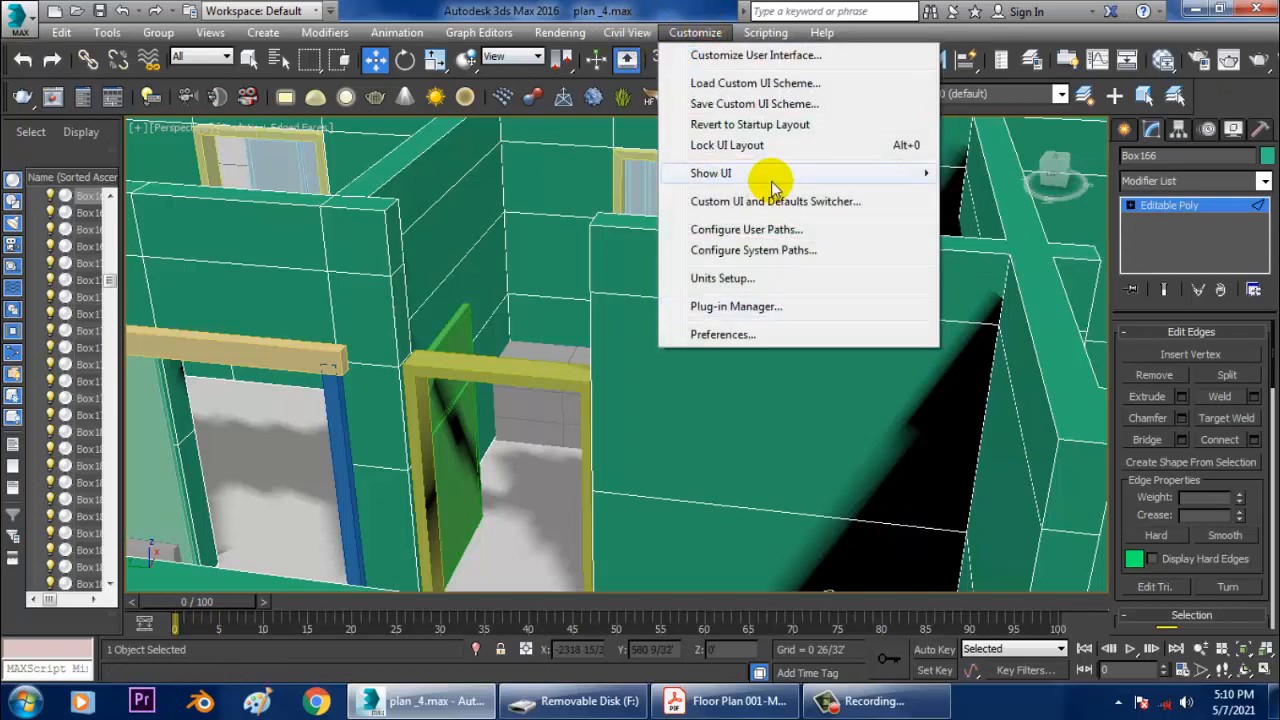
mouse_move(866, 175)
left_click(998, 256)
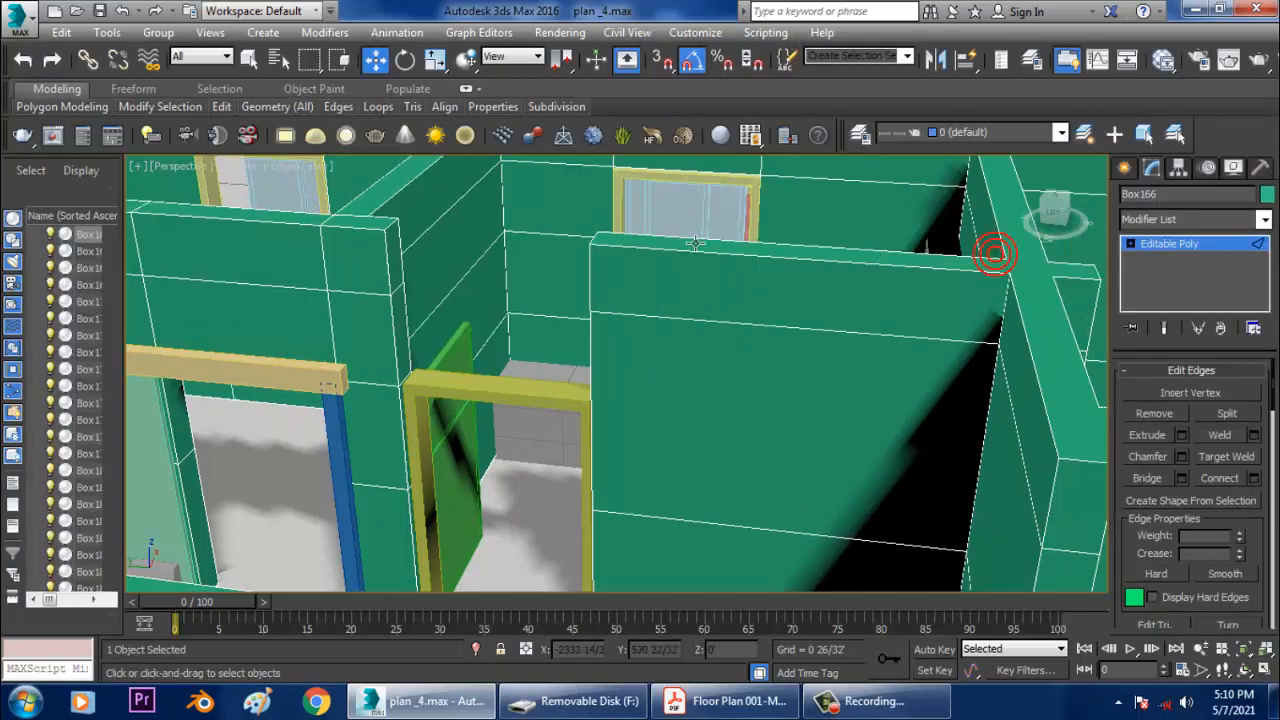
left_click(57, 90)
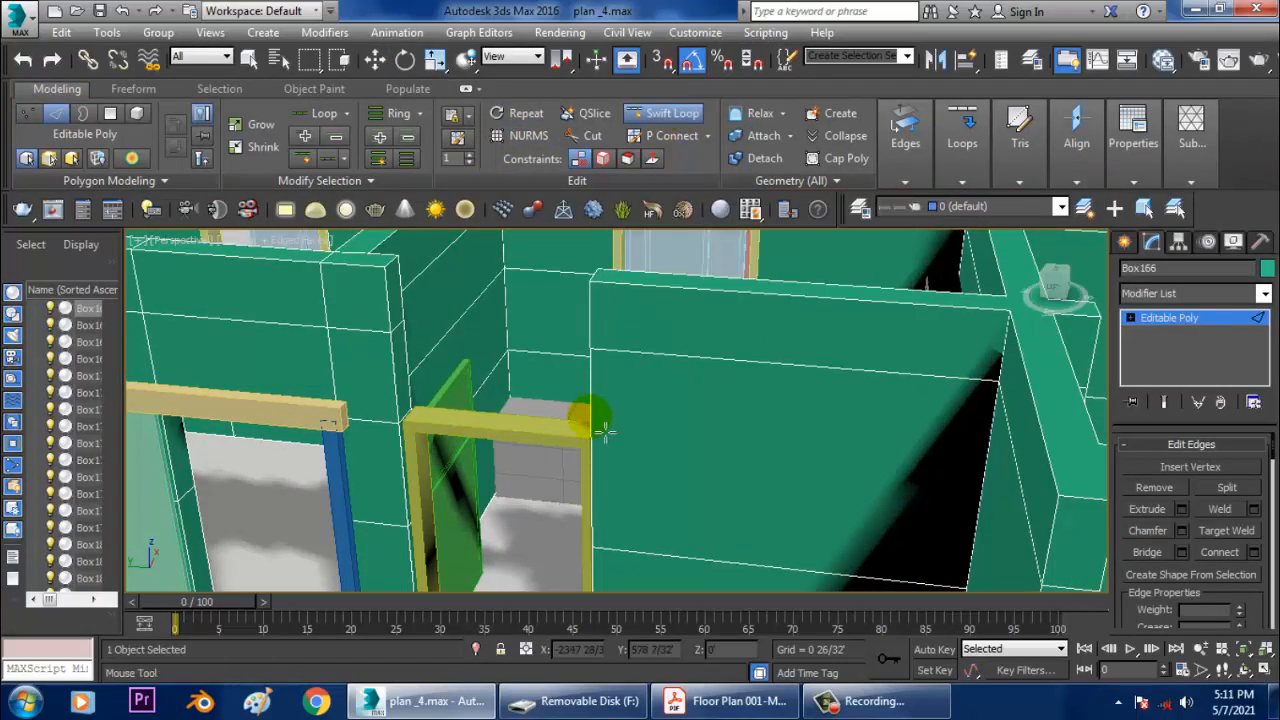
Insert a horizontal edge loop around the walls at the height of the new kitchen's door frame with Swift Loop.
middle_click_drag(605, 432, 451, 429, "alt")
scroll(449, 430, "down", 3)
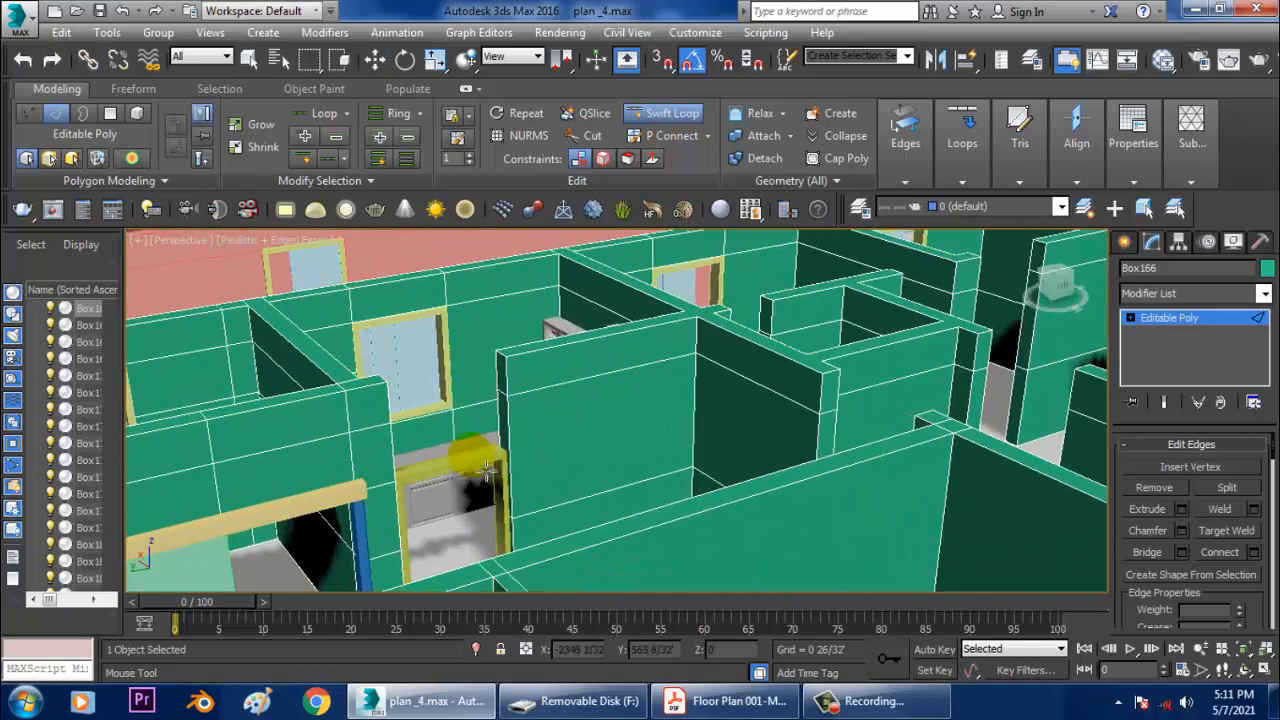
scroll(522, 450, "up", 3)
scroll(529, 400, "up", 3)
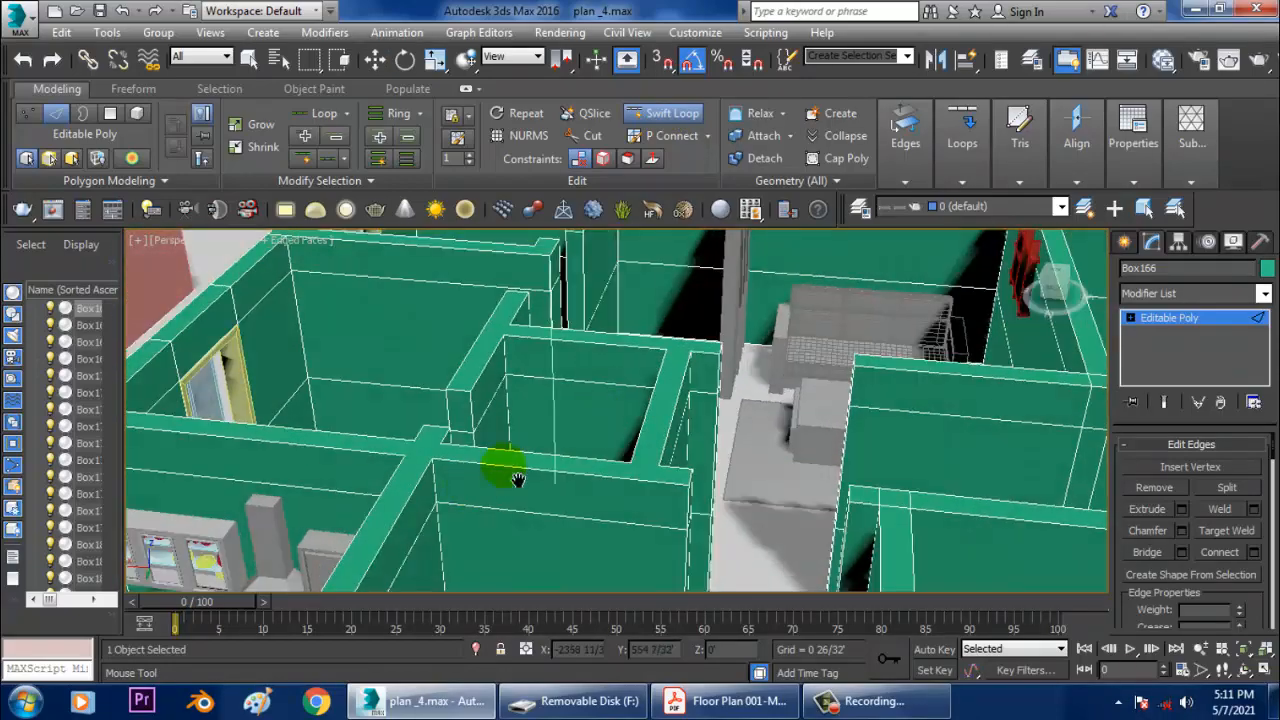
scroll(500, 466, "up", 3)
scroll(634, 457, "up", 3)
scroll(625, 388, "down", 8)
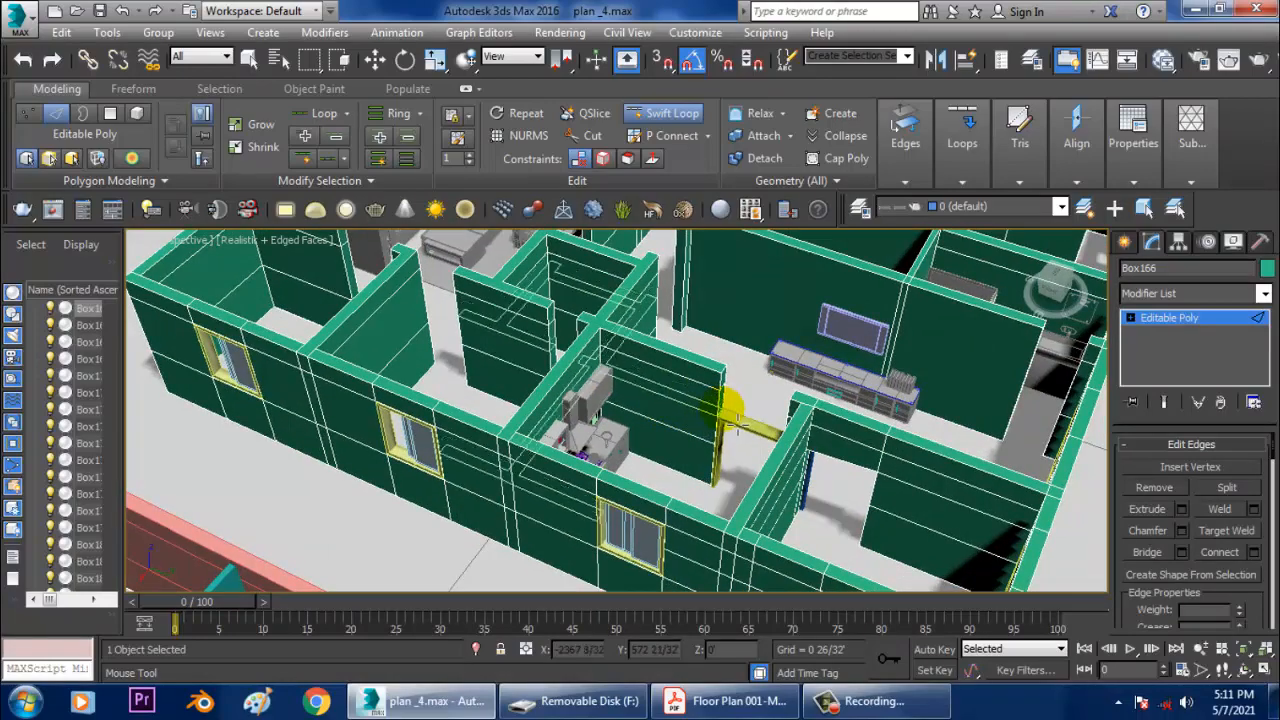
left_click(716, 411)
right_click(729, 426)
Raise the new edge loop about 4/32' in Z at the door frame's top and select the matching loop on the doorway's other side.
middle_click_drag(729, 426, 623, 382, "alt")
scroll(622, 383, "up", 10)
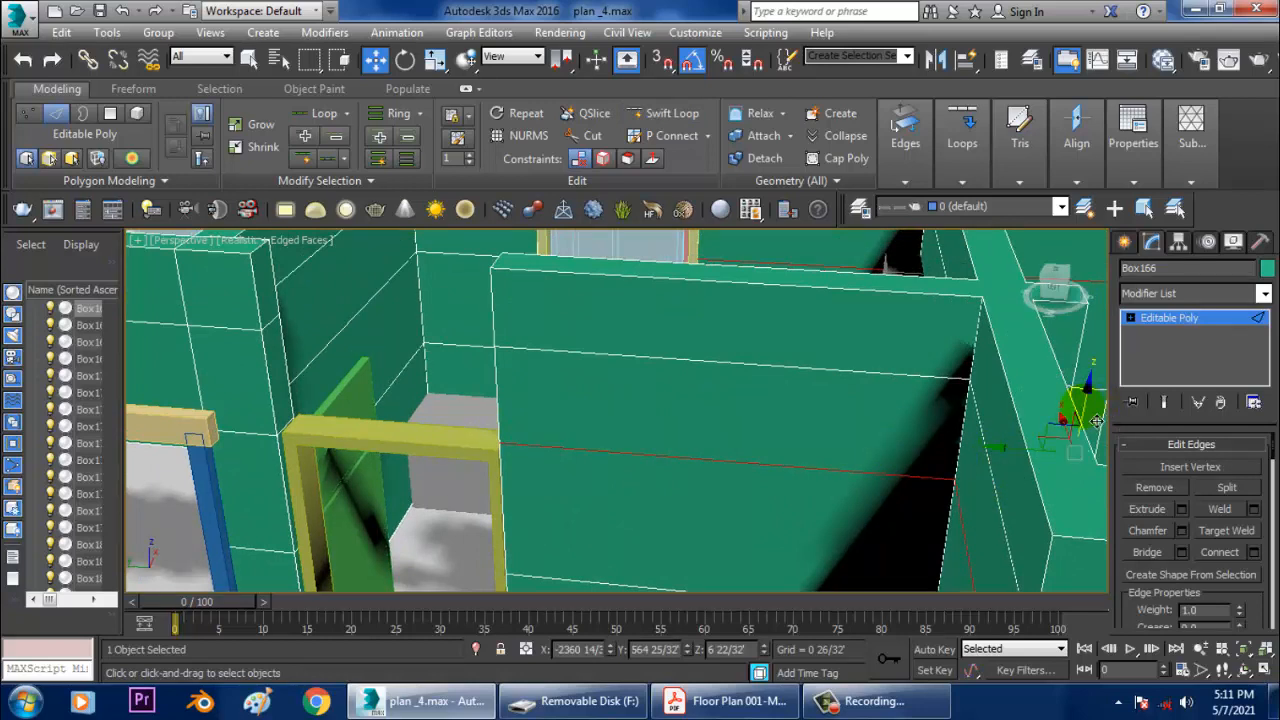
left_click_drag(1096, 421, 1089, 414)
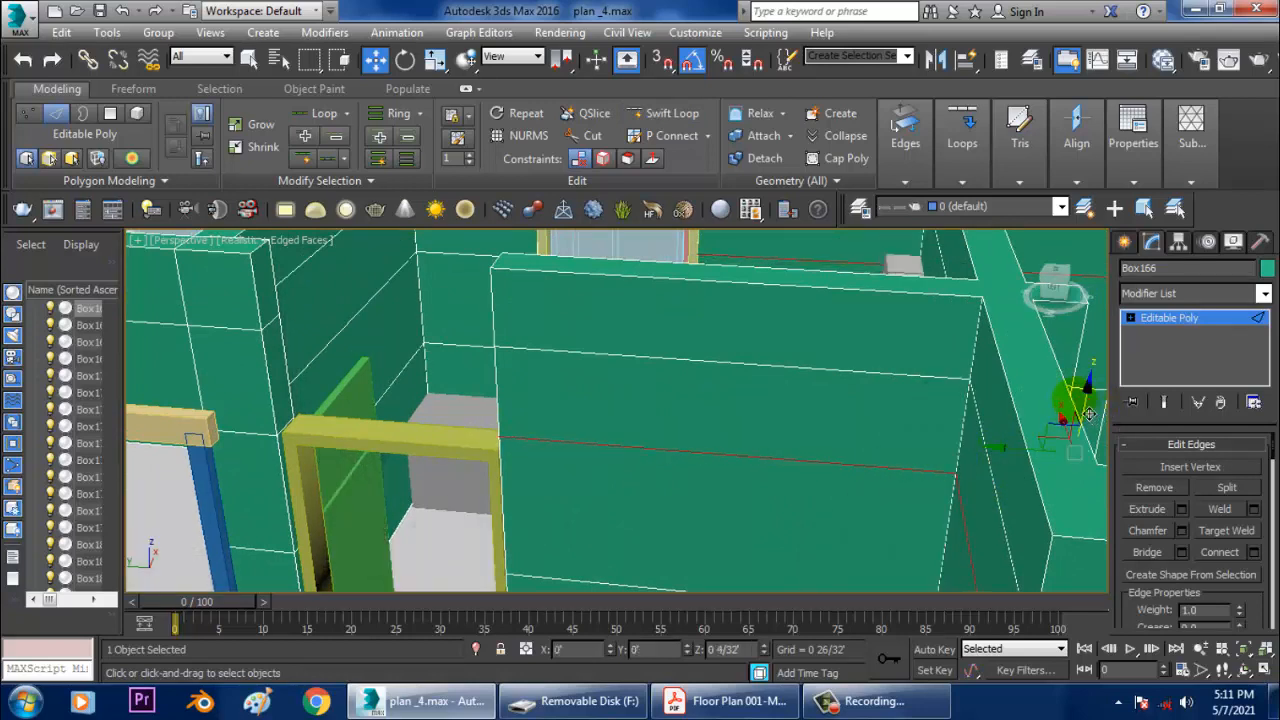
left_click(246, 443)
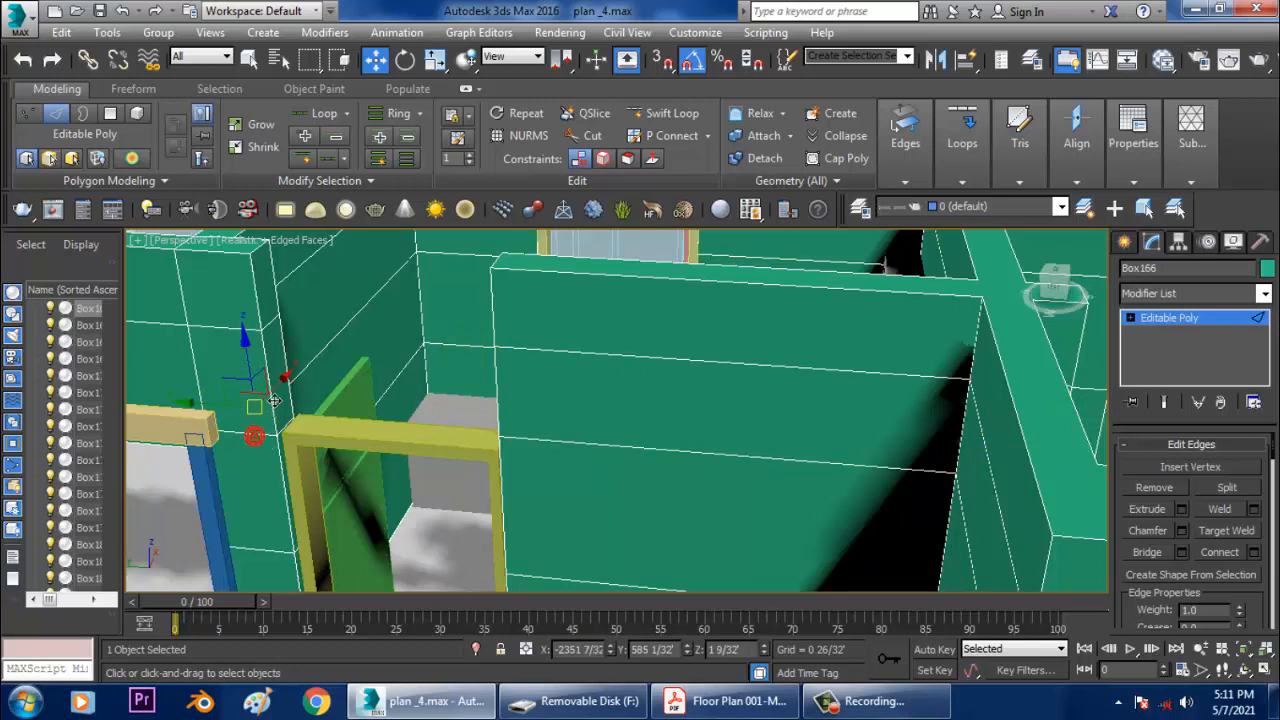
double_click(275, 449)
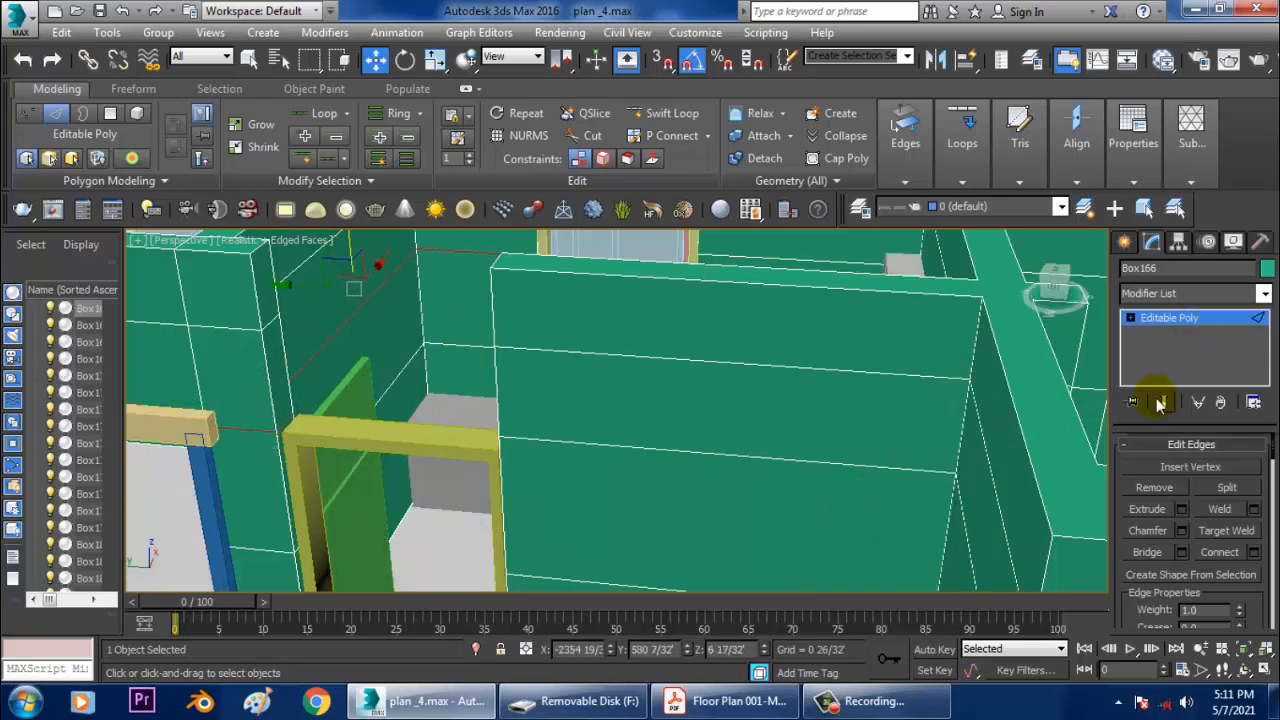
Bridge the two facing wall polygons directly above the new kitchen's door frame.
key("4")
left_click(296, 405)
middle_click_drag(632, 324, 498, 347, "alt")
left_click(494, 322)
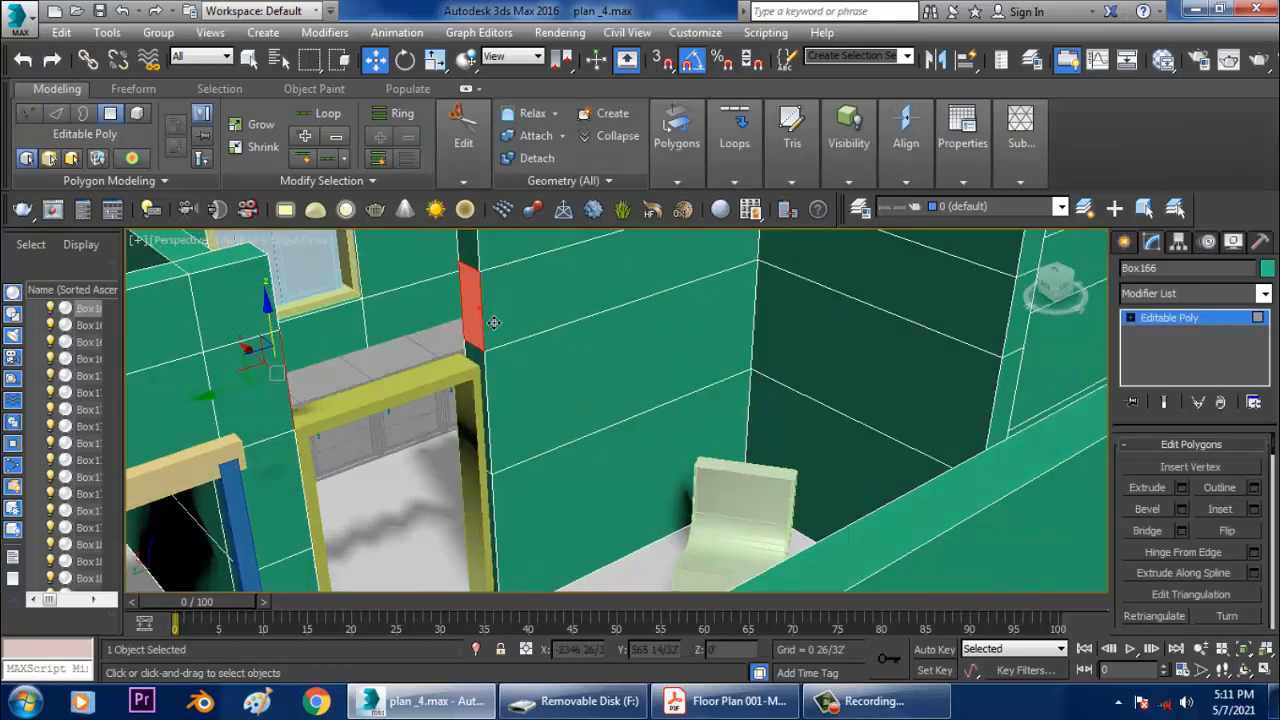
left_click(1156, 532)
Examine the bridged wall section against the kitchen door frame in the top and perspective views.
middle_click_drag(503, 274, 598, 586, "alt")
key("alt+w")
right_click(243, 297)
key("alt+w")
key("z")
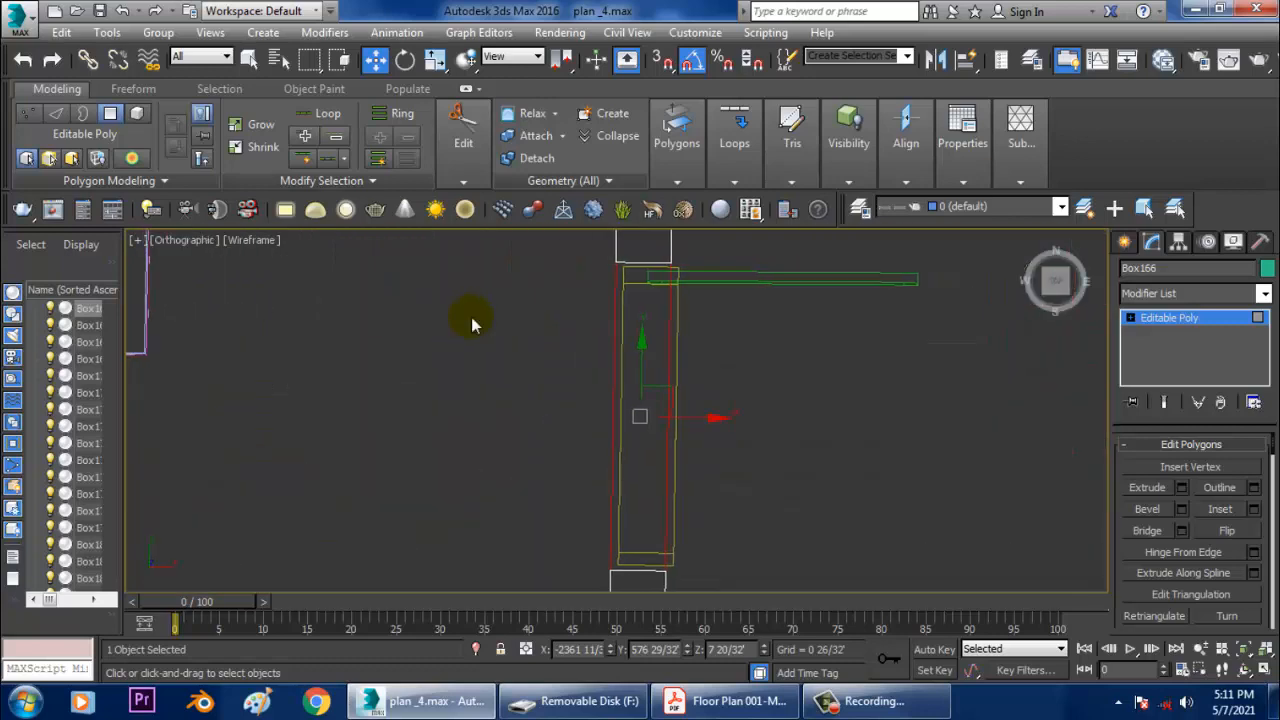
key("t")
scroll(651, 408, "up", 8)
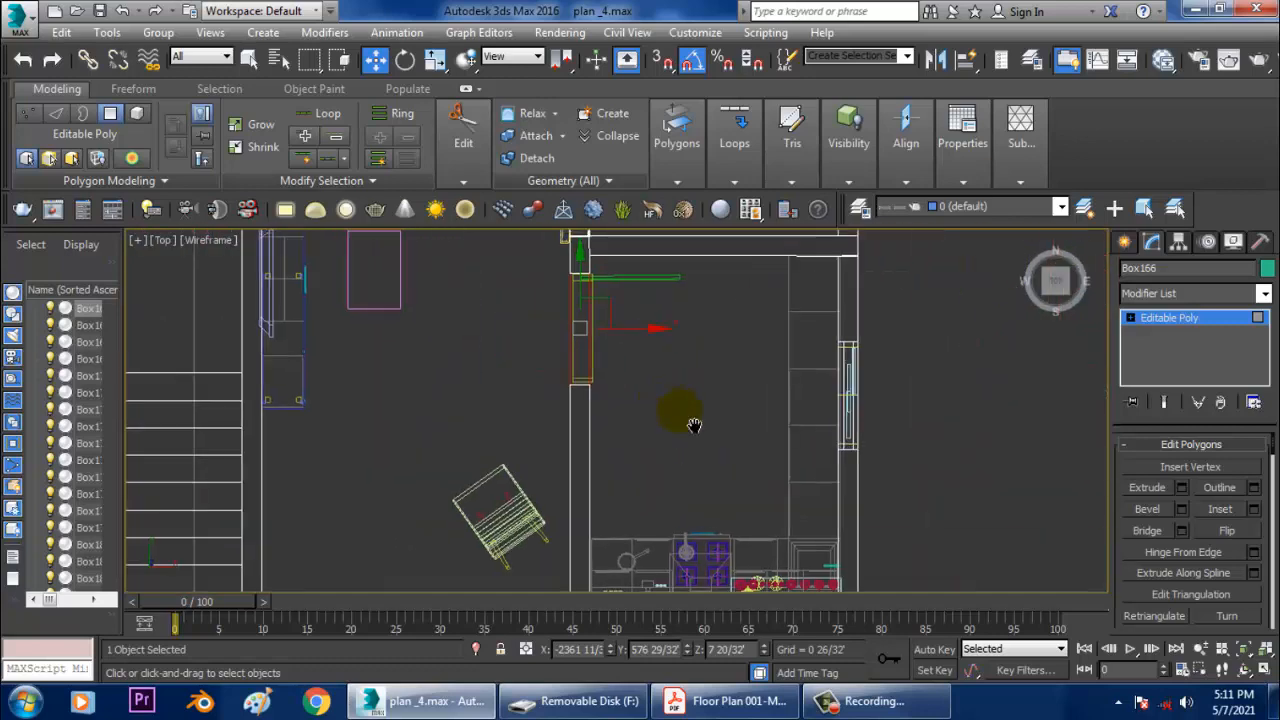
middle_click_drag(633, 390, 709, 490)
scroll(709, 490, "up", 2)
middle_click_drag(696, 443, 714, 546)
middle_click_drag(712, 497, 748, 366)
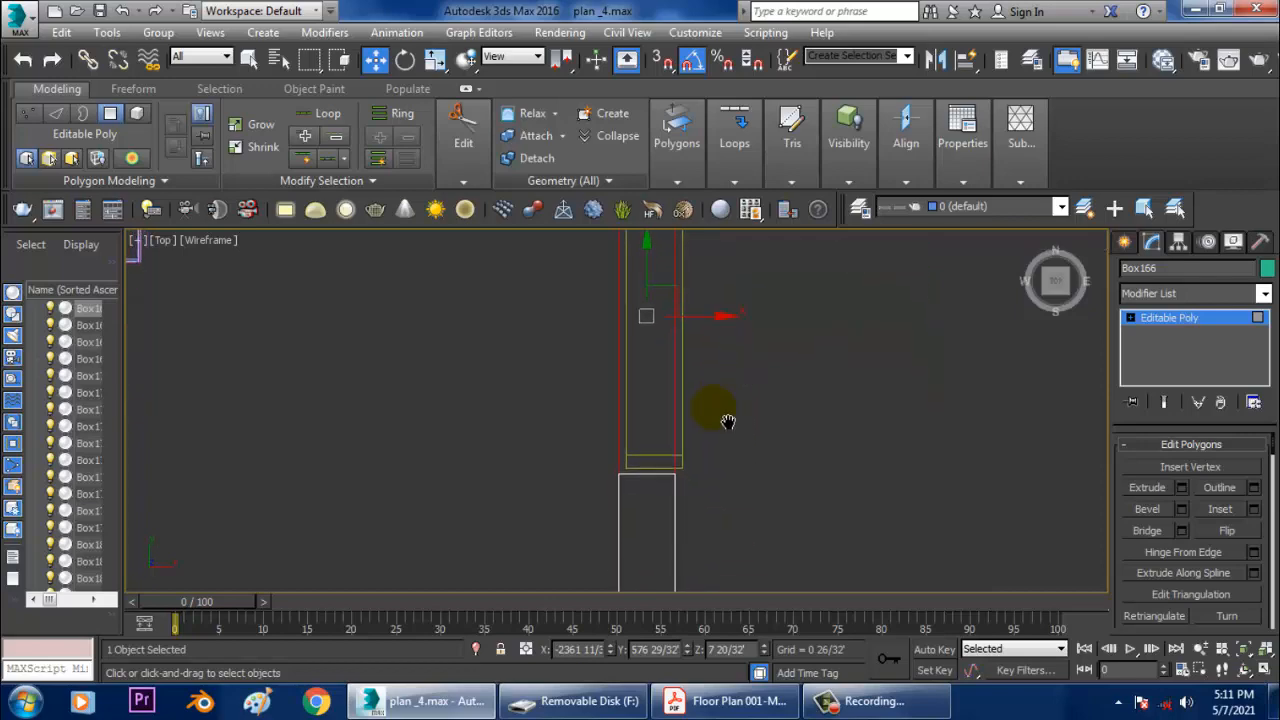
key("alt+w")
right_click(824, 543)
key("alt+w")
middle_click_drag(773, 484, 823, 365, "alt")
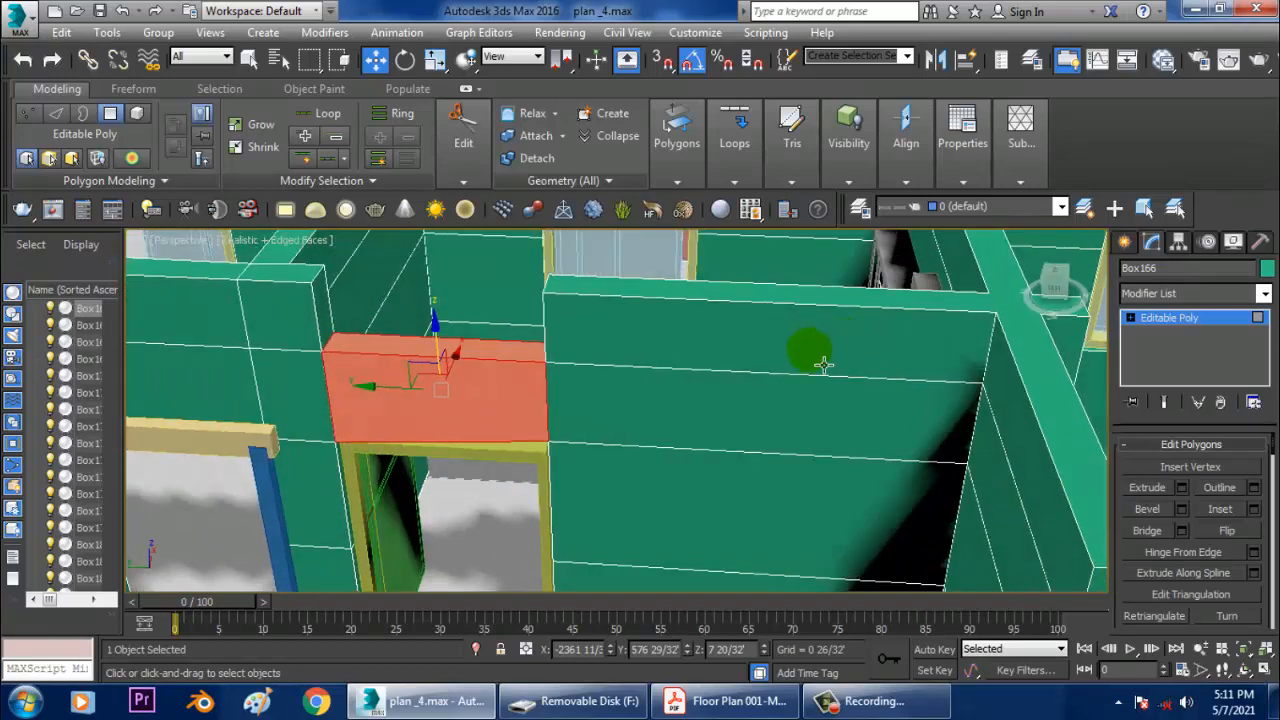
Try nudging the wall's upper edge loop down, and lower the door-height loop beside the kitchen doorway by about 13/32' in Z.
key("2")
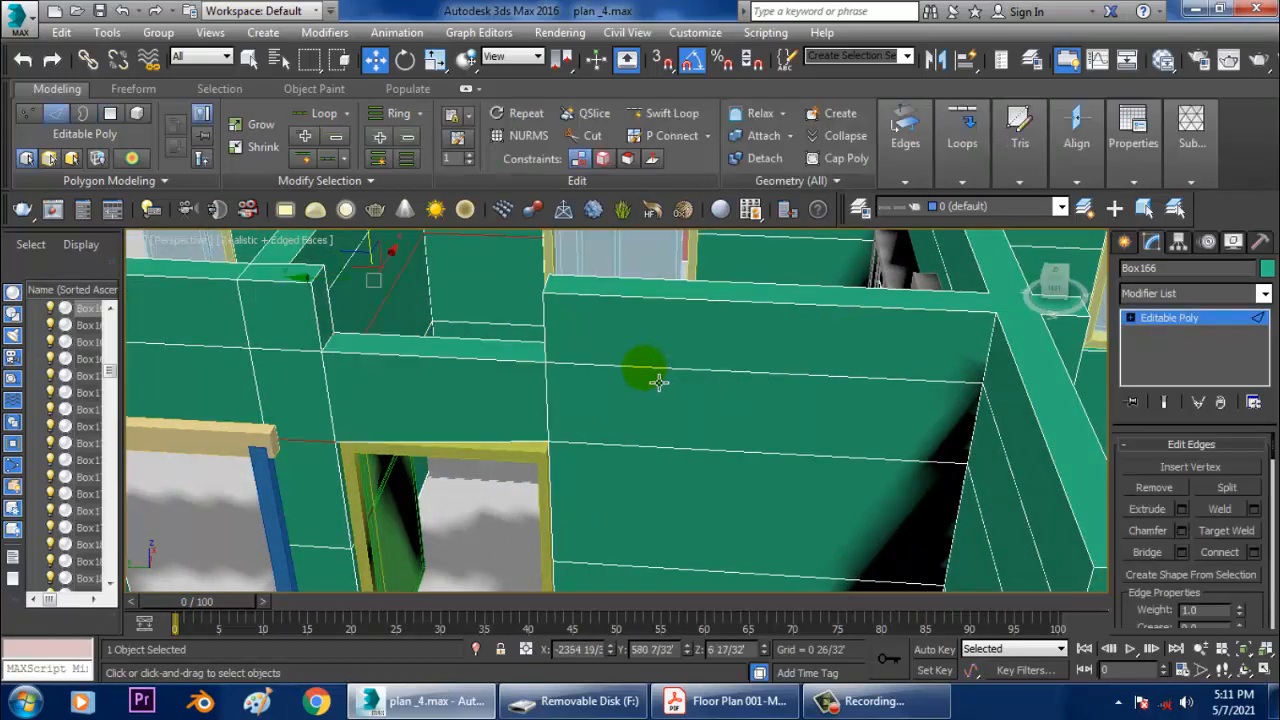
double_click(658, 379)
middle_click_drag(919, 396, 814, 366, "alt")
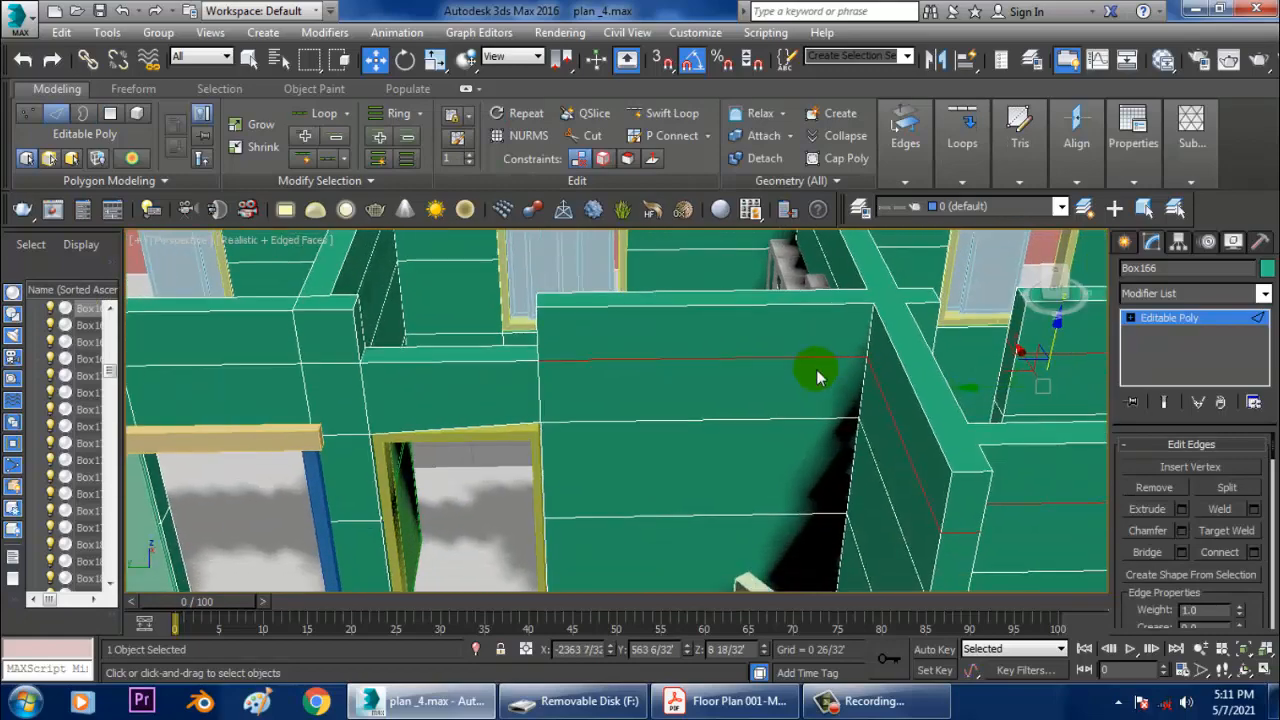
left_click_drag(1063, 360, 1061, 367)
middle_click_drag(637, 371, 694, 334, "alt")
middle_click_drag(777, 351, 705, 356, "alt")
left_click(685, 328)
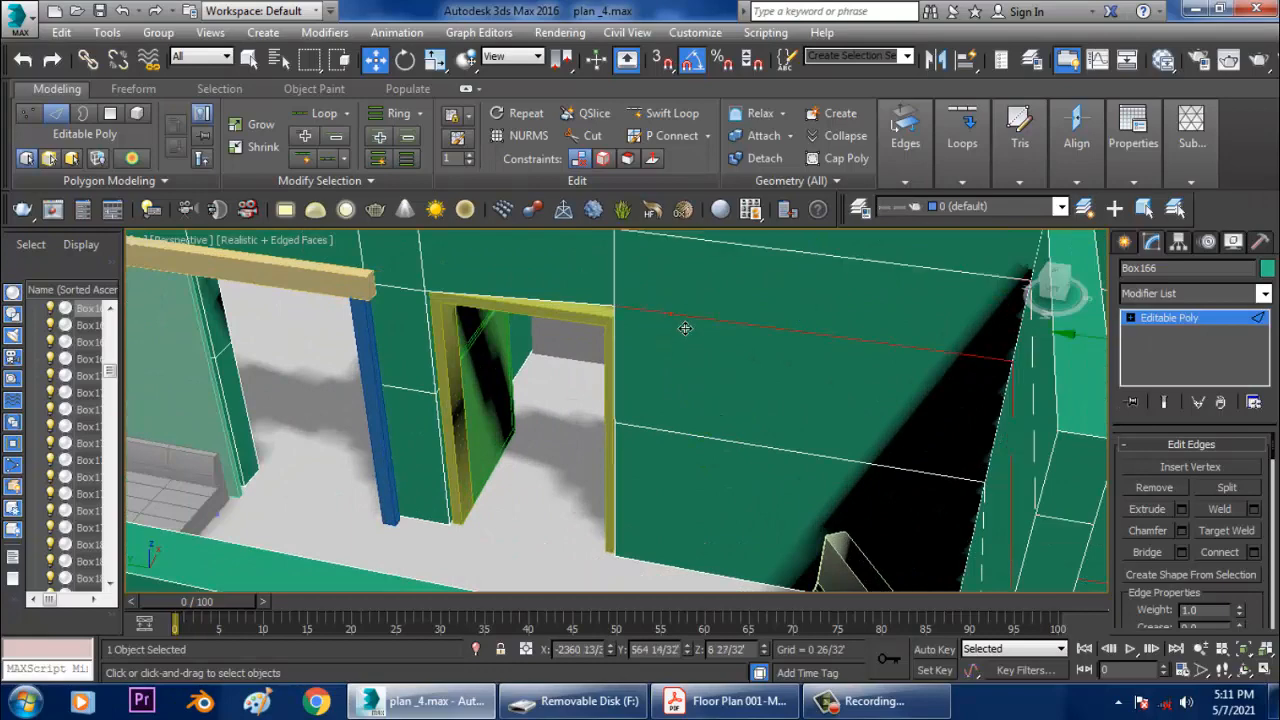
middle_click_drag(951, 386, 823, 292, "alt")
left_click_drag(887, 267, 888, 273)
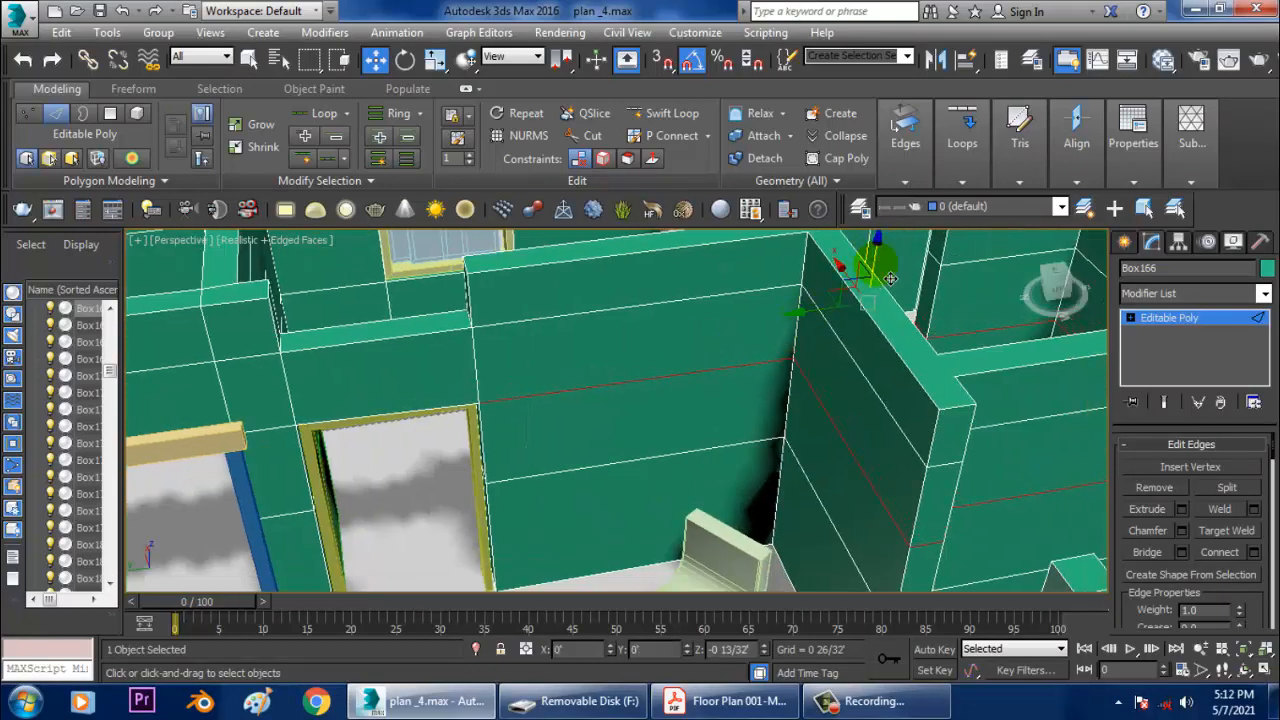
scroll(674, 463, "down", 3)
middle_click_drag(674, 463, 620, 451, "alt")
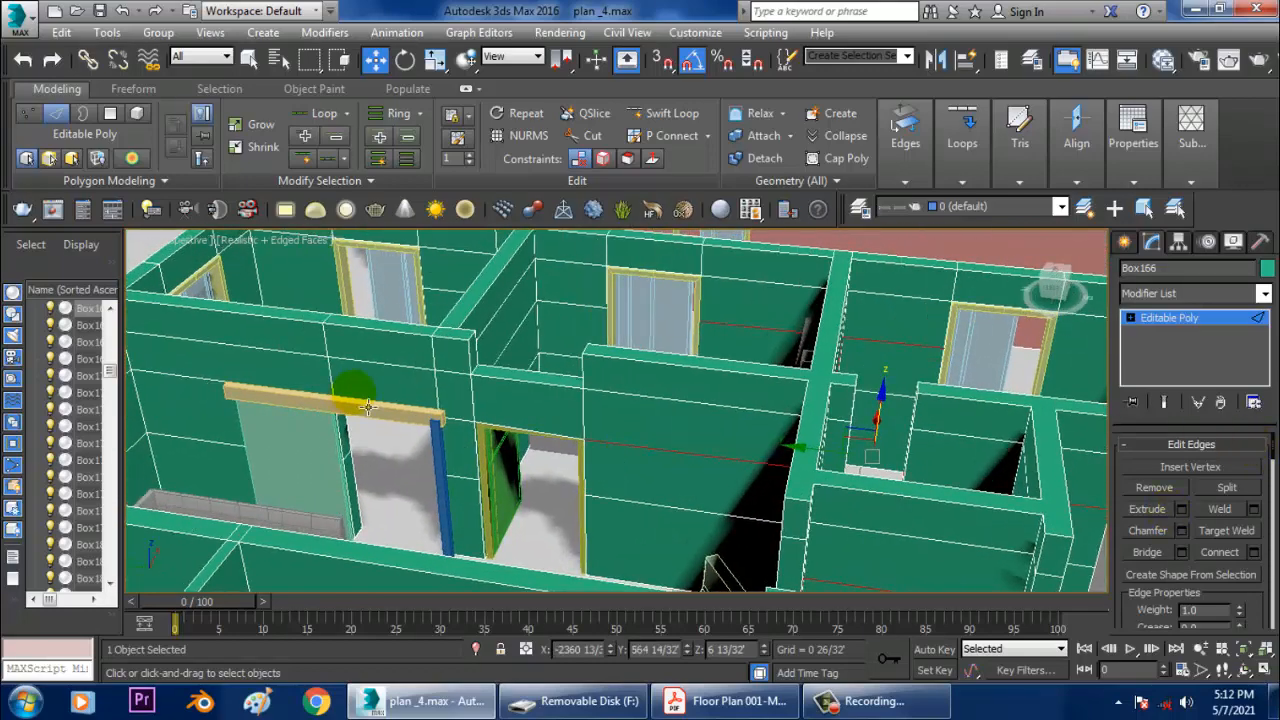
Bridge the facing upper polygons above the kitchen doorway to close the gap up to the wall's top, and leave polygon editing.
key("4")
left_click(475, 378)
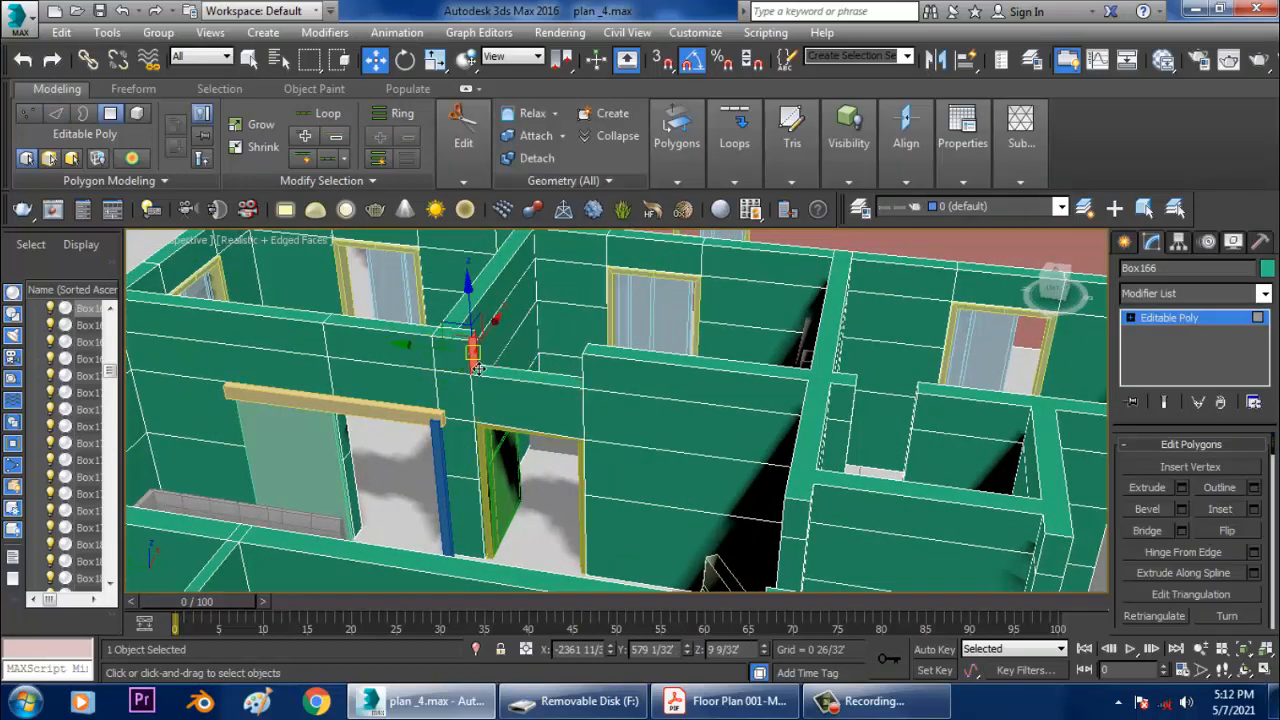
middle_click_drag(478, 370, 600, 342, "alt")
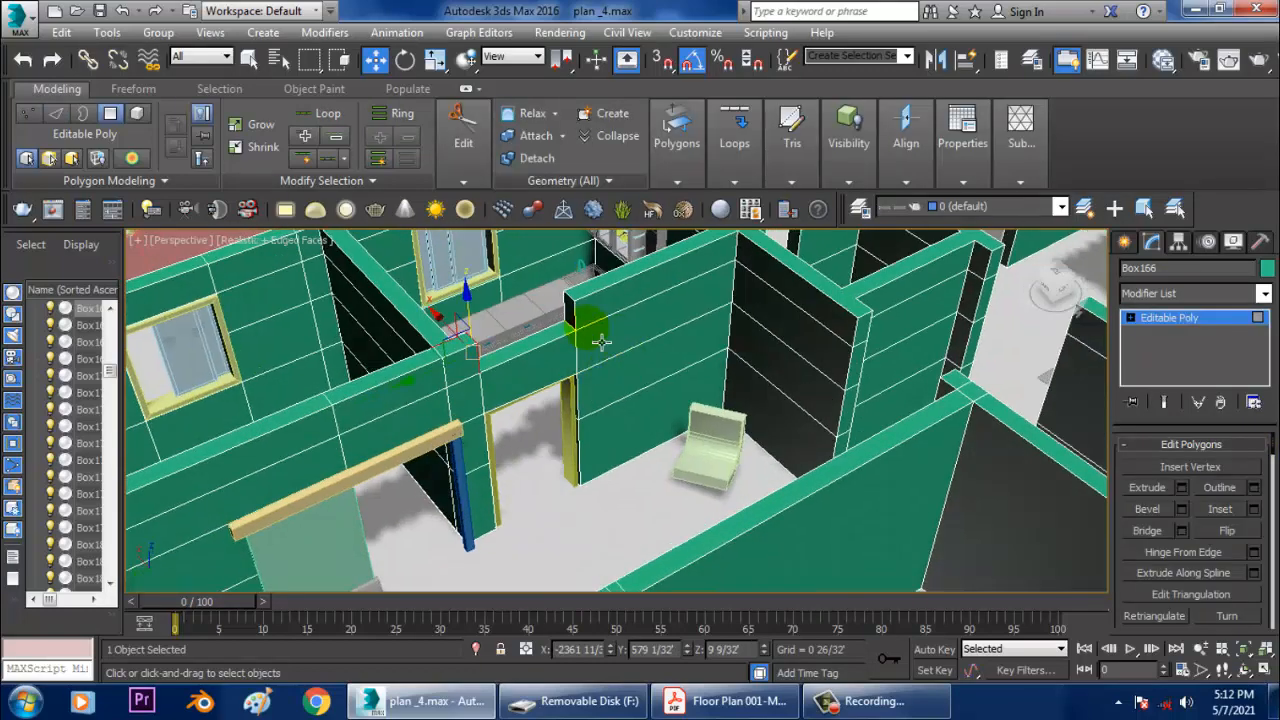
left_click(1139, 533)
middle_click_drag(711, 463, 571, 448, "alt")
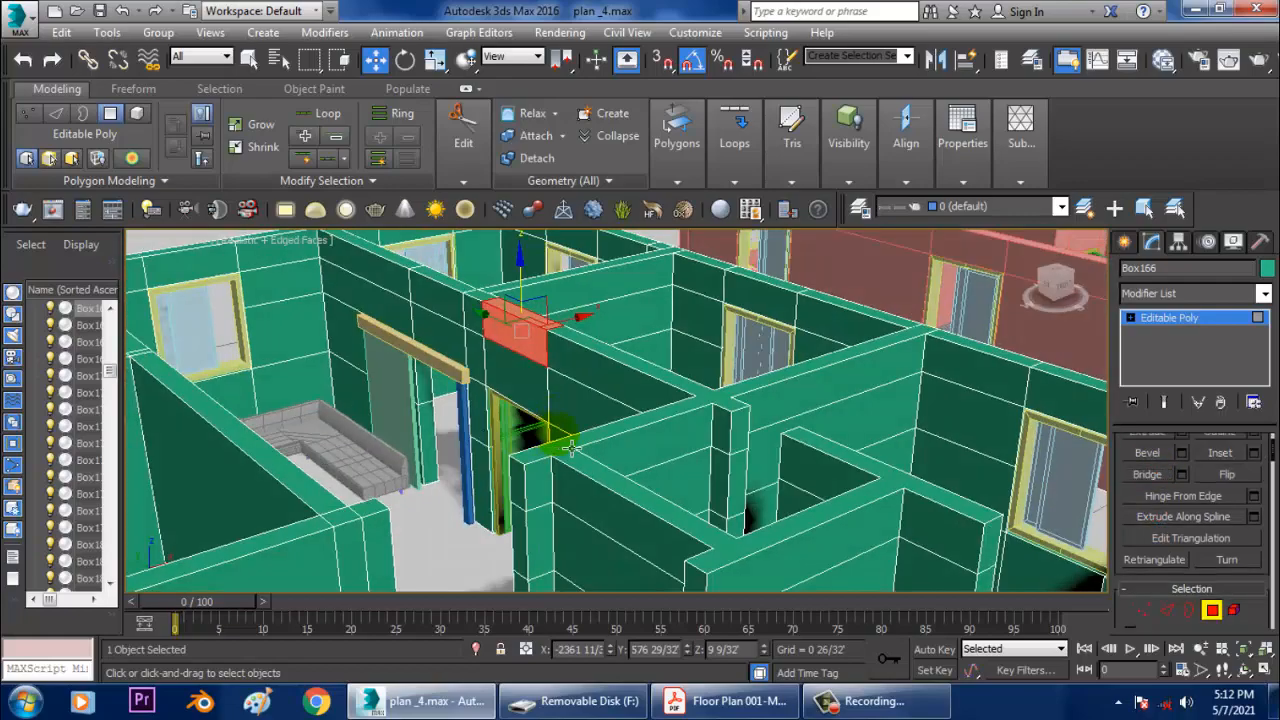
left_click(1157, 318)
Switch to the floor plan PDF in Acrobat Reader to check the first-floor room layout, and return to 3ds Max.
middle_click_drag(670, 425, 697, 470, "alt")
scroll(697, 470, "down", 6)
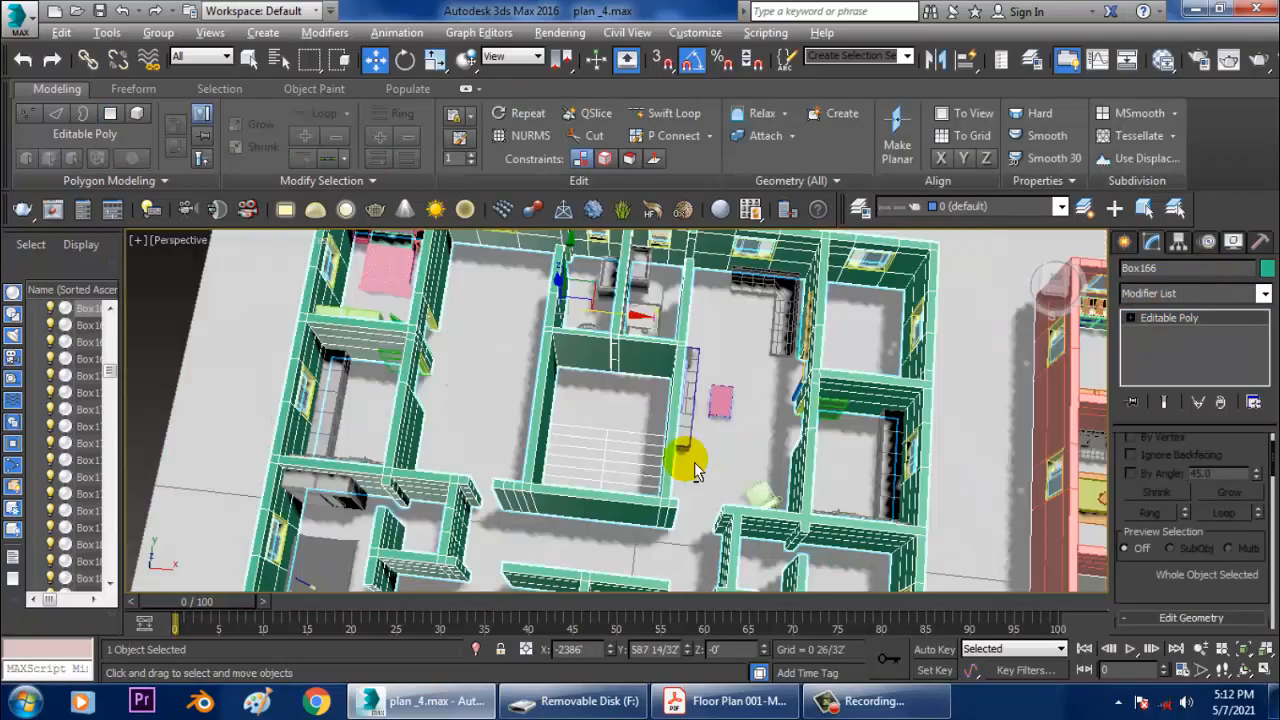
middle_click_drag(706, 415, 740, 320)
left_click(702, 701)
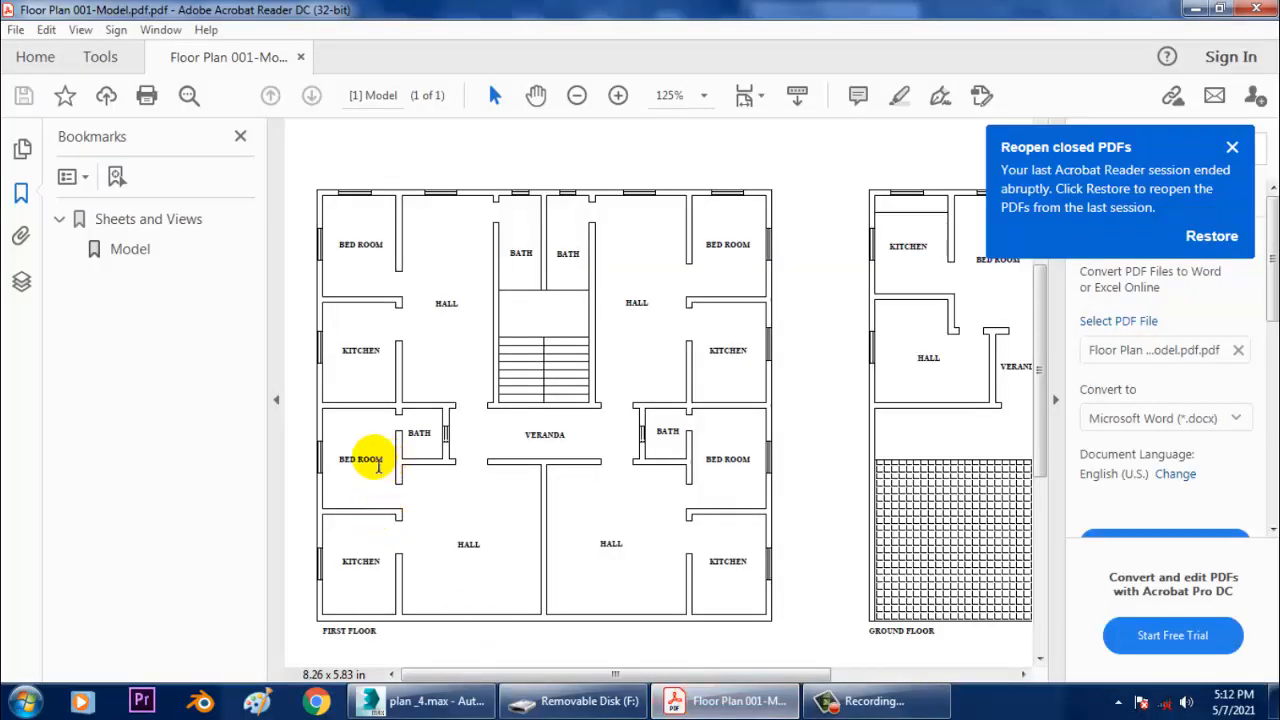
left_click(457, 699)
Select the bed set in the furnished bedroom below the west kitchen in top view, excluding the surrounding walls and window parts.
middle_click_drag(644, 414, 664, 412)
key("alt+w")
right_click(352, 323)
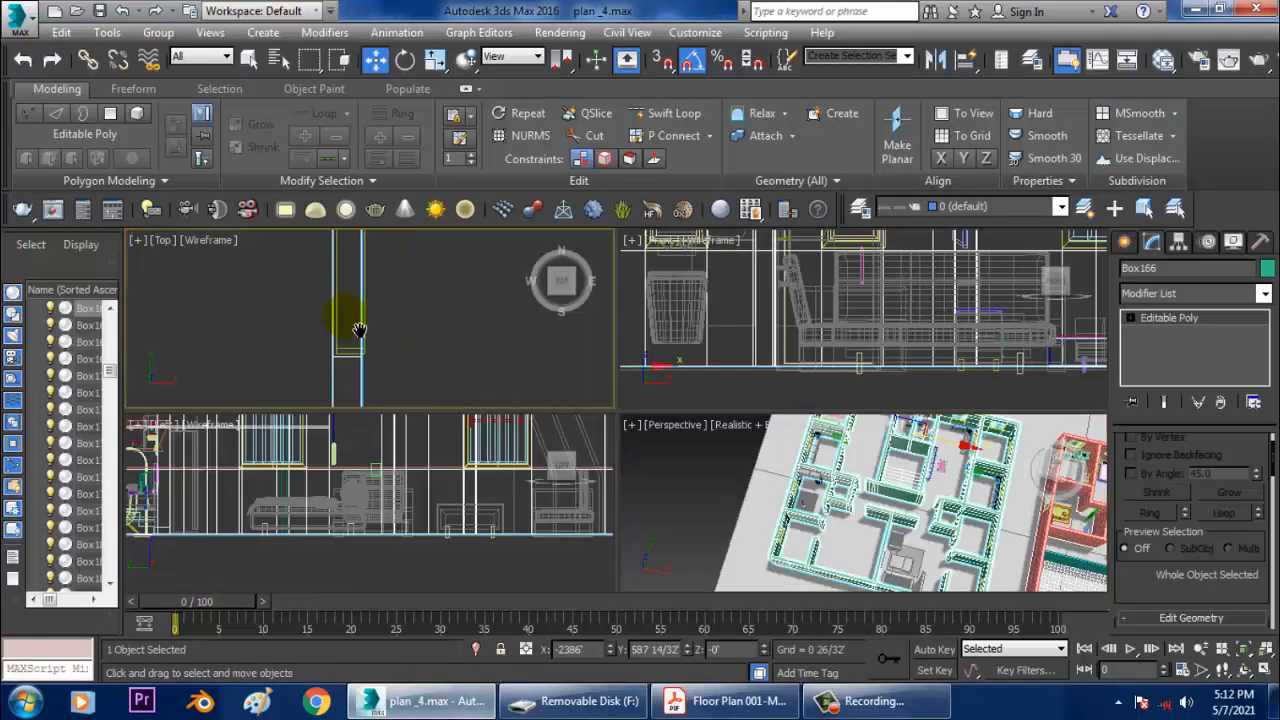
key("alt+w")
key("z")
scroll(477, 410, "down", 6)
scroll(464, 400, "up", 8)
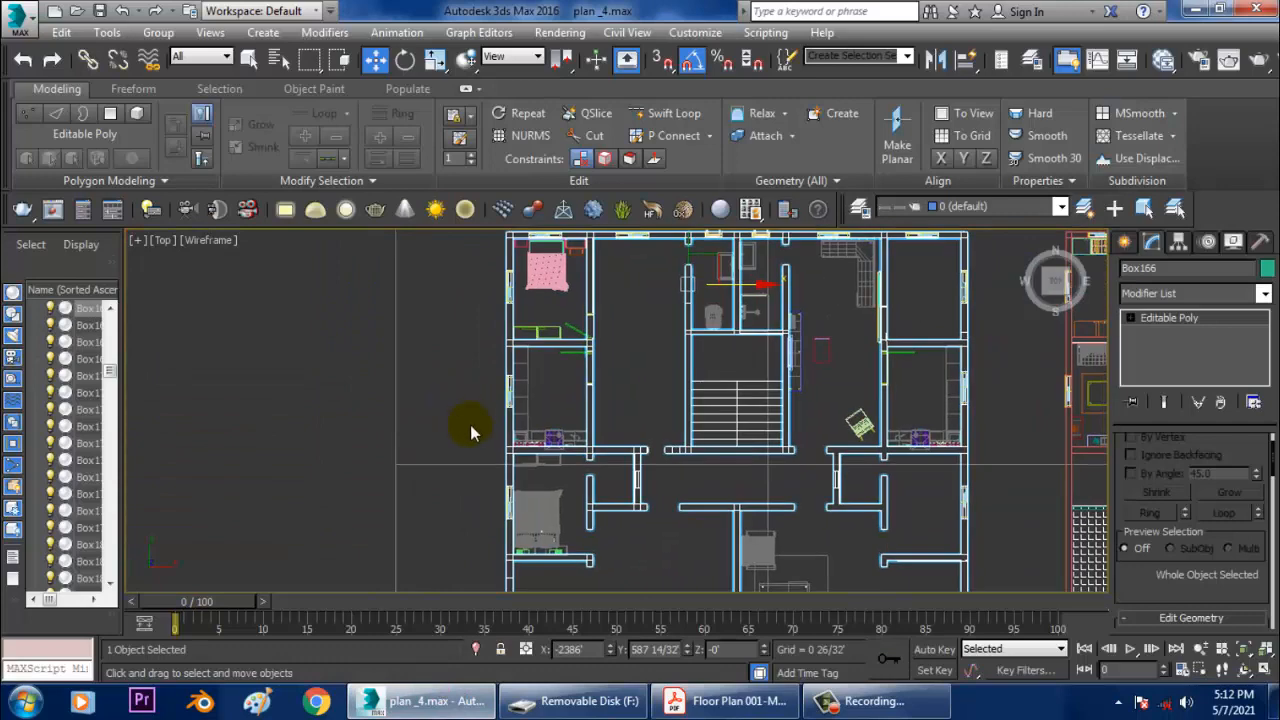
middle_click_drag(500, 449, 434, 356)
middle_click_drag(465, 400, 477, 390)
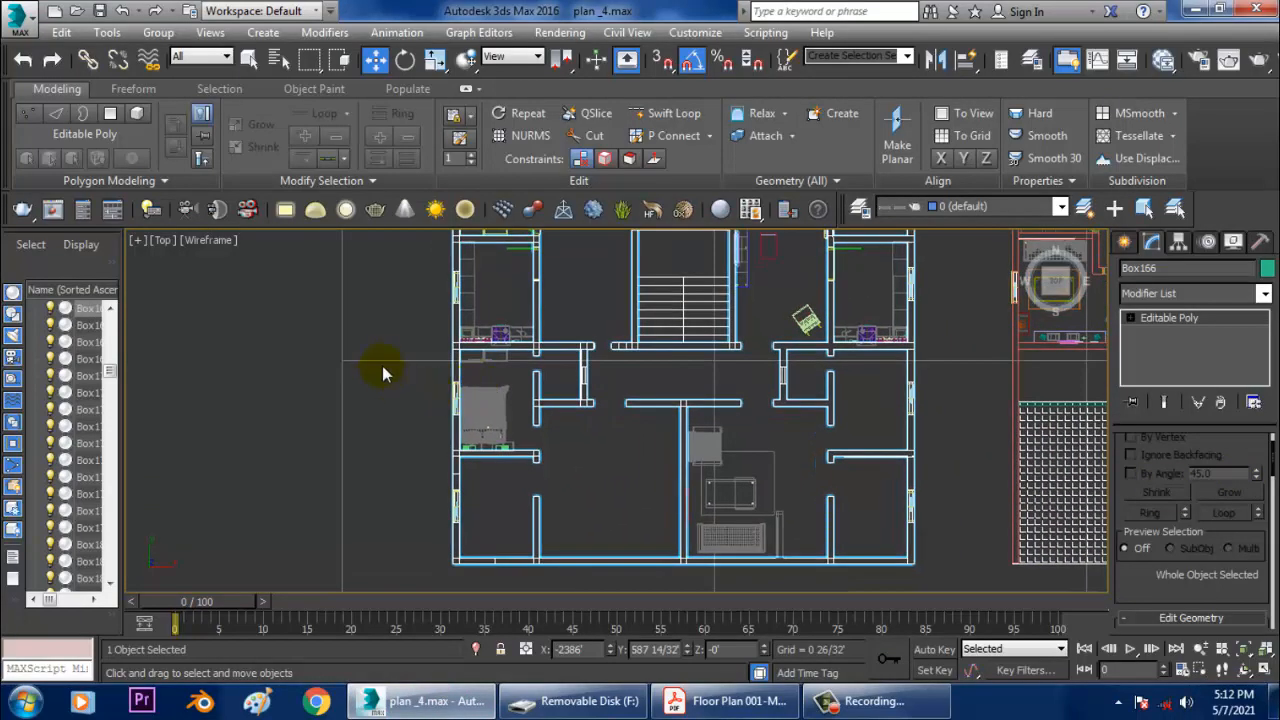
left_click_drag(538, 485, 536, 478)
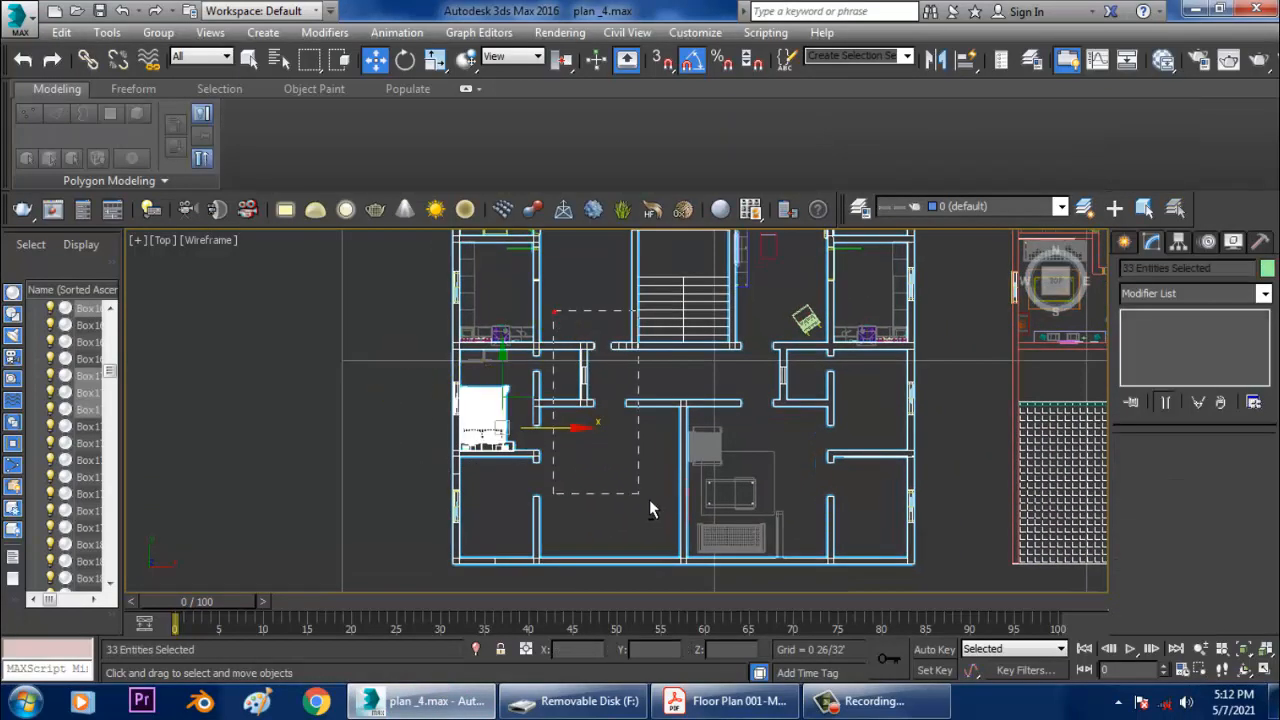
scroll(543, 430, "up", 2)
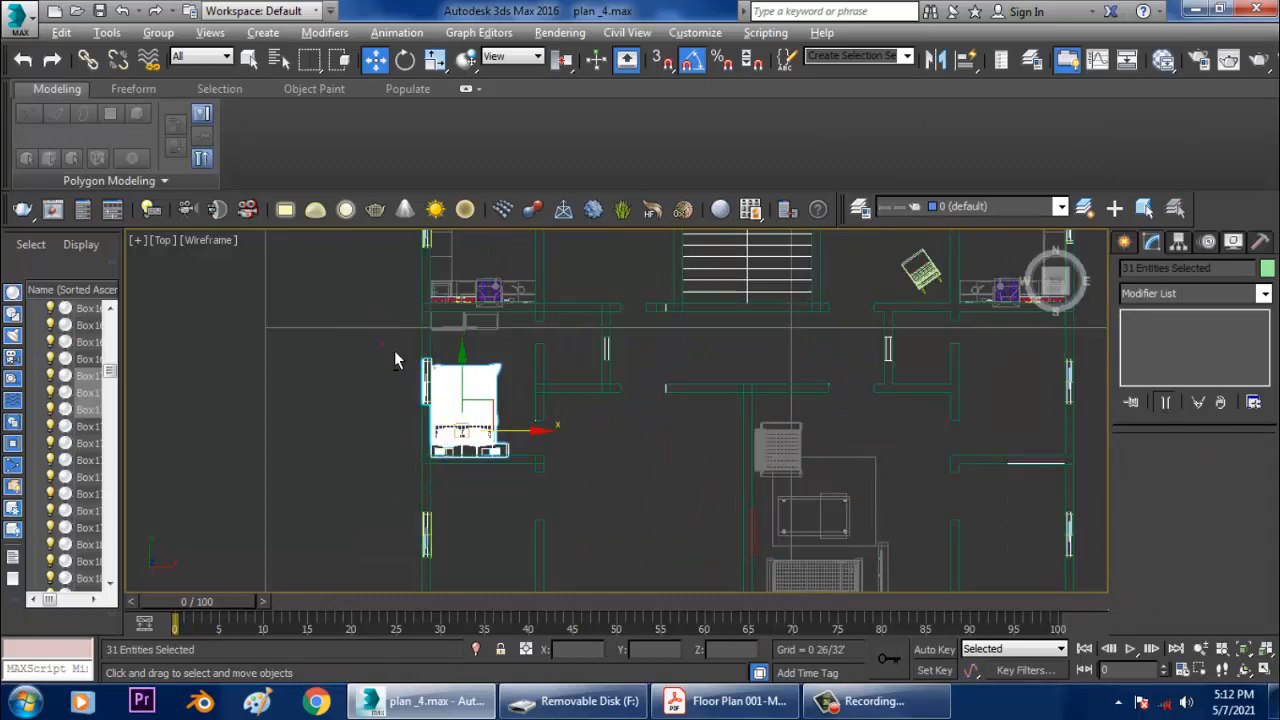
left_click_drag(438, 411, 442, 416, "alt")
Add the cabinet parts along the bedroom's kitchen-side wall to the bed set selection.
middle_click_drag(492, 404, 417, 405)
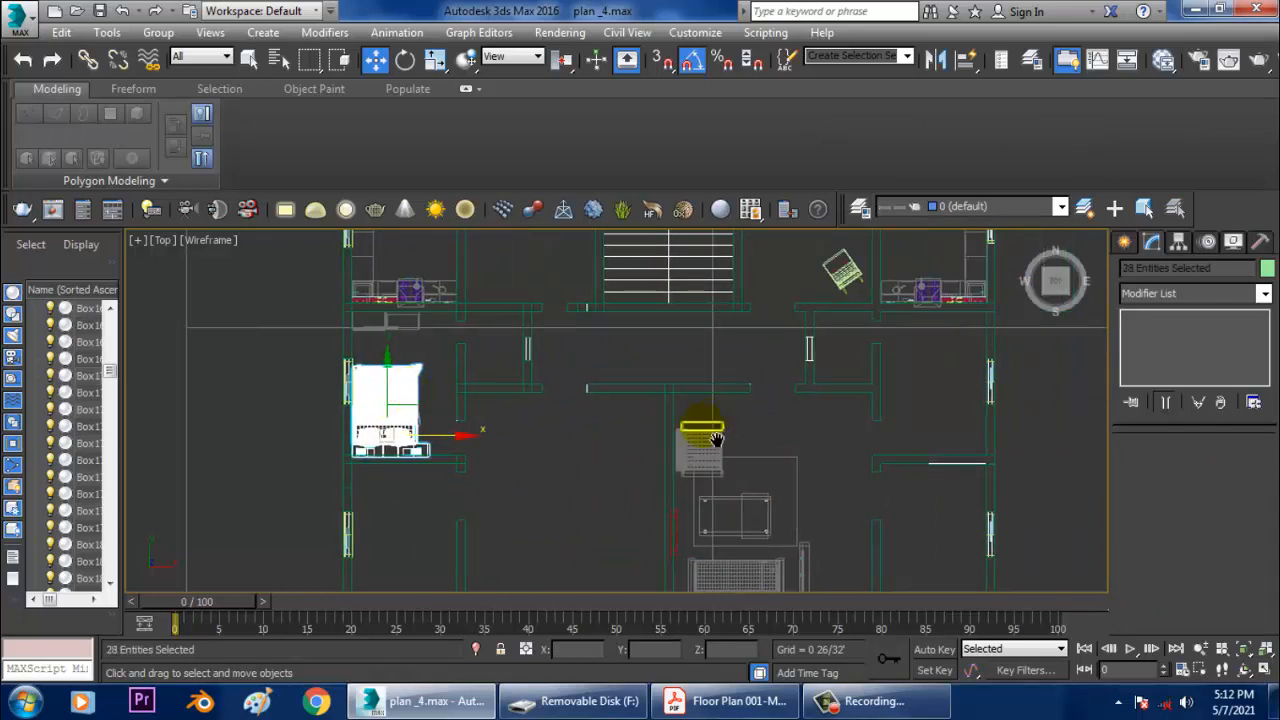
middle_click_drag(714, 440, 686, 449)
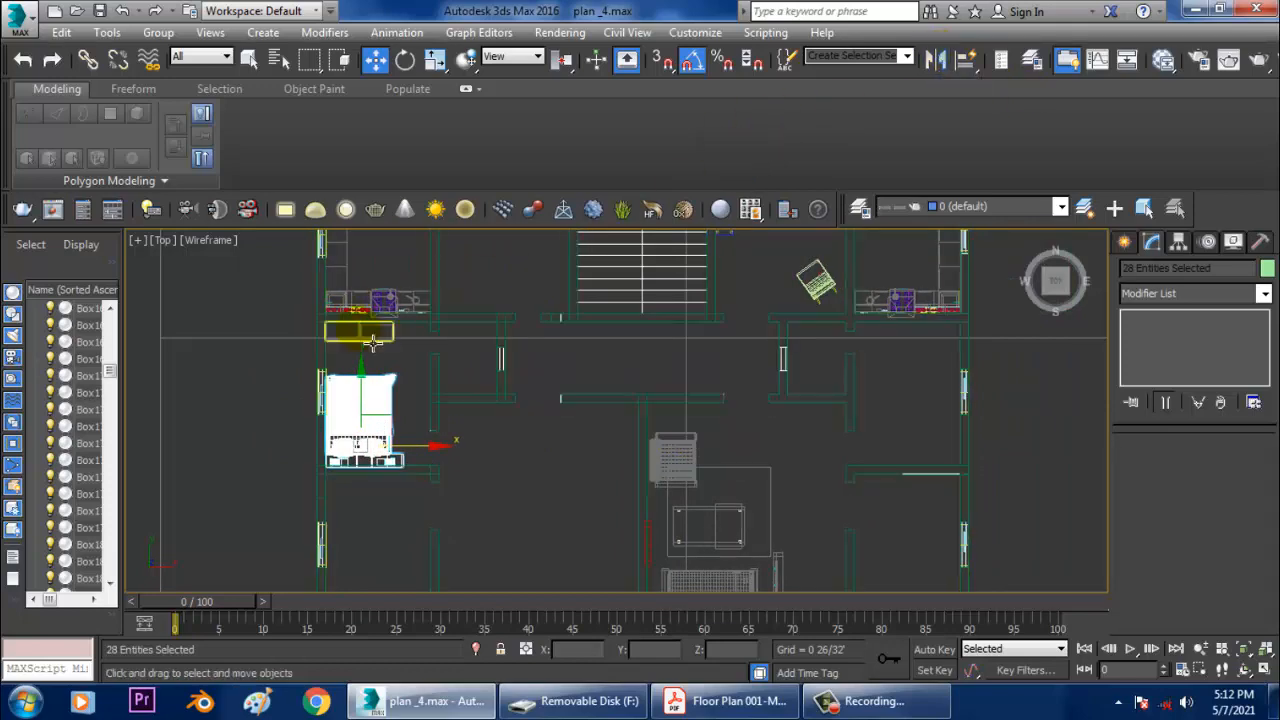
scroll(372, 343, "up", 5)
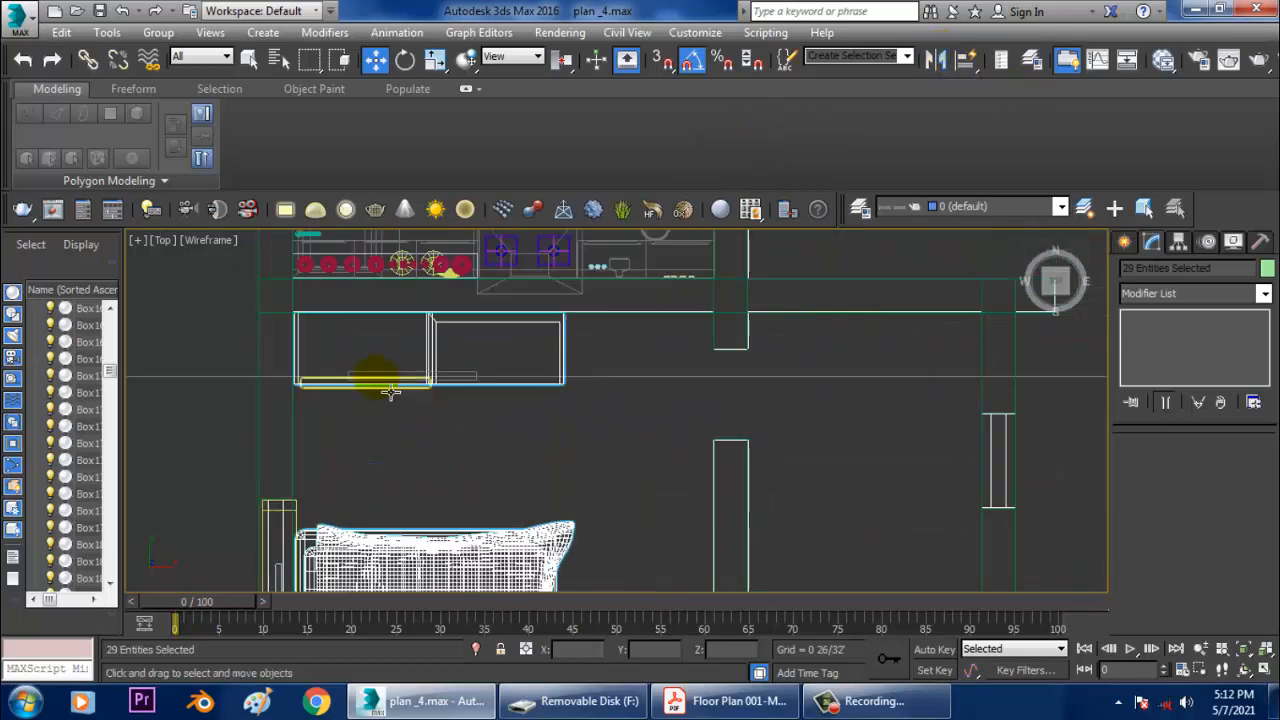
scroll(397, 383, "down", 6)
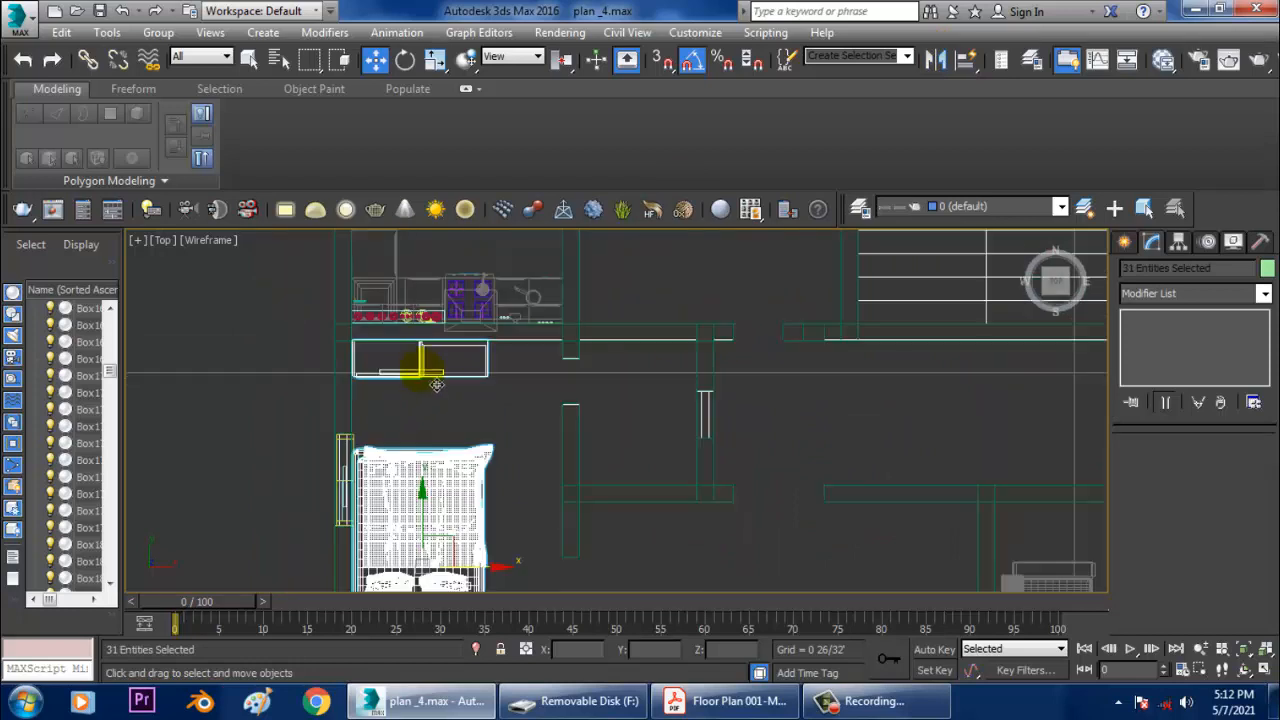
middle_click_drag(761, 452, 746, 429)
Mirror the selected bedroom set about the X axis as a copy and move it about 50 12/32' along X into the opposite bedroom.
left_click(934, 59)
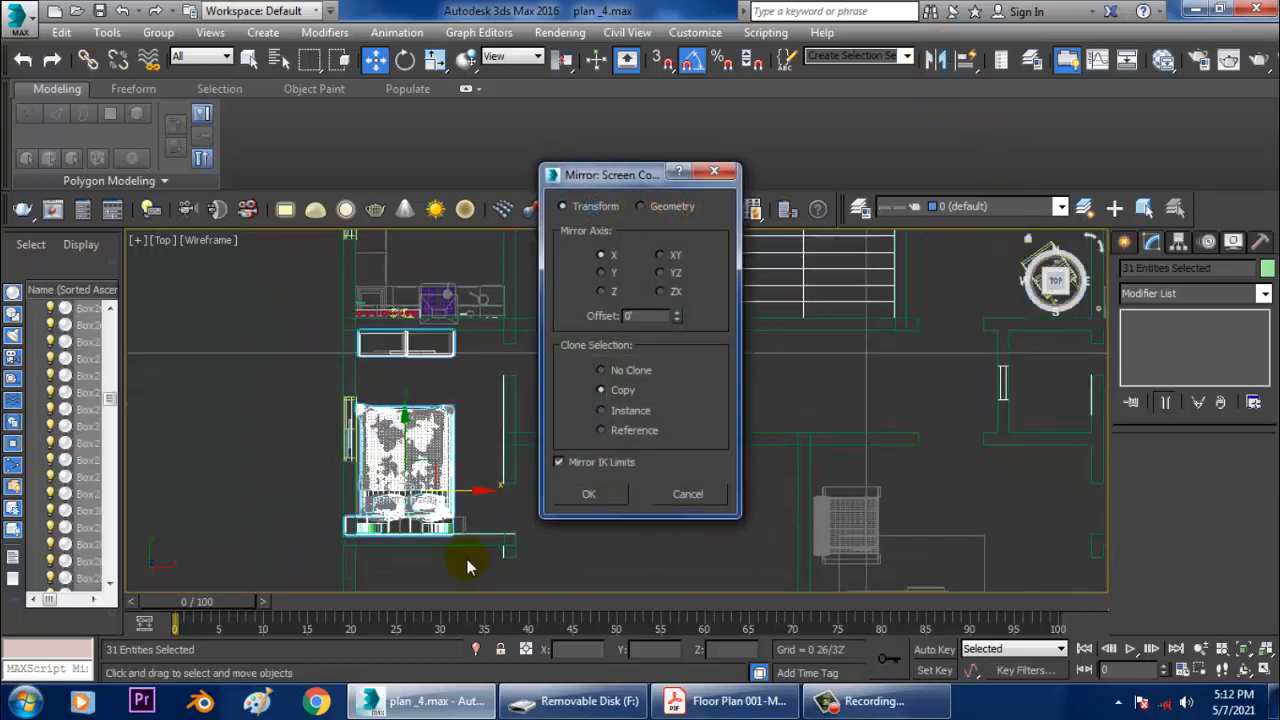
left_click(617, 498)
middle_click_drag(611, 491, 443, 509)
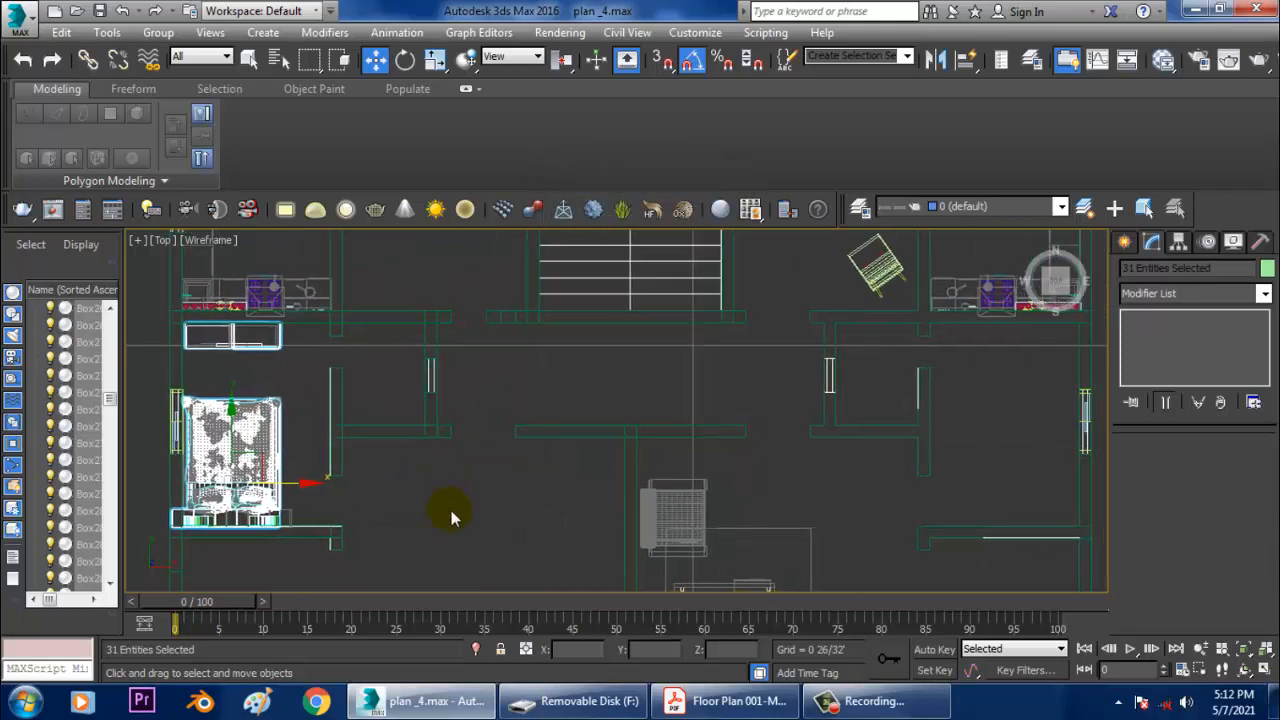
scroll(443, 509, "down", 3)
left_click_drag(376, 506, 760, 551)
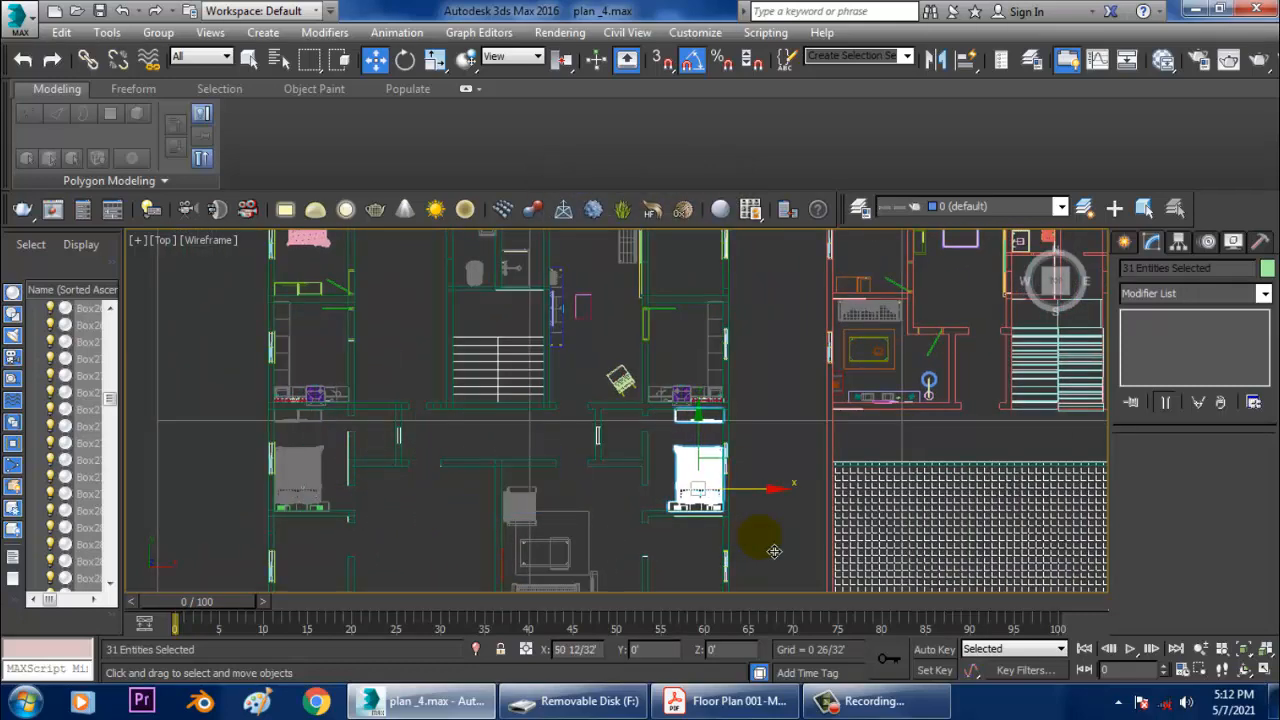
key("alt+w")
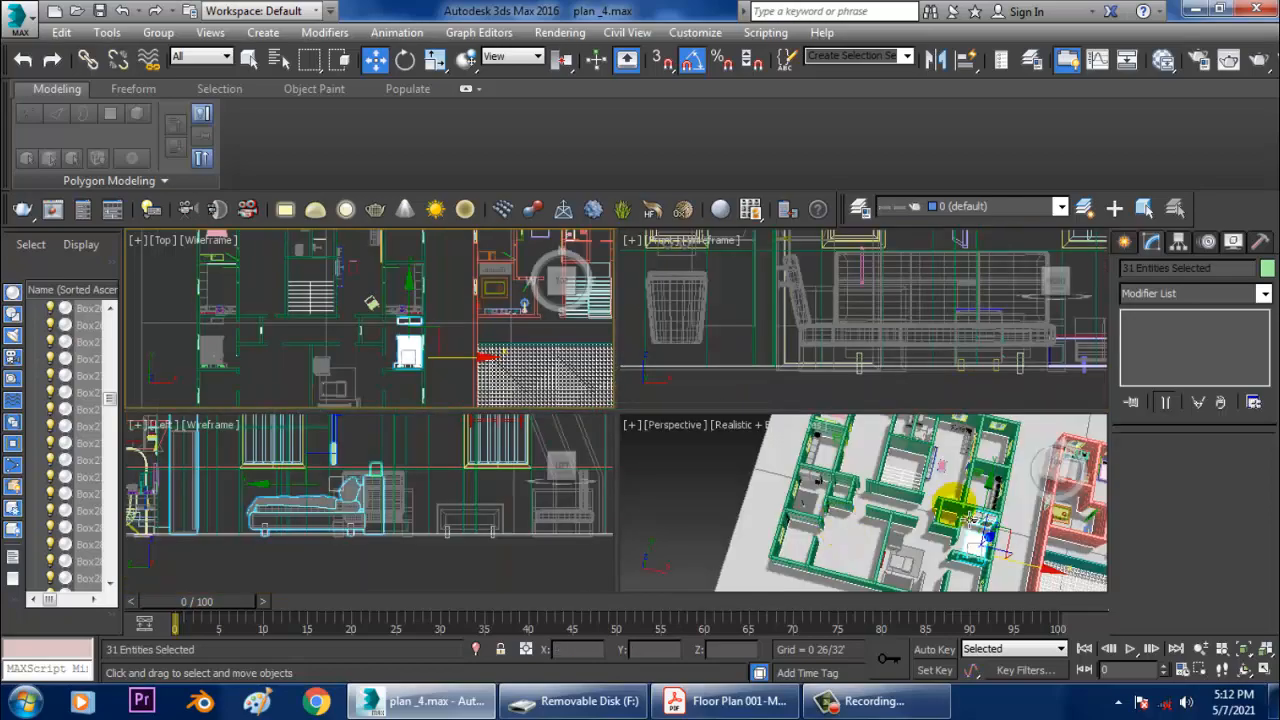
Inspect the mirrored bedroom in perspective, check its layout against the floor plan PDF in Acrobat Reader, and return to 3ds Max.
middle_click(953, 508)
key("alt+w")
key("z")
middle_click_drag(909, 503, 730, 582, "alt")
scroll(676, 459, "down", 3)
left_click(730, 701)
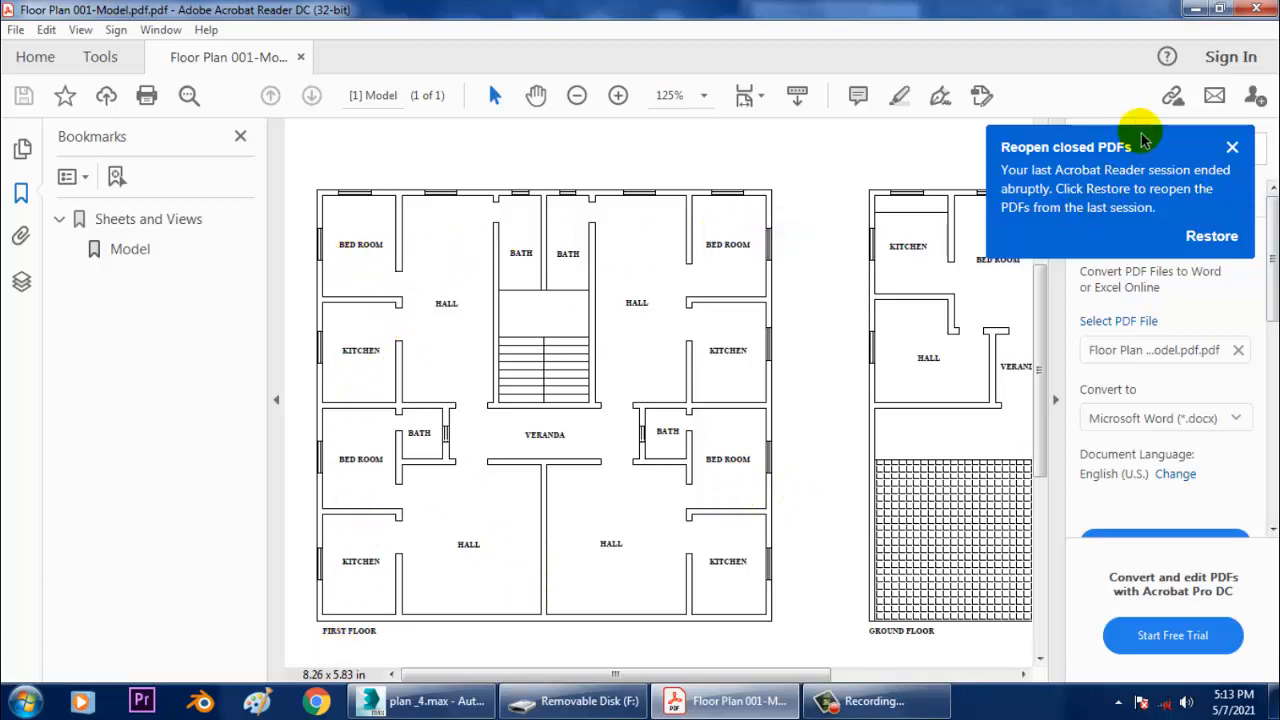
left_click(1187, 8)
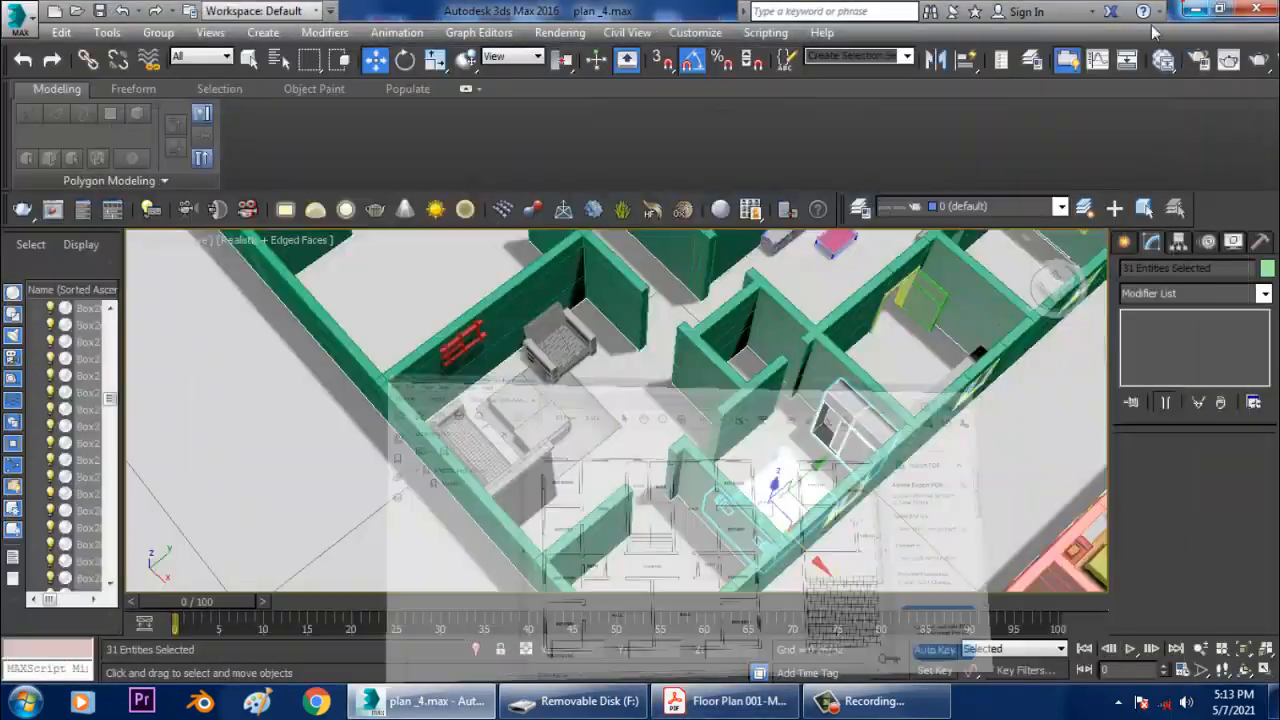
Select the door leaf together with its frame in the kitchen next to the pink bedroom.
scroll(740, 448, "down", 3)
middle_click_drag(789, 443, 655, 410, "alt")
scroll(655, 410, "up", 3)
middle_click_drag(634, 322, 829, 423, "alt")
left_click(565, 413)
middle_click_drag(576, 424, 638, 436, "alt")
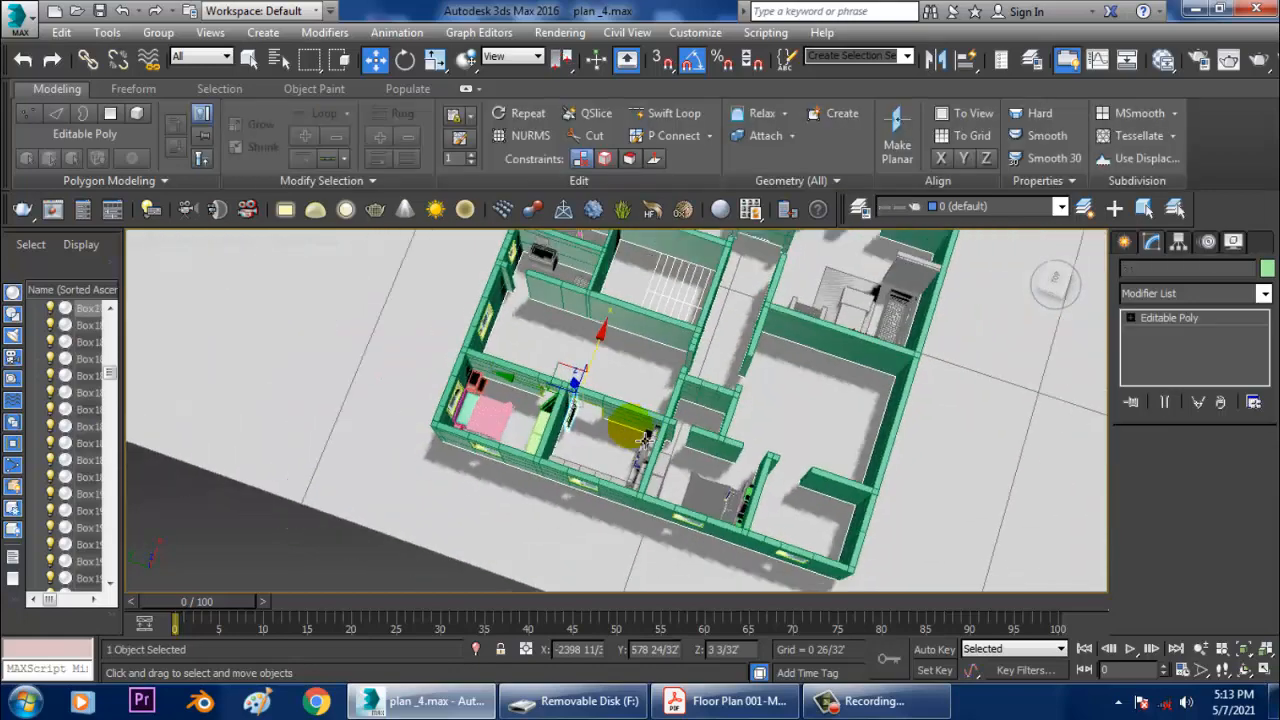
left_click_drag(545, 398, 614, 433)
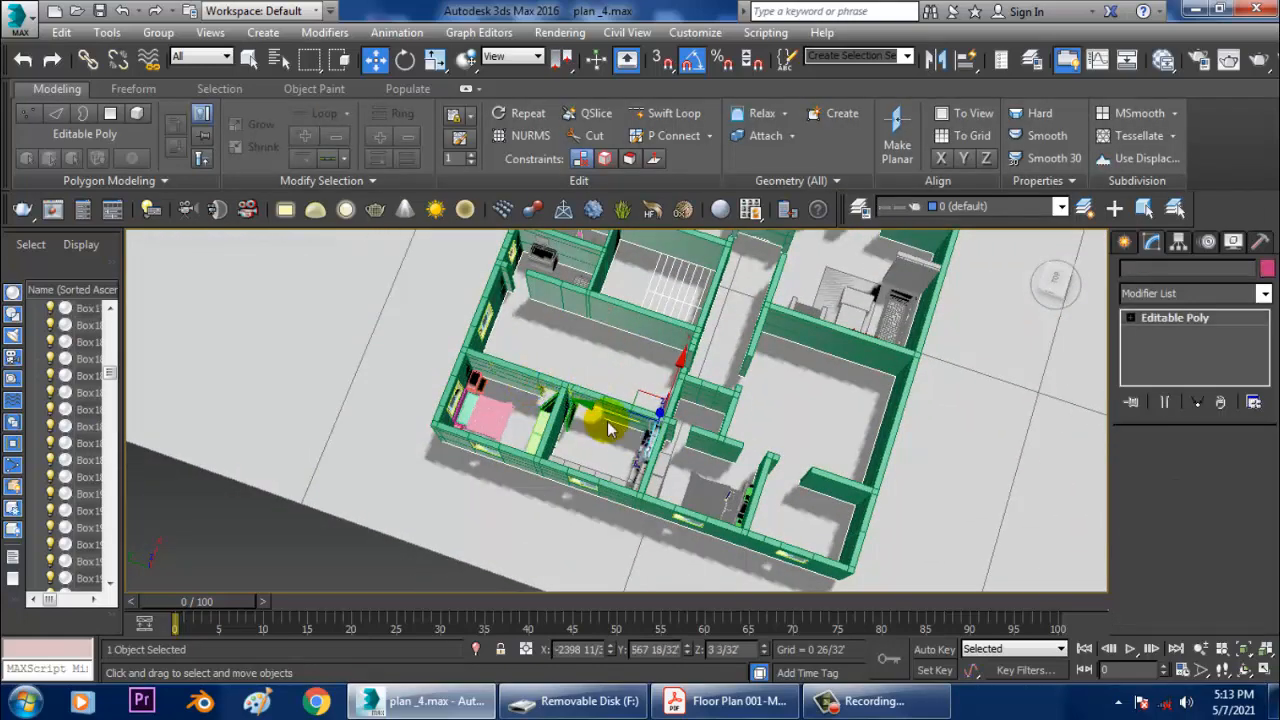
left_click(716, 432)
key("z")
mouse_move(654, 409)
middle_mouse_down("alt")
mouse_move(725, 381)
mouse_move(683, 460)
middle_mouse_up("alt")
left_click(636, 328, "ctrl")
scroll(637, 331, "down", 5)
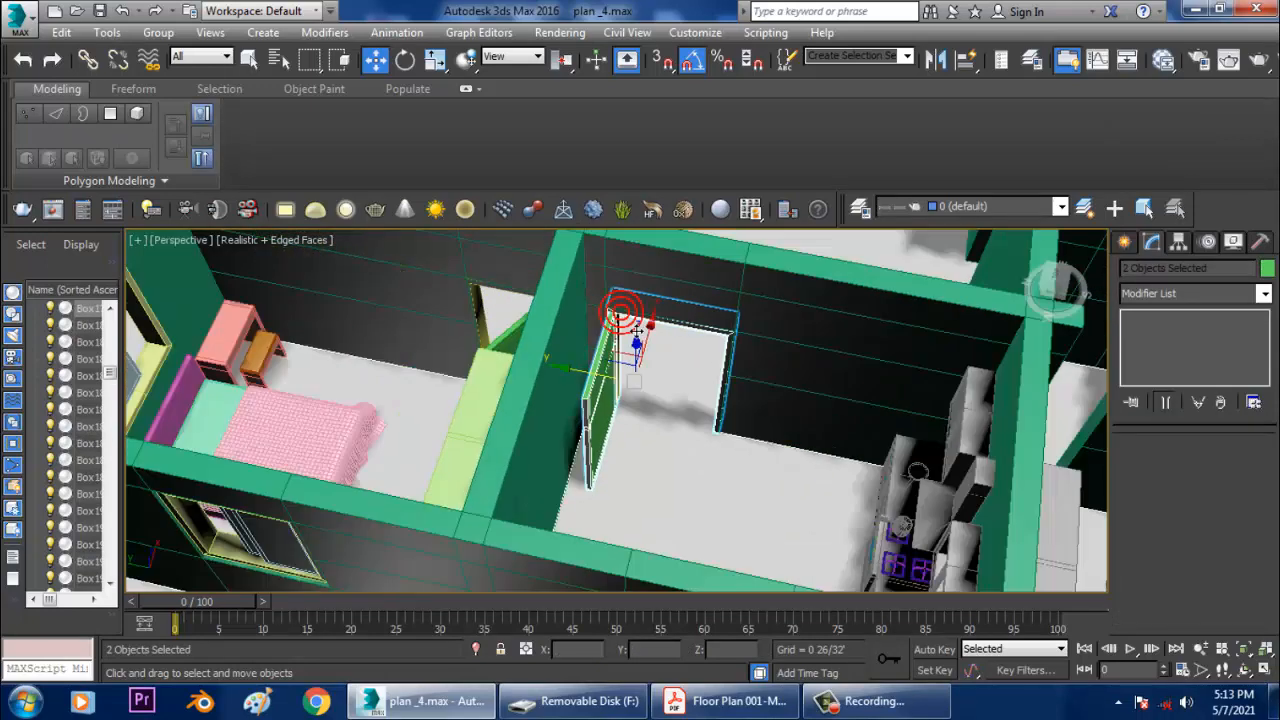
Copy the kitchen door and frame once into the grey bedroom and move the copy about 8 28/32' along negative Y to its doorway.
middle_click_drag(636, 328, 600, 447, "alt")
left_click_drag(532, 407, 793, 486)
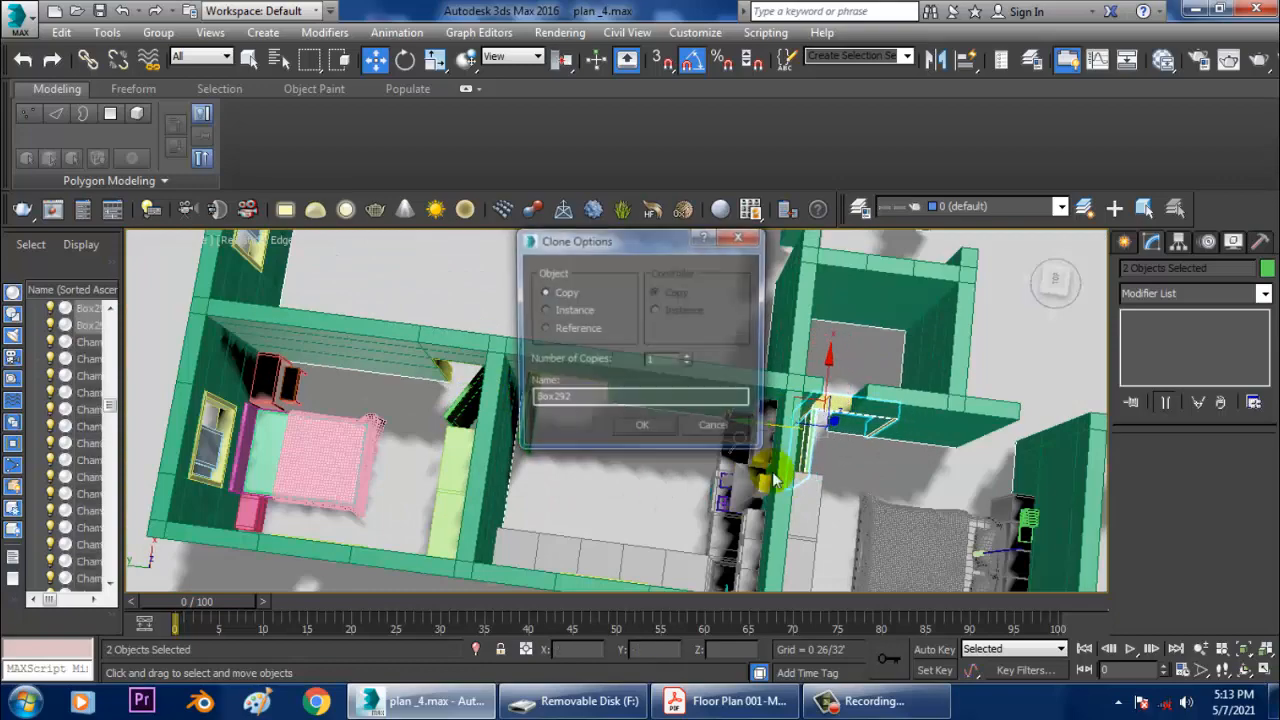
left_click(628, 421)
mouse_move(628, 421)
middle_mouse_down("alt")
mouse_move(728, 426)
mouse_move(605, 362)
mouse_move(660, 330)
mouse_move(545, 285)
mouse_move(594, 367)
mouse_move(560, 305)
middle_mouse_up("alt")
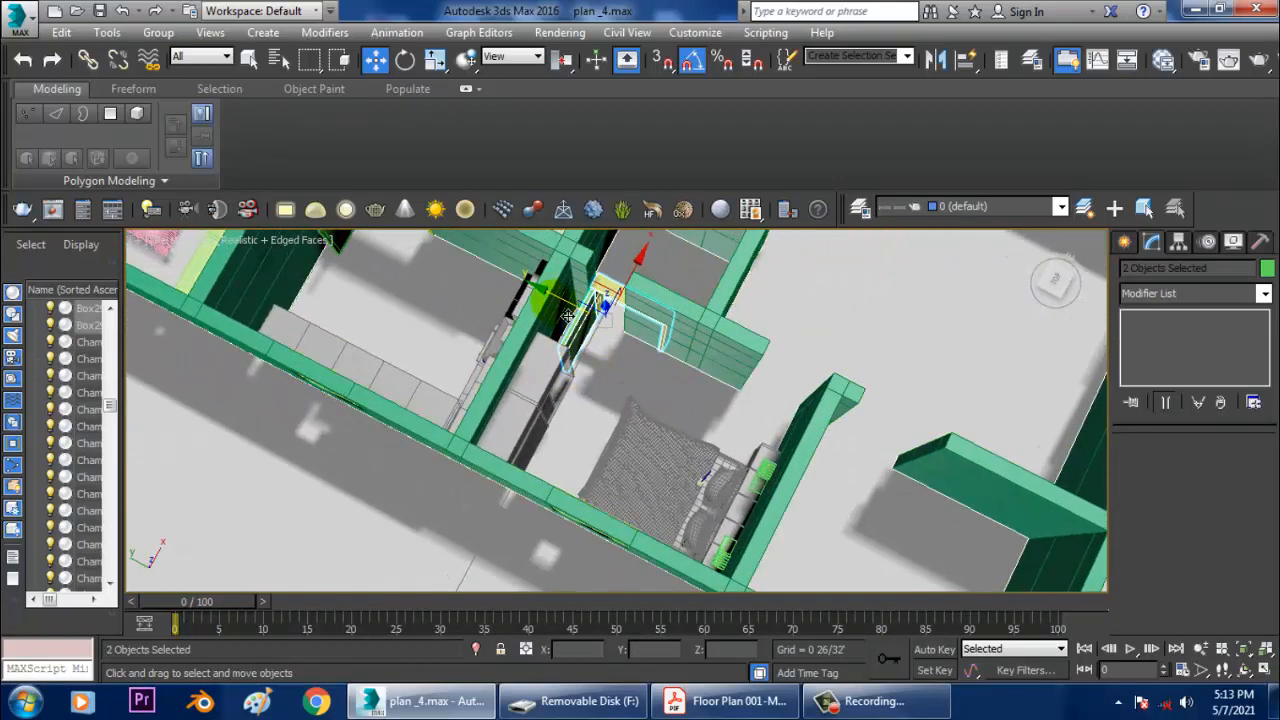
left_click_drag(565, 300, 731, 389)
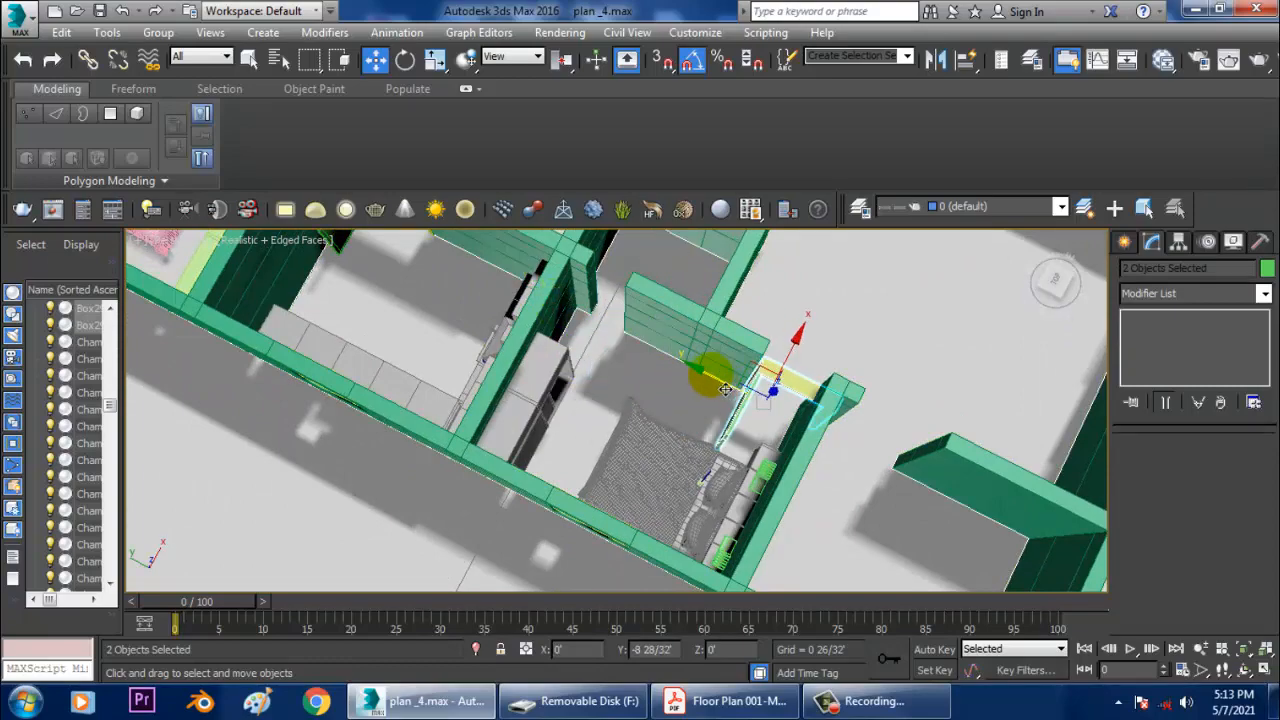
Mirror the copied door and frame about the Y axis without cloning, and shift them into the bedroom doorway.
scroll(814, 406, "up", 5)
middle_click_drag(814, 406, 730, 465, "alt")
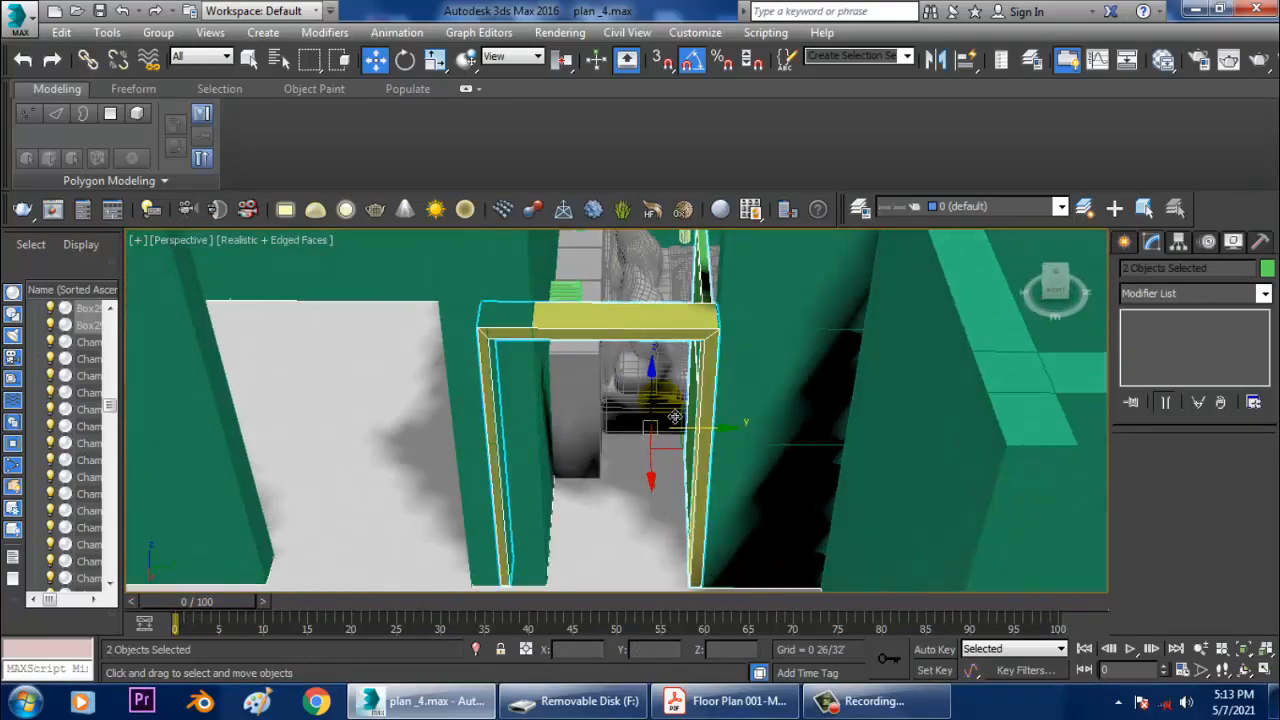
scroll(666, 571, "down", 3)
middle_click_drag(764, 556, 746, 497)
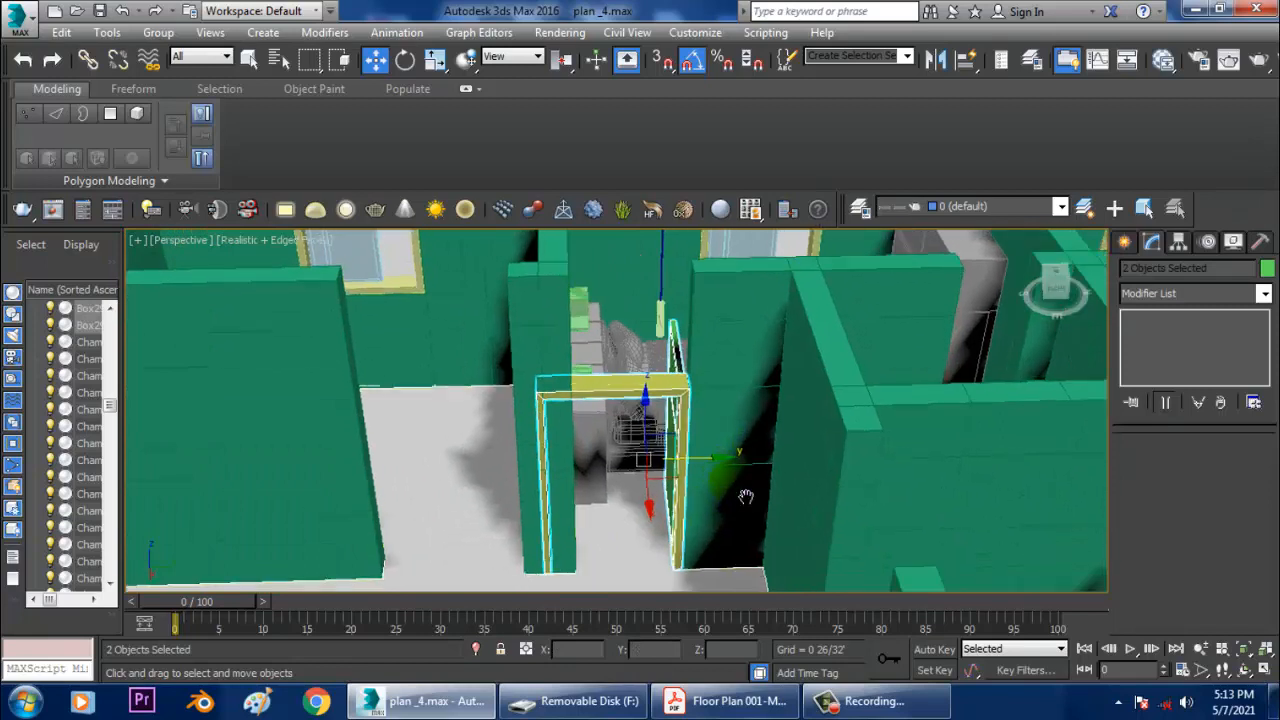
left_click(933, 60)
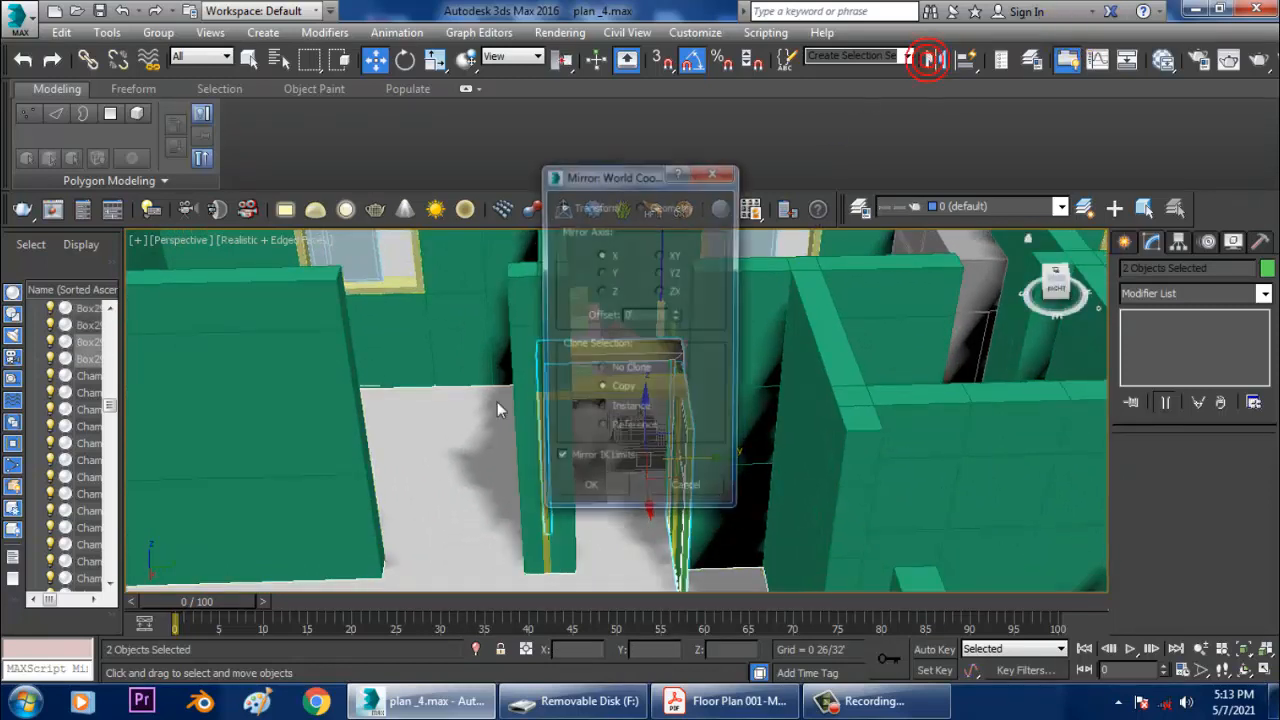
left_click(612, 272)
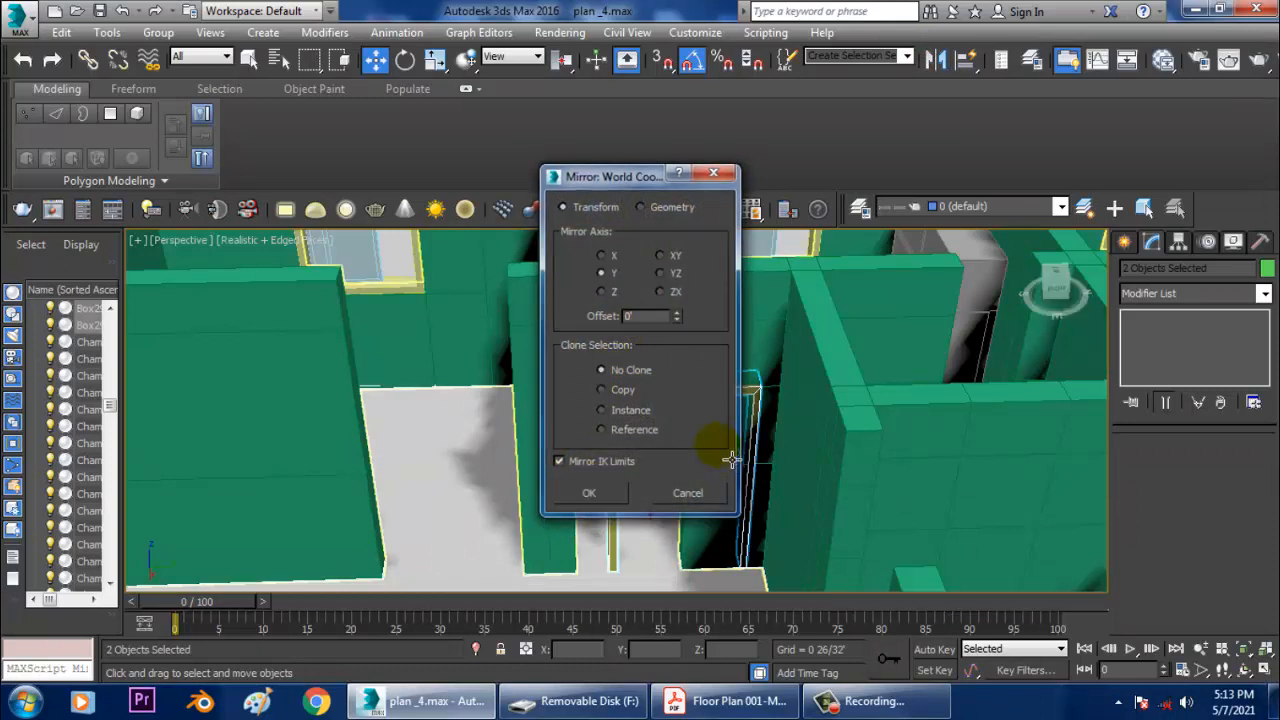
left_click_drag(714, 471, 680, 483)
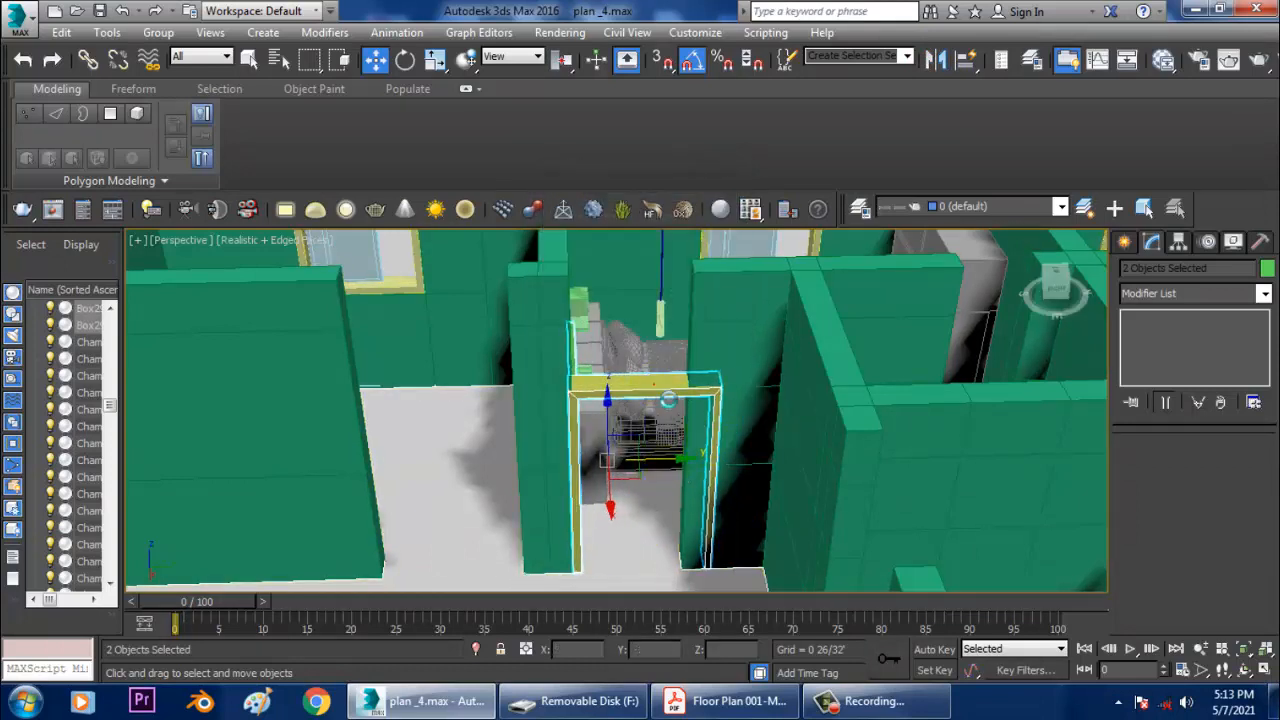
Narrow the copied door frame to the opening's width by moving the vertices of its overlapping jamb along Y.
left_click(655, 385)
key("1")
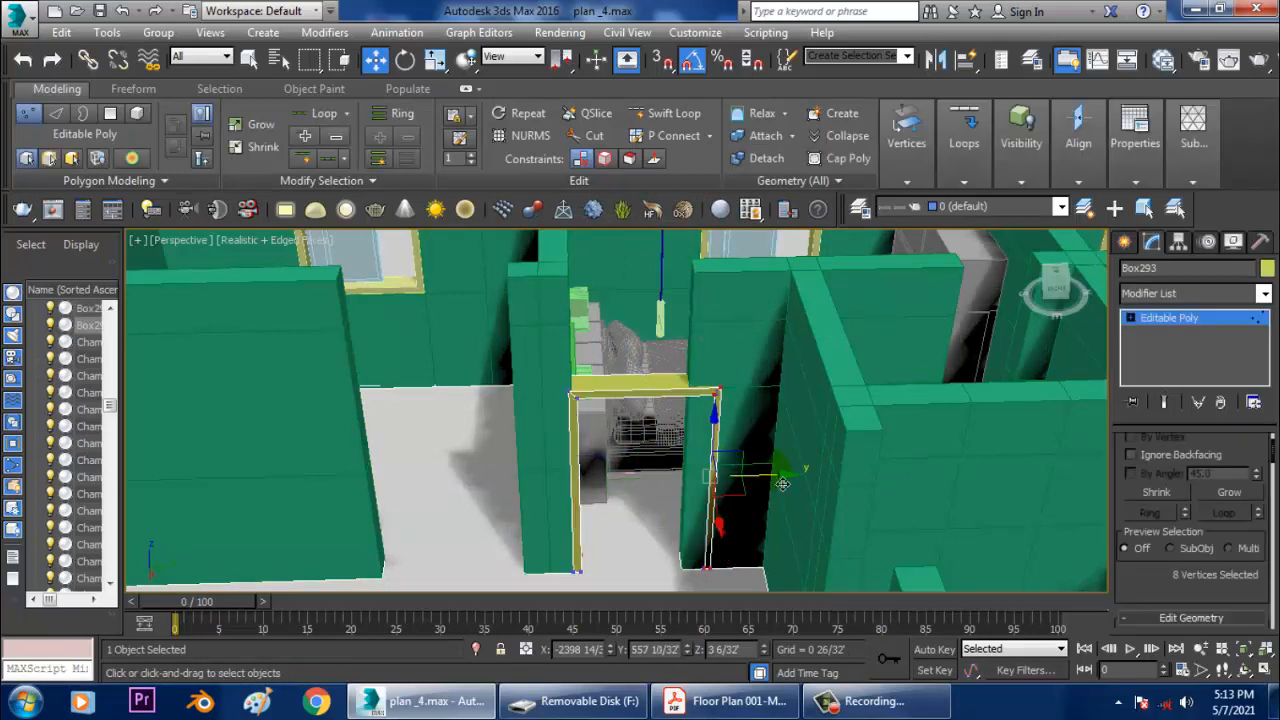
left_click_drag(784, 491, 757, 496)
middle_click_drag(755, 498, 735, 475, "alt")
left_click(1163, 318)
Narrow the open door leaf to match the frame by moving the vertices of its free edge along X.
middle_click_drag(800, 408, 781, 373, "alt")
left_click(764, 384)
key("1")
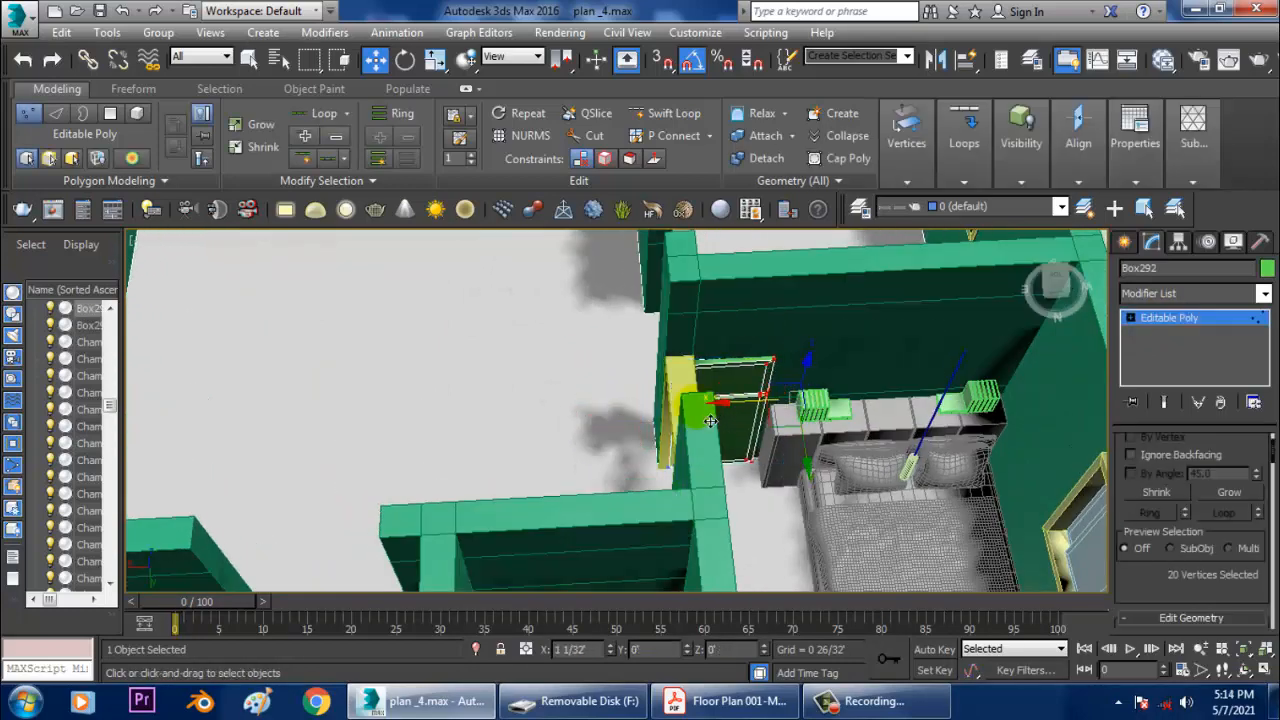
left_click_drag(714, 420, 687, 420)
left_click(1221, 321)
Rotate the door leaf closed in its frame to check the fit, and swing it open again against the wall.
middle_click_drag(832, 424, 757, 427, "alt")
key("e")
mouse_move(744, 503)
left_mouse_down()
mouse_move(730, 480)
mouse_move(734, 500)
mouse_move(743, 486)
mouse_move(737, 506)
left_mouse_up()
middle_click_drag(737, 506, 798, 478, "alt")
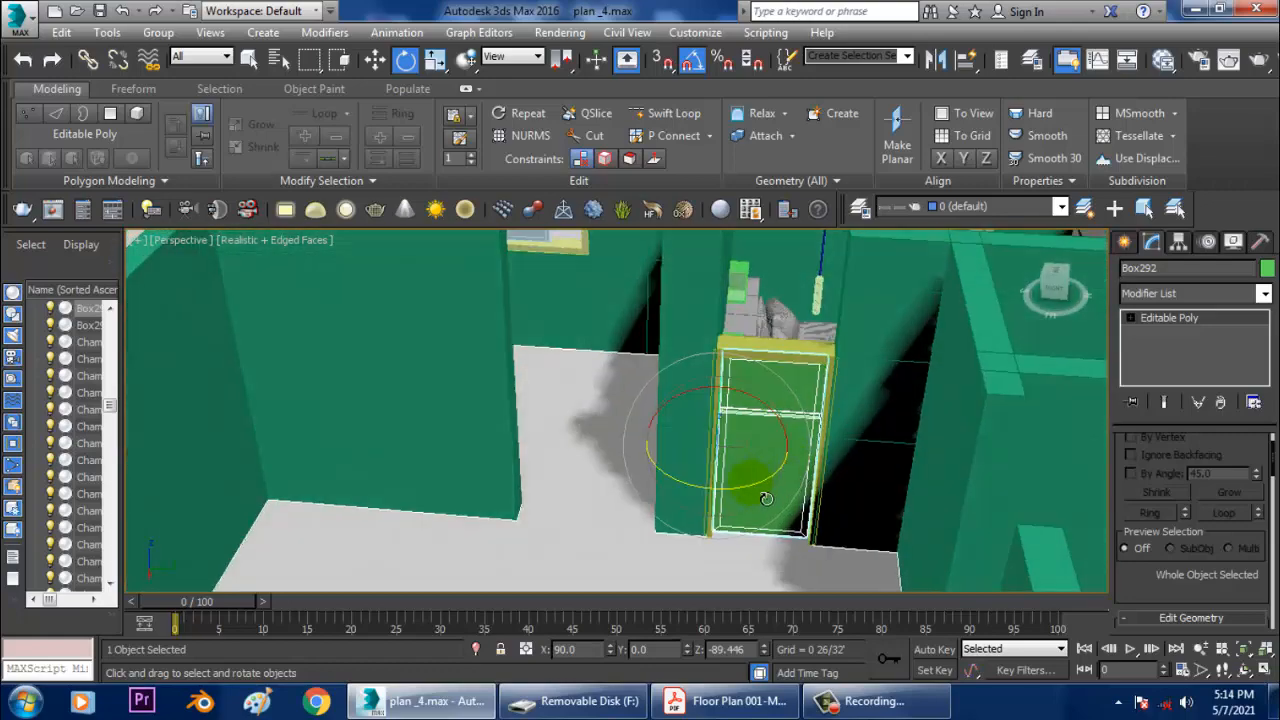
left_click_drag(766, 497, 752, 440)
middle_click_drag(752, 440, 692, 497, "alt")
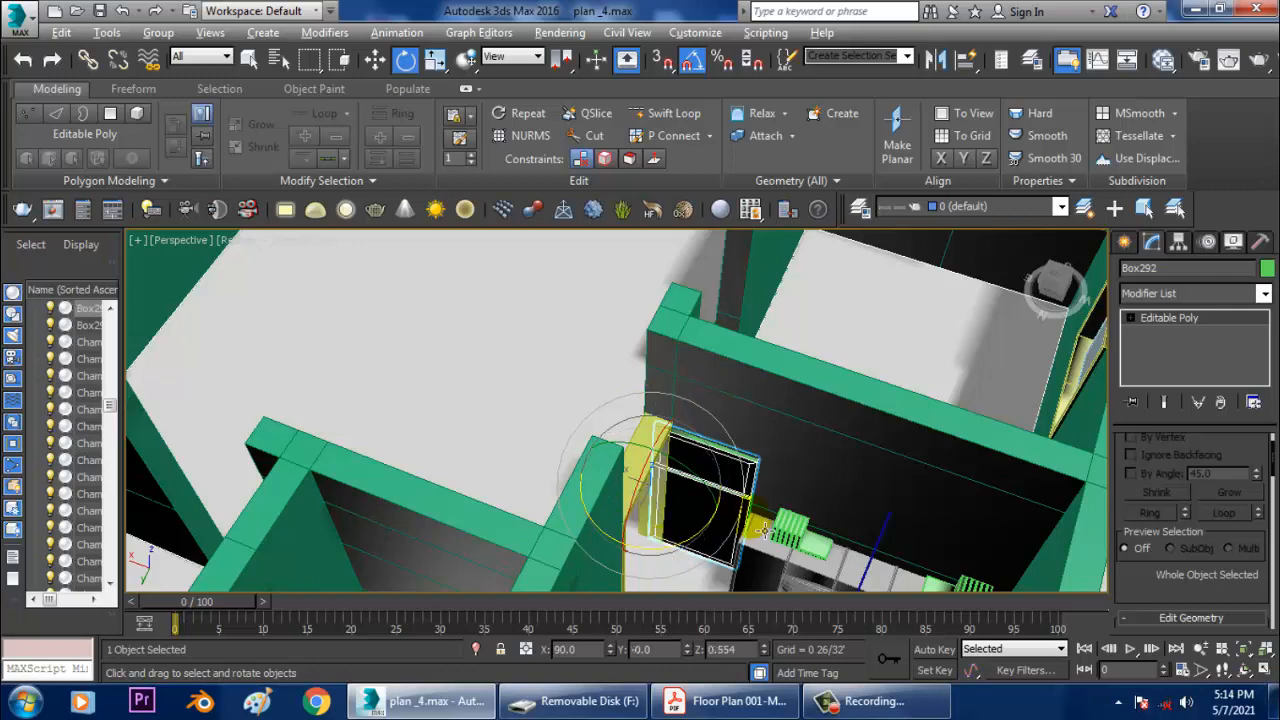
middle_click_drag(765, 530, 718, 511, "alt")
scroll(718, 511, "up", 4)
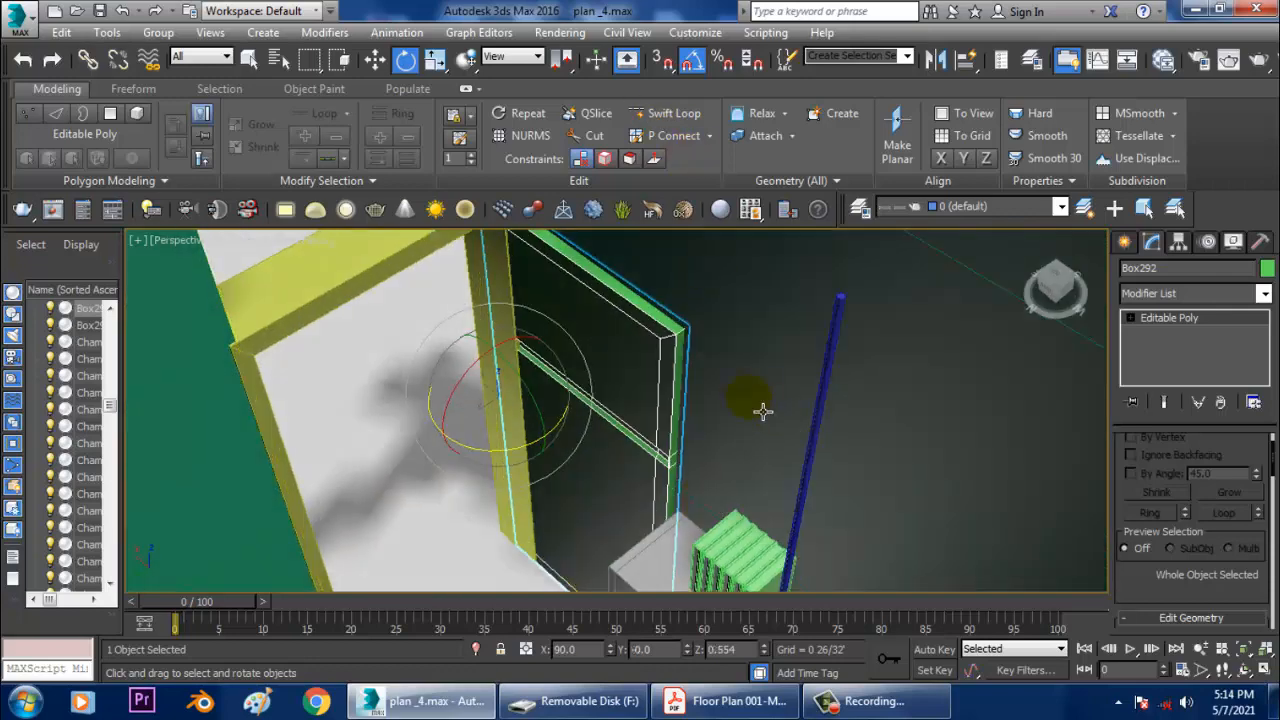
middle_click_drag(762, 411, 938, 421, "alt")
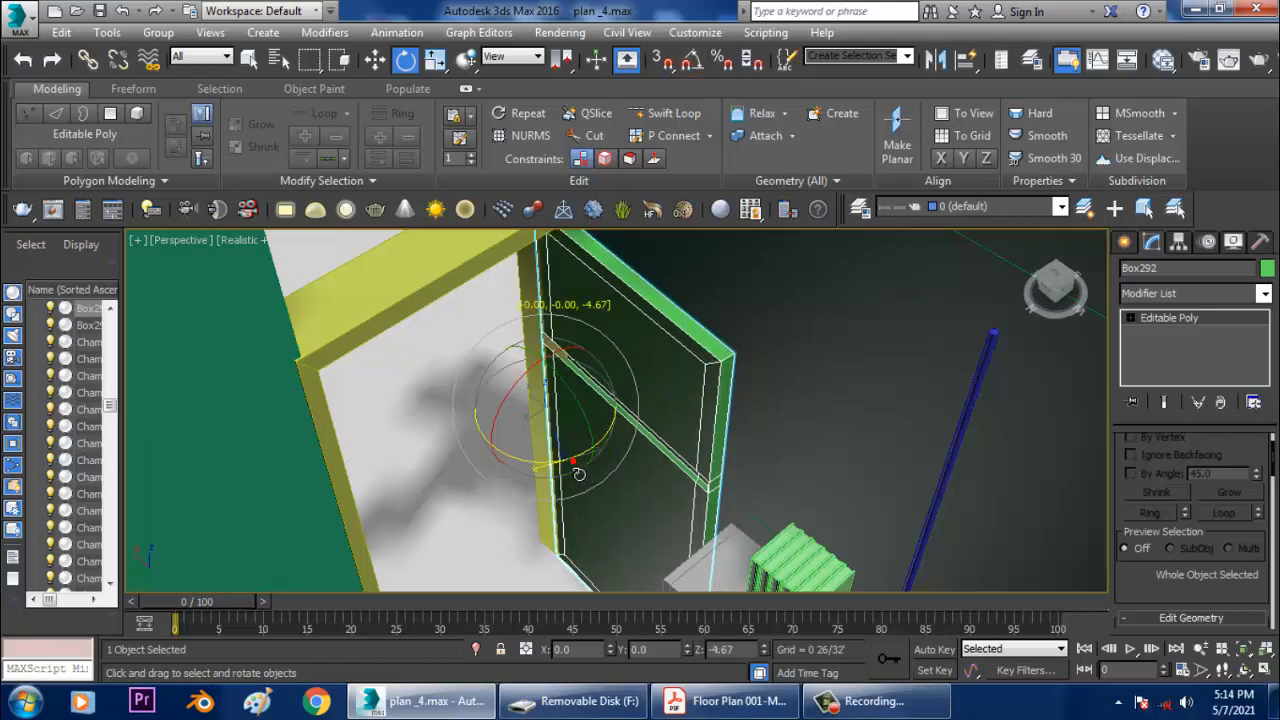
Select the wall object and examine the existing doorways around the first floor.
scroll(734, 277, "up", 5)
scroll(580, 357, "down", 5)
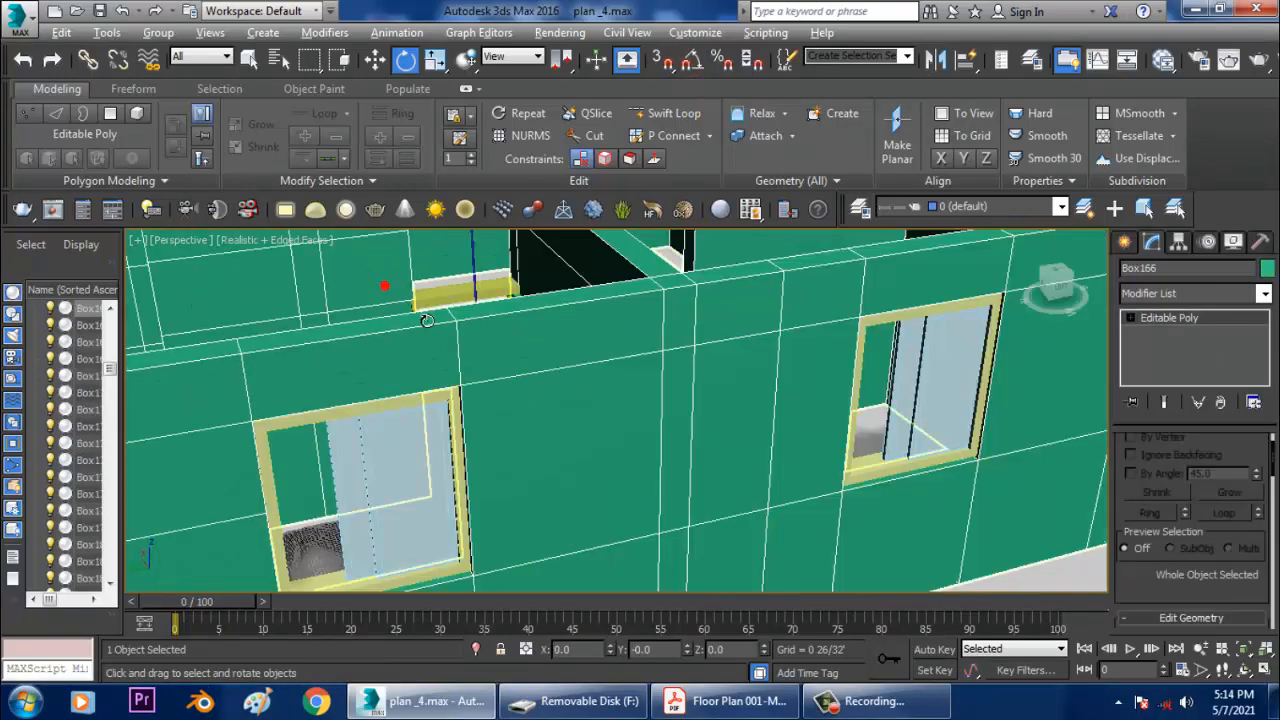
middle_click_drag(426, 320, 543, 443, "alt")
scroll(748, 478, "down", 5)
scroll(563, 437, "up", 8)
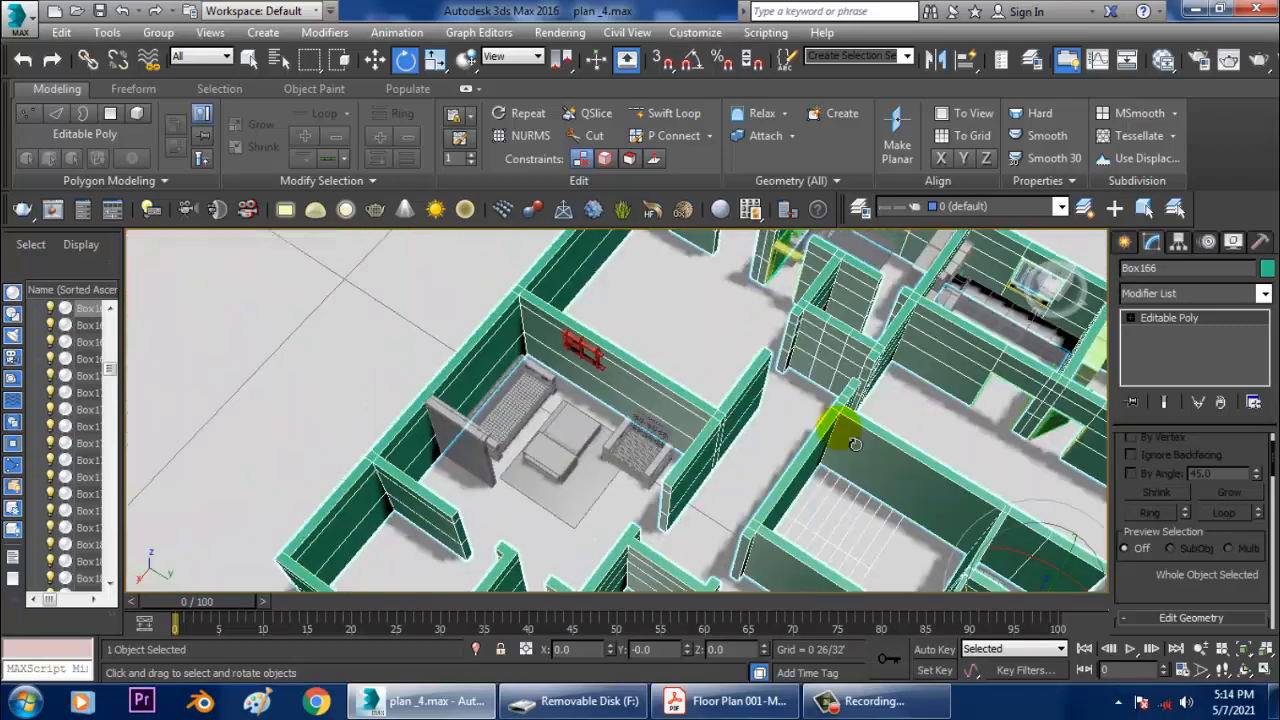
middle_click_drag(840, 428, 560, 508)
middle_click_drag(657, 483, 630, 550, "alt")
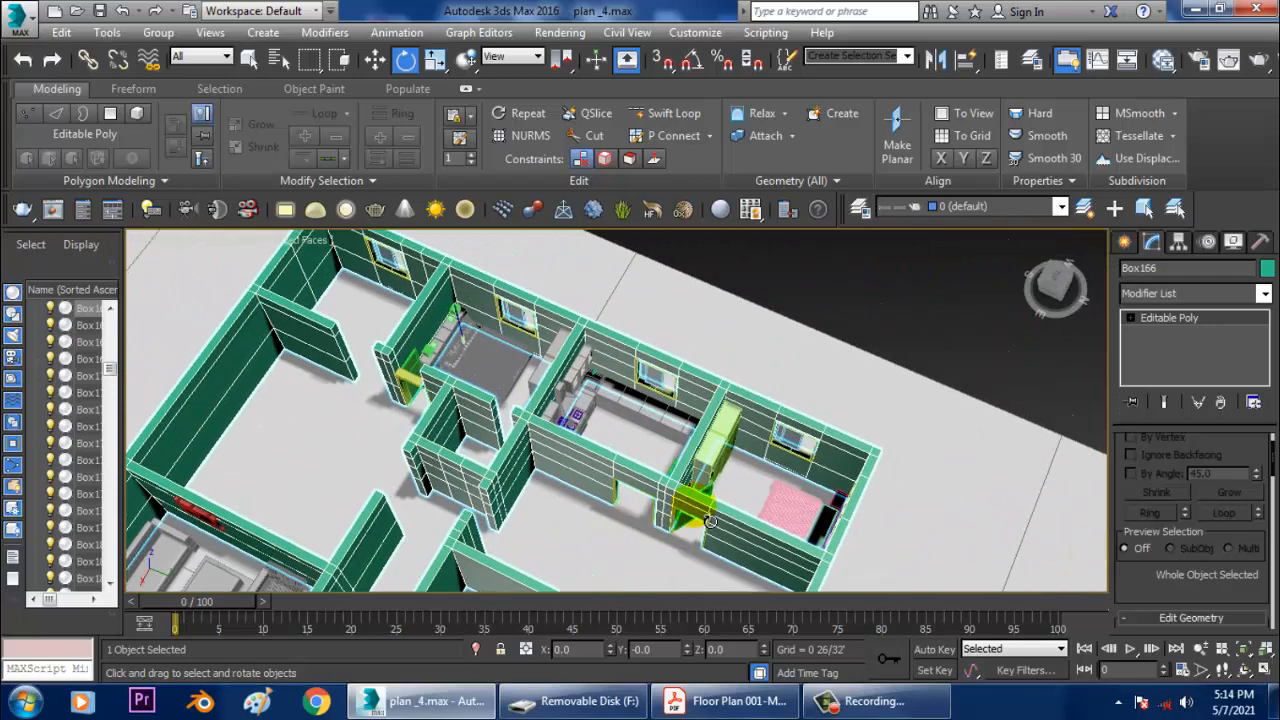
Add horizontal edge loops with Swift Loop to the walls beside the grey bedroom's door, near the top of the frame.
left_click(427, 394)
key("z")
middle_click_drag(427, 394, 680, 520, "alt")
scroll(692, 450, "down", 3)
left_click(570, 374)
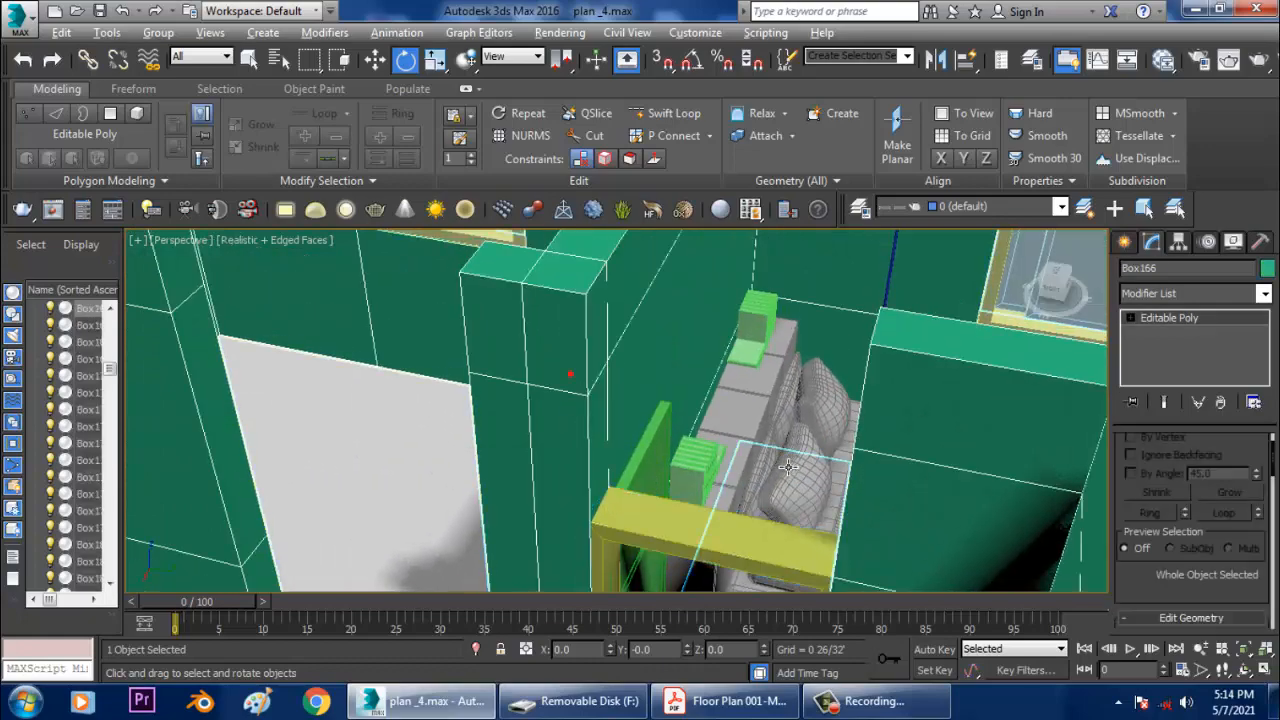
middle_click_drag(788, 467, 861, 416, "alt")
scroll(766, 451, "down", 3)
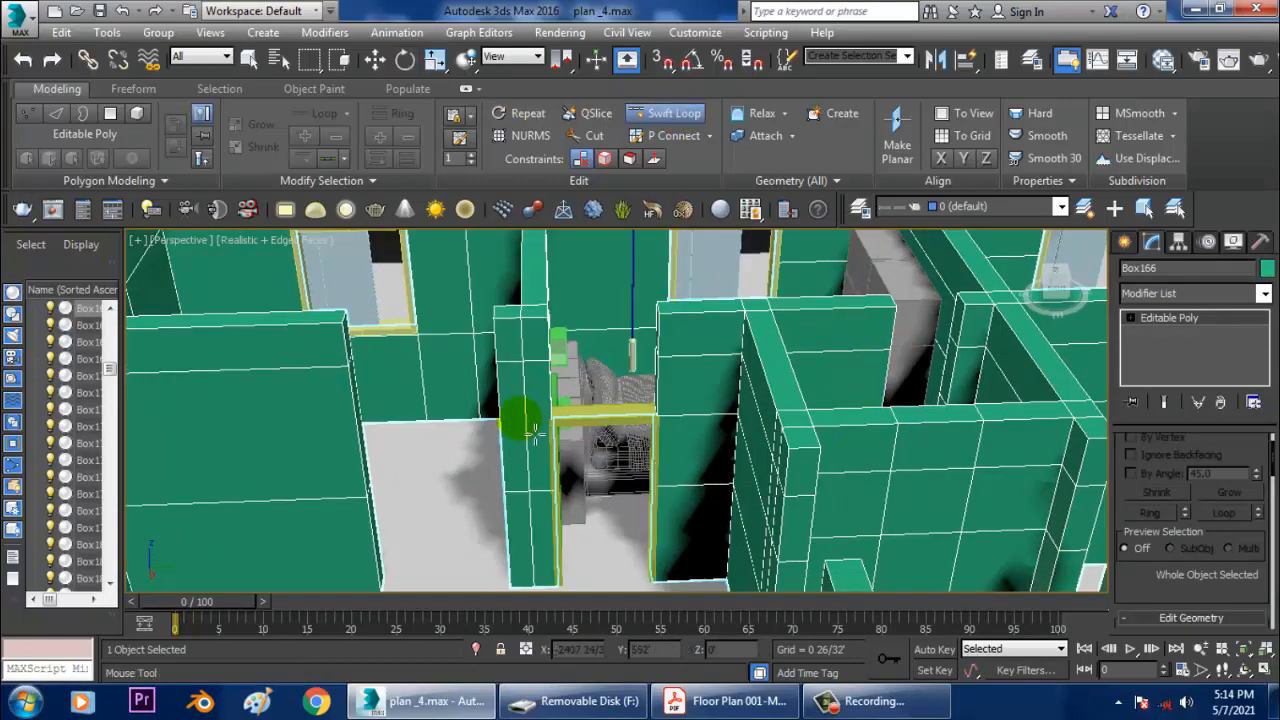
middle_click_drag(530, 441, 634, 354, "alt")
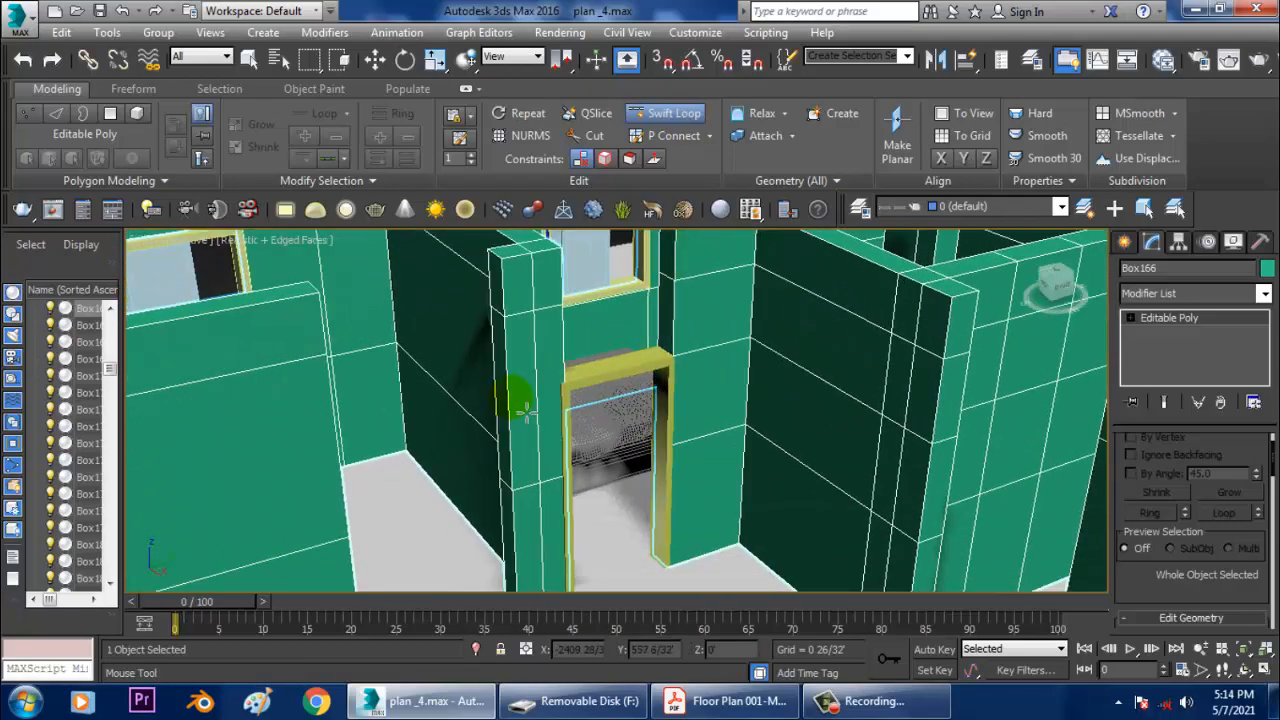
middle_click_drag(510, 393, 909, 289, "alt")
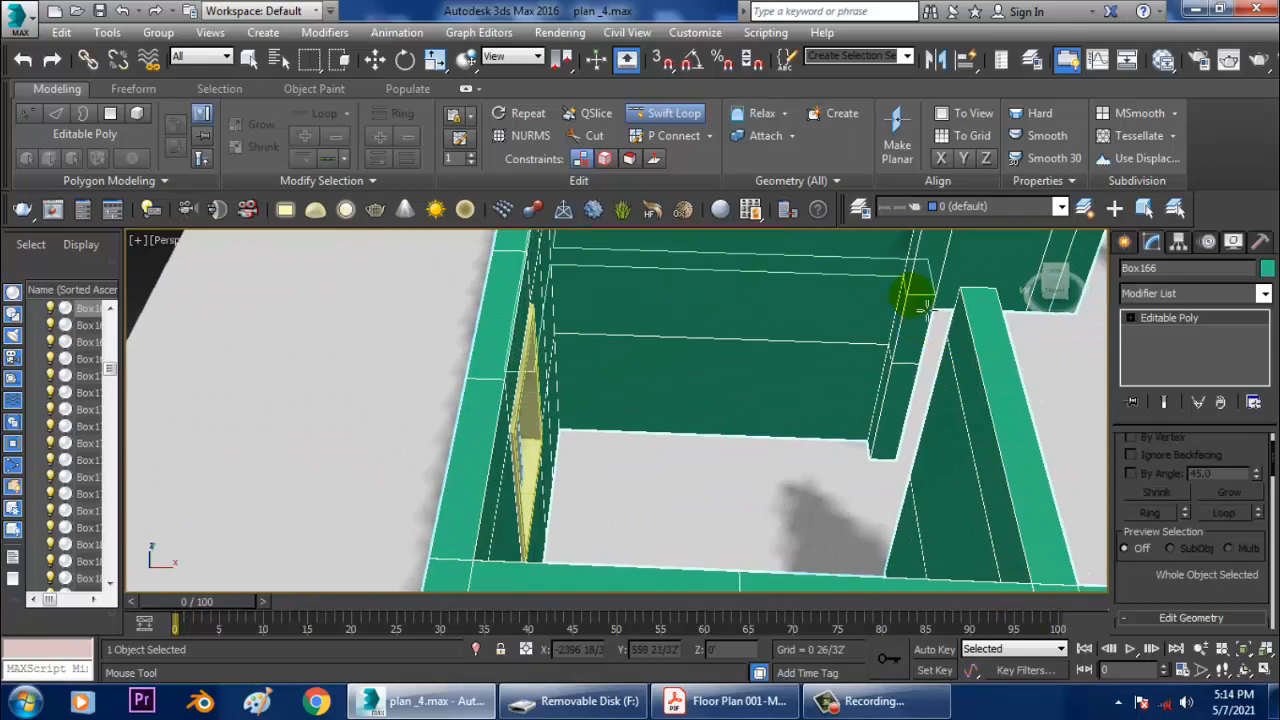
Align the new wall edges on both sides of the bedroom doorway with the top of the door frame.
key("w")
middle_click_drag(973, 341, 730, 492, "alt")
key("z")
scroll(689, 477, "up", 2)
scroll(610, 432, "up", 3)
middle_click_drag(612, 388, 611, 546)
key("2")
scroll(626, 467, "up", 1)
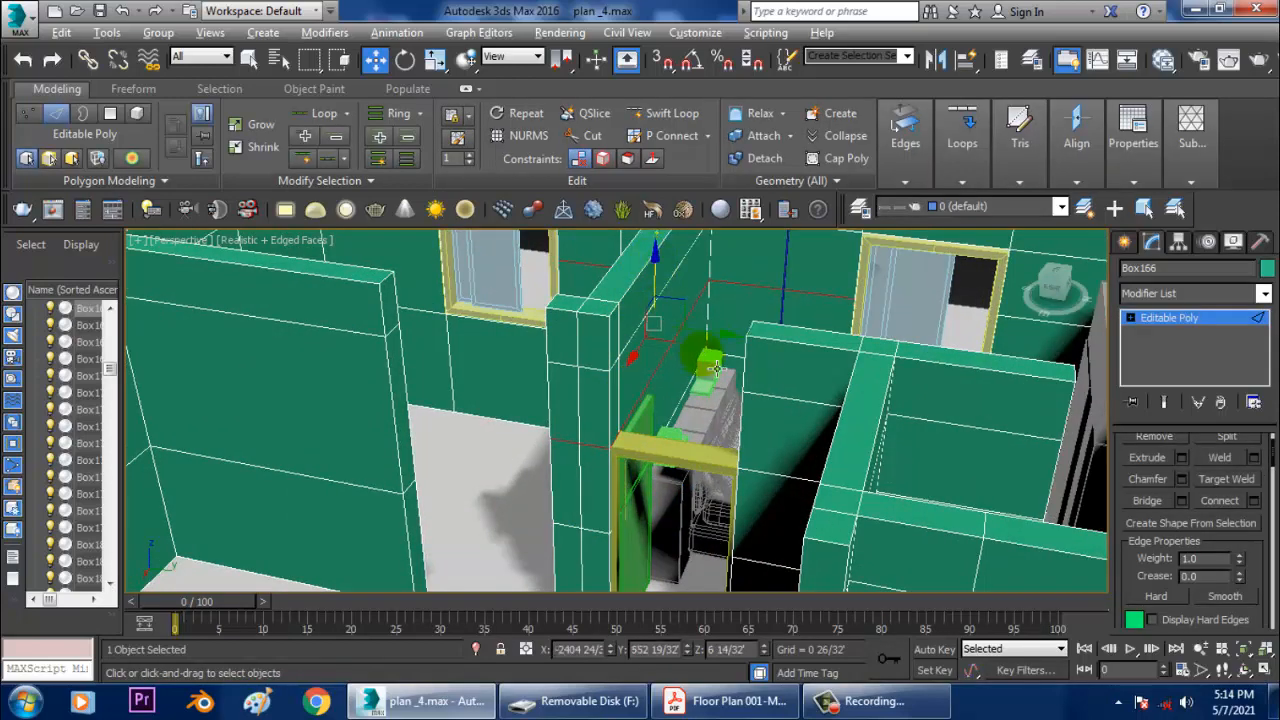
middle_click_drag(714, 368, 739, 357, "alt")
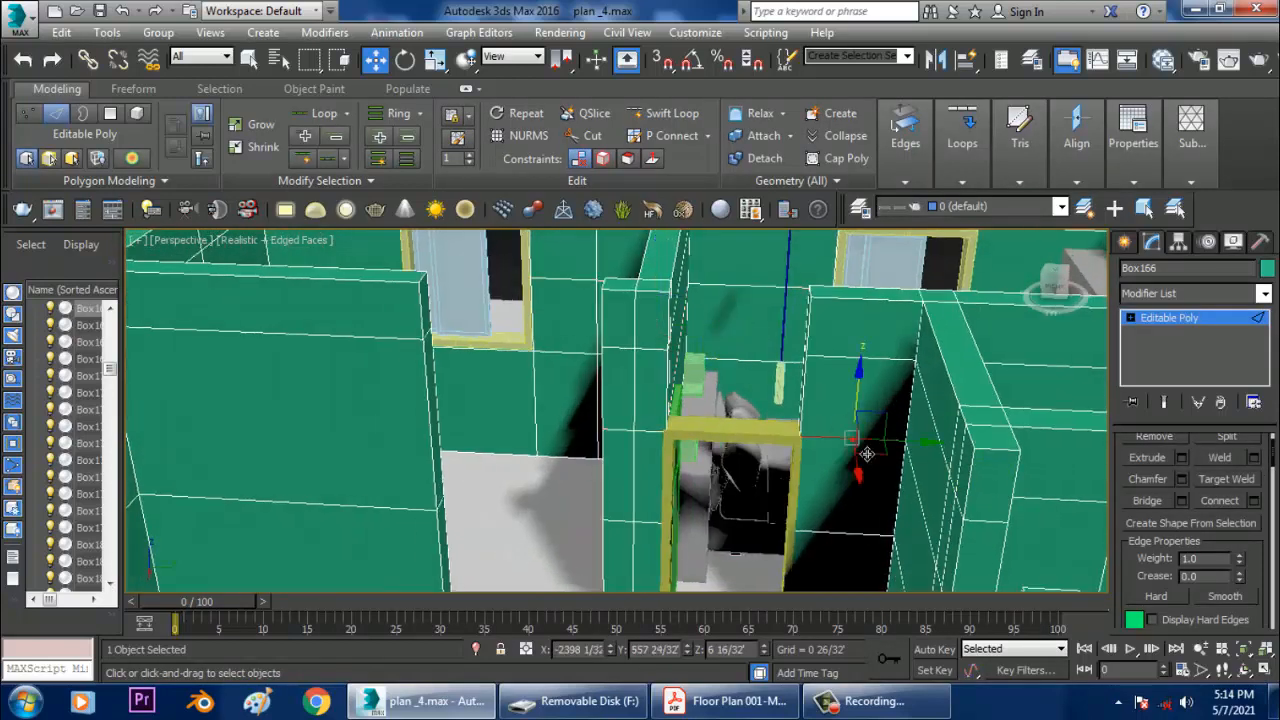
middle_click_drag(893, 420, 956, 411, "alt")
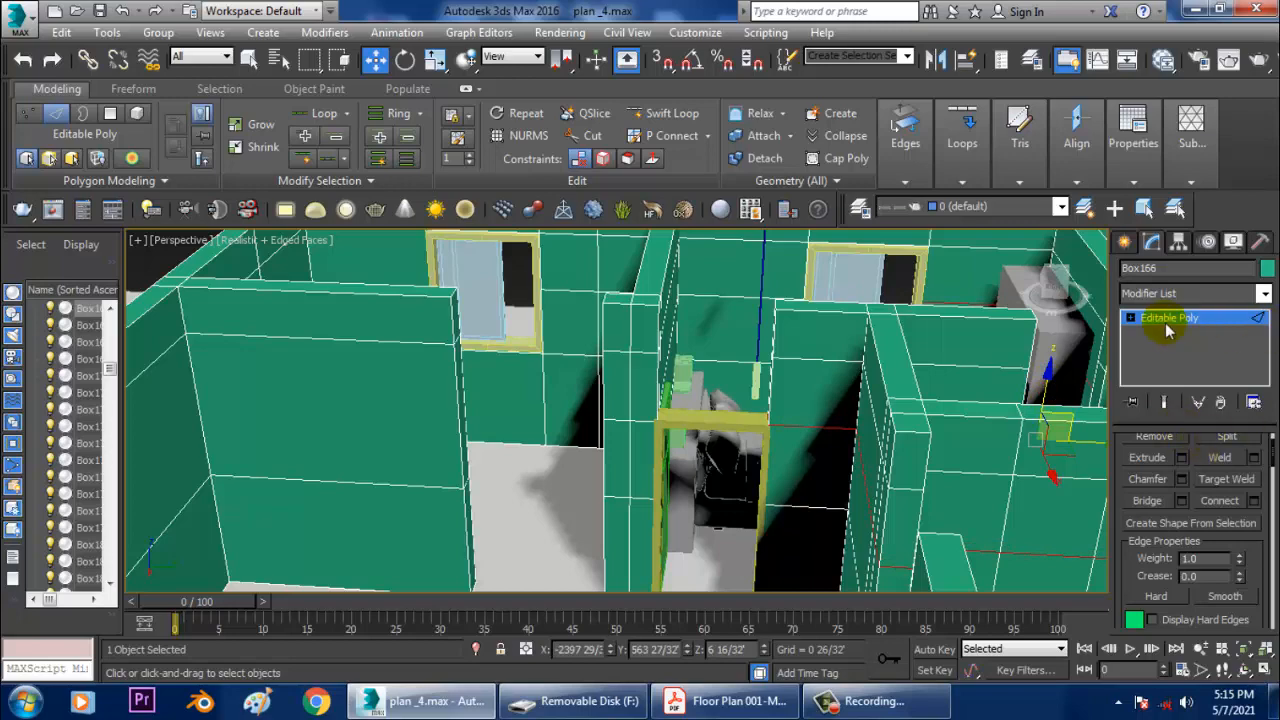
Bridge the facing wall-end polygons above the grey bedroom's door frame to close the wall over the doorway.
key("4")
middle_click_drag(794, 394, 734, 403, "alt")
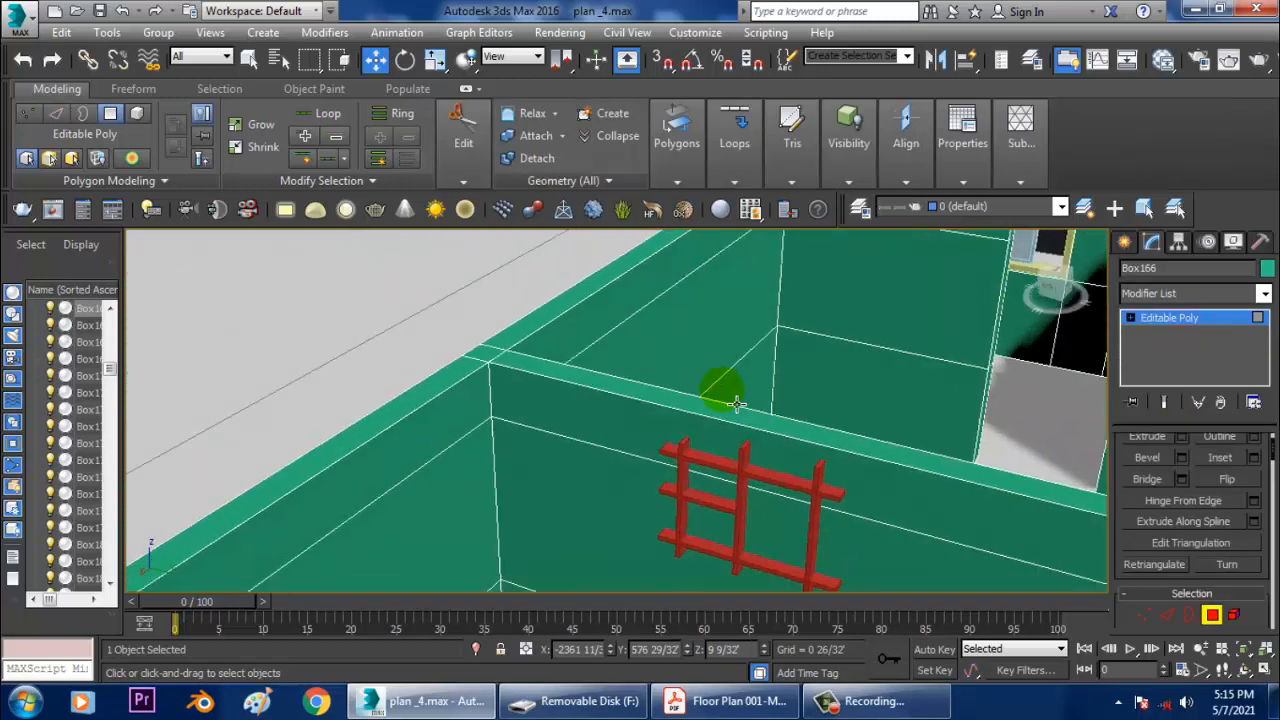
middle_click_drag(995, 346, 661, 494)
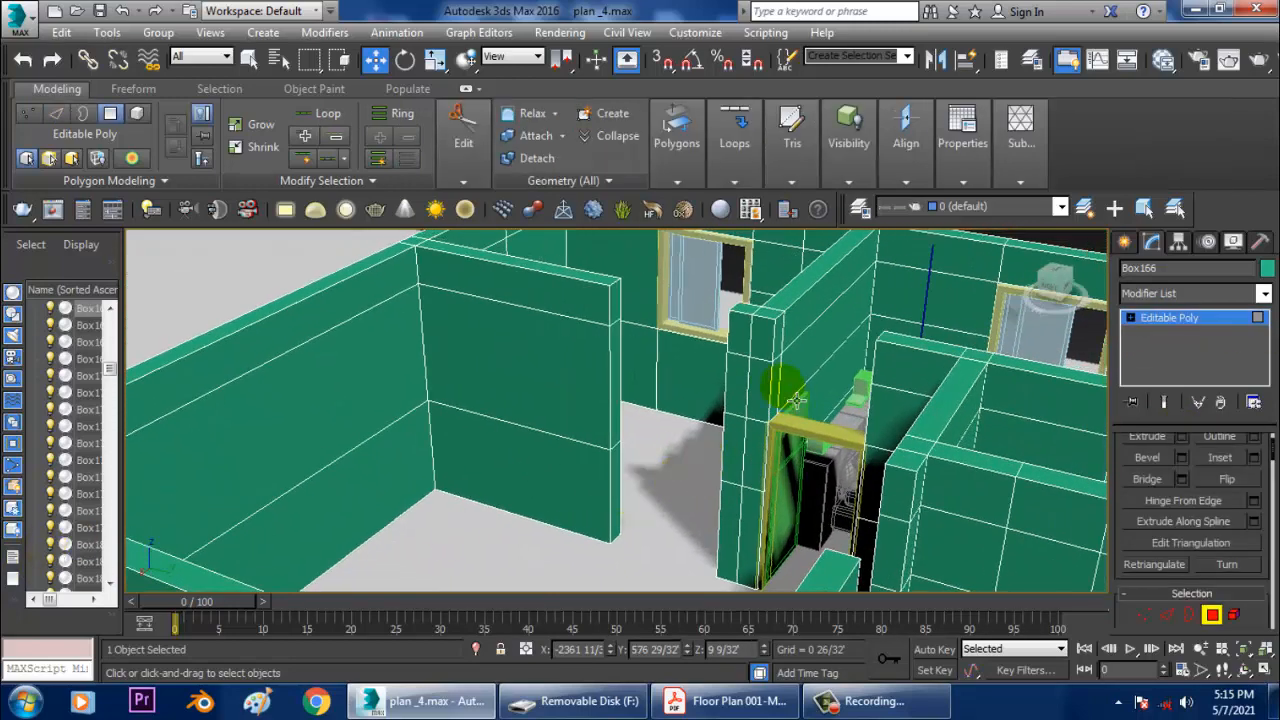
middle_click_drag(806, 393, 1030, 567, "alt")
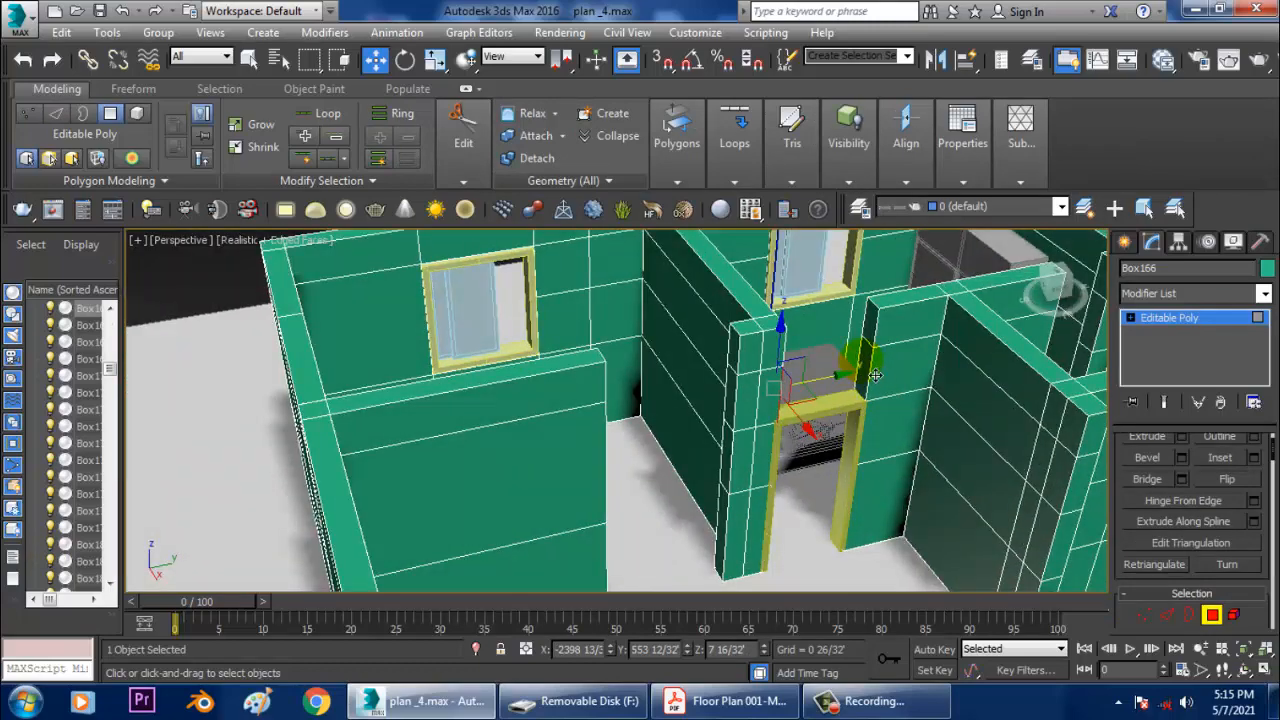
left_click(815, 330)
middle_click_drag(815, 330, 769, 384, "alt")
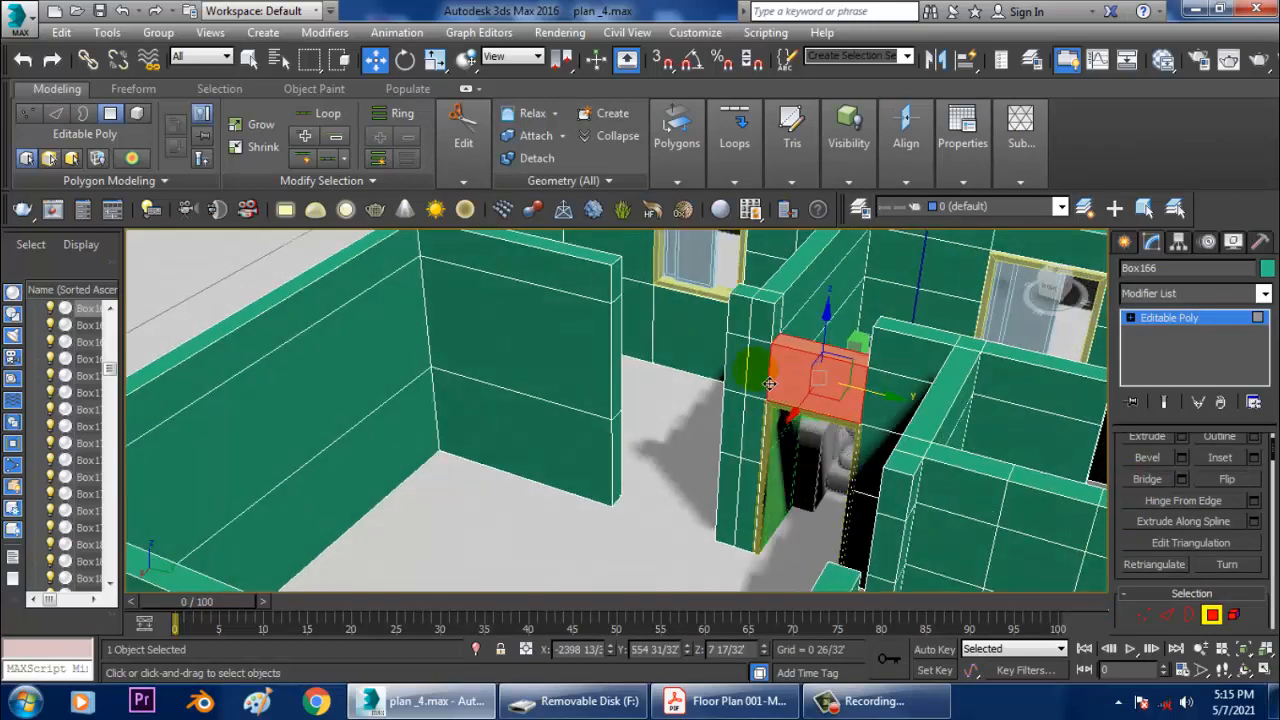
middle_click_drag(800, 336, 862, 342, "alt")
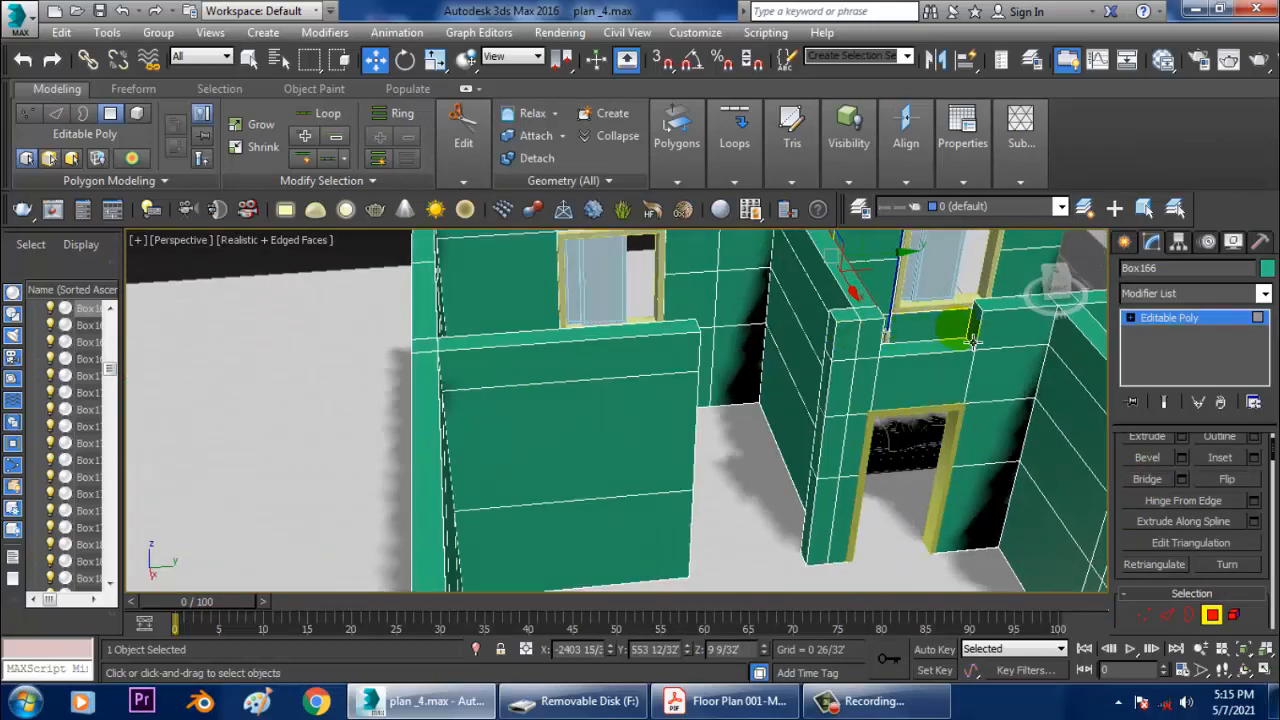
middle_click_drag(971, 345, 855, 348, "alt")
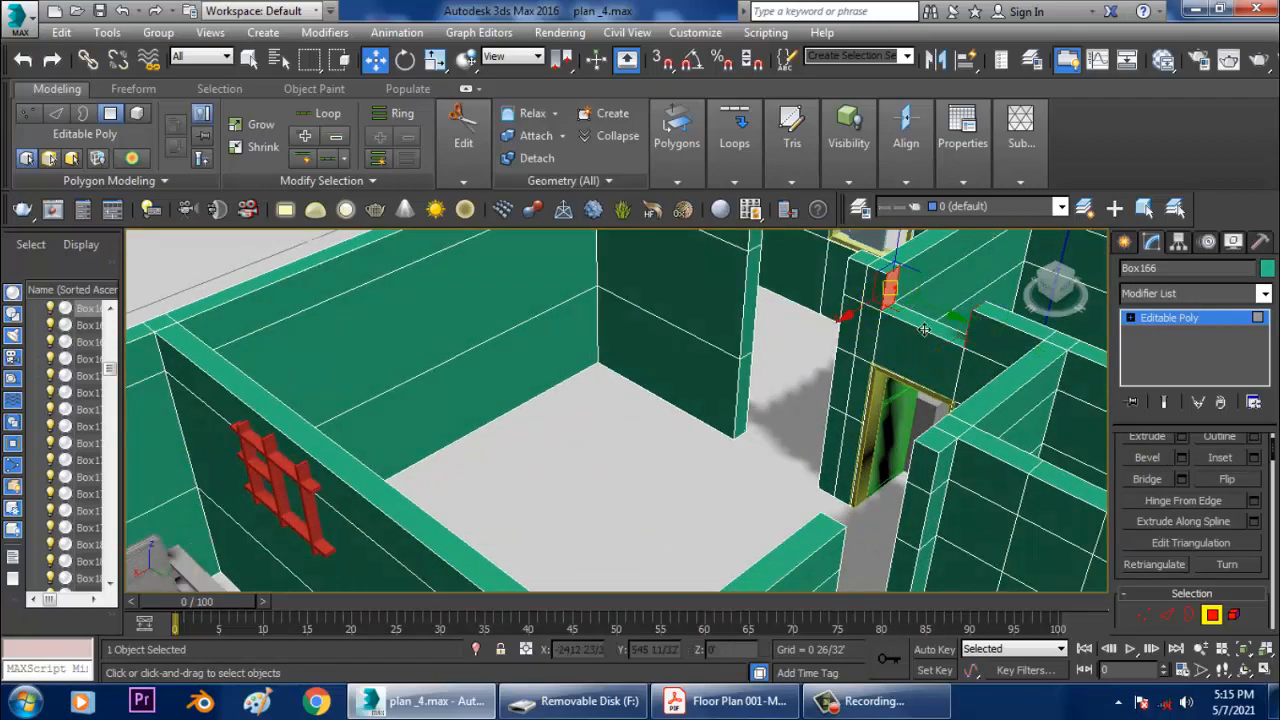
left_click(1155, 480)
Leave wall editing and select the bedroom's open door leaf together with its frame.
scroll(906, 412, "down", 3)
middle_click_drag(906, 414, 834, 411)
scroll(771, 449, "up", 5)
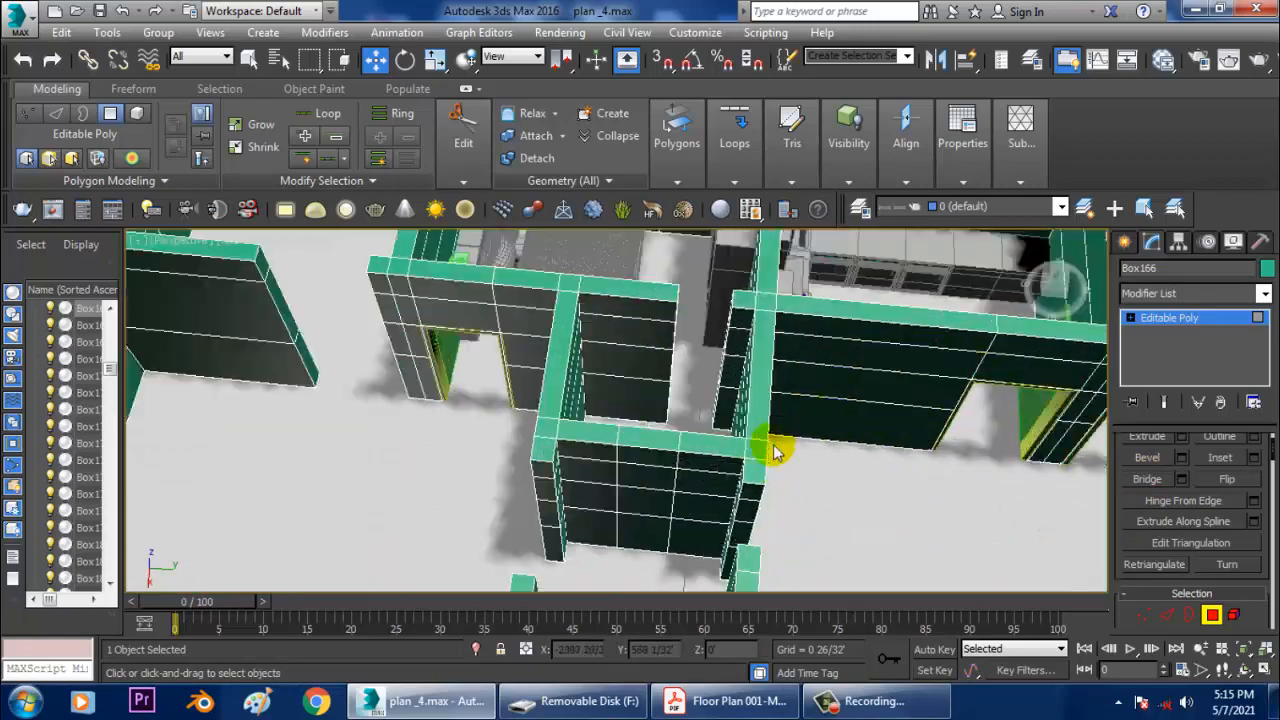
middle_click_drag(771, 449, 590, 420, "alt")
scroll(812, 443, "down", 2)
left_click(1124, 242)
left_click(620, 432)
left_click(662, 489)
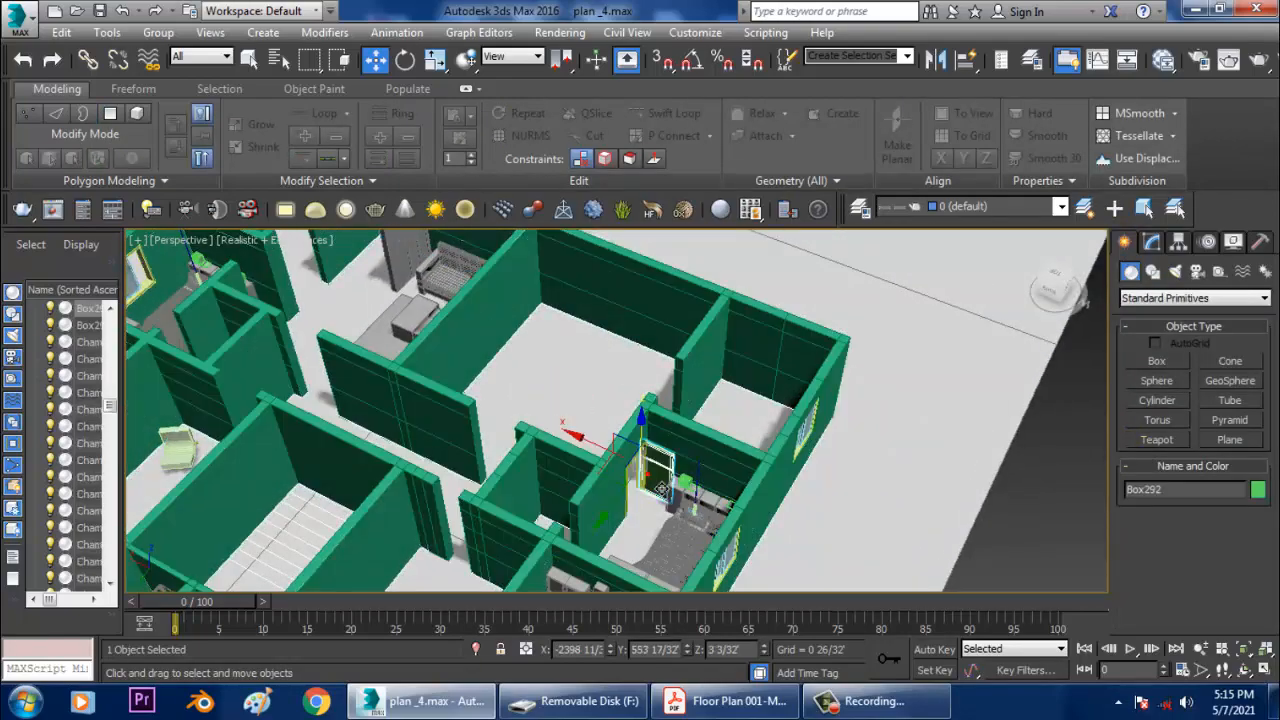
middle_click_drag(662, 489, 620, 455, "alt")
scroll(620, 455, "up", 2)
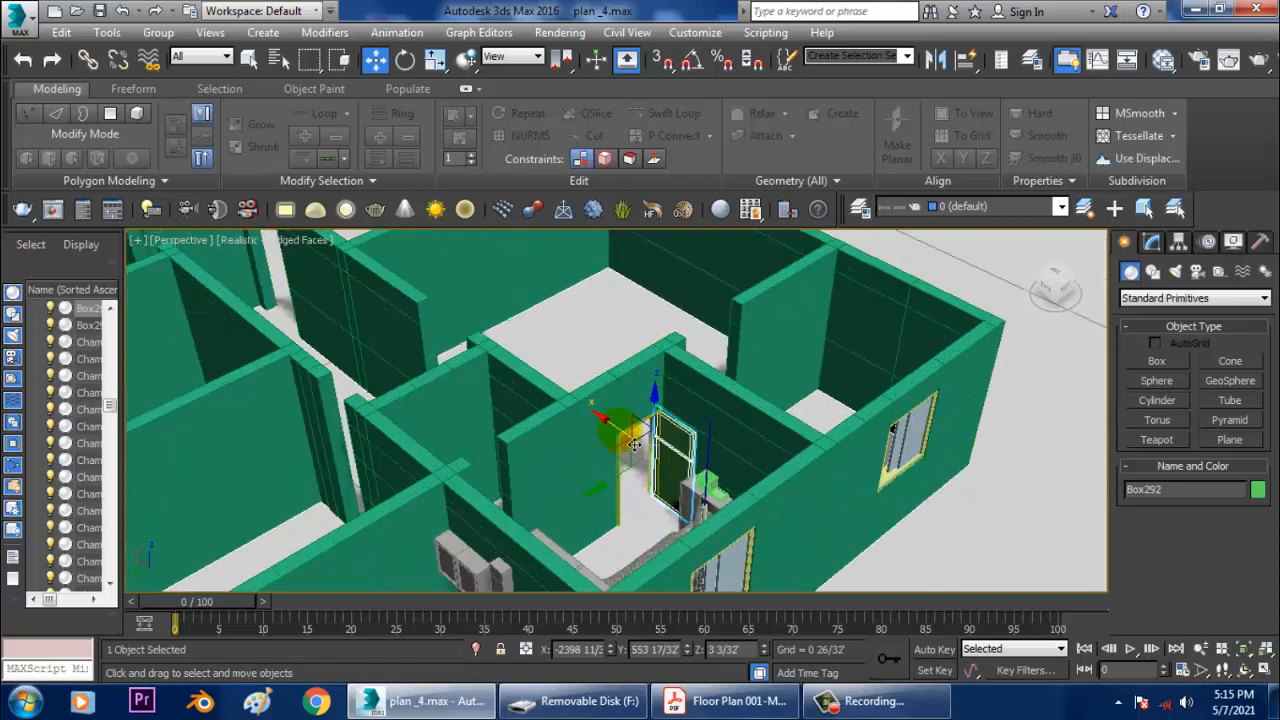
left_click(635, 449, "ctrl")
Mirror the door leaf and frame along X as a copy and move the copy into the opposite bedroom's doorway.
scroll(623, 440, "up", 3)
scroll(630, 446, "down", 3)
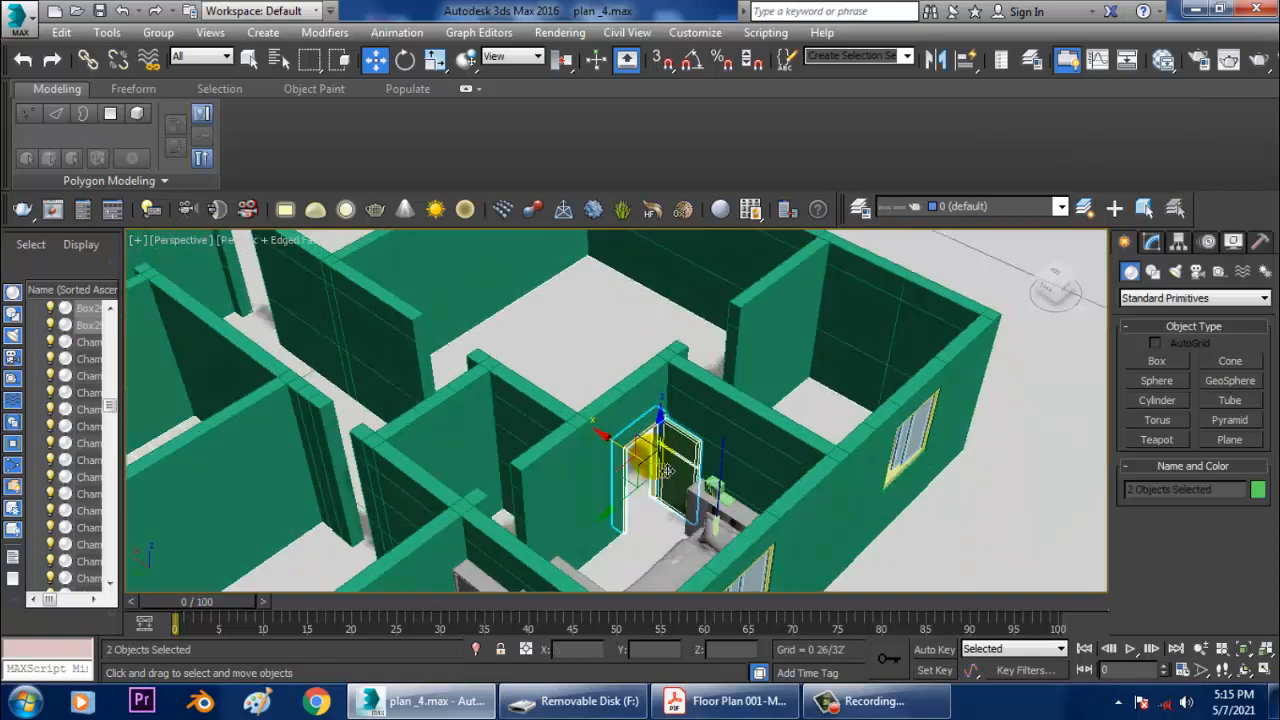
middle_click_drag(646, 454, 838, 507, "alt")
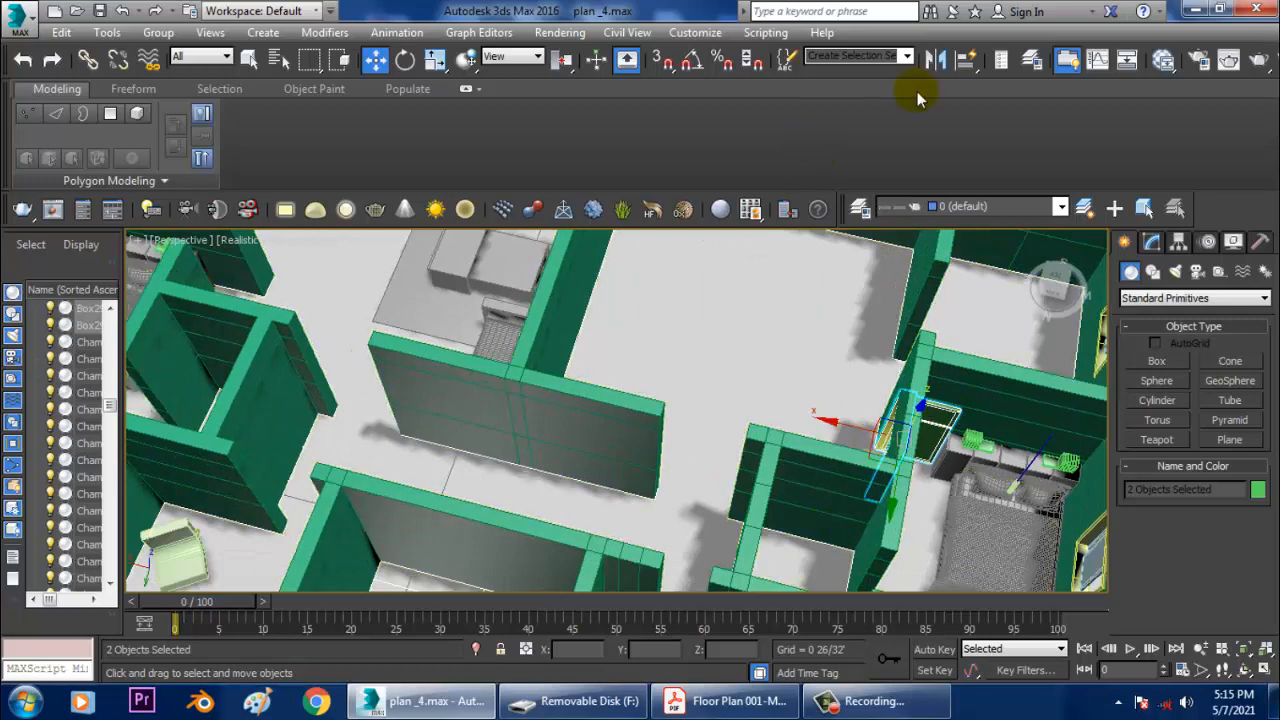
left_click(934, 59)
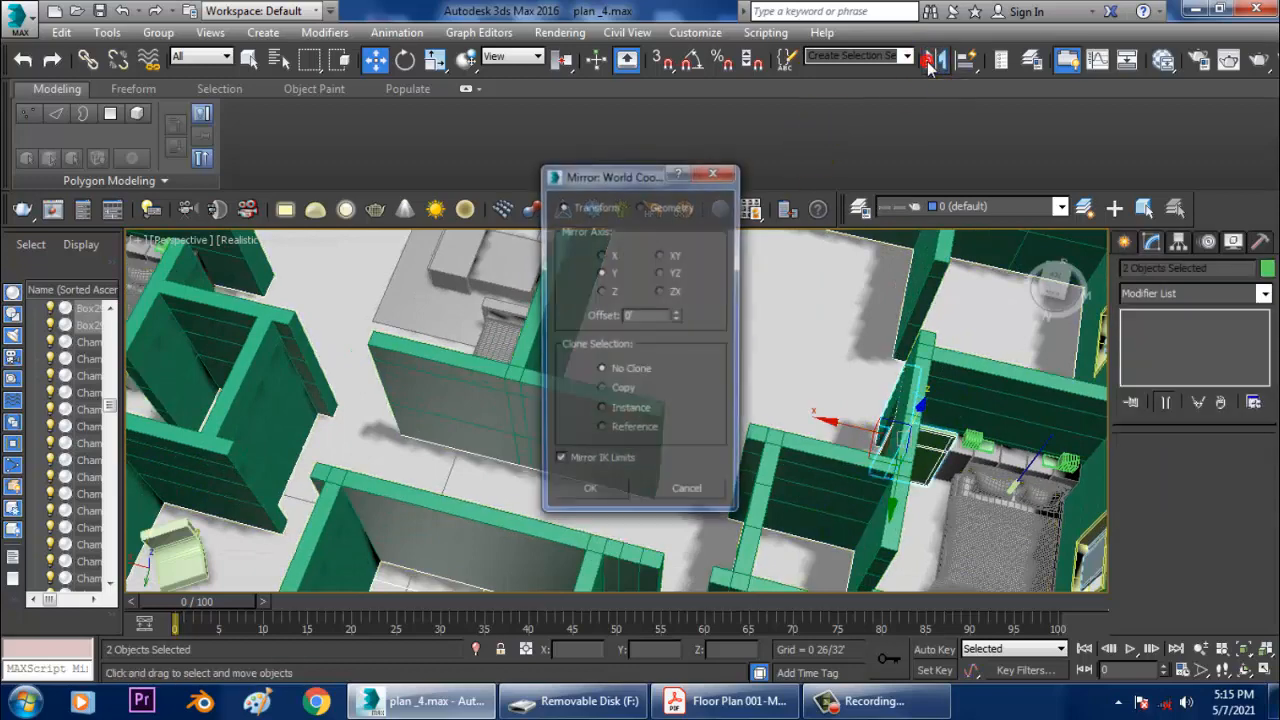
left_click(613, 391)
left_click(612, 258)
left_click(613, 494)
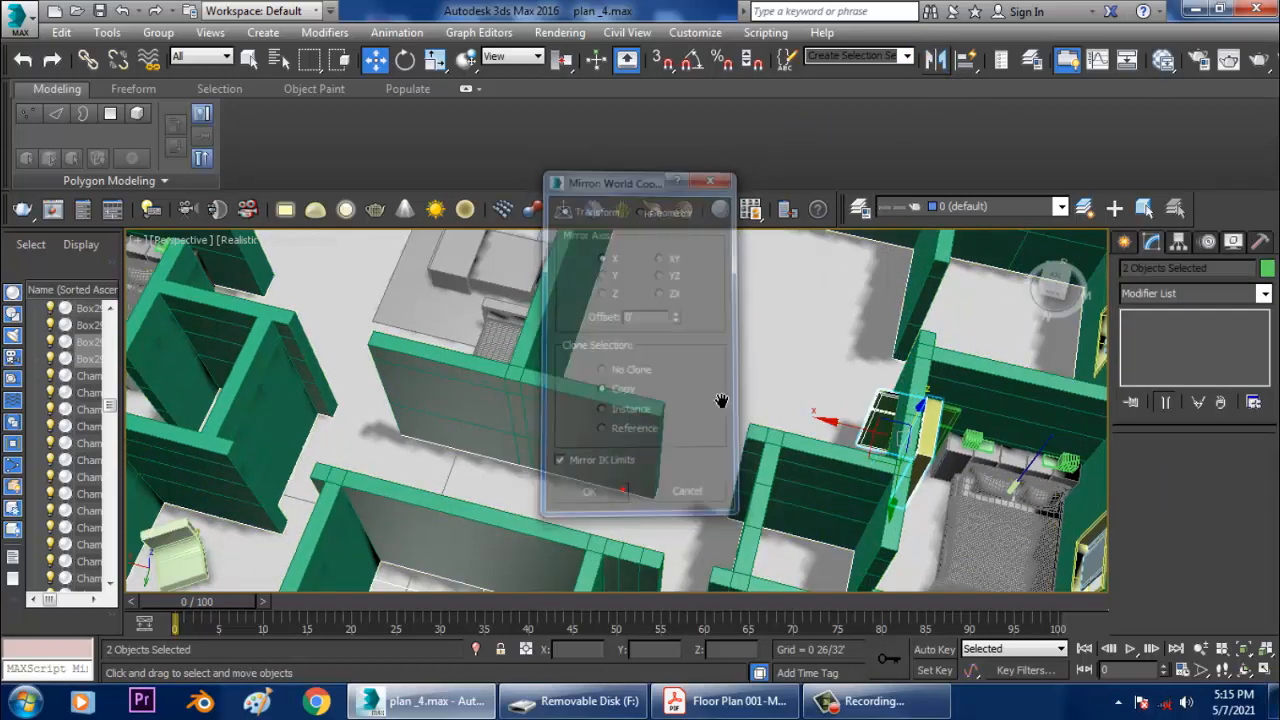
scroll(894, 452, "down", 3)
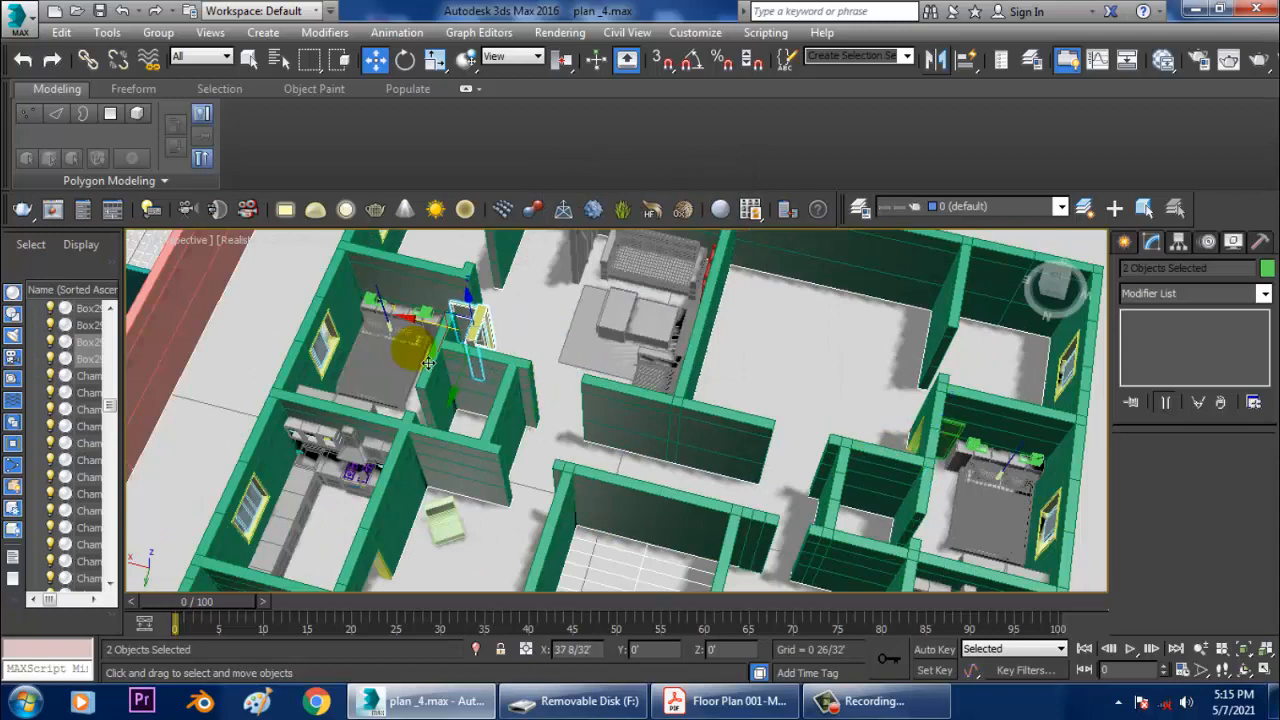
scroll(440, 362, "up", 5)
middle_click_drag(452, 364, 760, 396, "alt")
Add horizontal edge loops with Swift Loop to the walls beside the opposite bedroom's door, near the top of its frame.
left_click(714, 383)
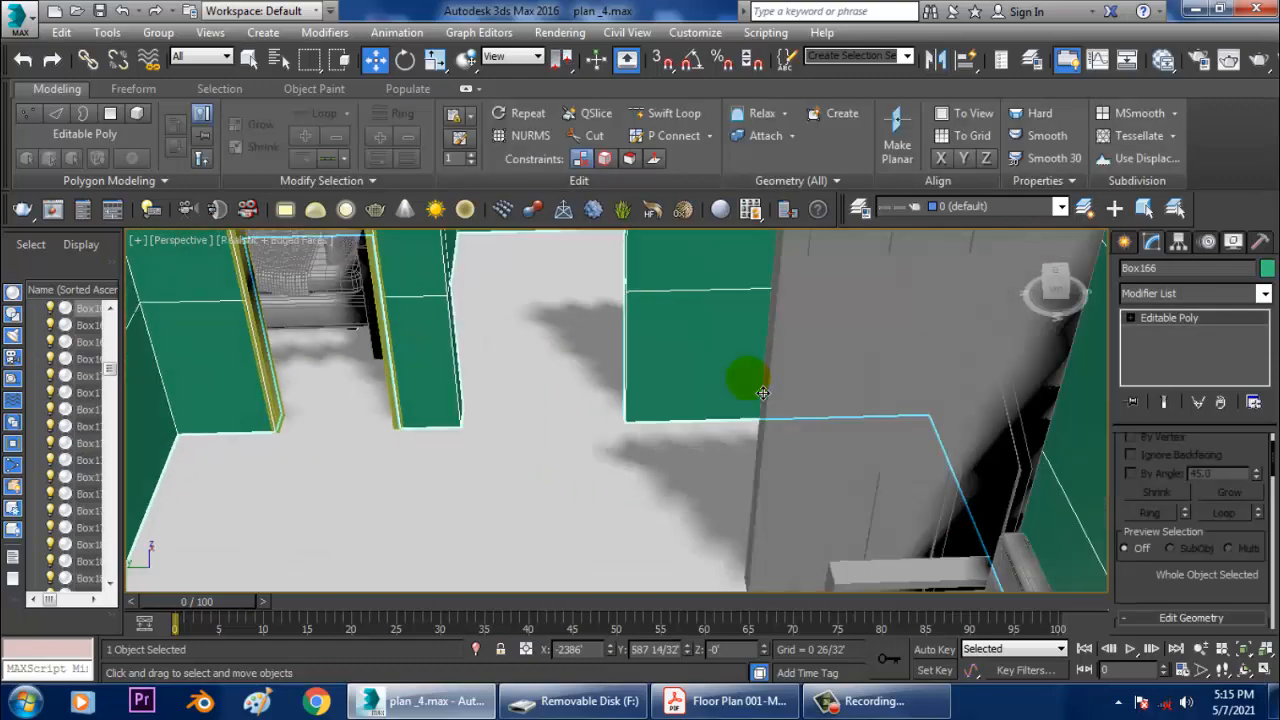
middle_click_drag(590, 440, 736, 612)
middle_click_drag(639, 497, 715, 454)
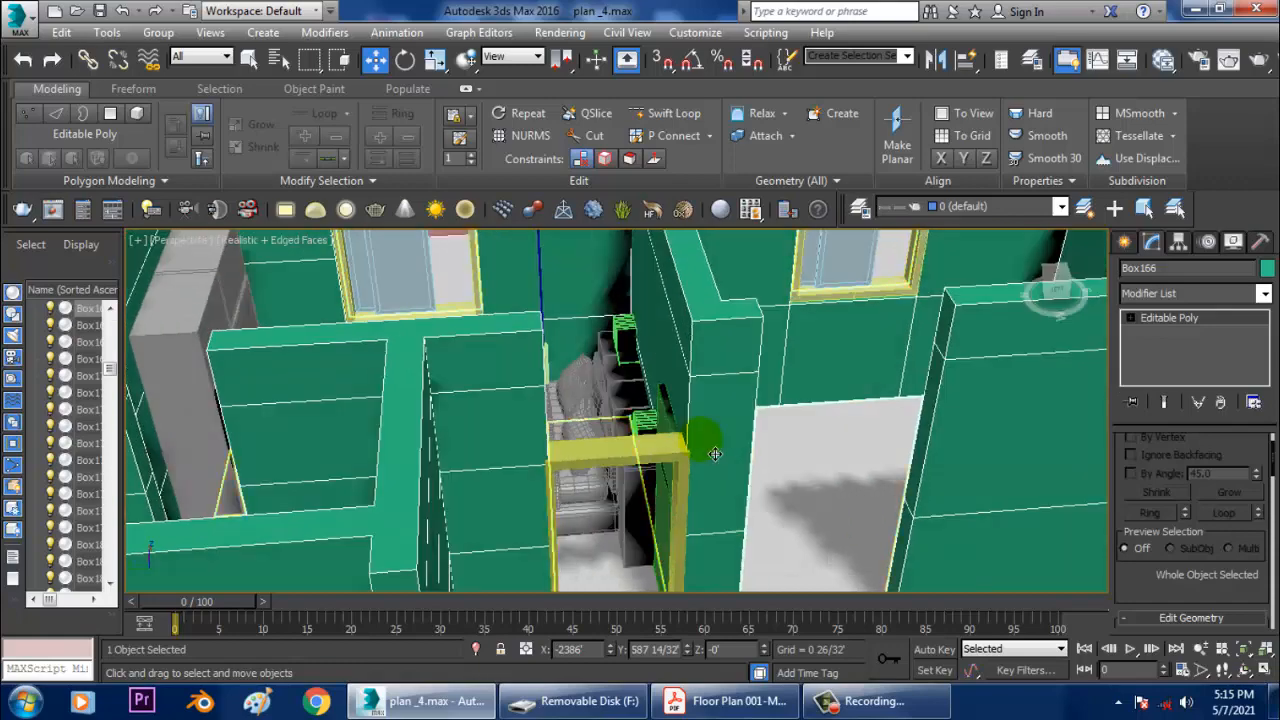
left_click(668, 118)
middle_click_drag(849, 398, 689, 423, "alt")
middle_click_drag(615, 404, 517, 340)
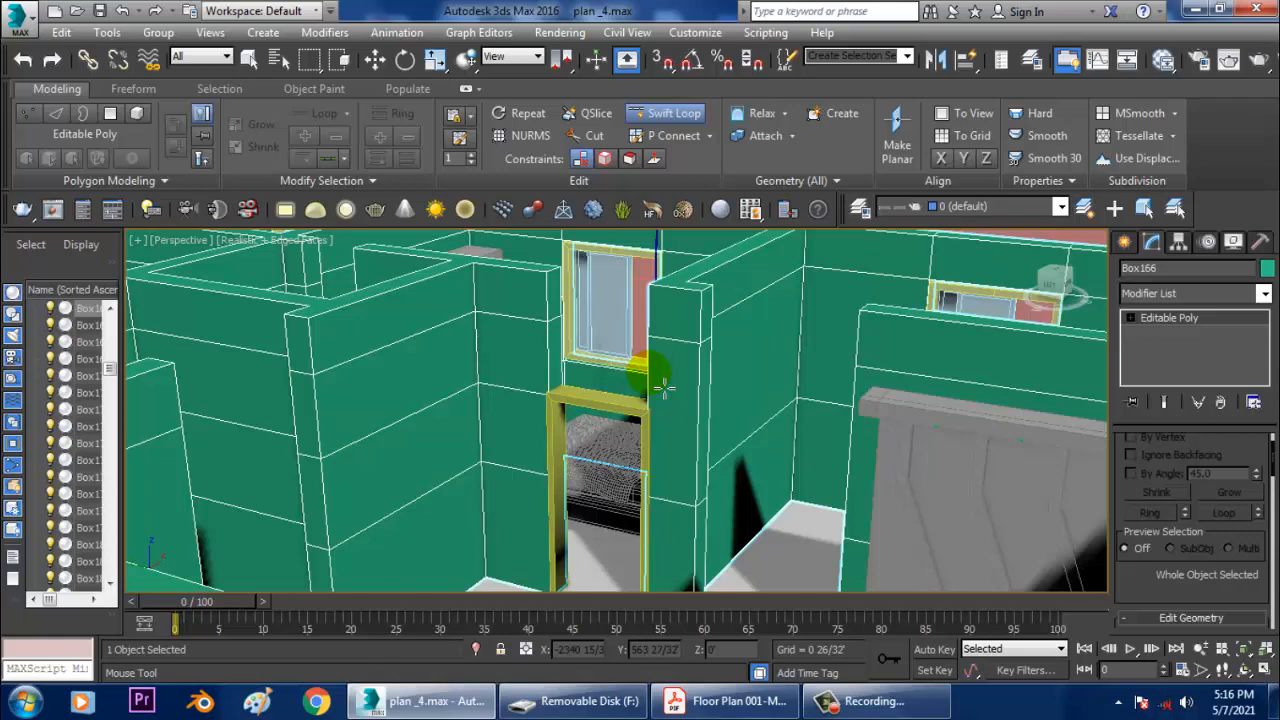
middle_click_drag(683, 434, 645, 408, "alt")
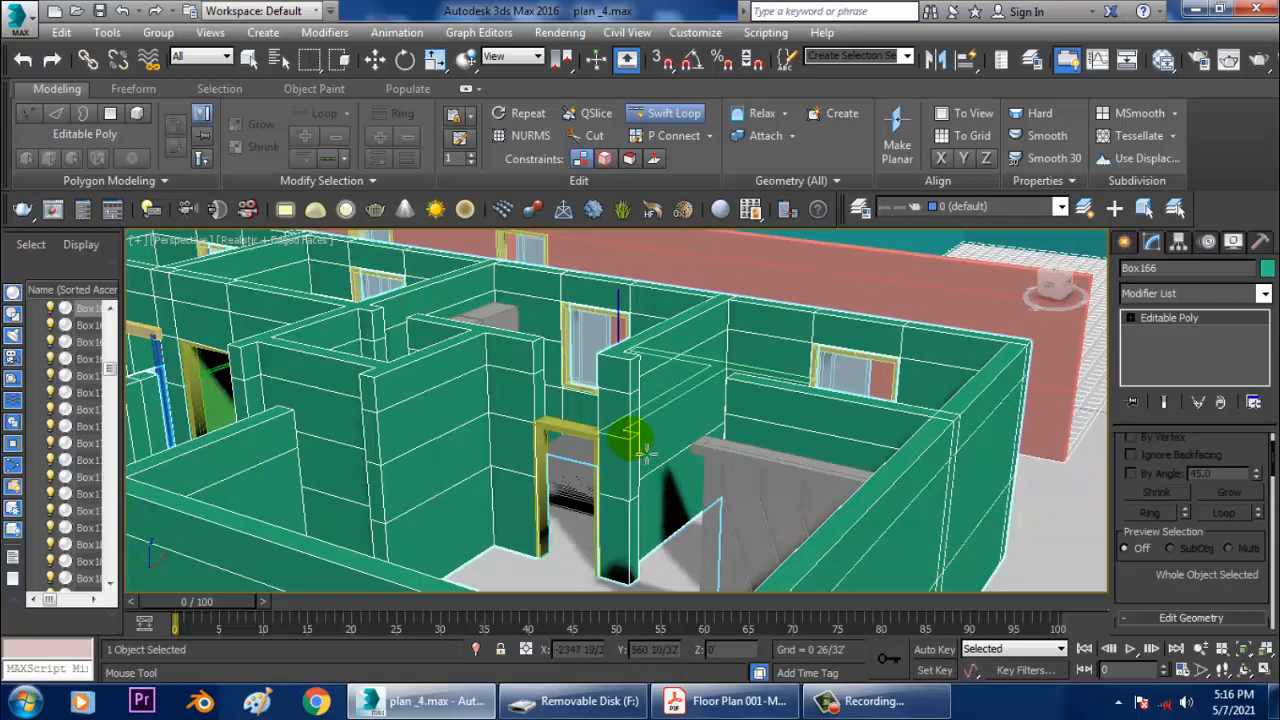
right_click(646, 452)
Align the new wall edges on both sides of the opposite bedroom's doorway with the top of the door frame.
middle_click_drag(634, 446, 657, 452, "alt")
scroll(610, 439, "up", 4)
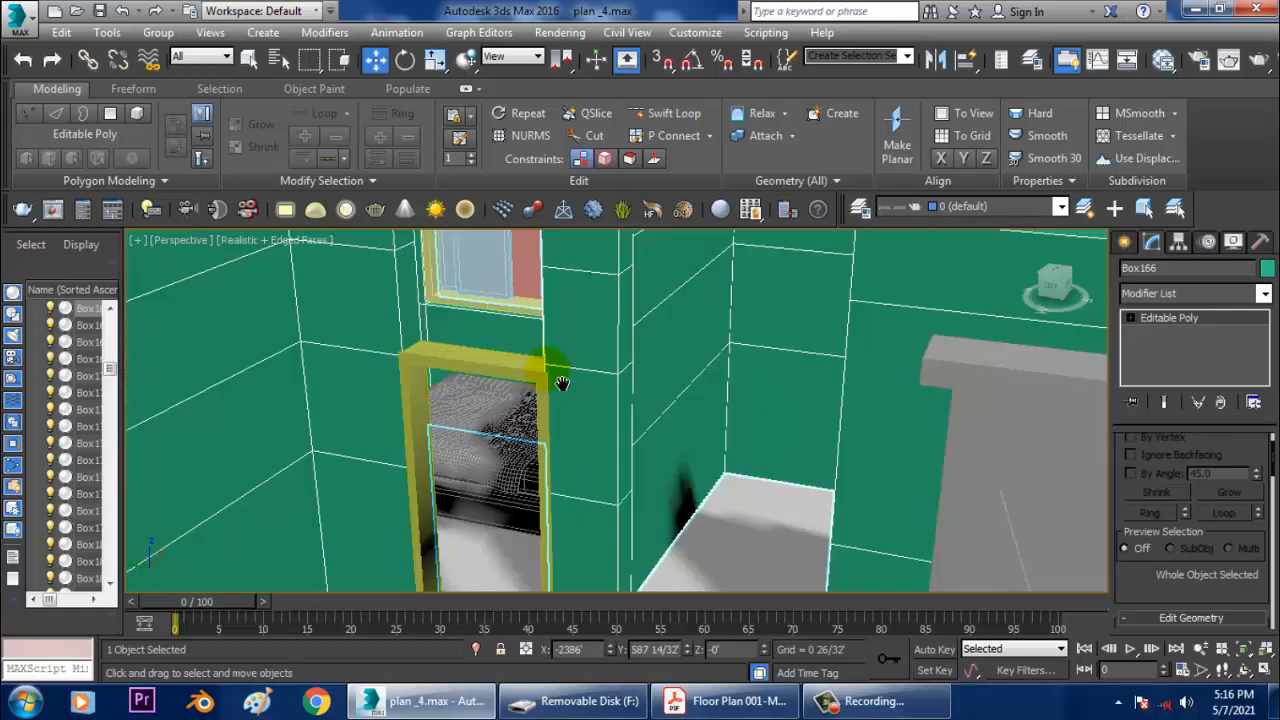
middle_click_drag(563, 383, 609, 406)
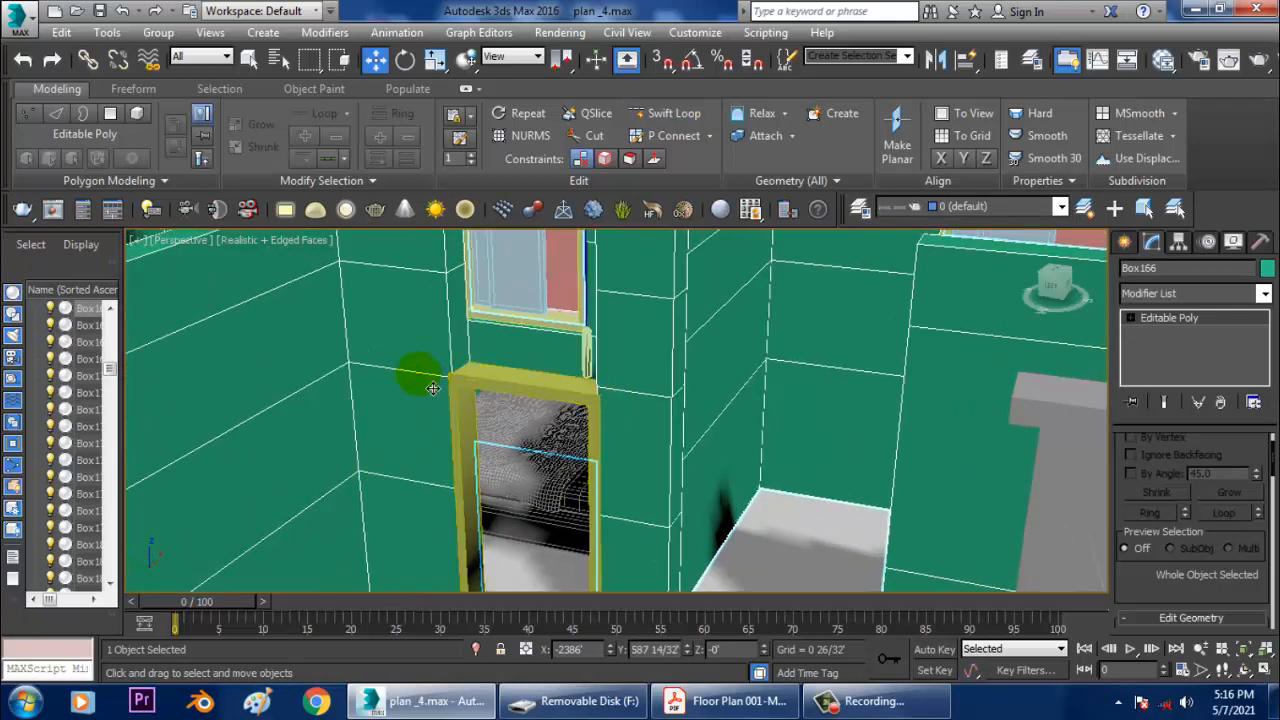
key("2")
middle_click_drag(420, 371, 317, 356, "alt")
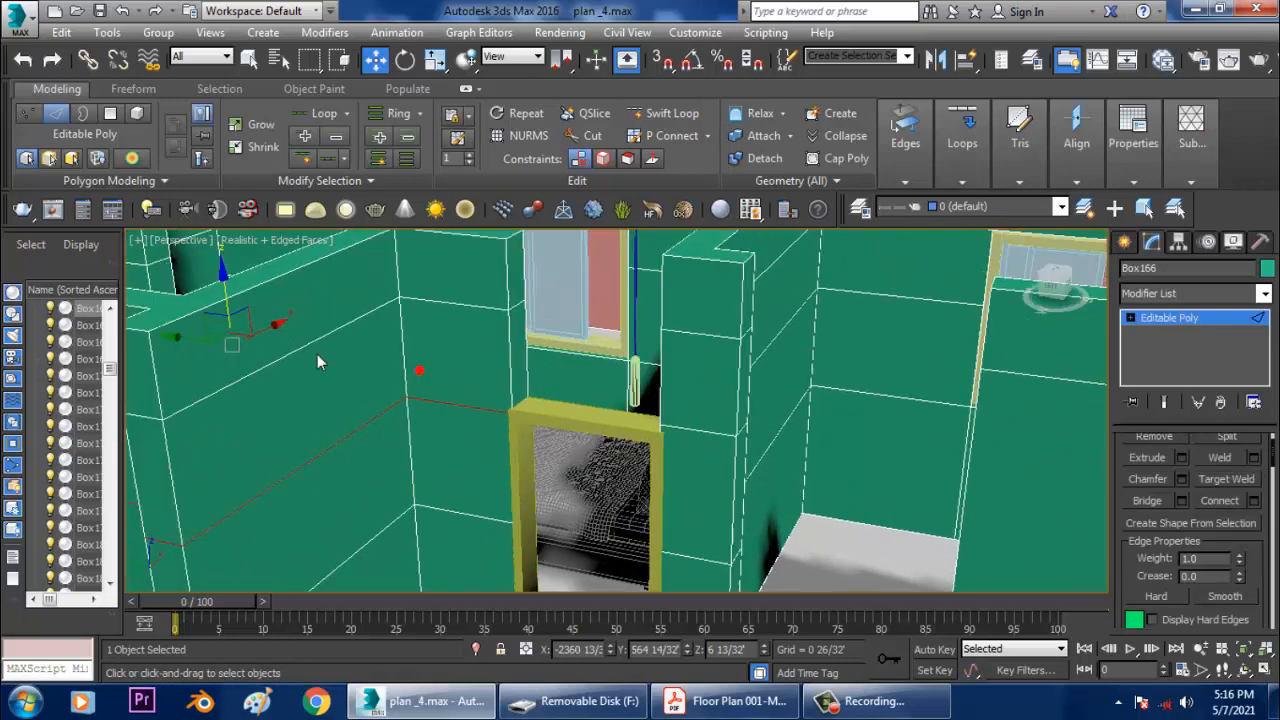
left_click_drag(237, 316, 232, 310)
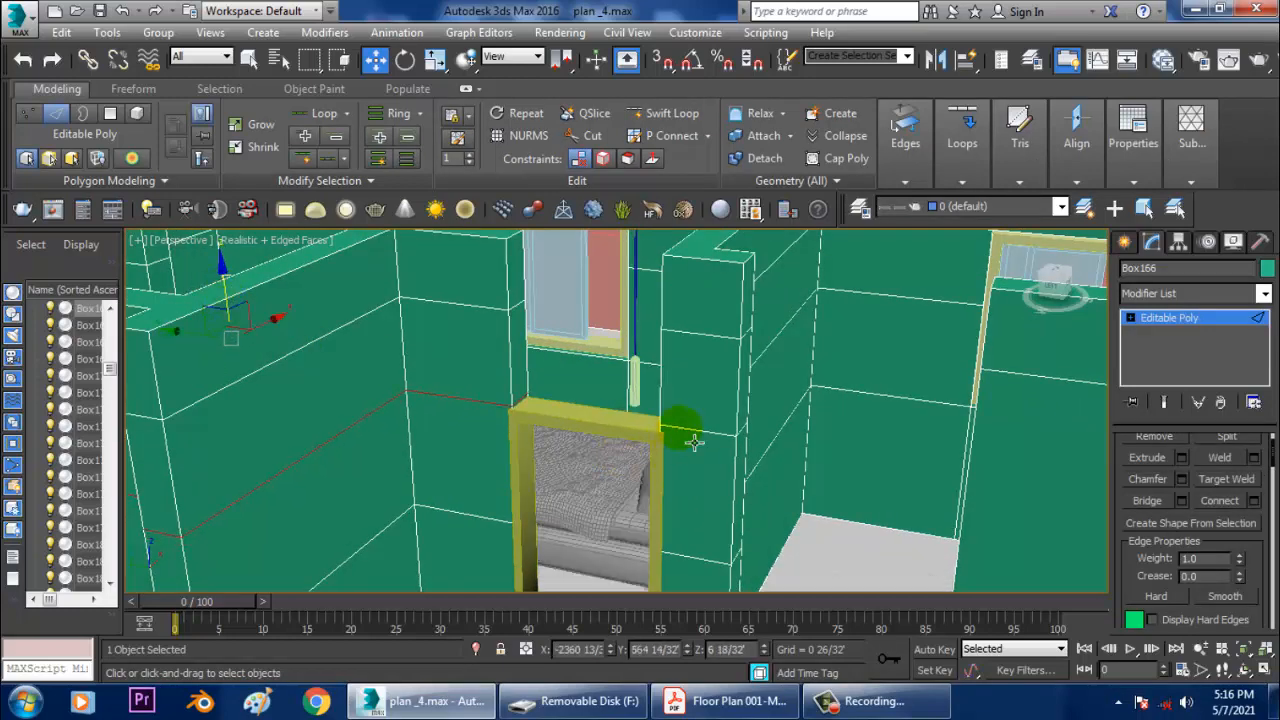
left_click(694, 441)
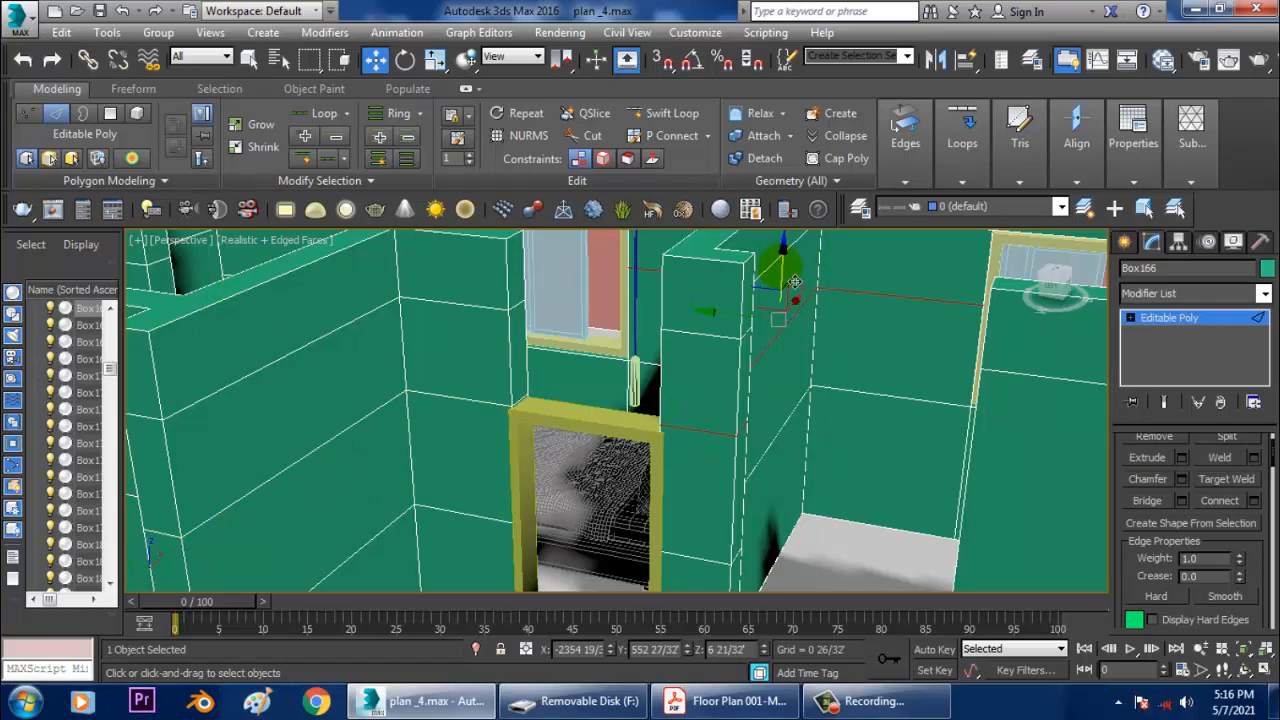
left_click_drag(794, 282, 801, 305)
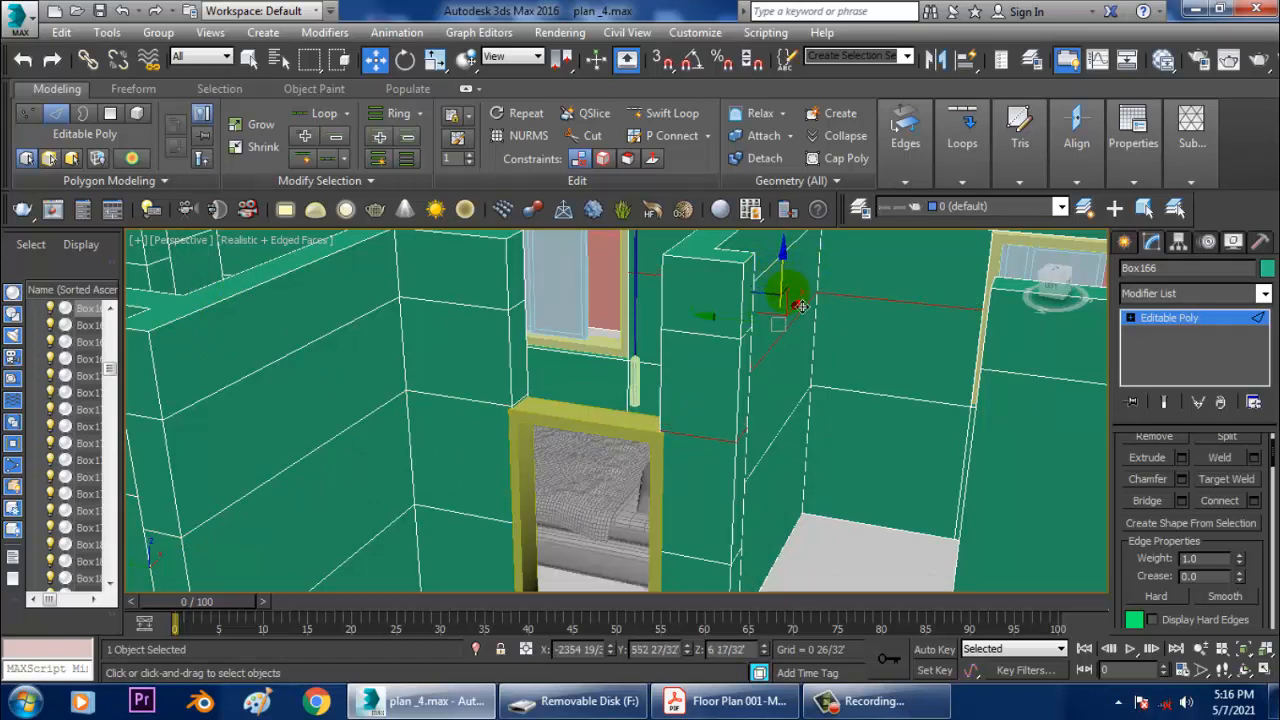
Select the wall polygon above the aligned edge beside the opposite bedroom's door and check the facing wall for a match.
key("4")
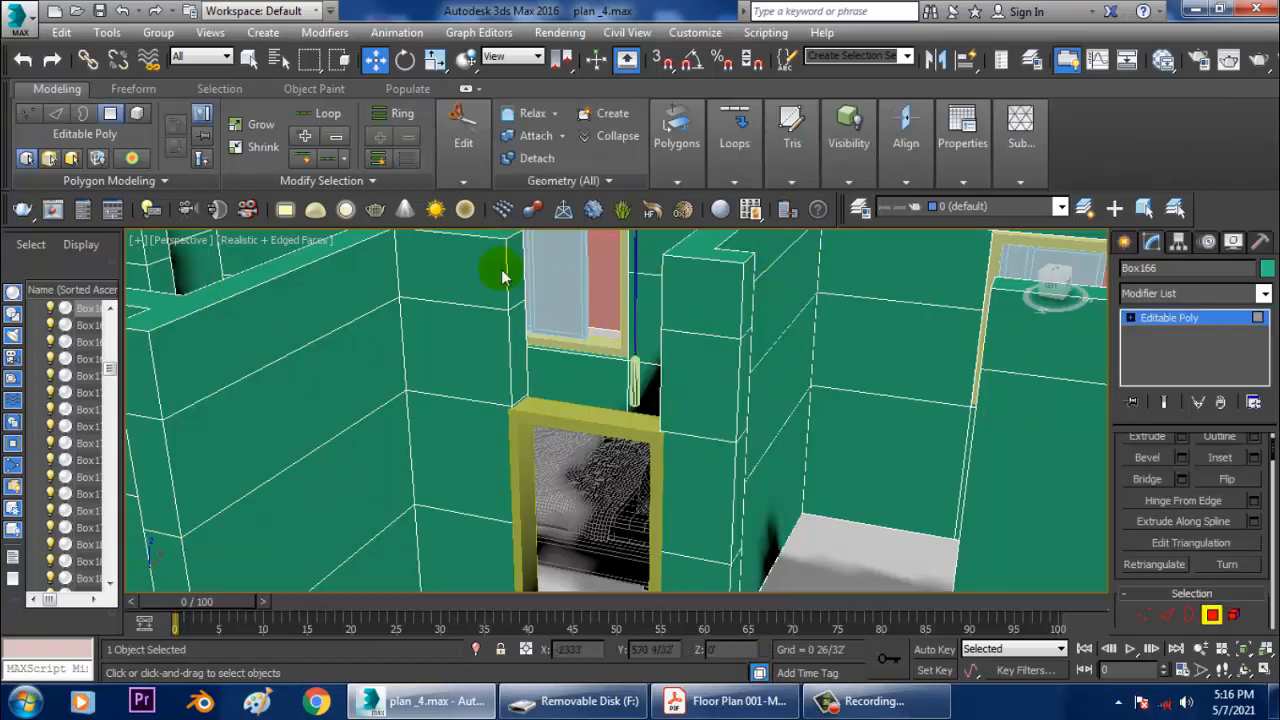
left_click(519, 336)
scroll(566, 330, "down", 3)
middle_click_drag(655, 350, 734, 412, "alt")
scroll(731, 409, "up", 2)
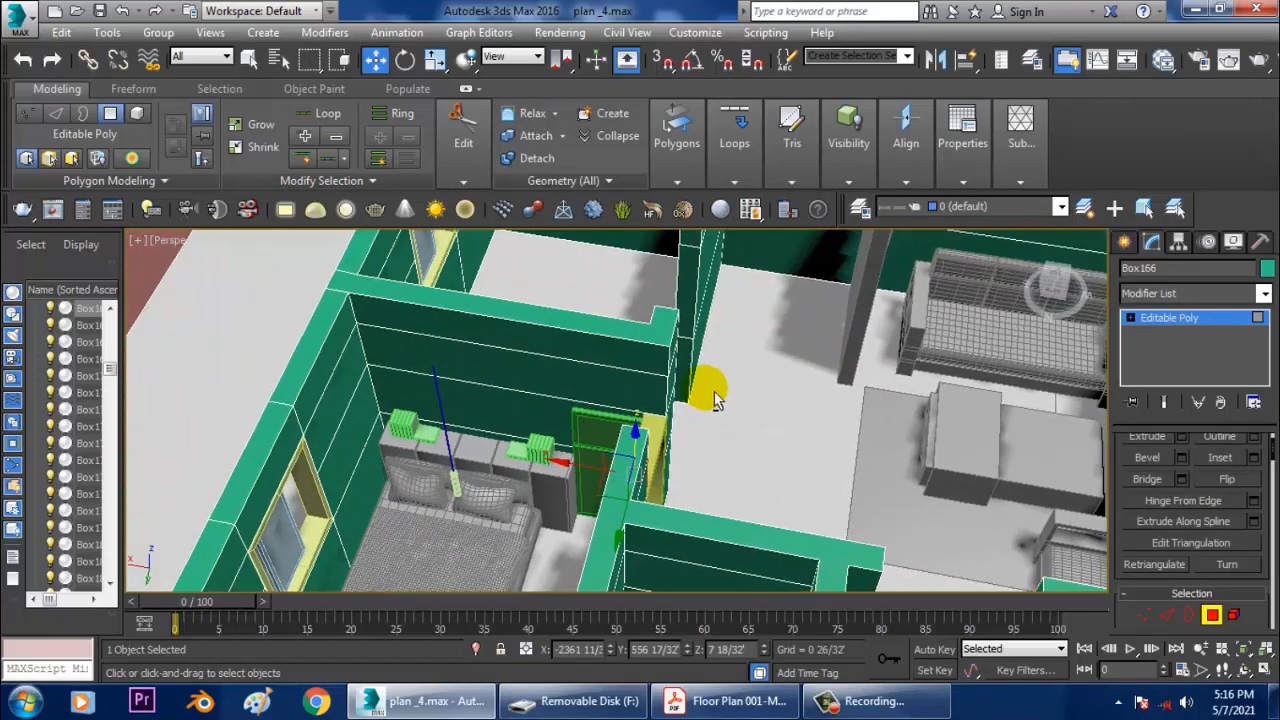
left_click(463, 143)
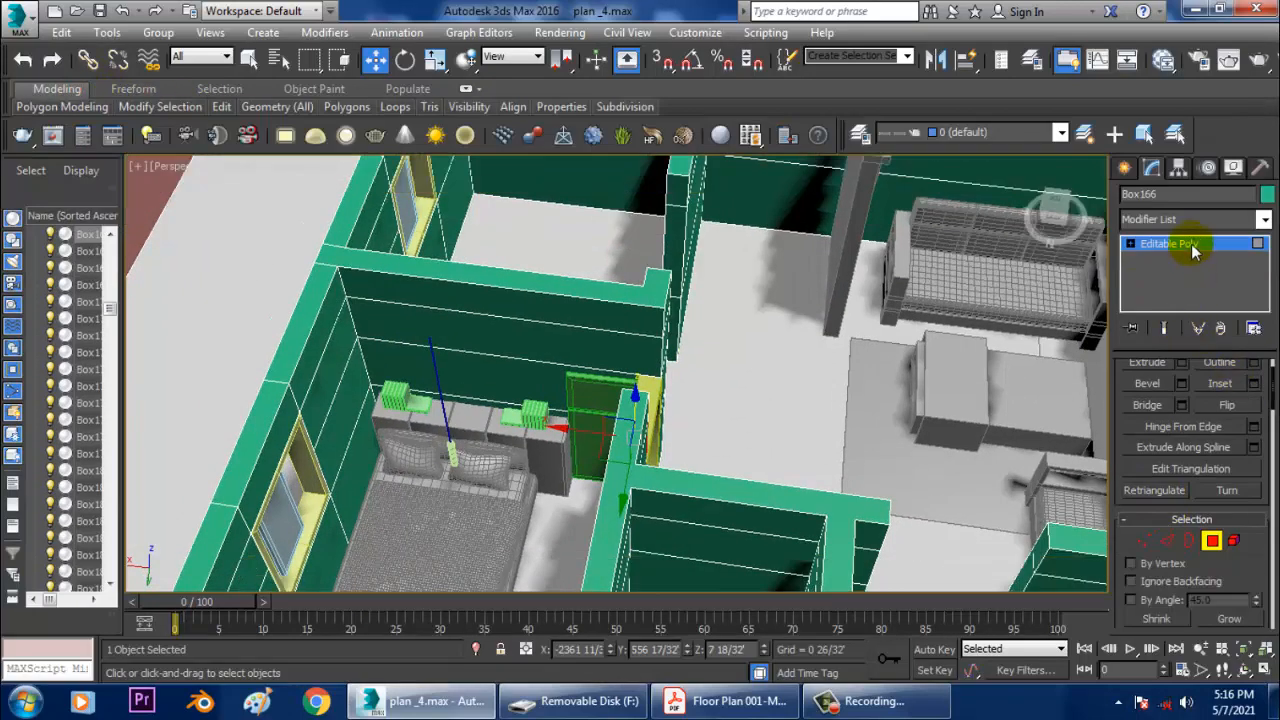
left_click(1190, 248)
left_click(1185, 248)
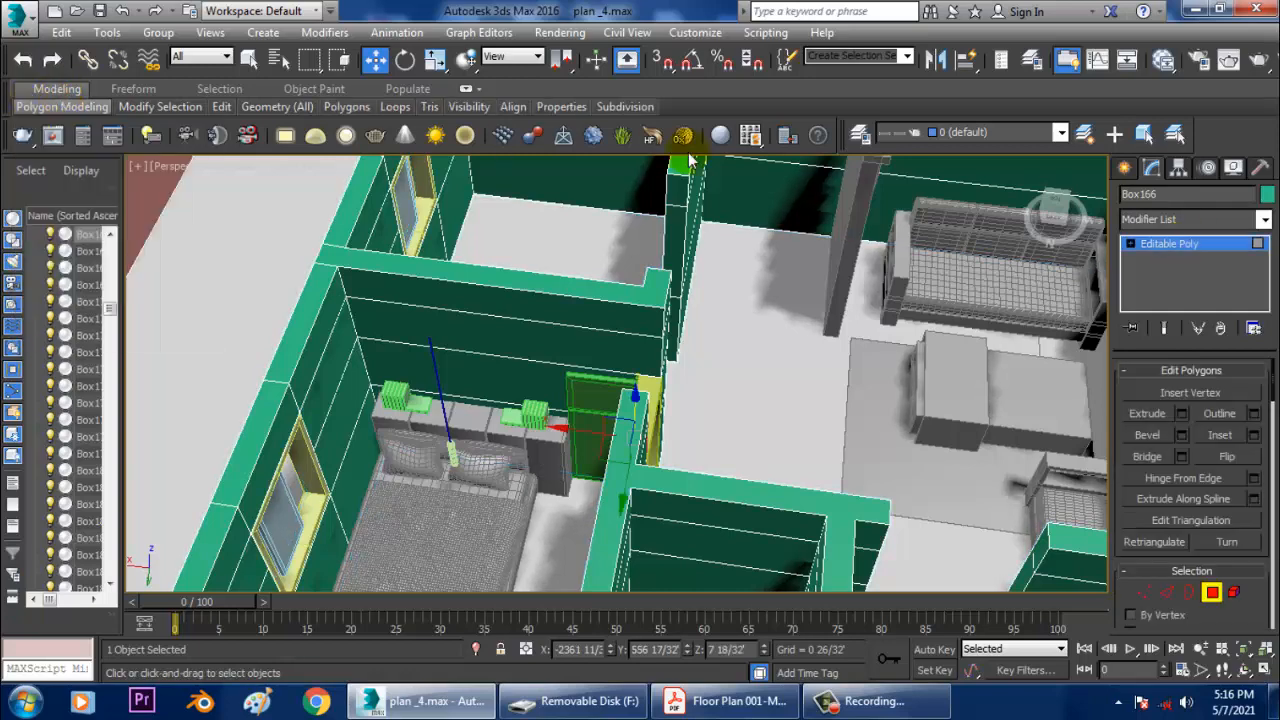
double_click(57, 89)
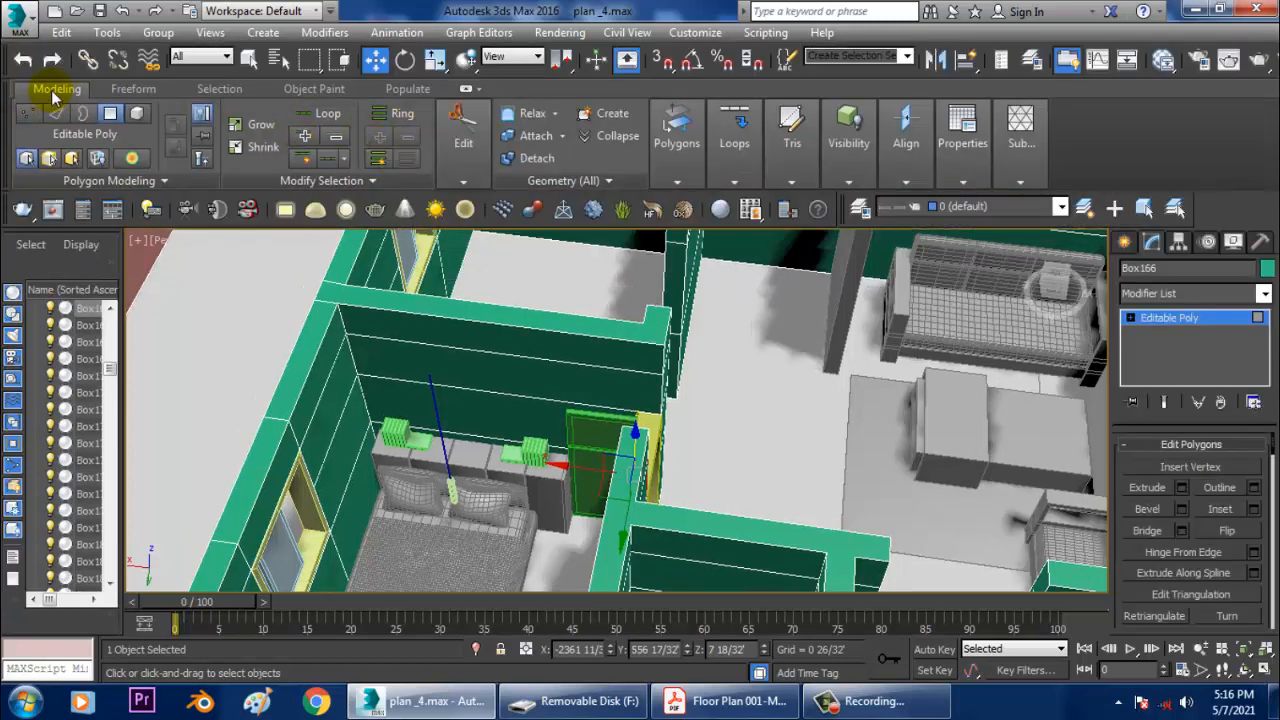
double_click(57, 89)
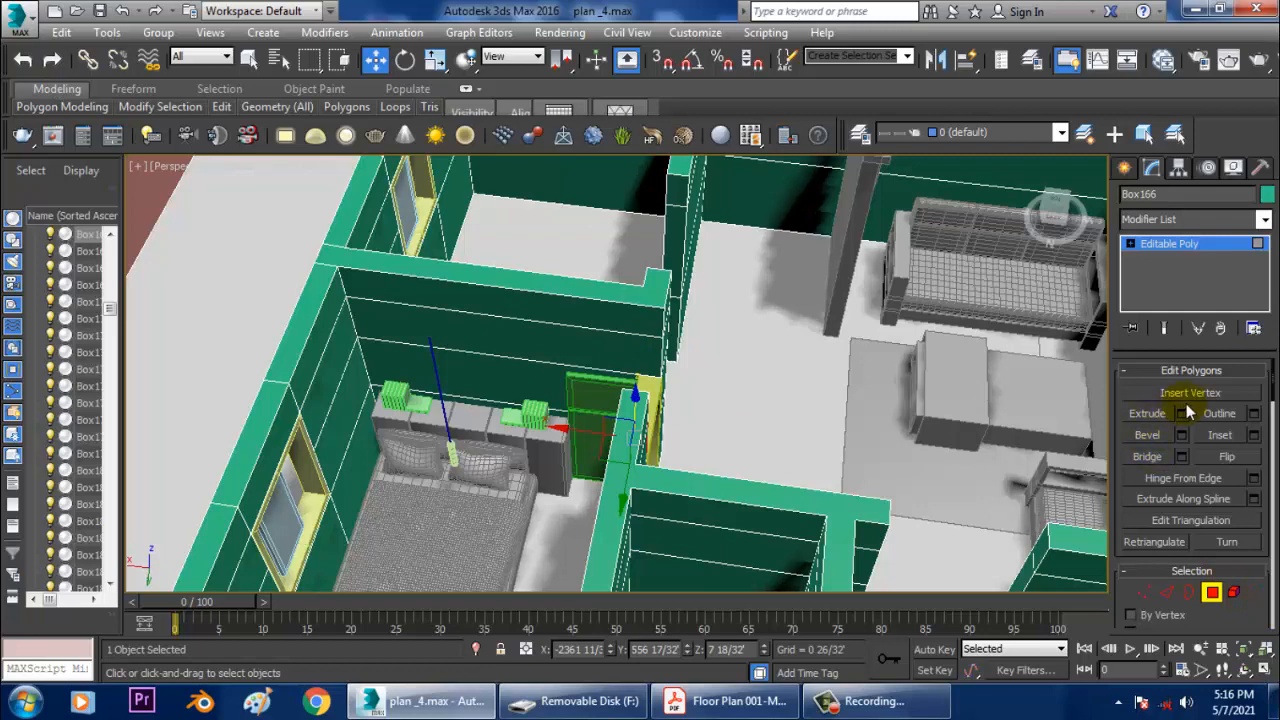
left_click(1206, 245)
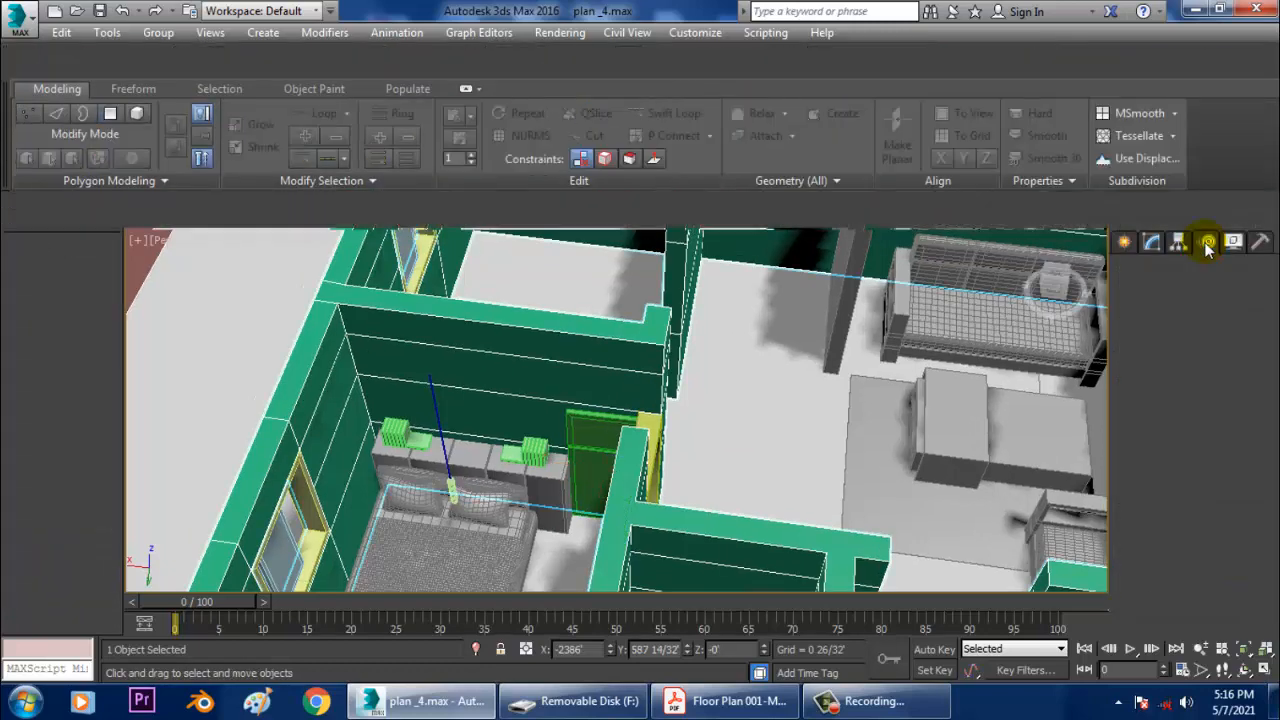
left_click(1124, 243)
left_click(1151, 243)
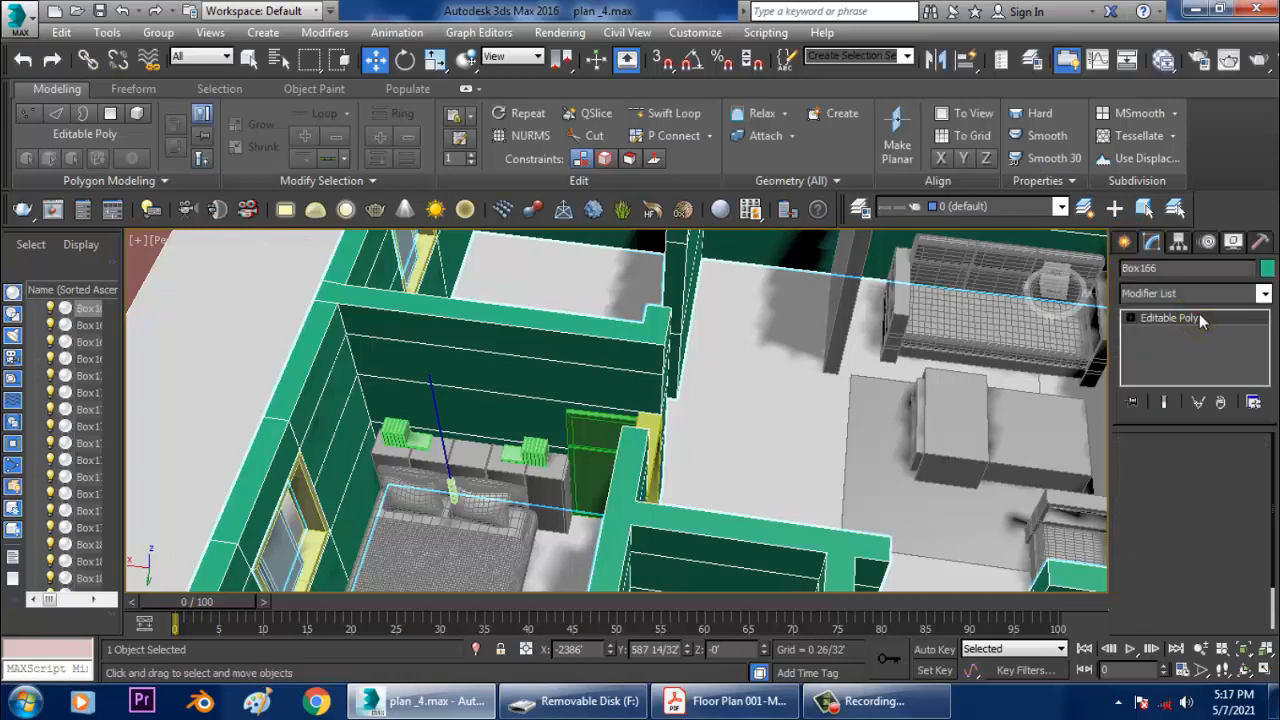
left_click(1205, 318)
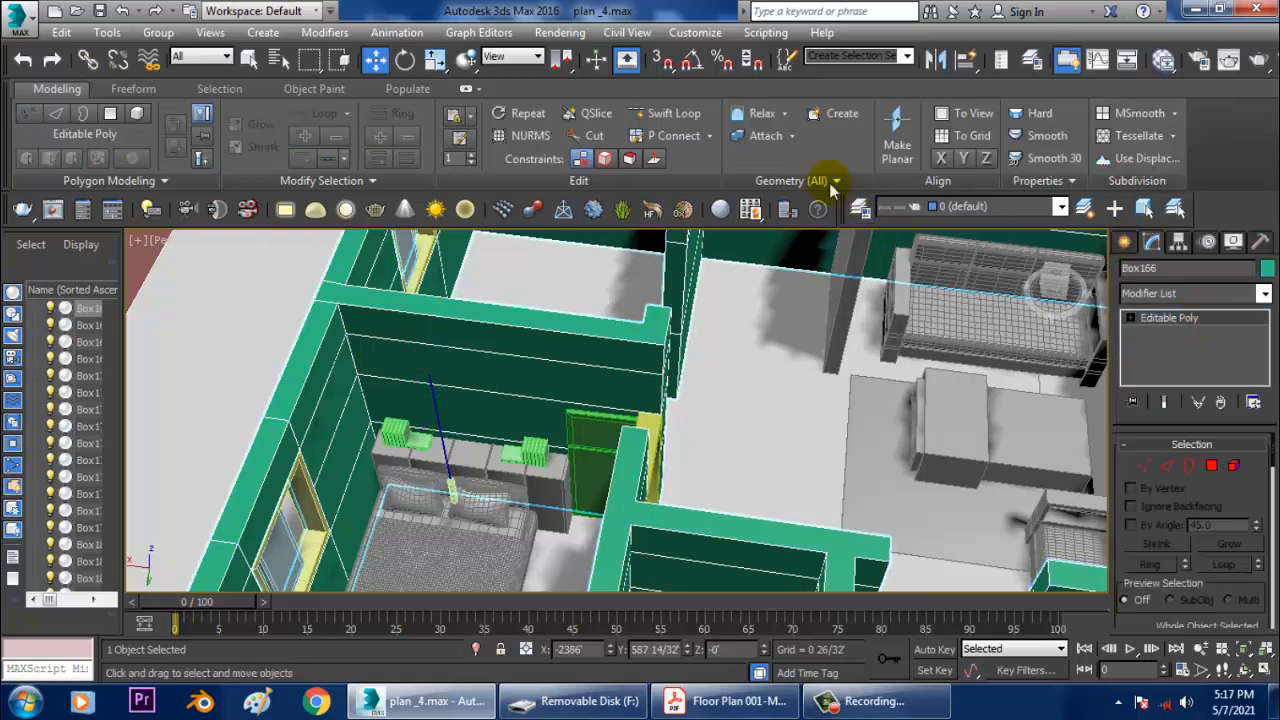
Add a vertical edge loop with Swift Loop near the end of the bedroom's partition wall, beside the door frame.
left_click(666, 113)
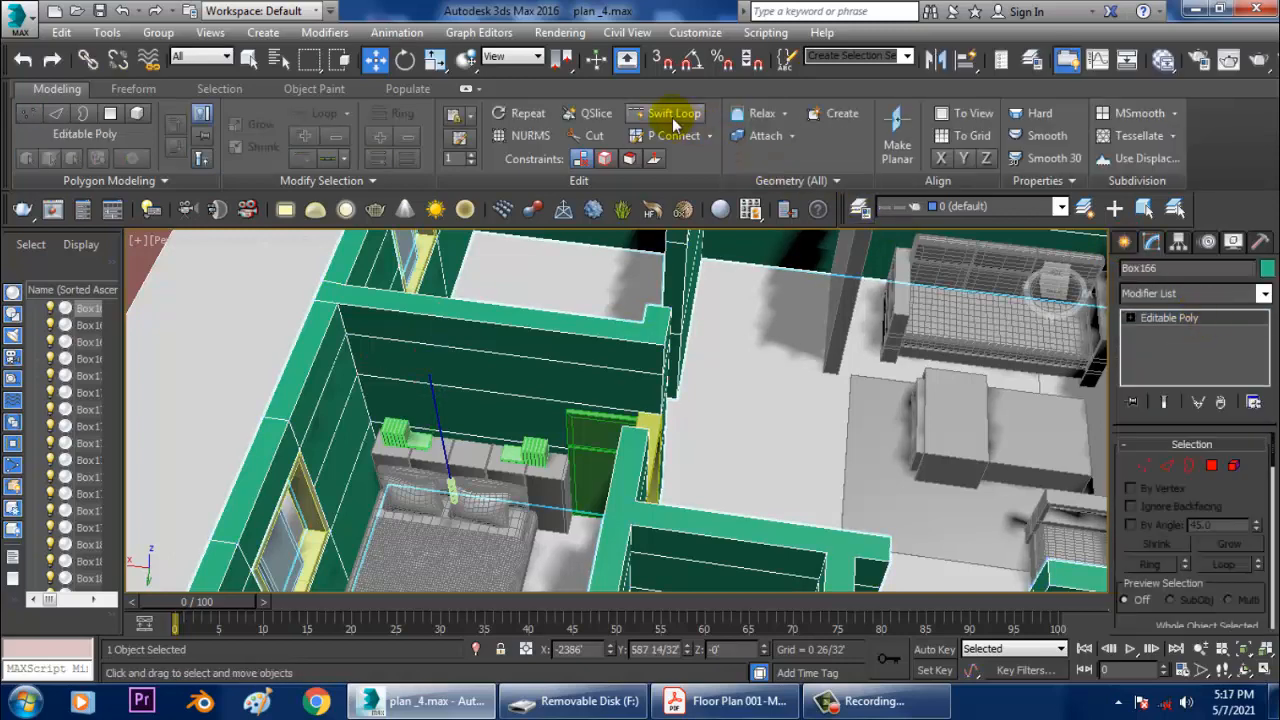
right_click(656, 360)
middle_click_drag(656, 360, 836, 543, "alt")
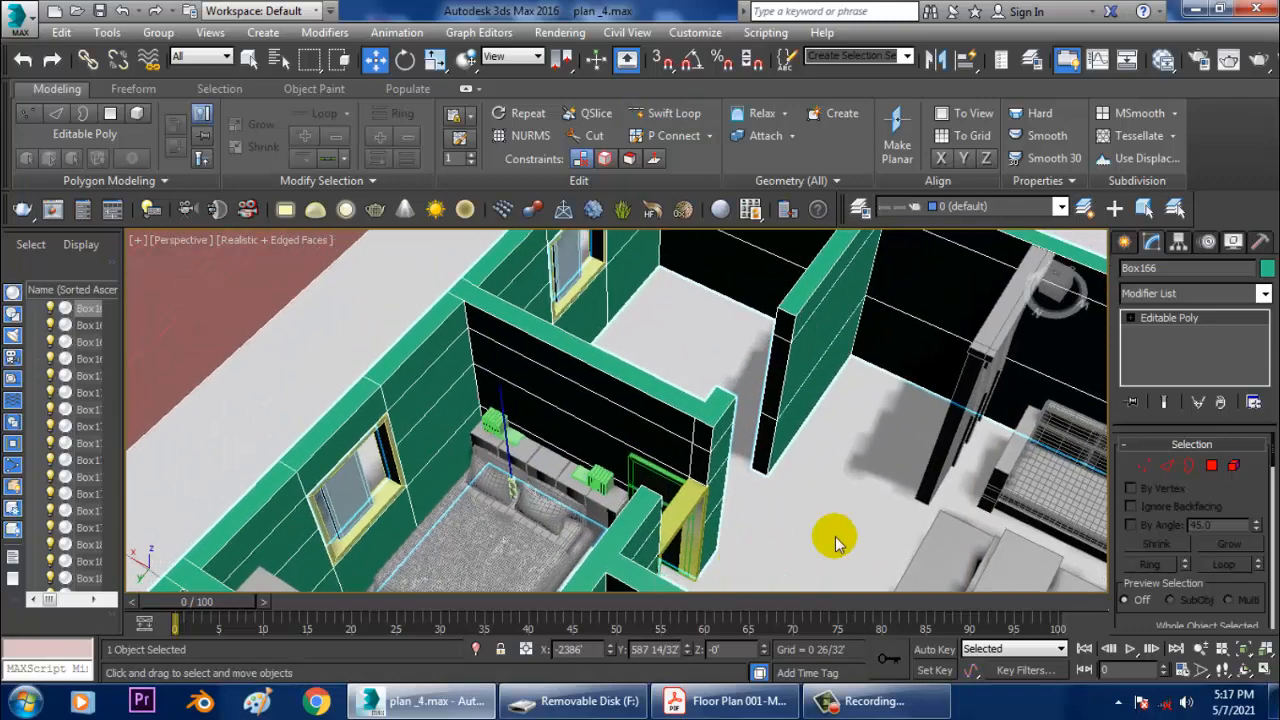
Bridge the facing wall polygons above the bedroom's doorway to close the wall over the door frame.
left_click(1211, 465)
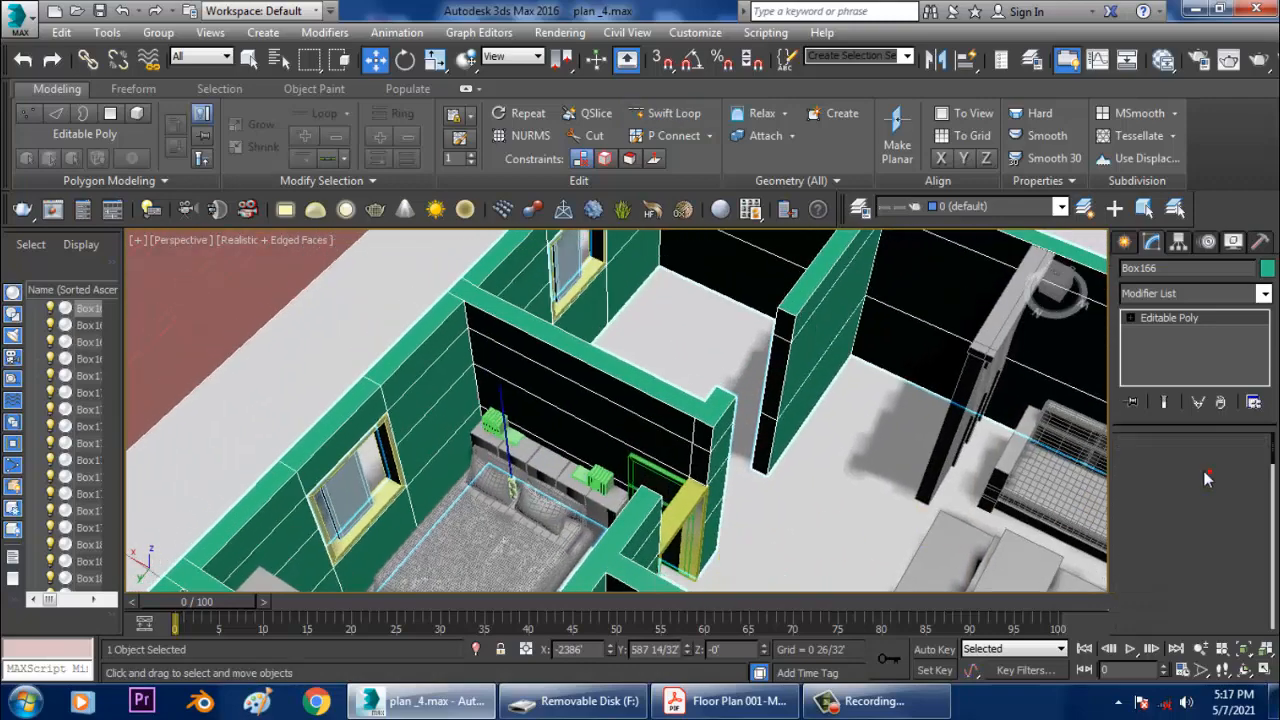
left_click(717, 452)
middle_click_drag(717, 452, 712, 481, "alt")
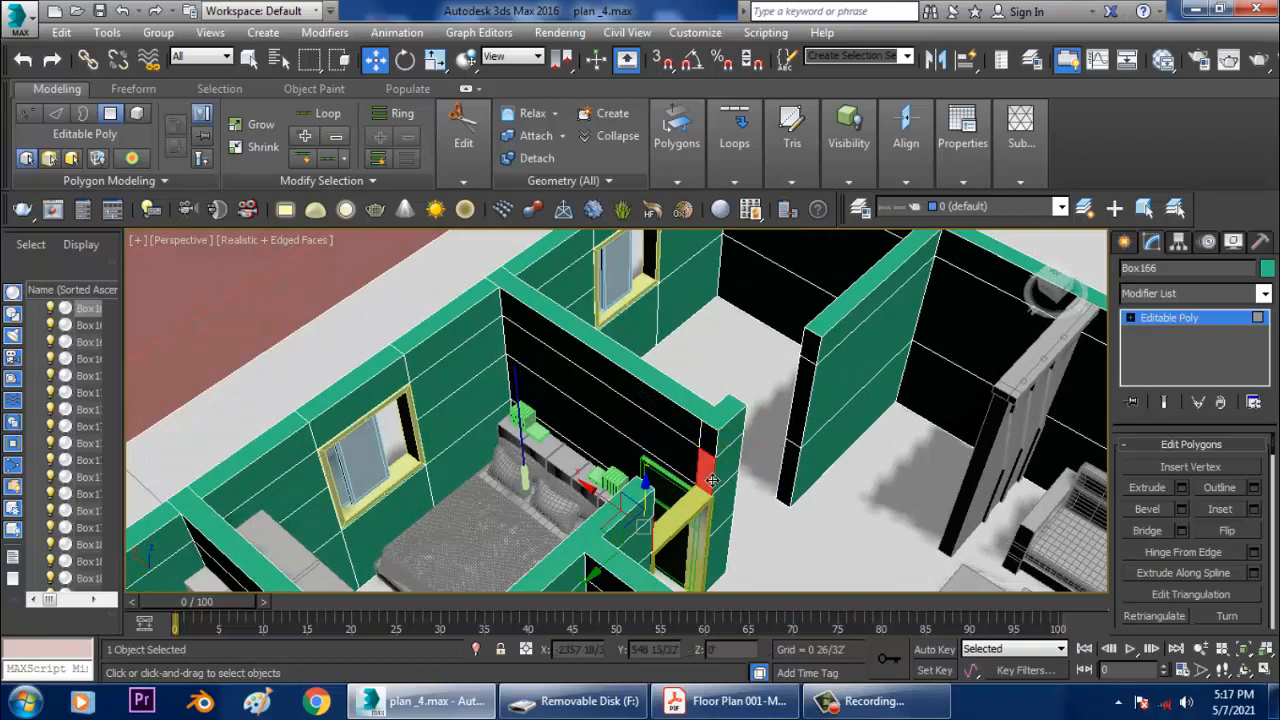
left_click(1147, 532)
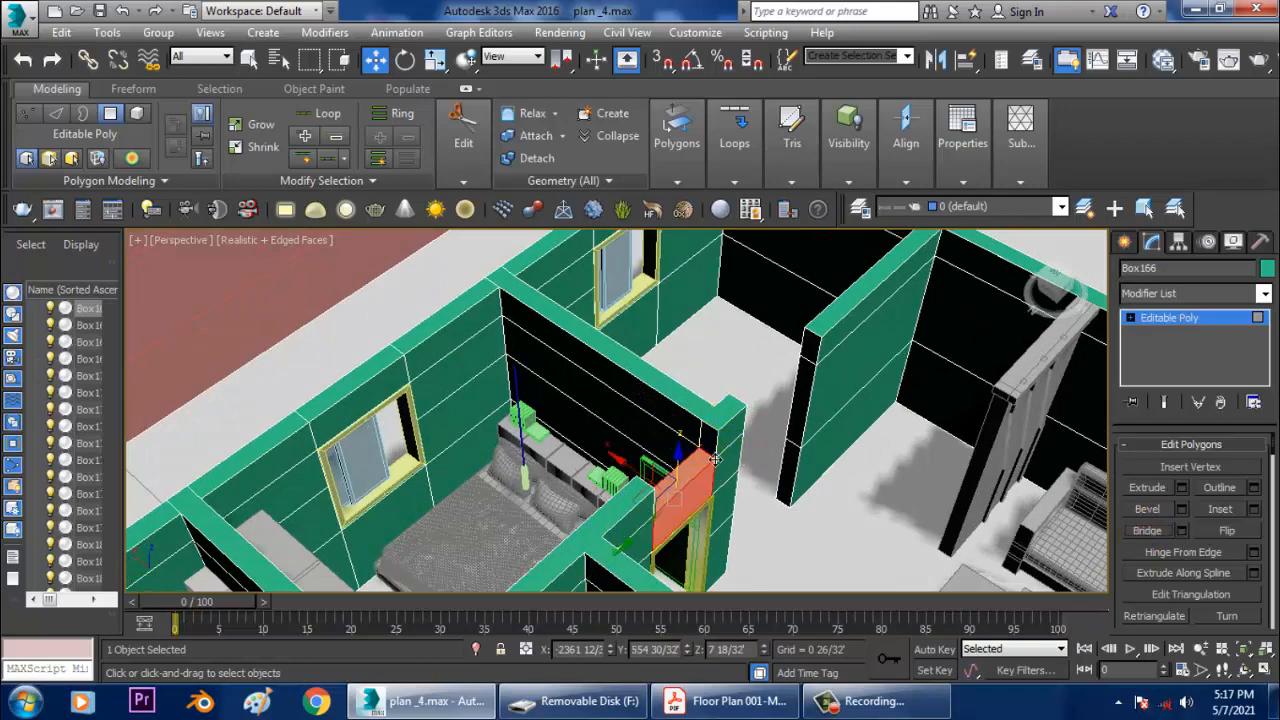
middle_click_drag(717, 459, 651, 412, "alt")
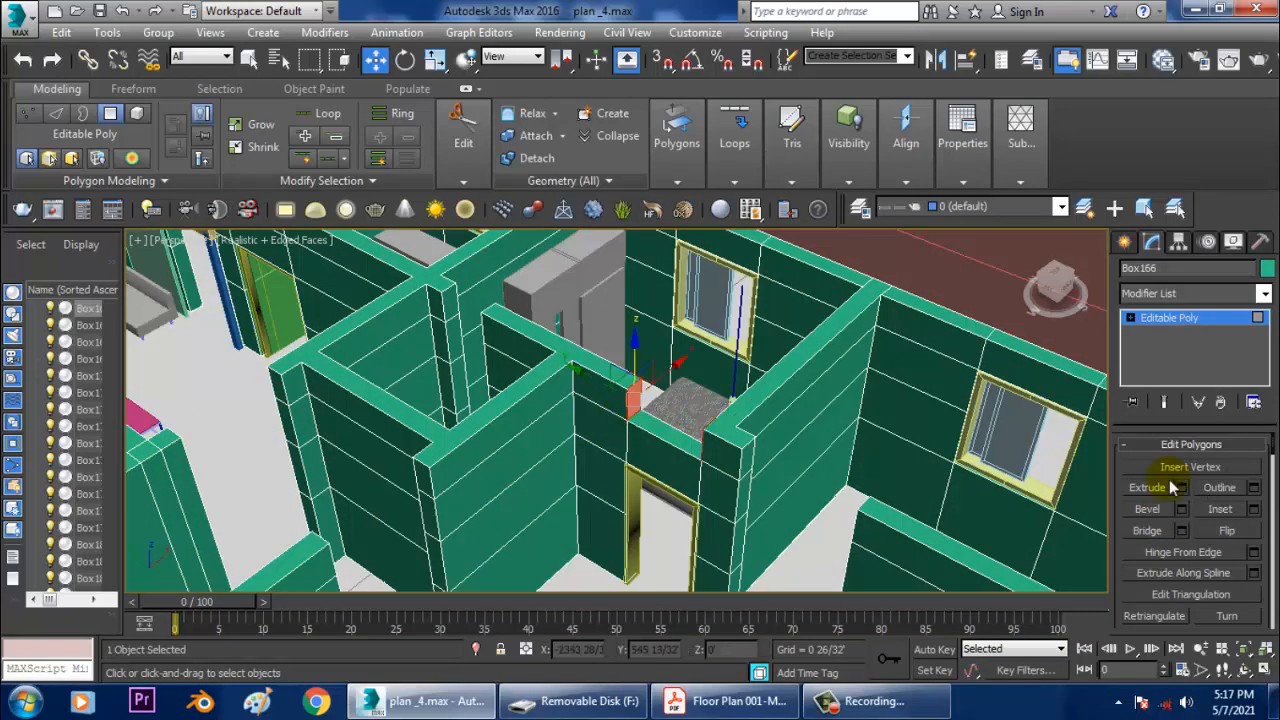
left_click(1147, 532)
scroll(760, 430, "down", 4)
middle_click_drag(760, 430, 848, 543, "alt")
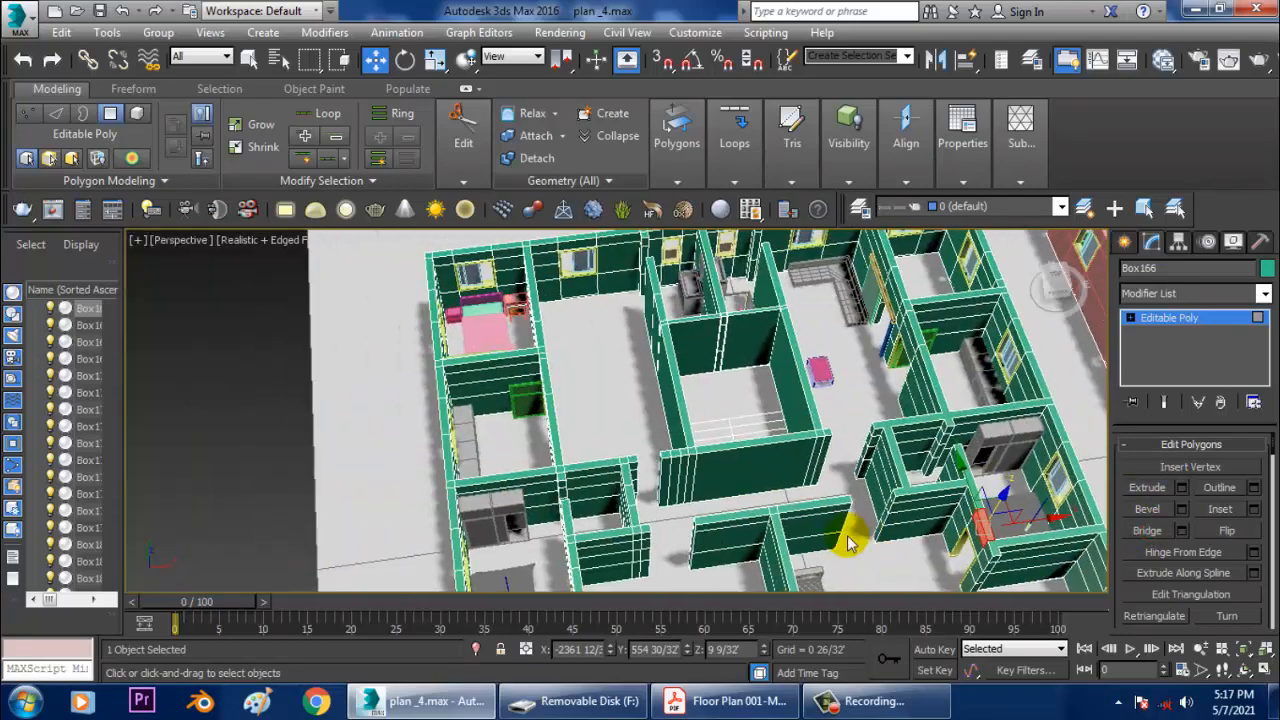
Collapse the modeling ribbon to enlarge the viewport and leave polygon editing of the walls.
double_click(81, 89)
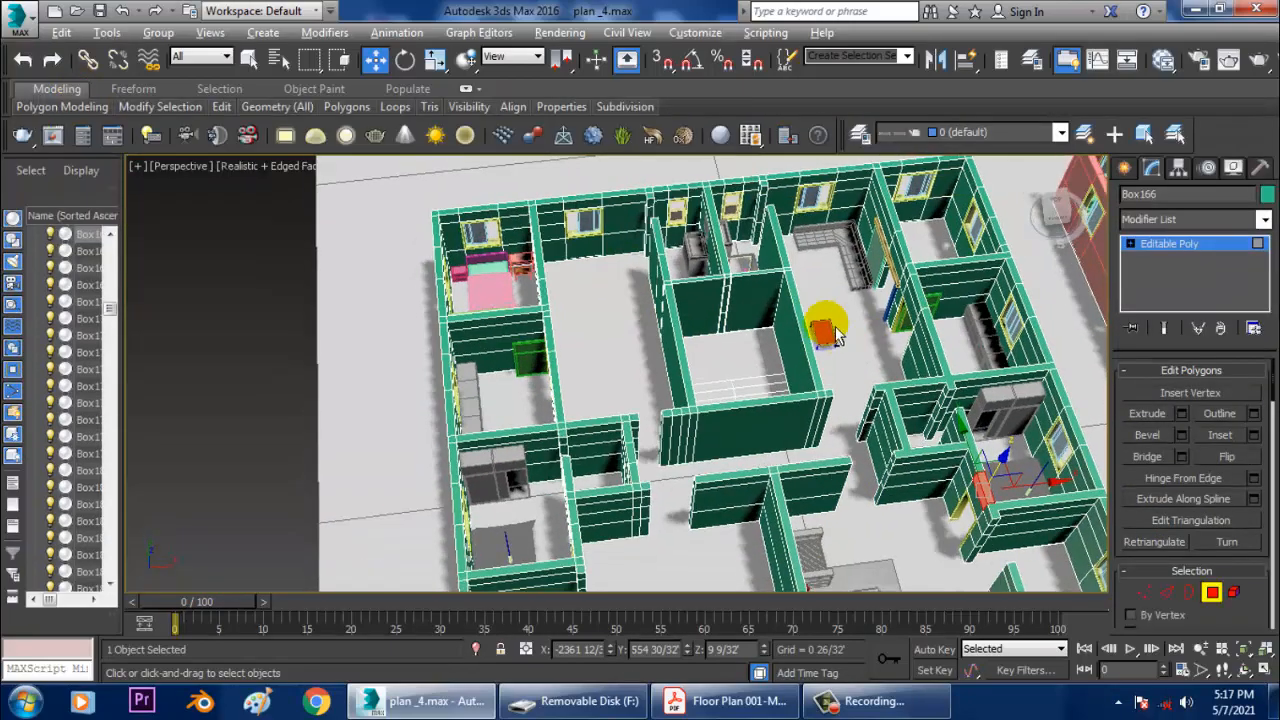
middle_click_drag(834, 333, 825, 391)
middle_click_drag(908, 420, 823, 453)
scroll(832, 449, "up", 4)
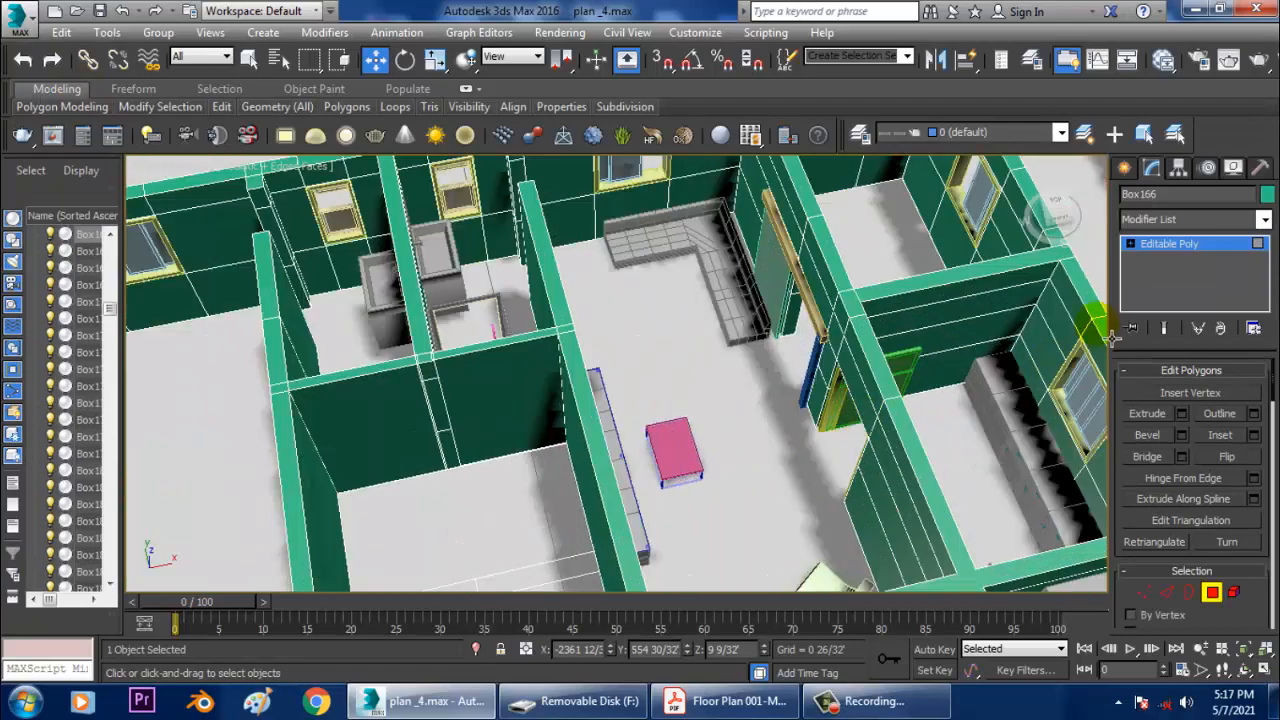
left_click(1126, 168)
middle_click_drag(698, 342, 795, 227)
scroll(795, 227, "down", 4)
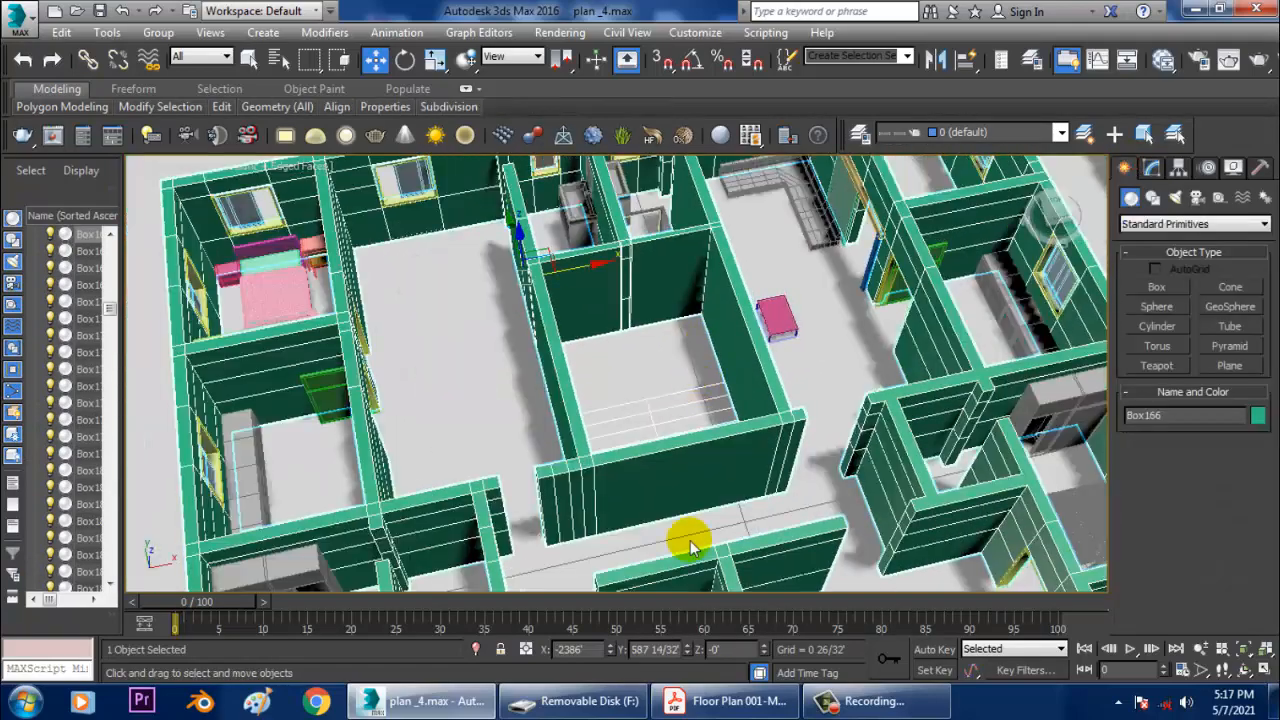
Check the bath rooms in the first-floor plan PDF, then return to the model and select the washbasin in the furnished bathroom in Top view.
left_click(748, 705)
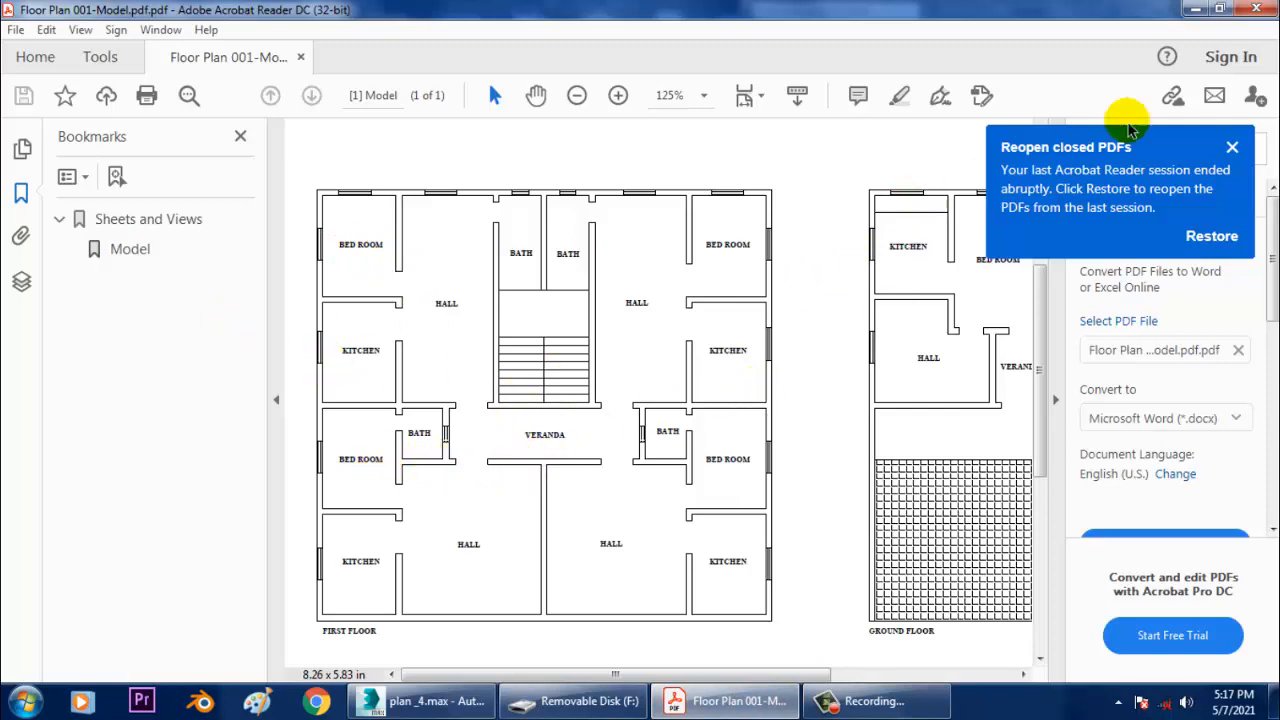
left_click(1194, 9)
middle_click_drag(523, 326, 559, 609)
middle_click_drag(582, 529, 666, 411)
scroll(683, 354, "up", 3)
middle_click_drag(683, 354, 683, 470, "alt")
left_click(698, 419)
key("alt+w")
key("alt+w")
key("z")
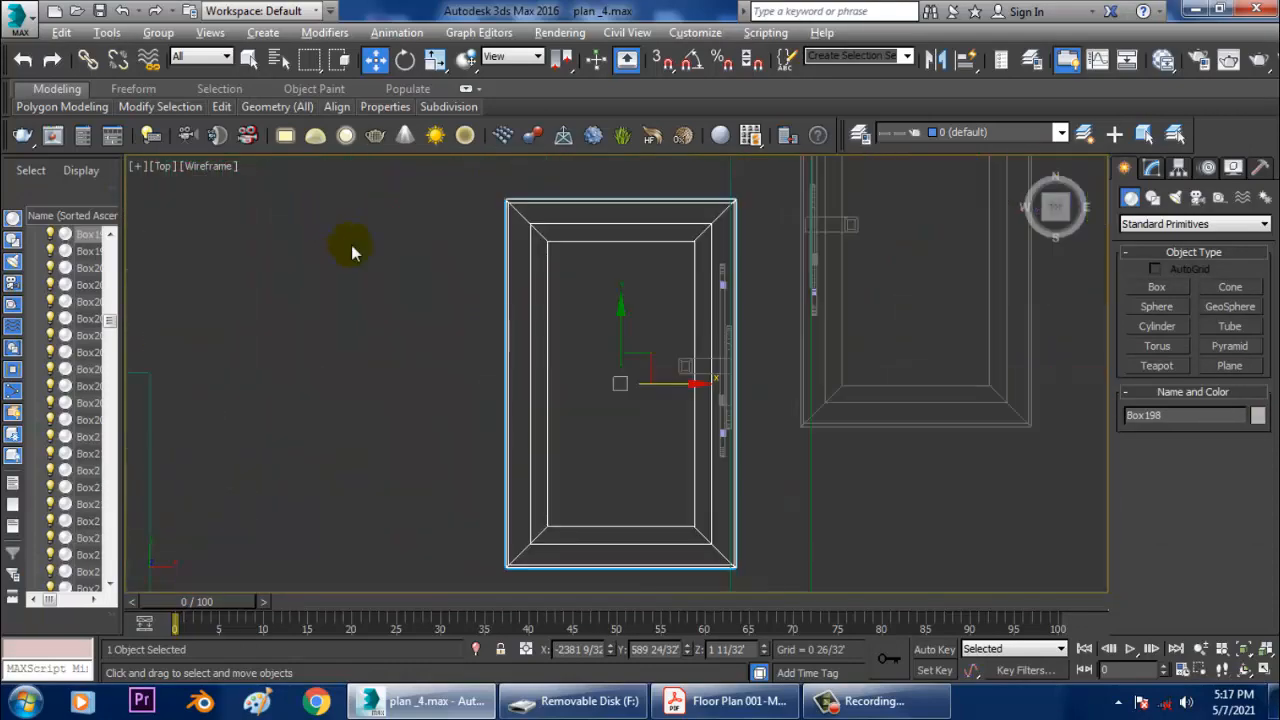
scroll(351, 250, "down", 5)
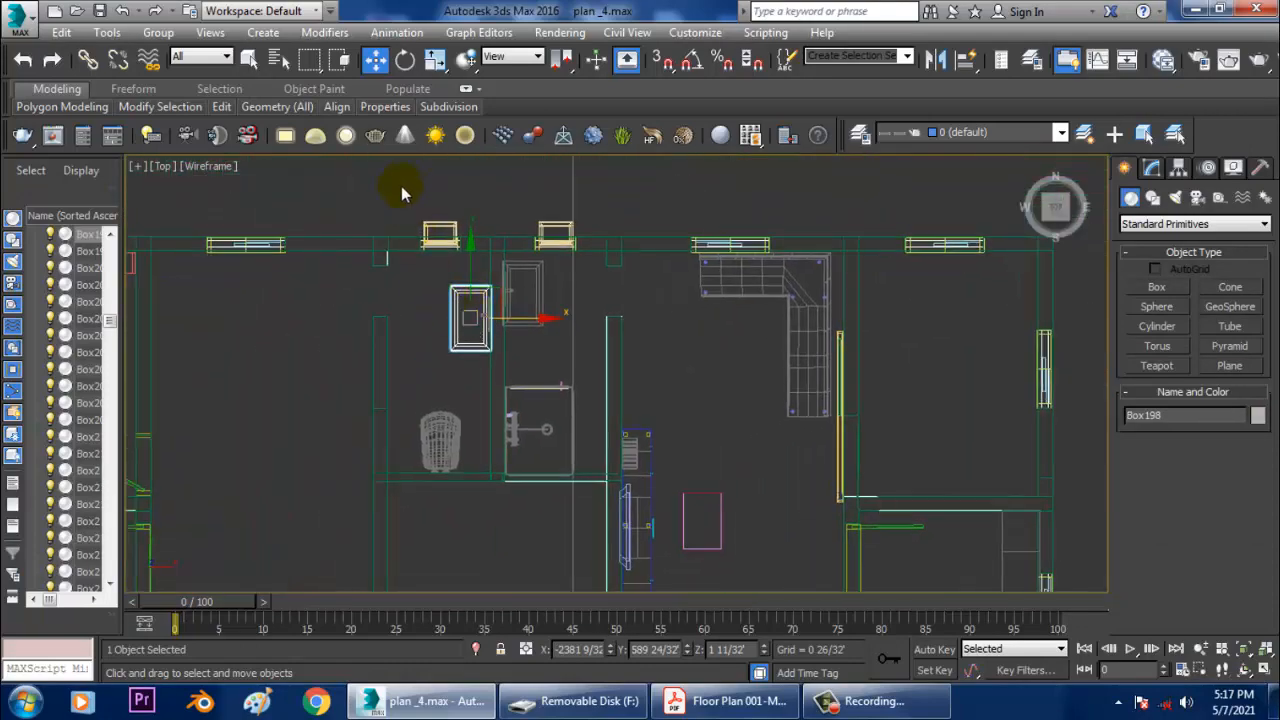
Select the bathroom's washbasin, mirror and toilet parts in the Top view, leaving out the walls and the window.
left_click_drag(507, 482, 505, 478)
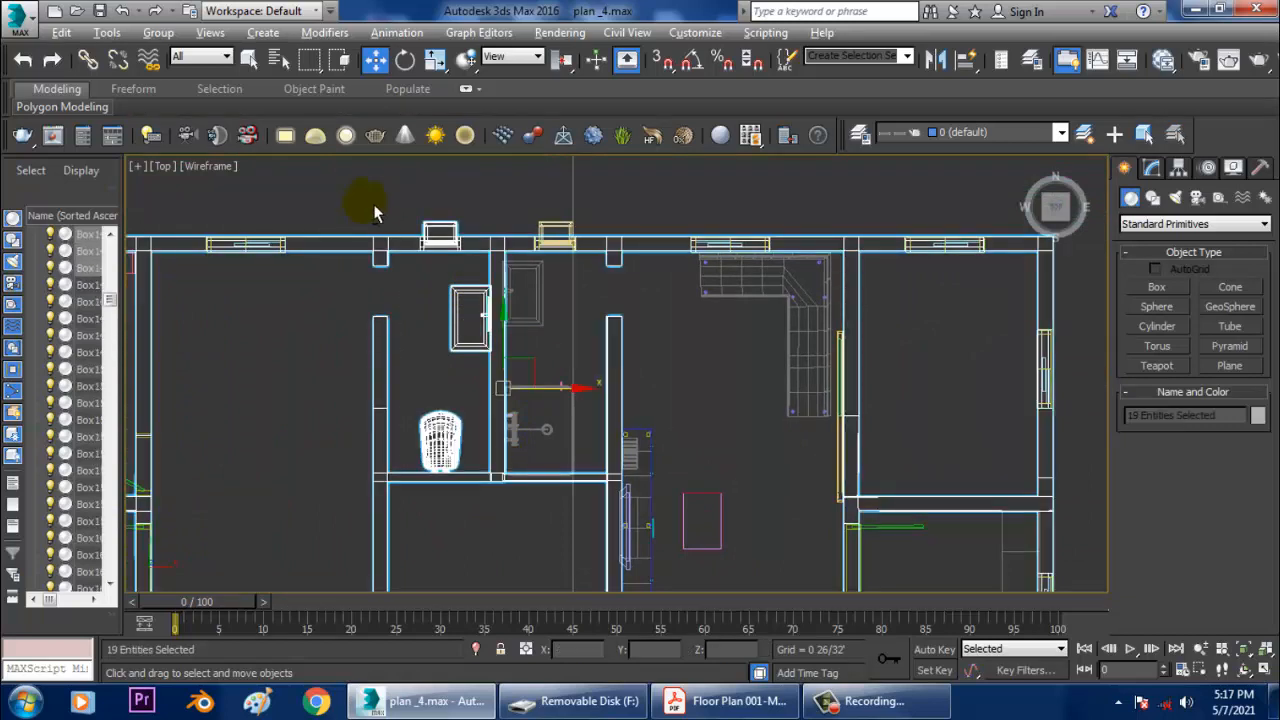
left_click_drag(634, 323, 632, 321)
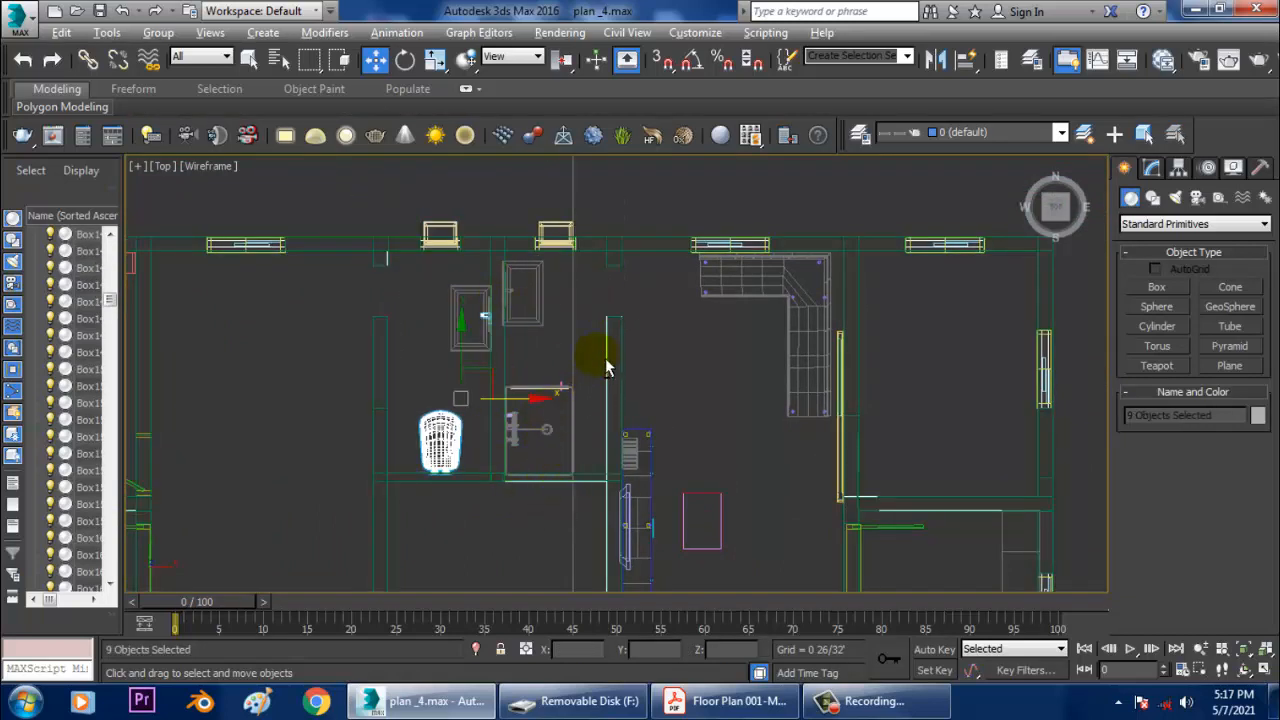
left_click_drag(738, 559, 738, 559)
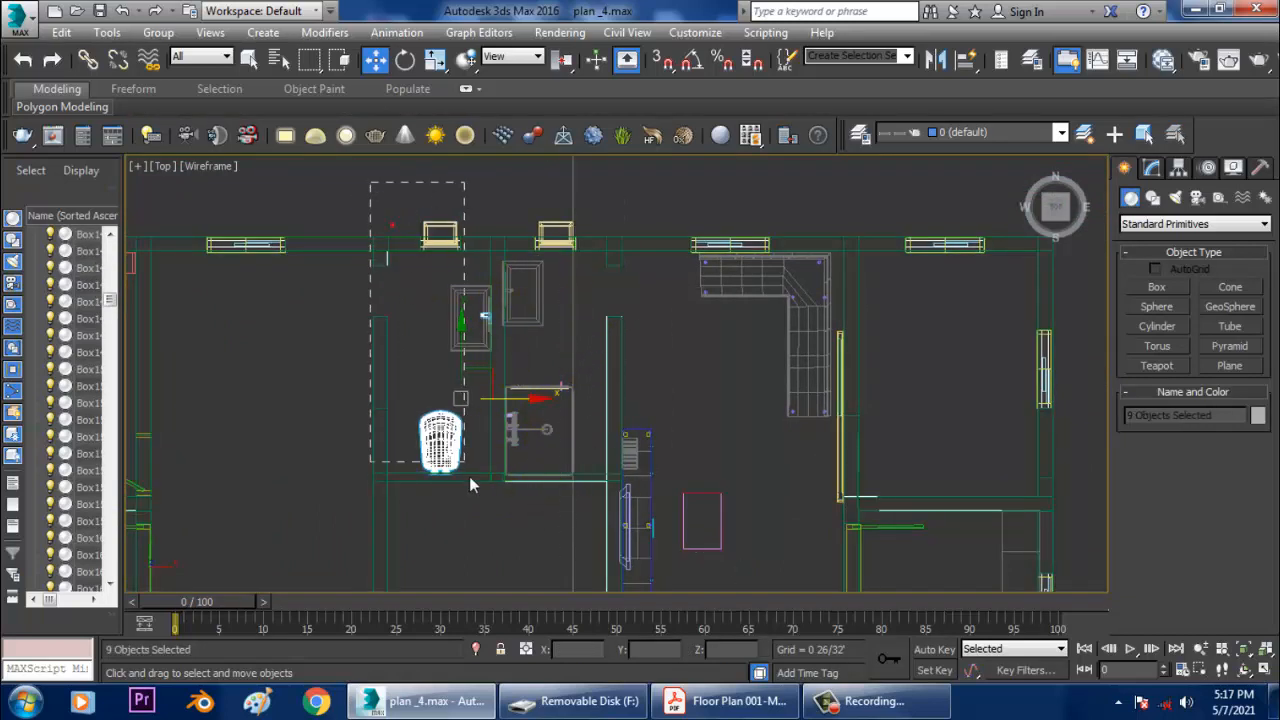
left_click_drag(470, 480, 470, 478)
left_click(729, 529)
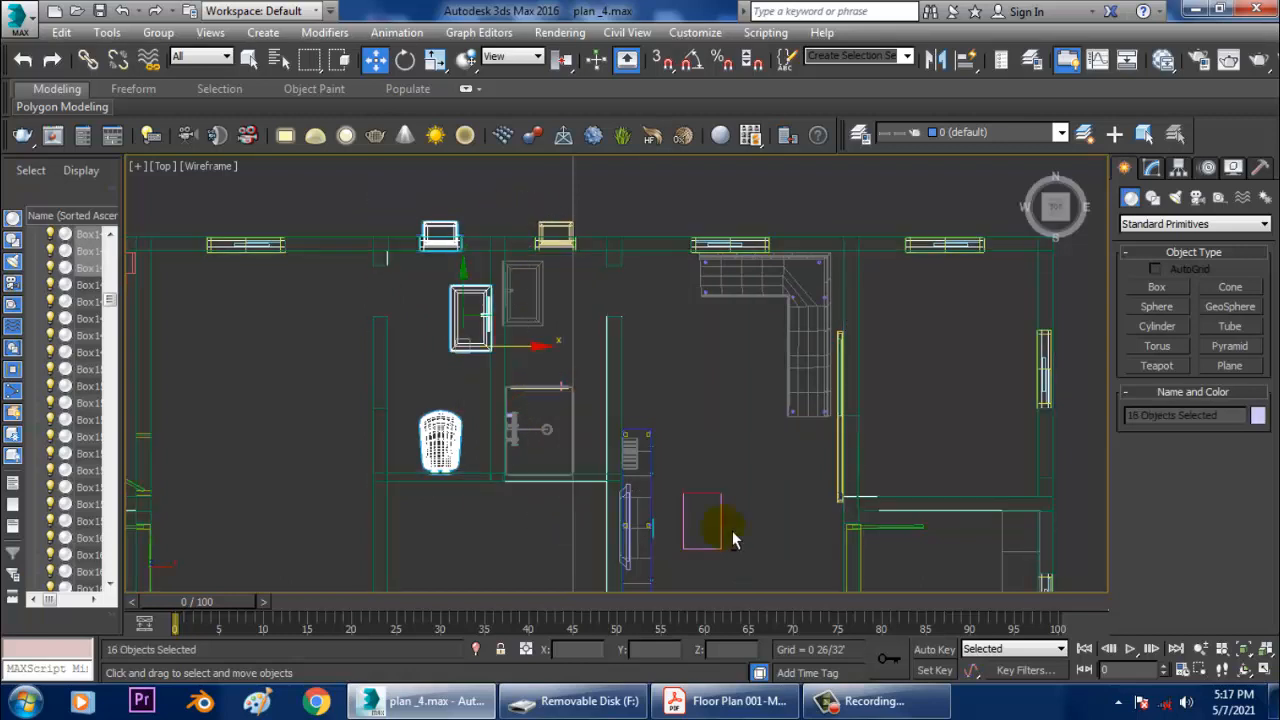
left_click(442, 234)
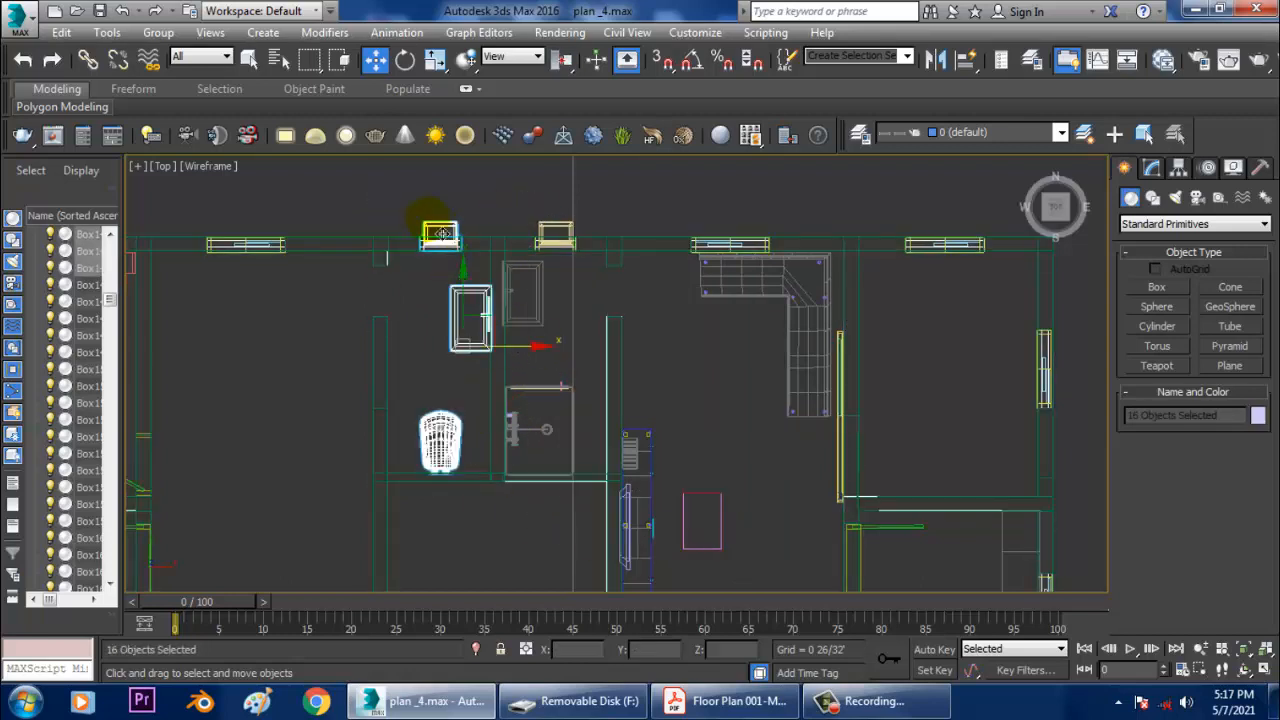
left_click_drag(490, 262, 490, 262, "alt")
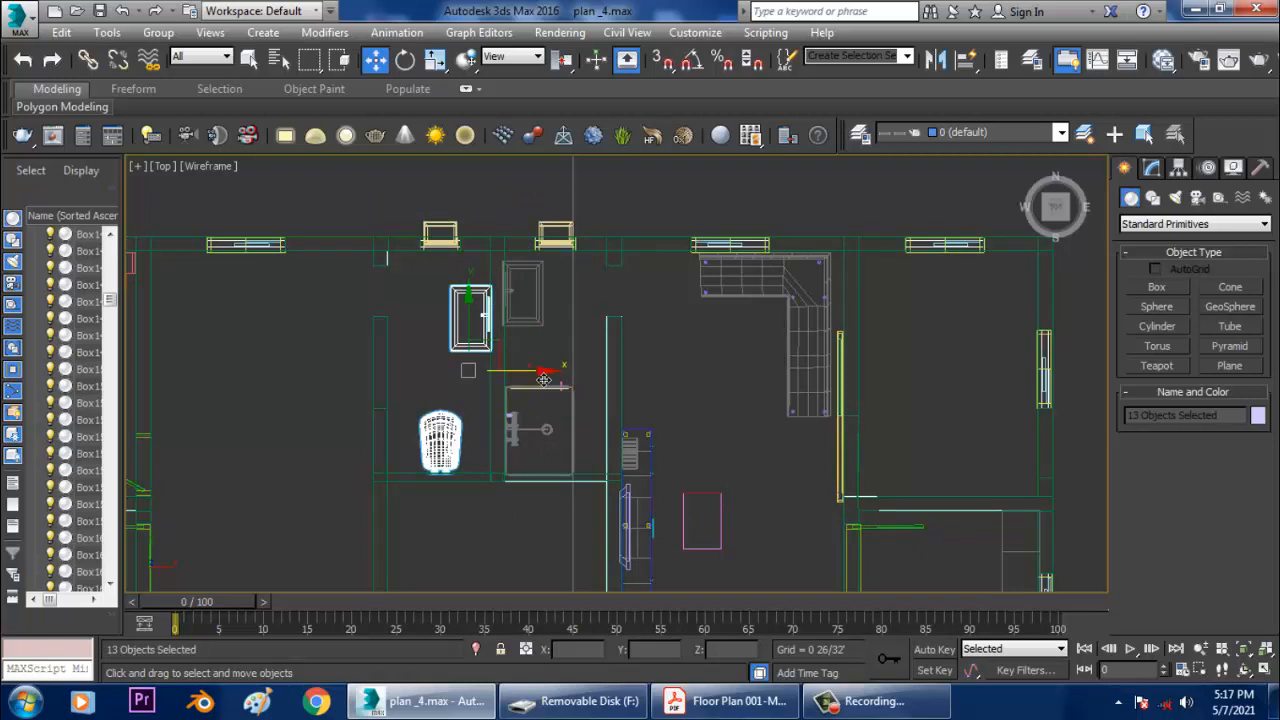
left_click_drag(543, 380, 534, 372)
right_click(534, 372)
middle_click_drag(559, 405, 632, 379)
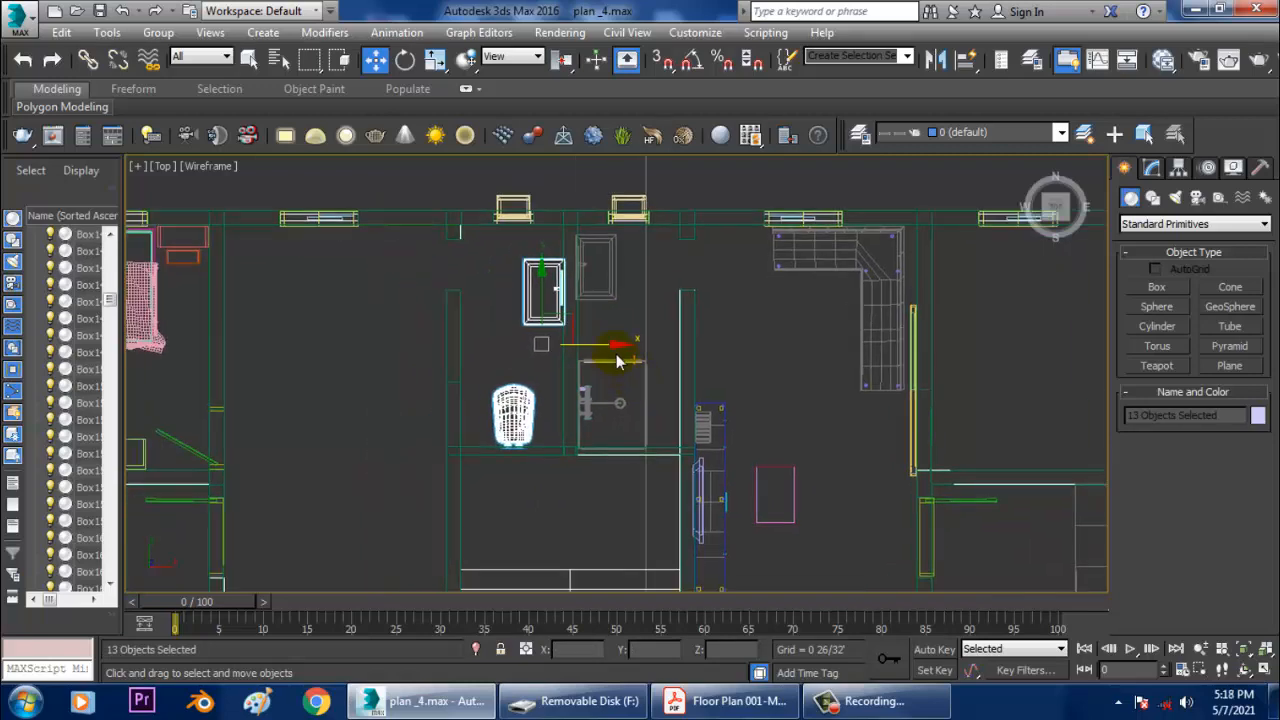
left_click_drag(625, 358, 573, 366)
right_click(573, 366)
Add the missing washbasin part to the selected bathroom set in the perspective view.
key("alt+w")
middle_click(800, 491)
key("alt+w")
key("z")
middle_click_drag(754, 449, 754, 337, "alt")
middle_click_drag(558, 187, 624, 300)
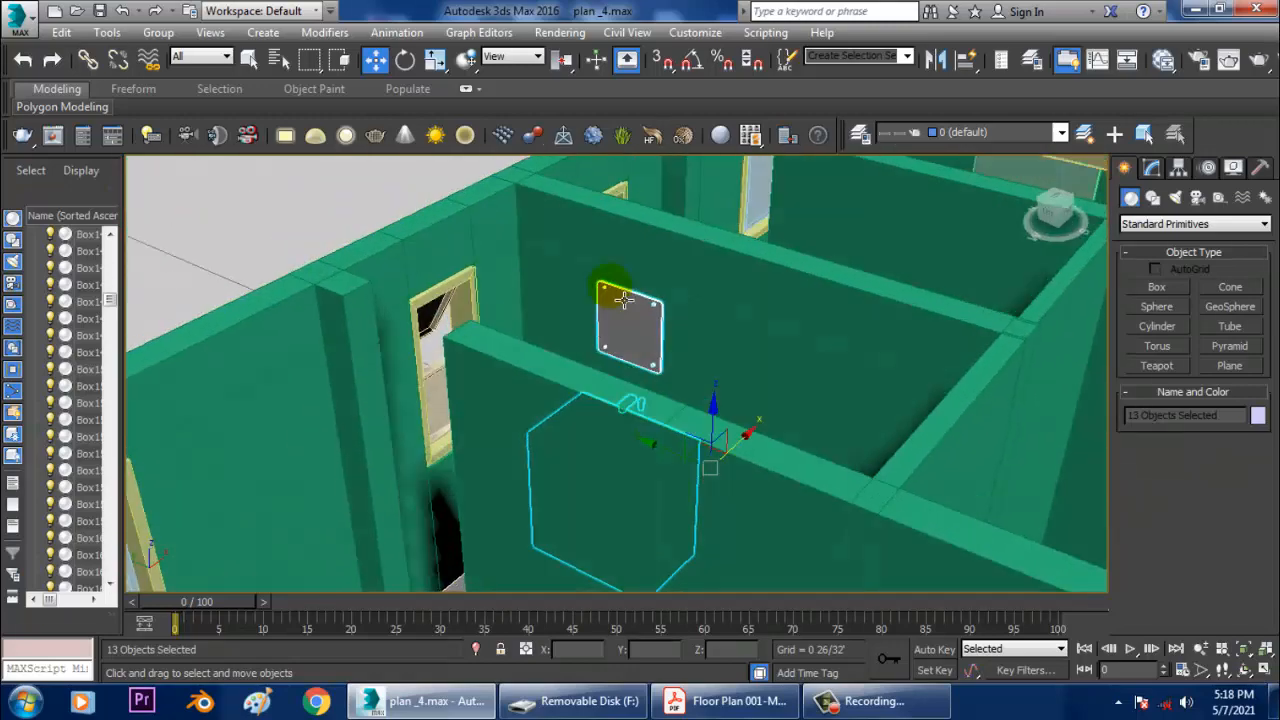
scroll(623, 300, "up", 5)
scroll(692, 462, "down", 8)
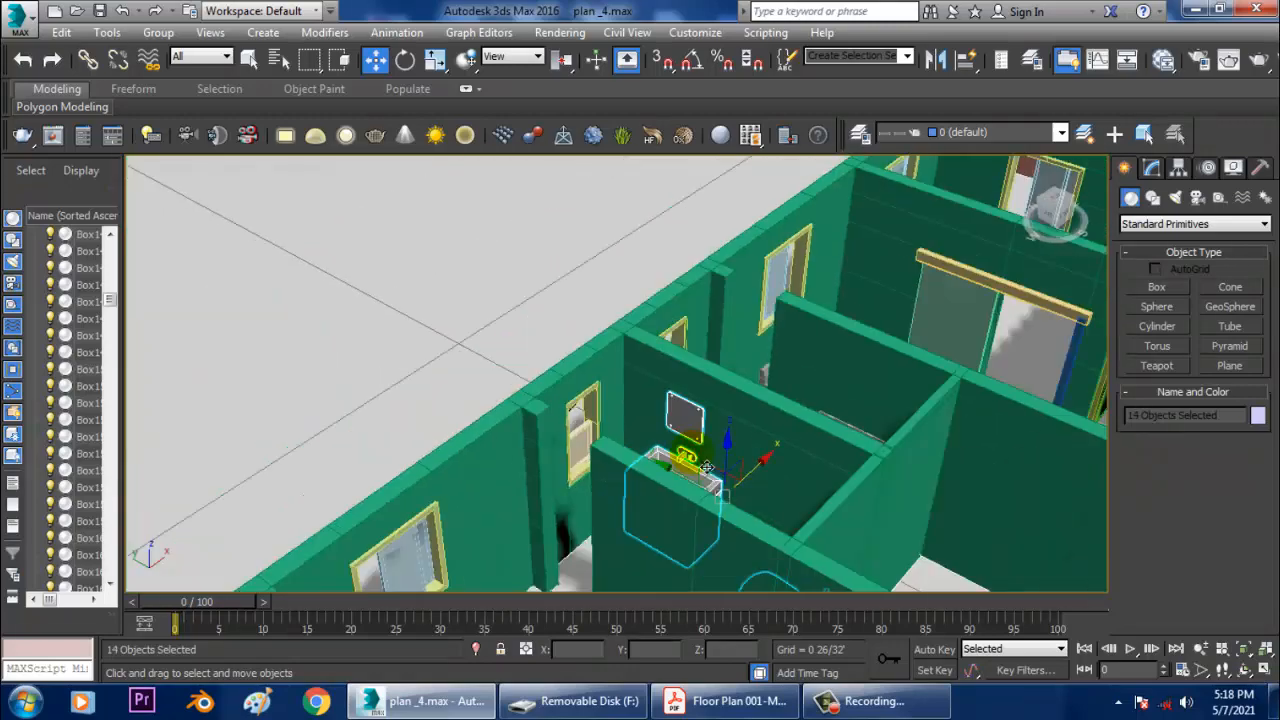
middle_click_drag(691, 460, 650, 410, "alt")
scroll(308, 400, "down", 6)
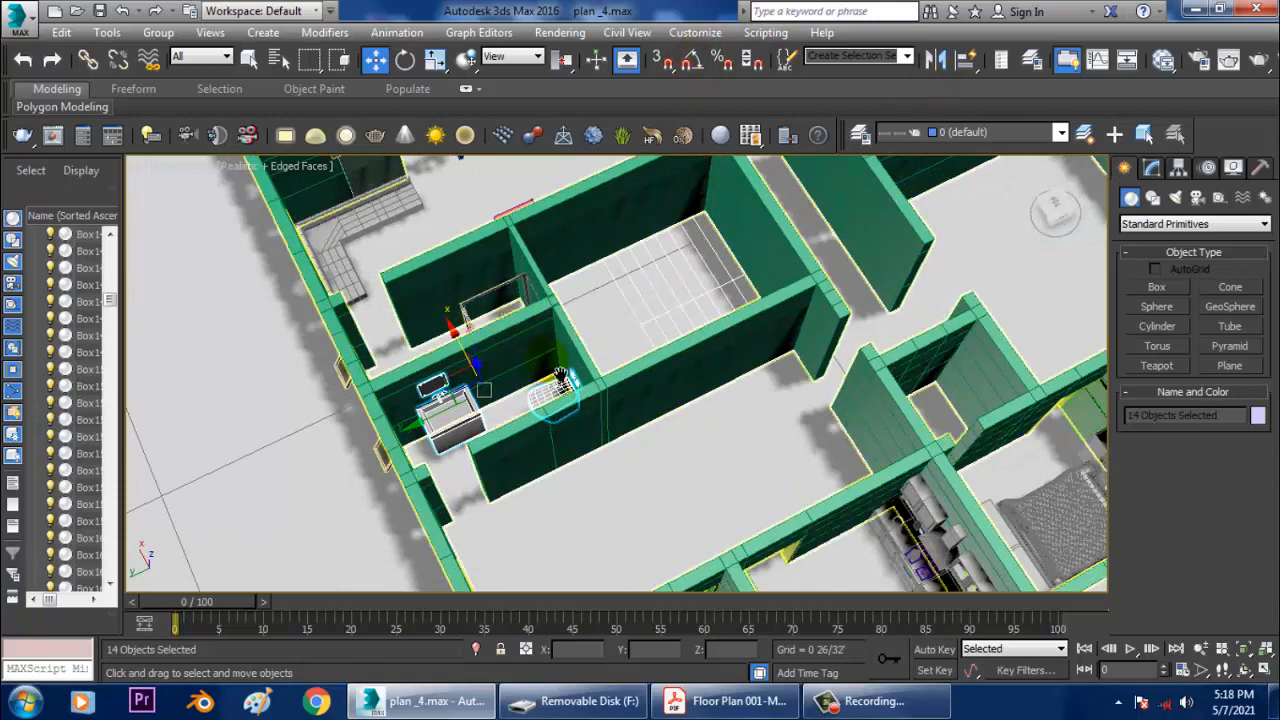
Clone the bathroom set as one copy and place it in the empty hall across the veranda.
left_click_drag(308, 400, 528, 226, "shift")
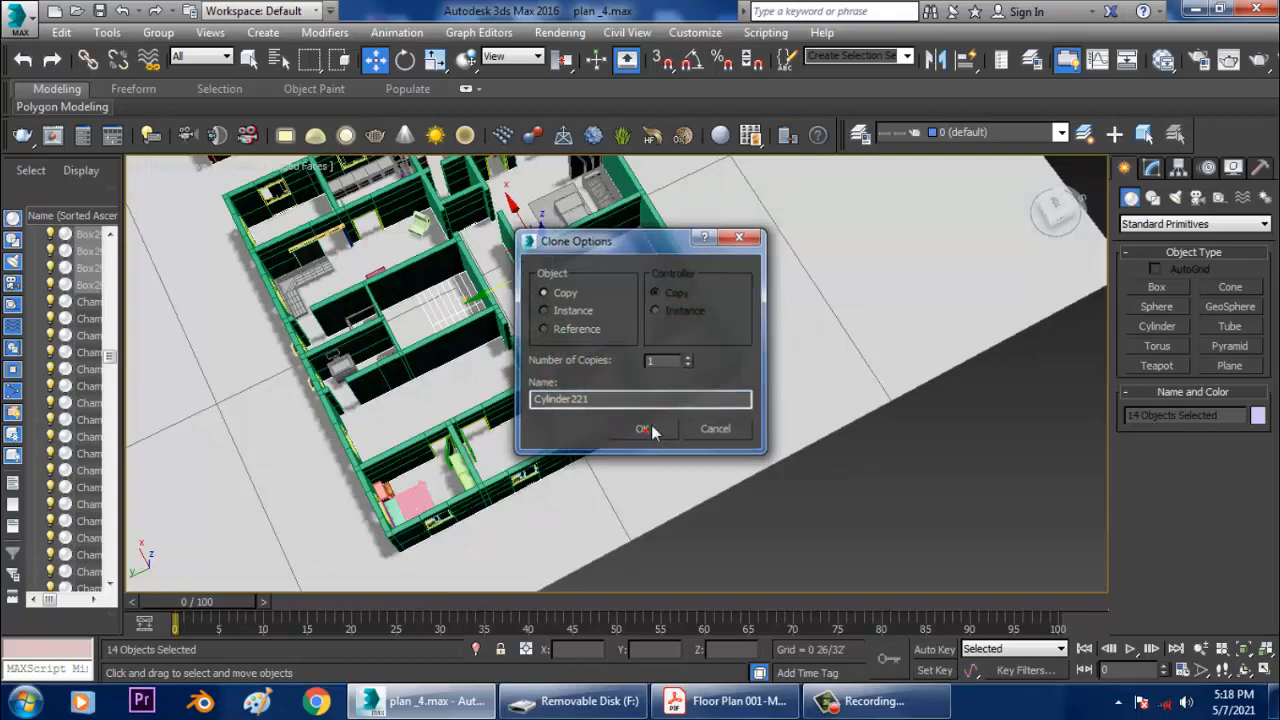
left_click(640, 429)
scroll(729, 309, "up", 5)
mouse_move(634, 356)
middle_mouse_down("alt")
mouse_move(620, 320)
mouse_move(644, 374)
middle_mouse_up("alt")
scroll(606, 352, "up", 4)
key("alt+w")
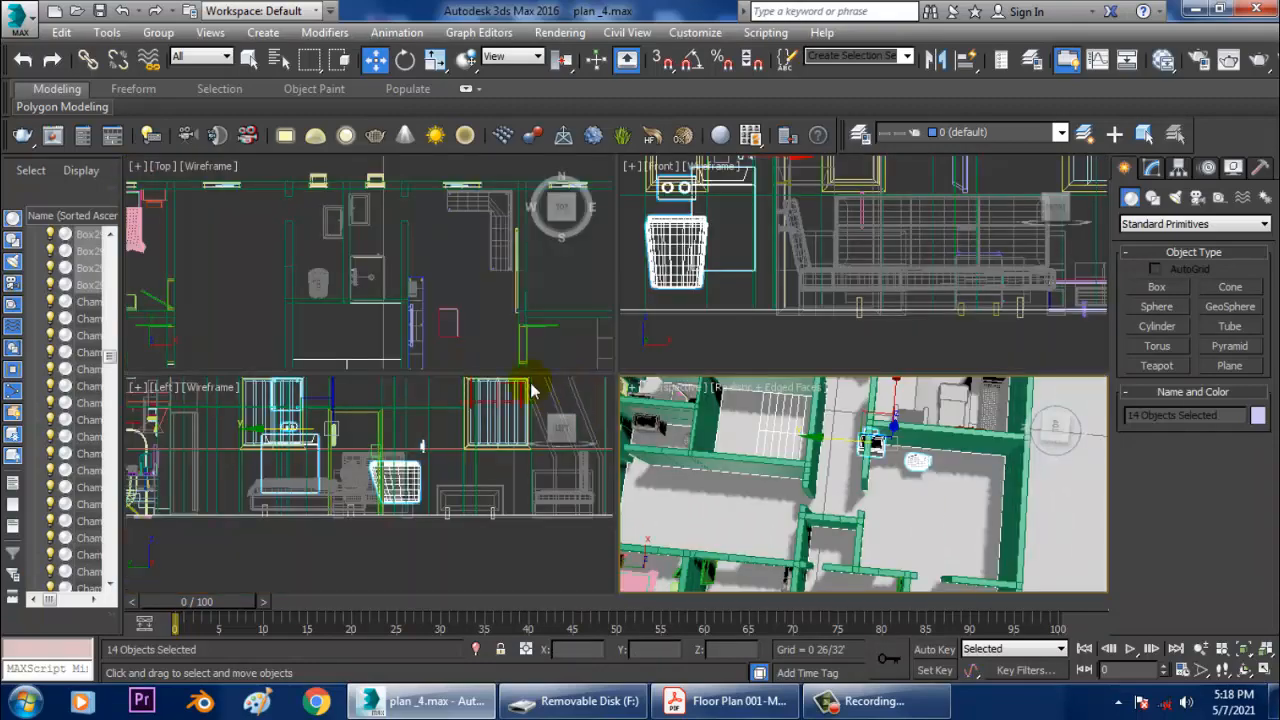
Check the bath locations in the floor plan PDF again, then move the copied bathroom set outside the building's outer wall.
left_click(737, 700)
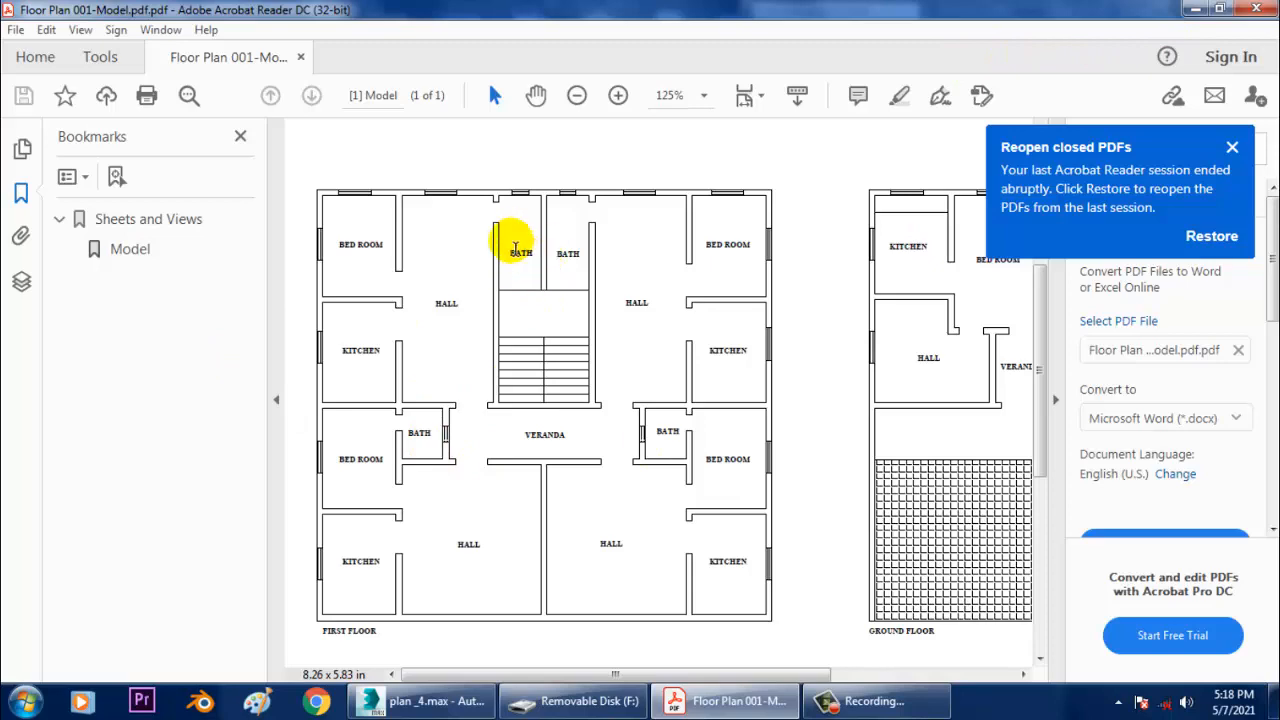
left_click(1195, 9)
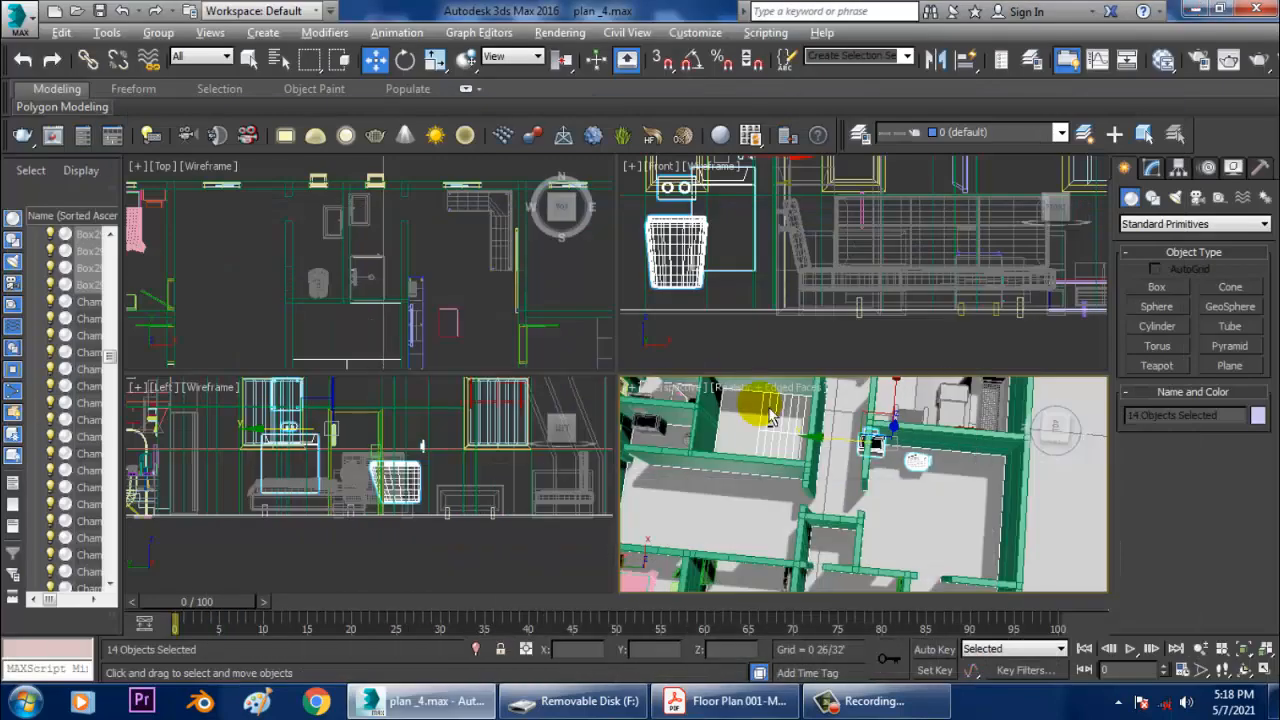
middle_click_drag(890, 441, 542, 406, "alt")
key("alt+w")
scroll(766, 409, "down", 4)
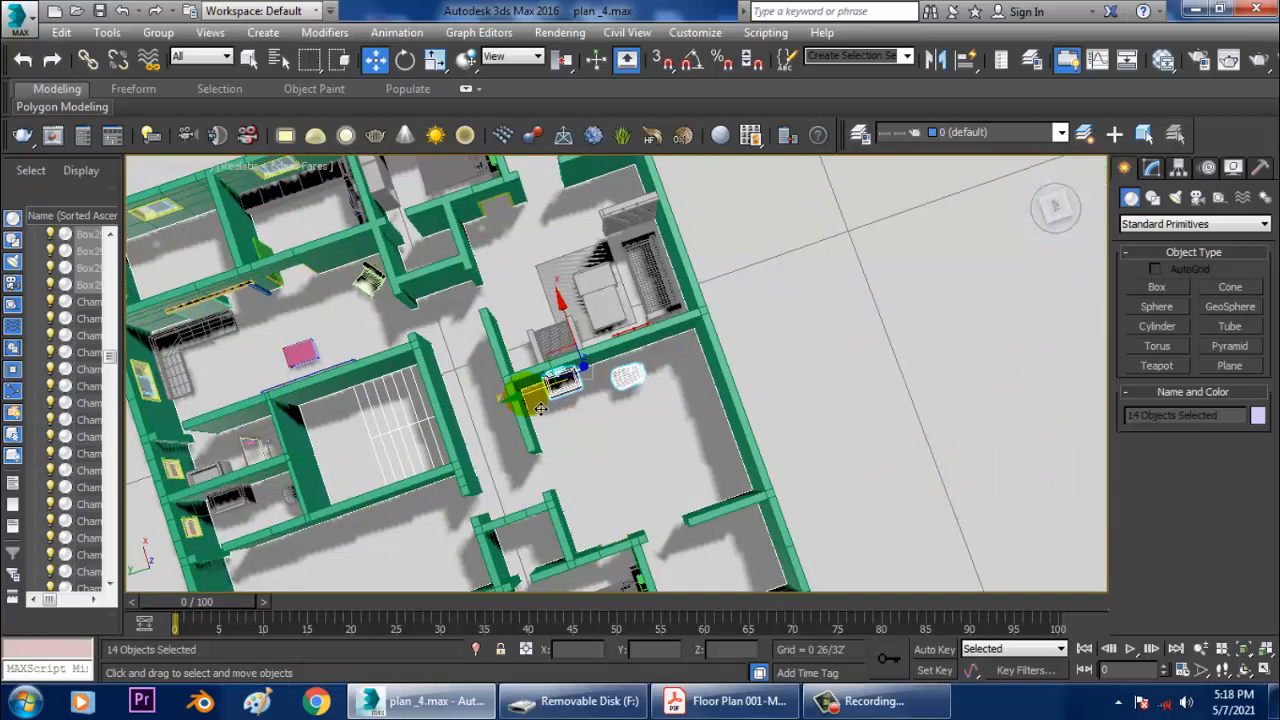
left_click_drag(540, 408, 732, 393)
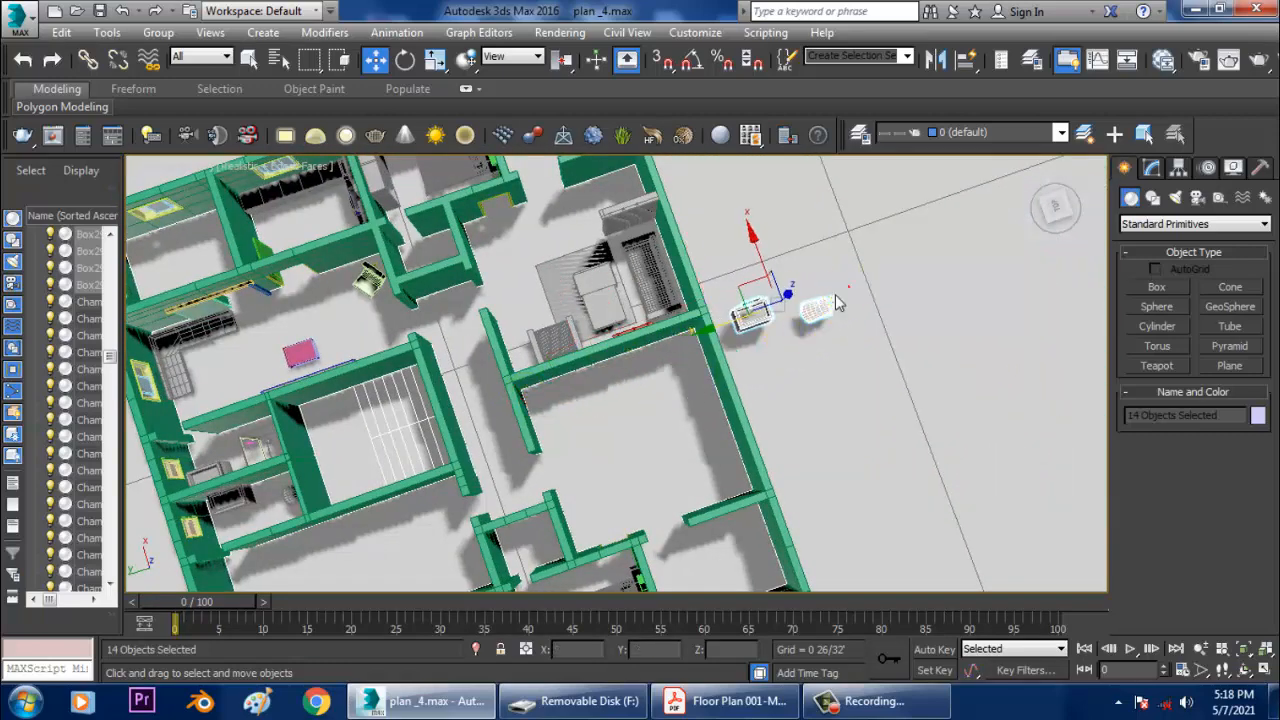
Select only the copied toilet's parts and move them into the small bathroom beside the bedroom.
left_click_drag(795, 345, 793, 343)
middle_click_drag(793, 343, 826, 351, "alt")
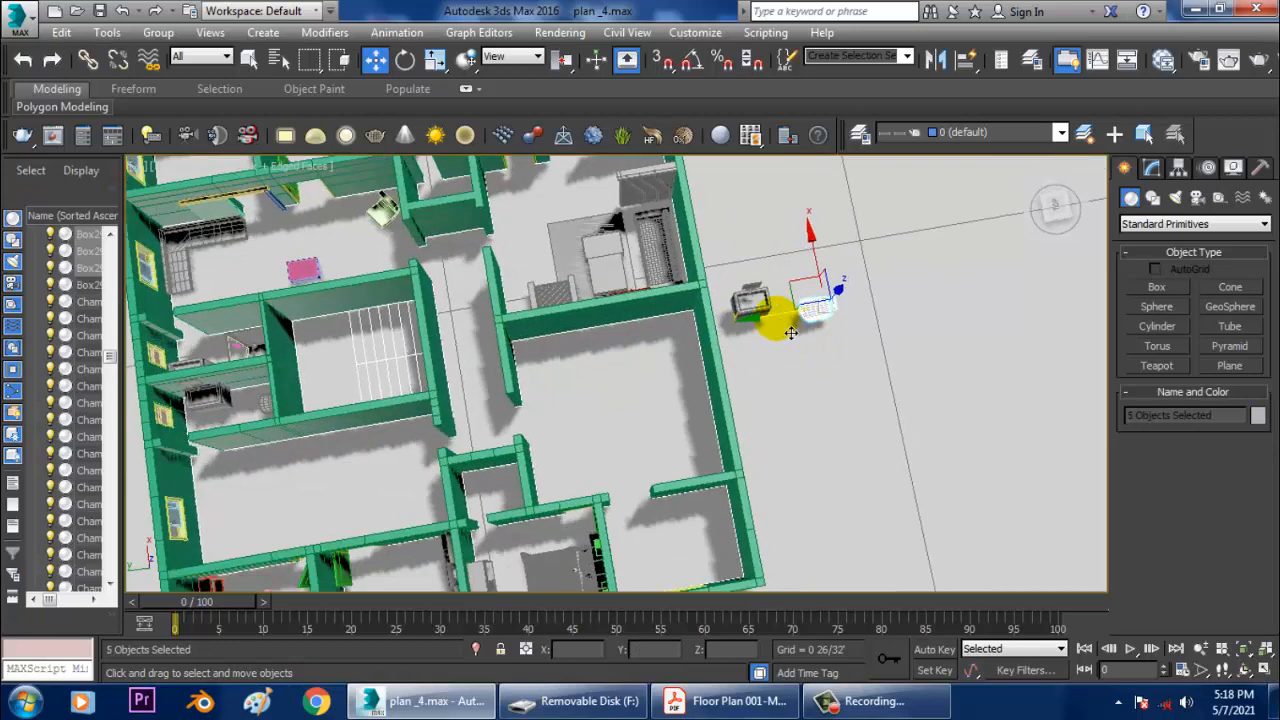
left_click_drag(777, 332, 532, 357)
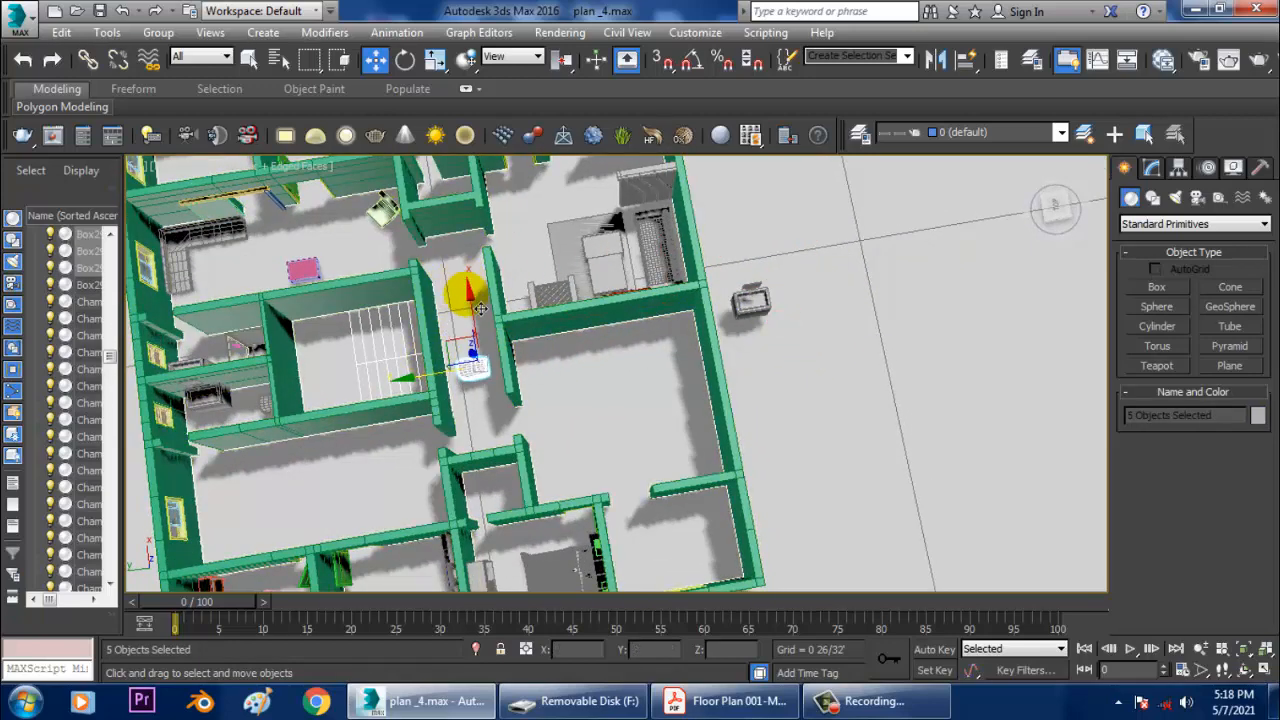
key("z")
scroll(529, 436, "down", 3)
middle_click_drag(529, 436, 644, 441, "alt")
left_click_drag(604, 407, 739, 404)
middle_click_drag(739, 404, 680, 499, "alt")
Examine the copied washbasin outside the outer wall and the toilet's position within the small bathroom's walls.
scroll(699, 467, "down", 3)
scroll(700, 443, "down", 5)
scroll(663, 400, "up", 2)
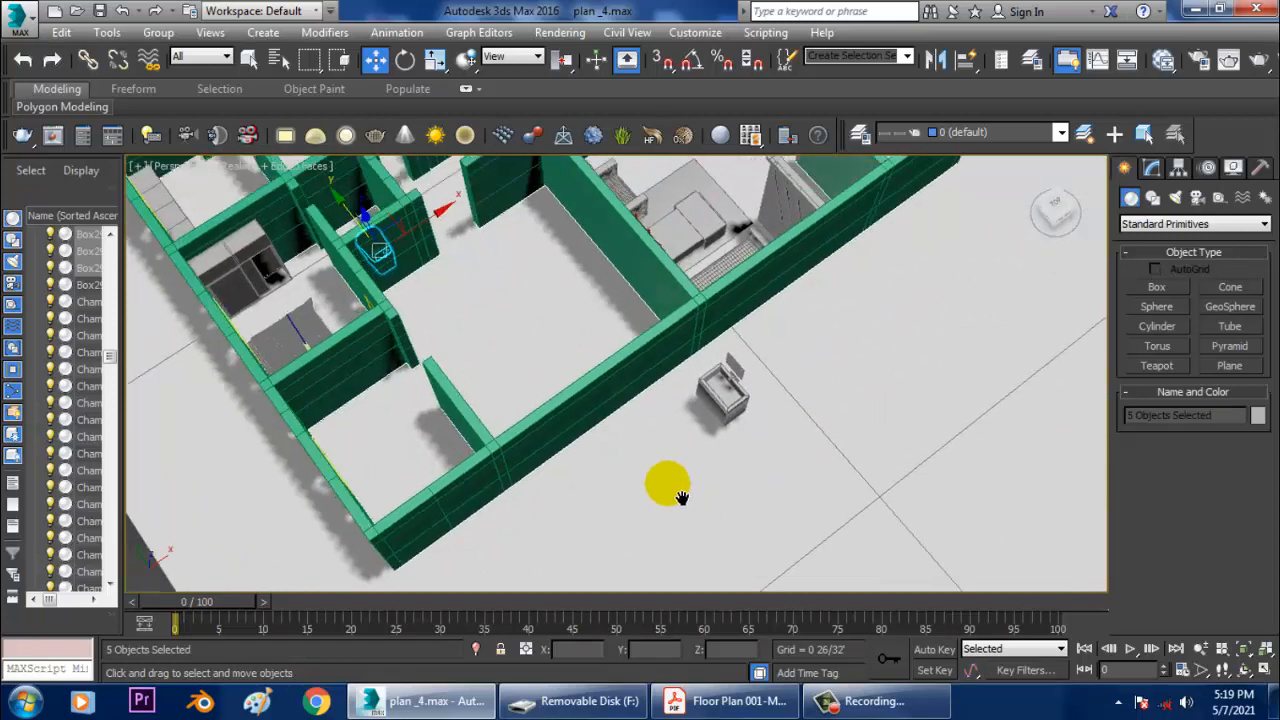
scroll(706, 403, "up", 5)
middle_click_drag(706, 403, 724, 490)
scroll(724, 490, "down", 5)
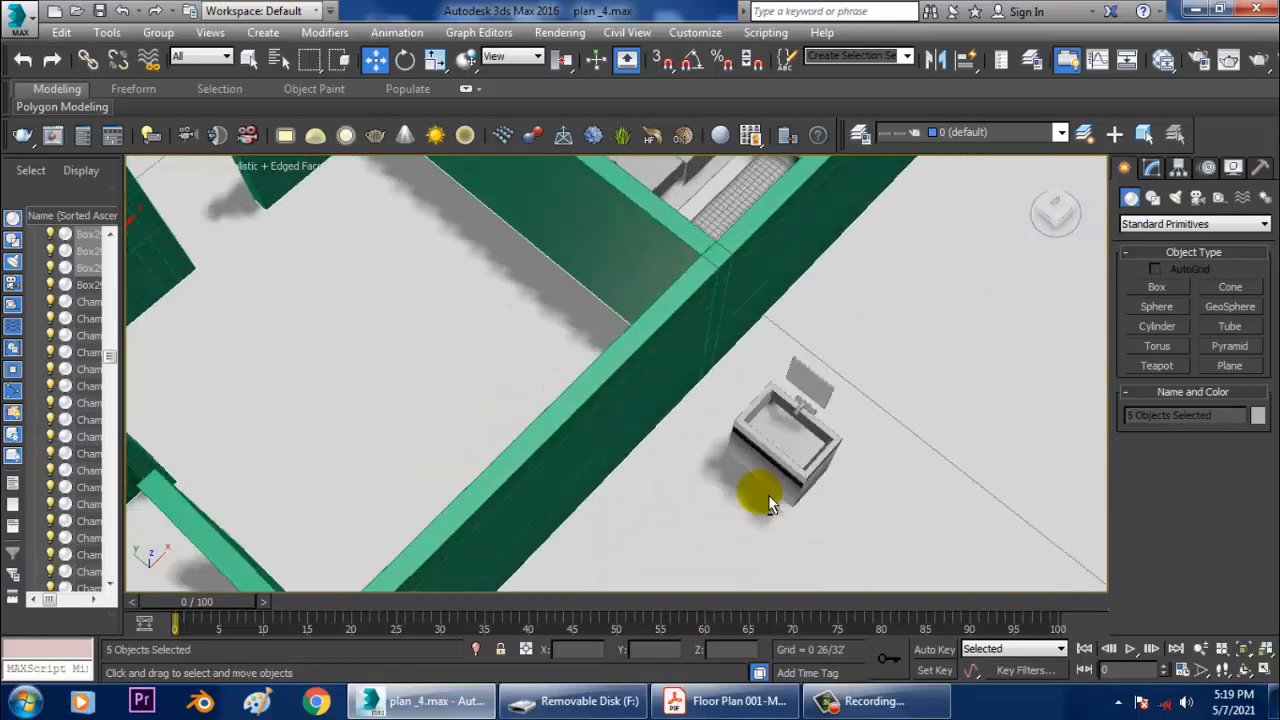
scroll(765, 494, "up", 3)
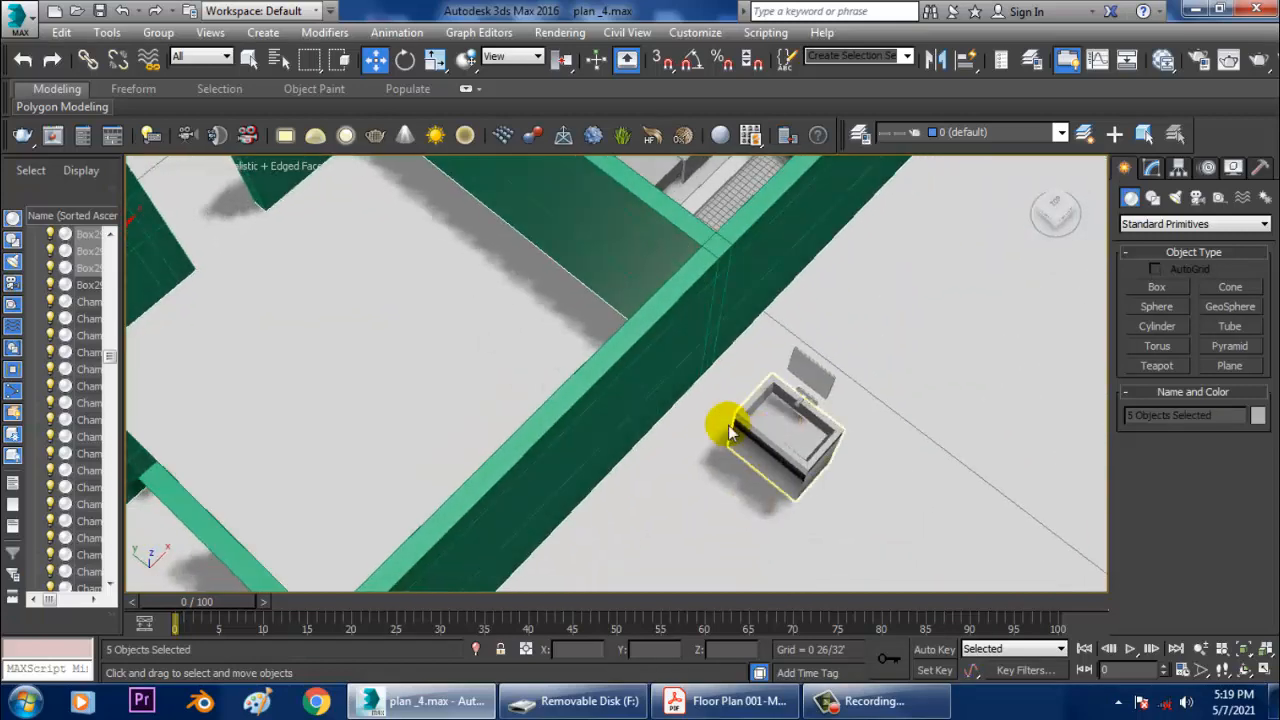
middle_click_drag(726, 426, 750, 404, "alt")
middle_click_drag(498, 211, 738, 451)
middle_click_drag(414, 353, 606, 380)
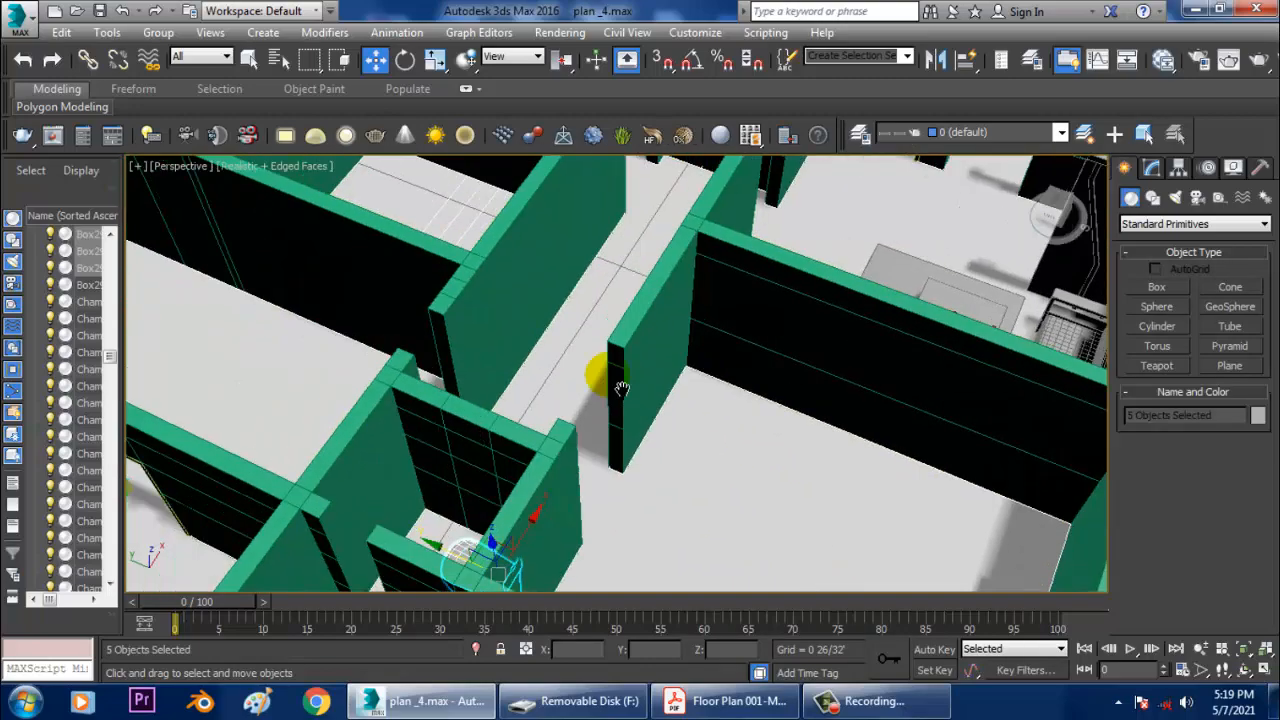
middle_click_drag(433, 398, 140, 295)
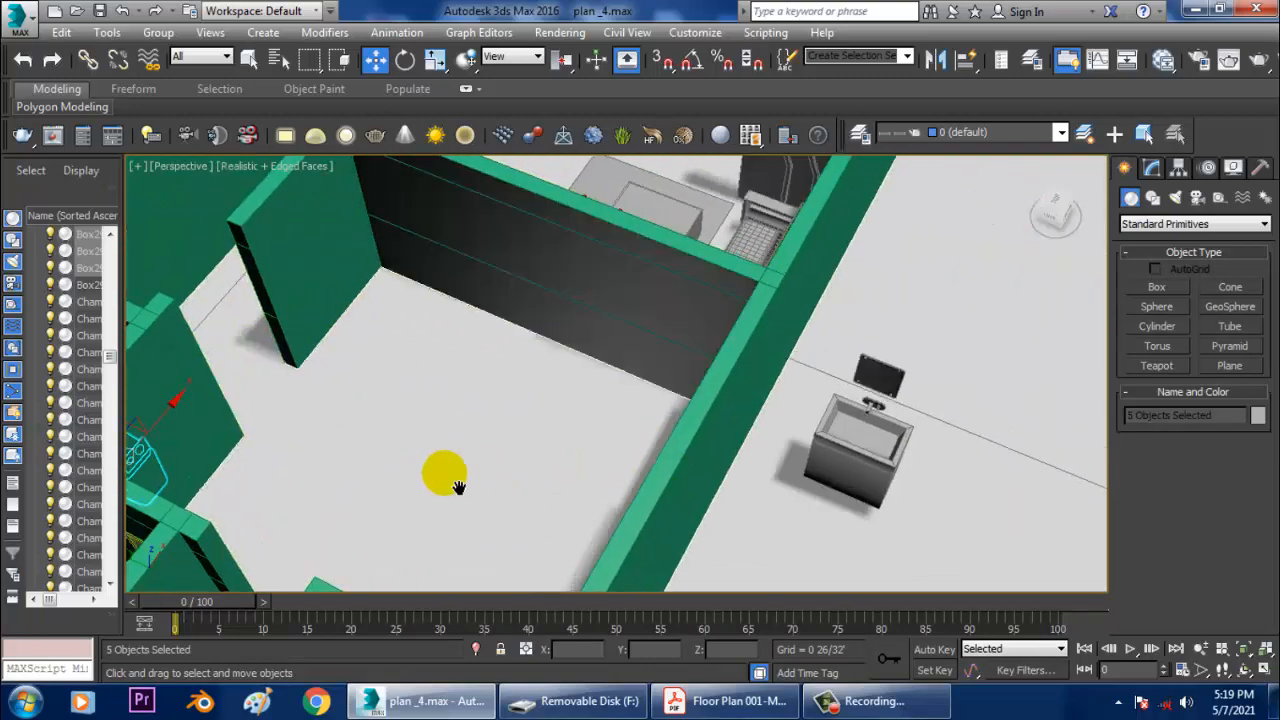
middle_click_drag(452, 483, 832, 398)
middle_click_drag(443, 436, 560, 416, "alt")
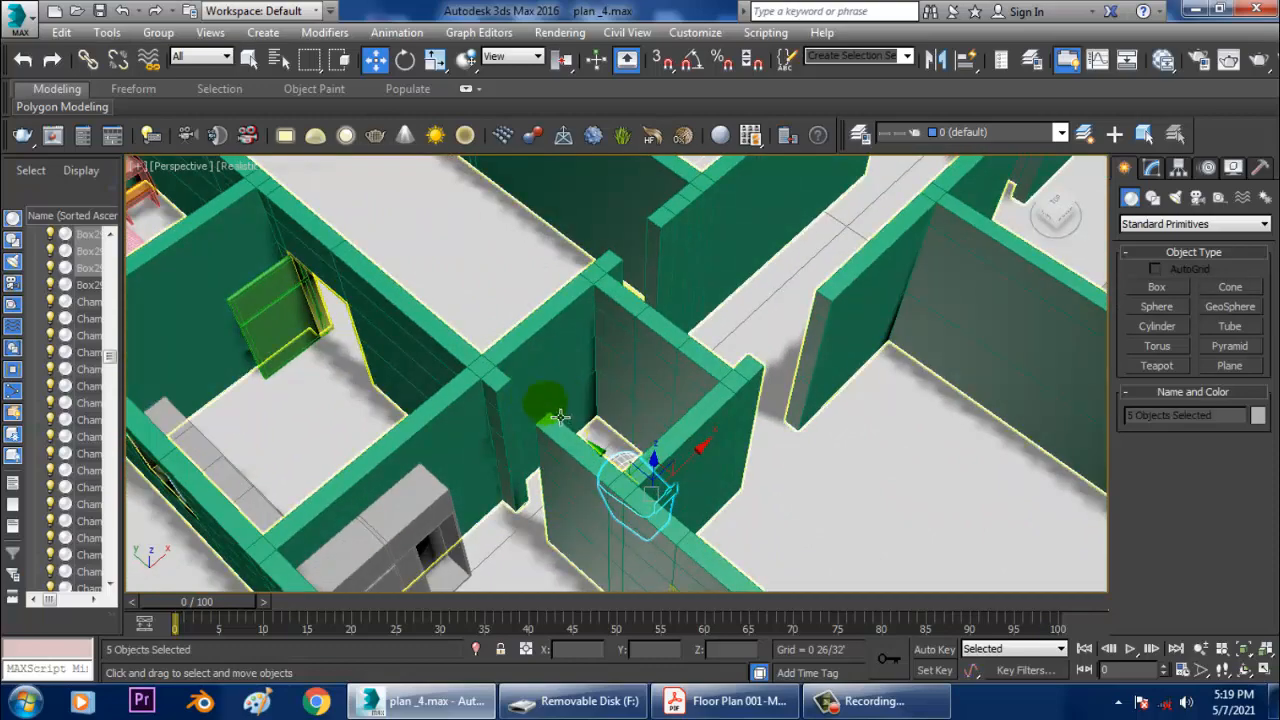
Examine the free space and walls around the toilet inside the small bathroom.
left_click(576, 411)
scroll(578, 408, "up", 5)
scroll(579, 404, "down", 8)
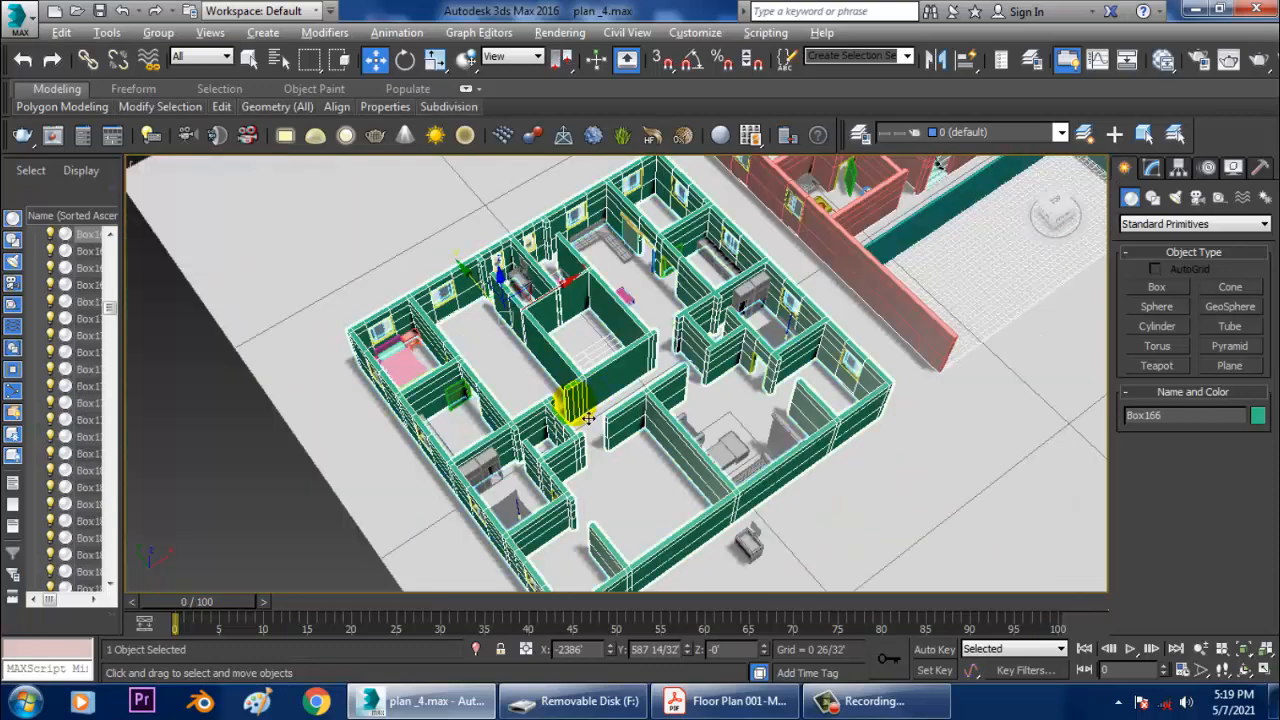
scroll(588, 398, "up", 2)
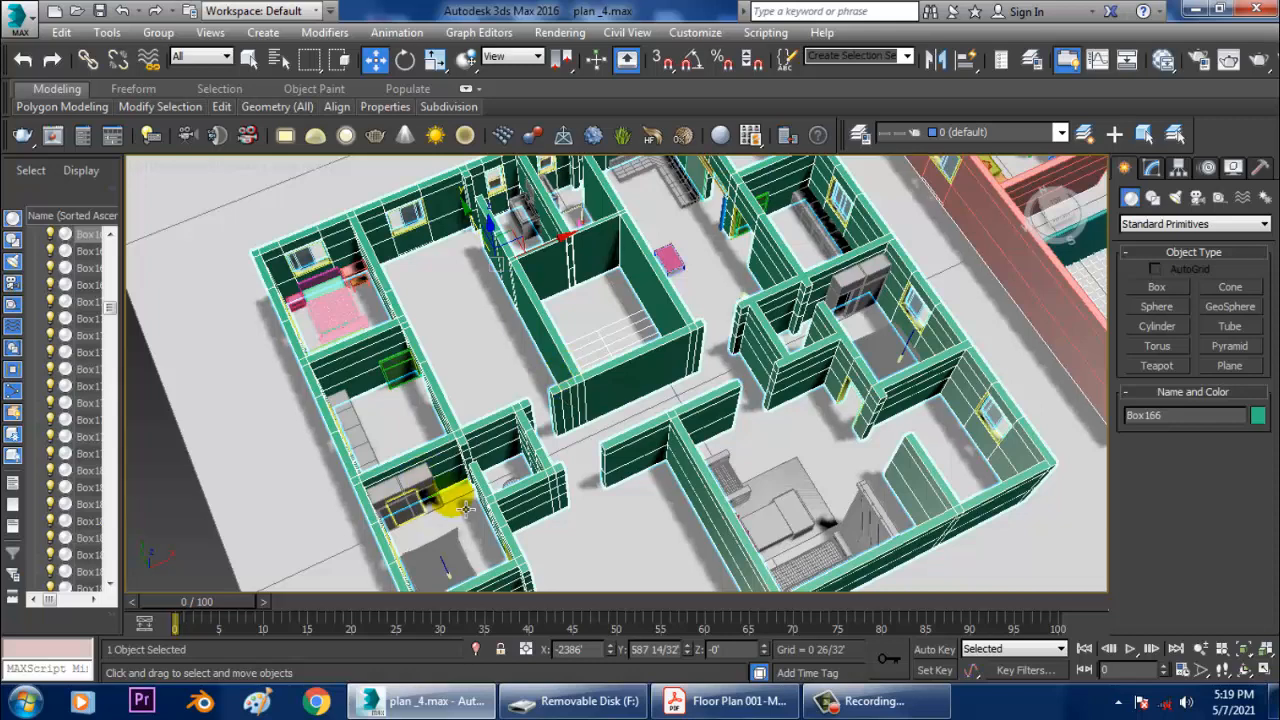
left_click(1152, 169)
left_click(1165, 390)
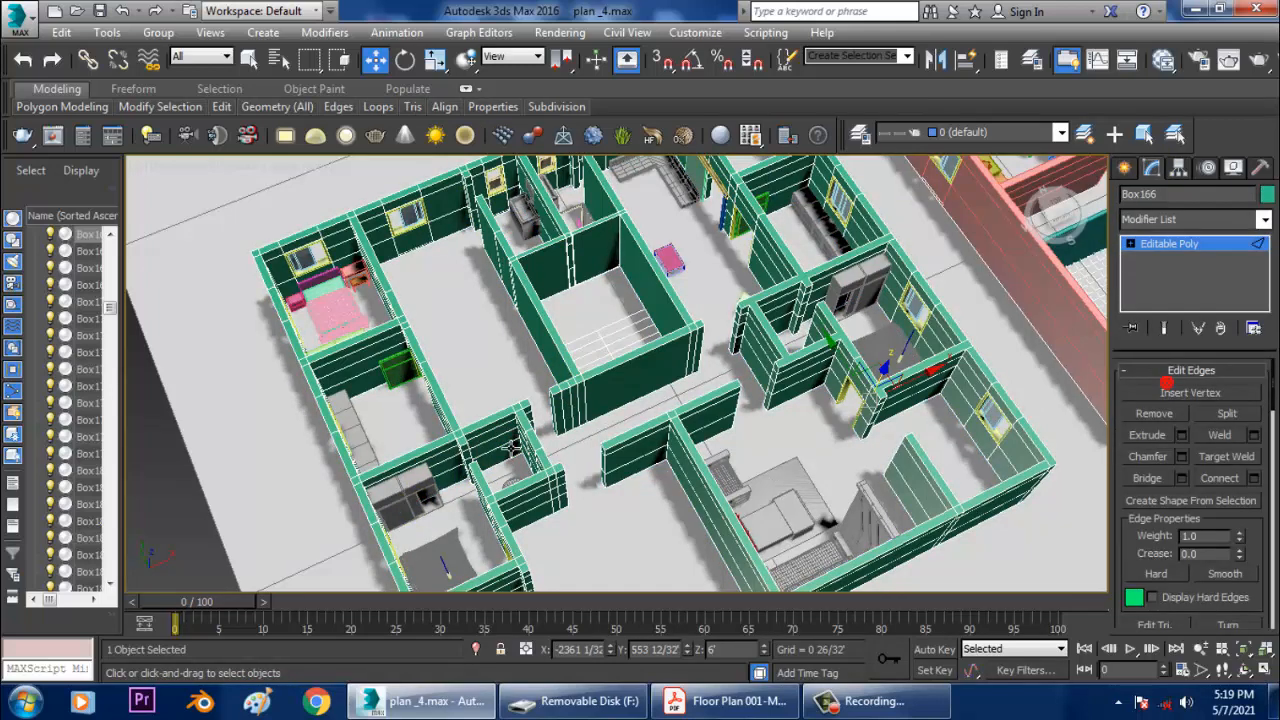
left_click(492, 424)
key("z")
scroll(646, 391, "down", 3)
middle_click_drag(646, 391, 548, 443, "alt")
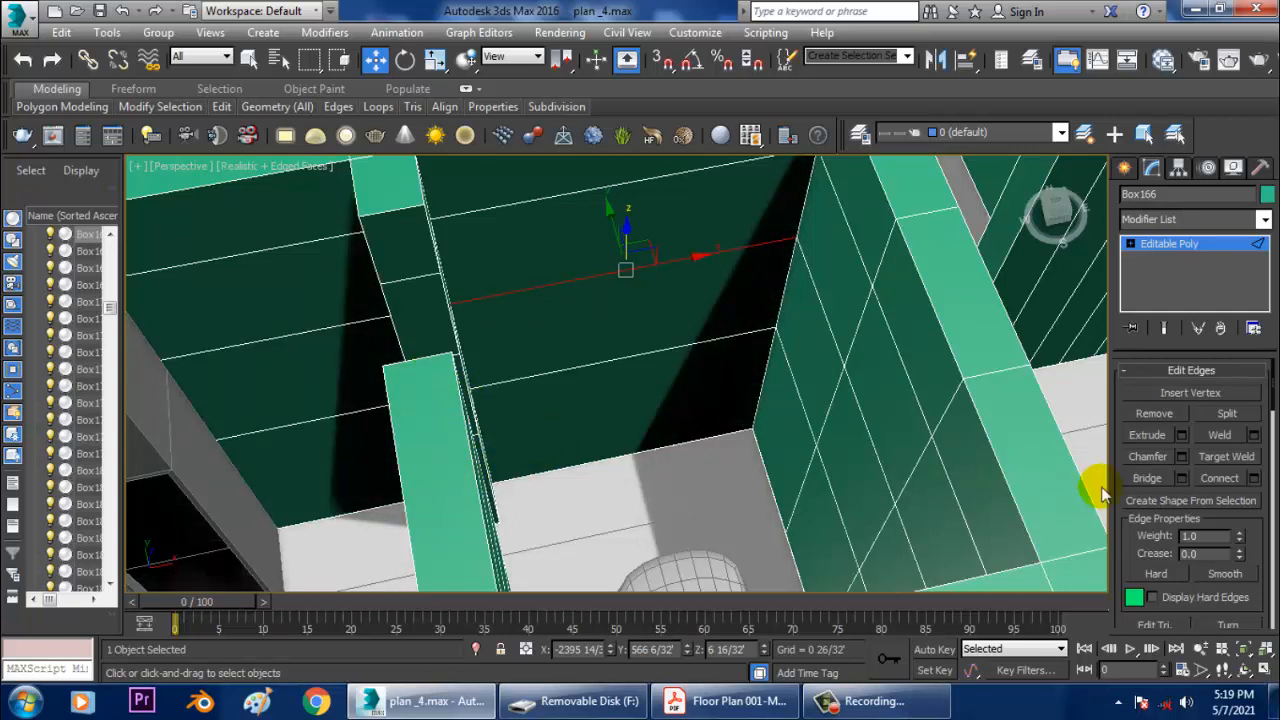
Try to create a sliding door about 1 11/32' wide and 0 6/32' deep beside the toilet in the small bathroom.
left_click(1124, 170)
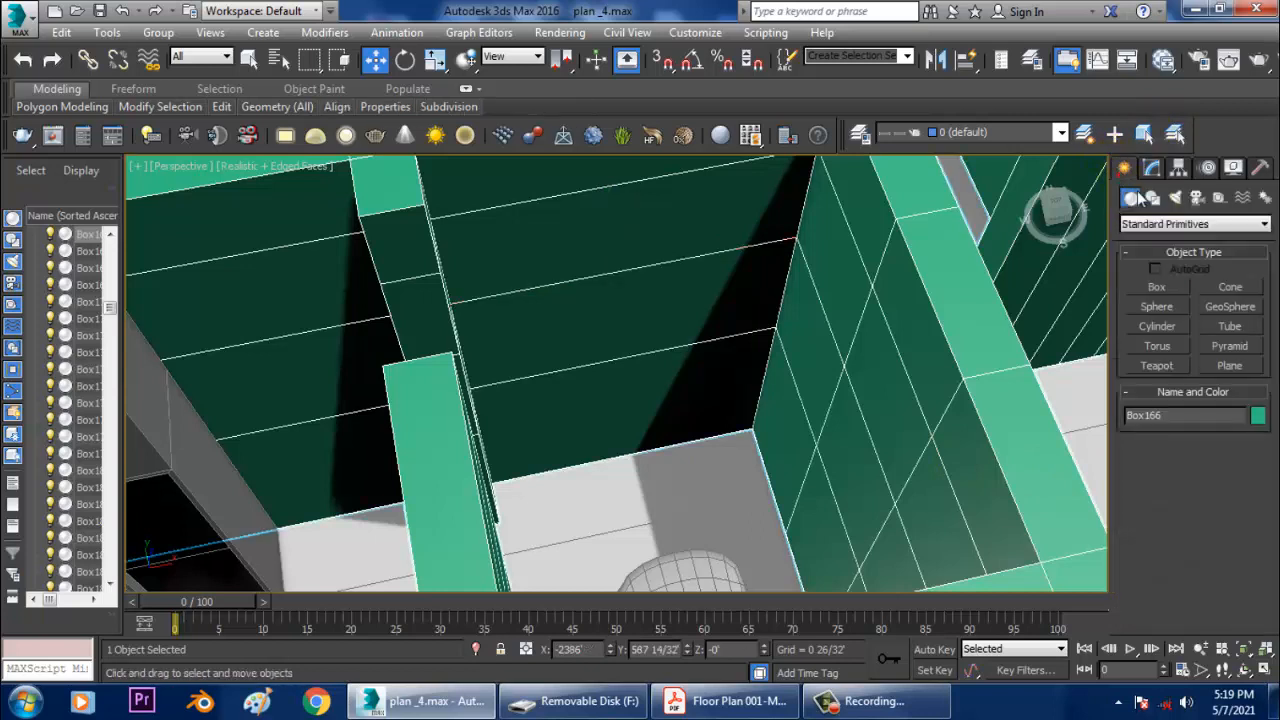
left_click(1164, 226)
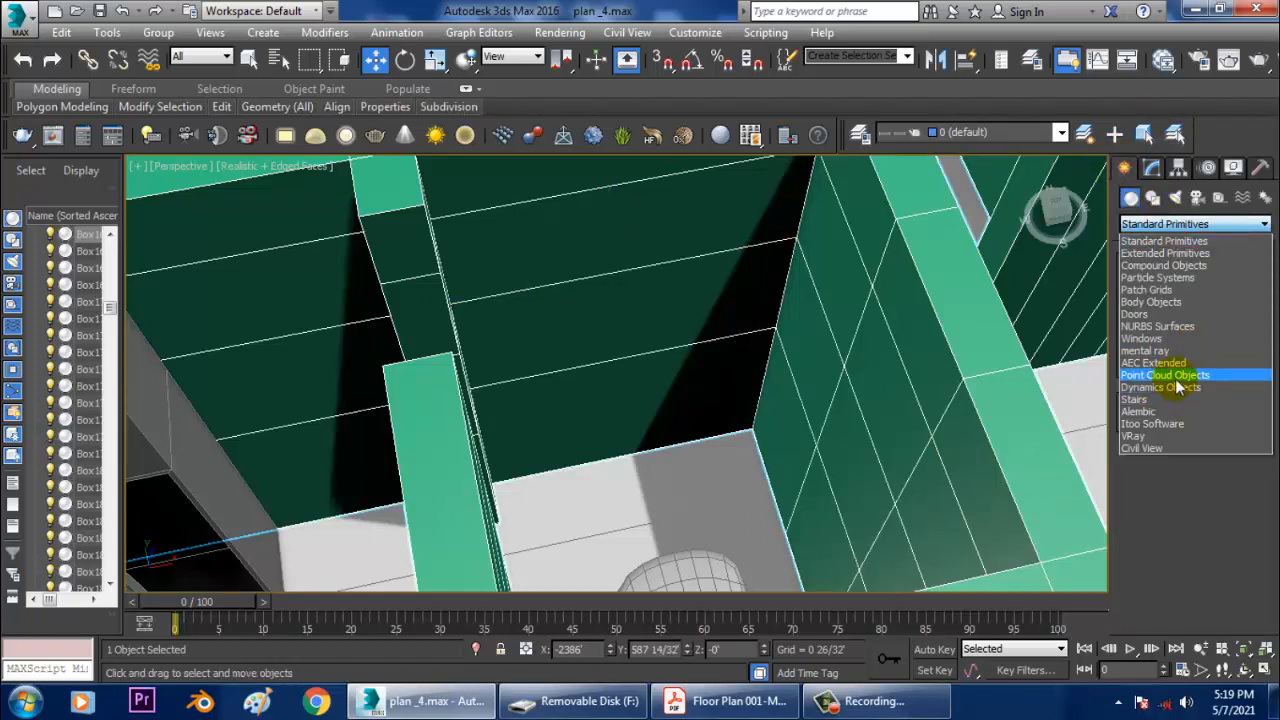
left_click(1152, 315)
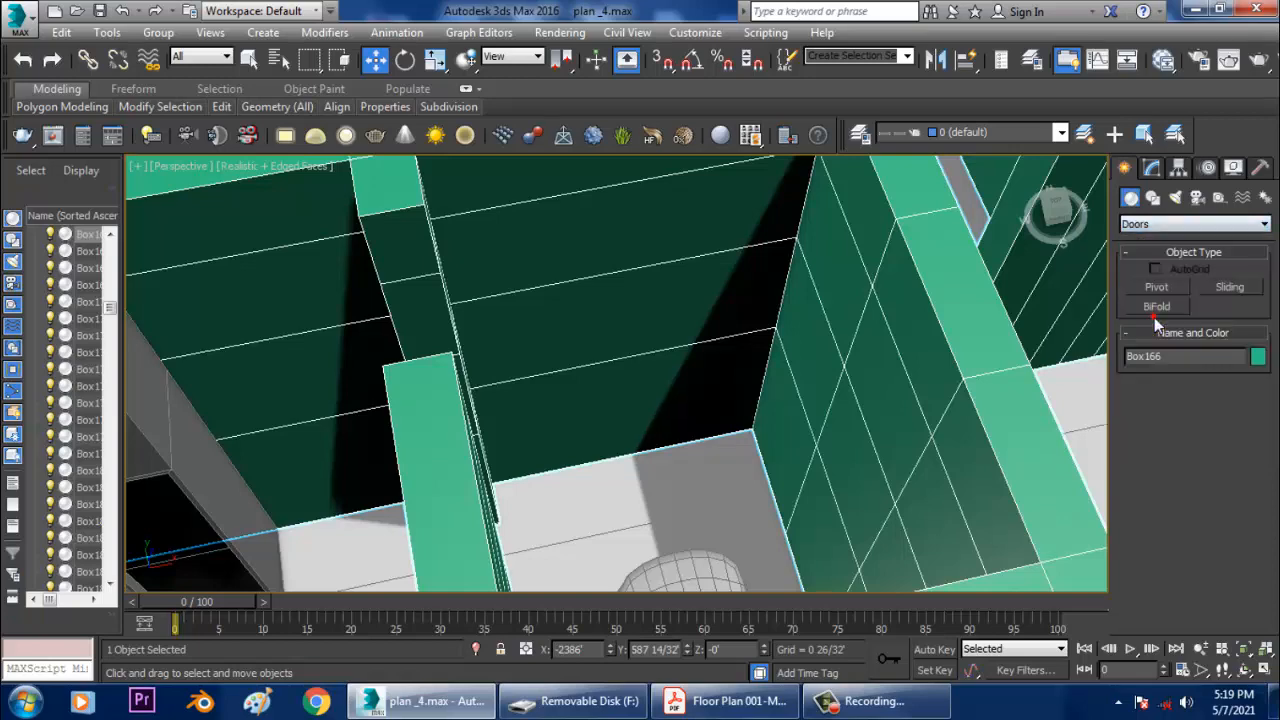
left_click(1241, 290)
middle_click_drag(689, 452, 652, 364, "alt")
scroll(657, 354, "down", 3)
left_click_drag(635, 368, 660, 399)
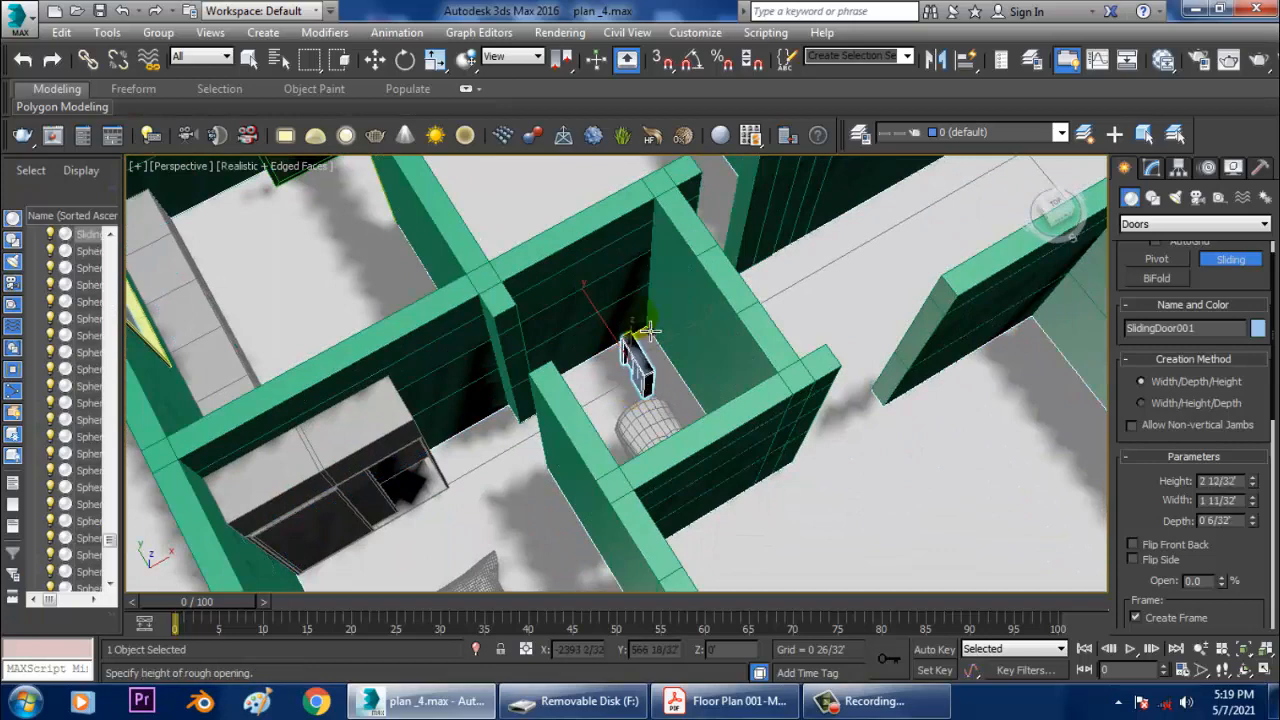
left_click(670, 282)
Resize the sliding door to 5 9/32' high and 1 16/32' wide, and delete it.
scroll(690, 340, "up", 8)
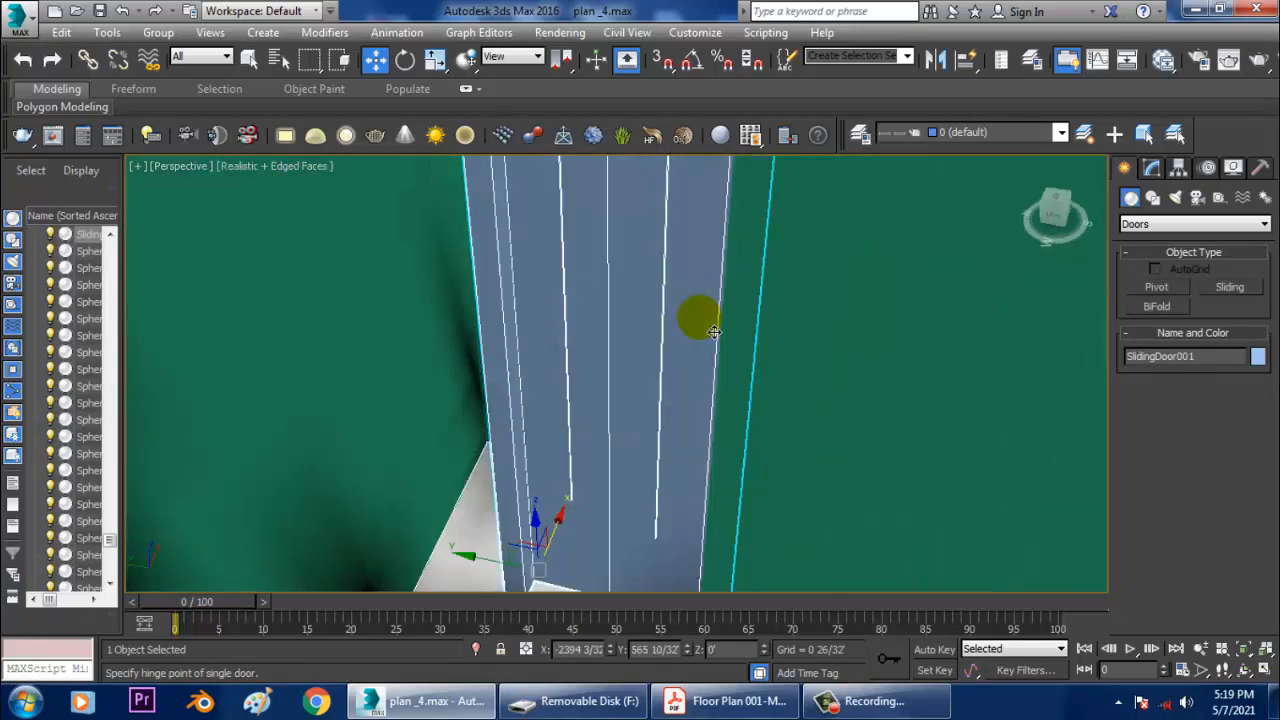
scroll(700, 375, "down", 6)
left_click(1154, 168)
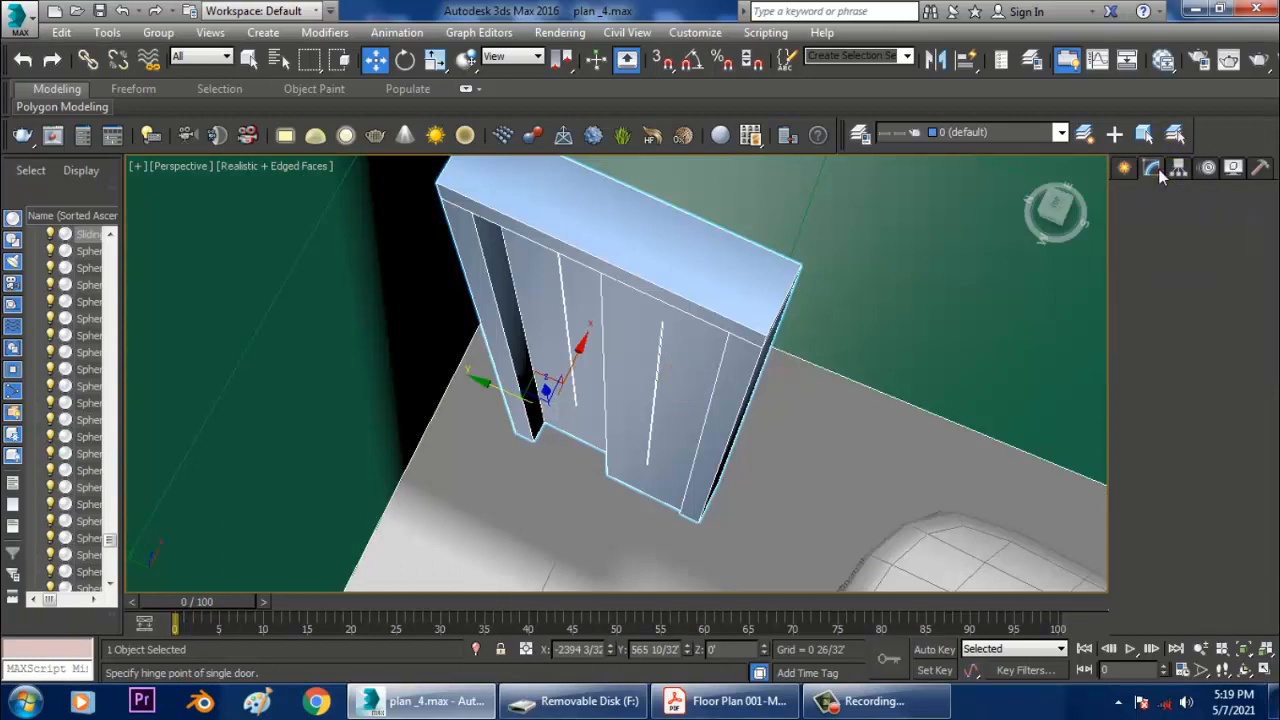
left_click_drag(1222, 497, 38, 524)
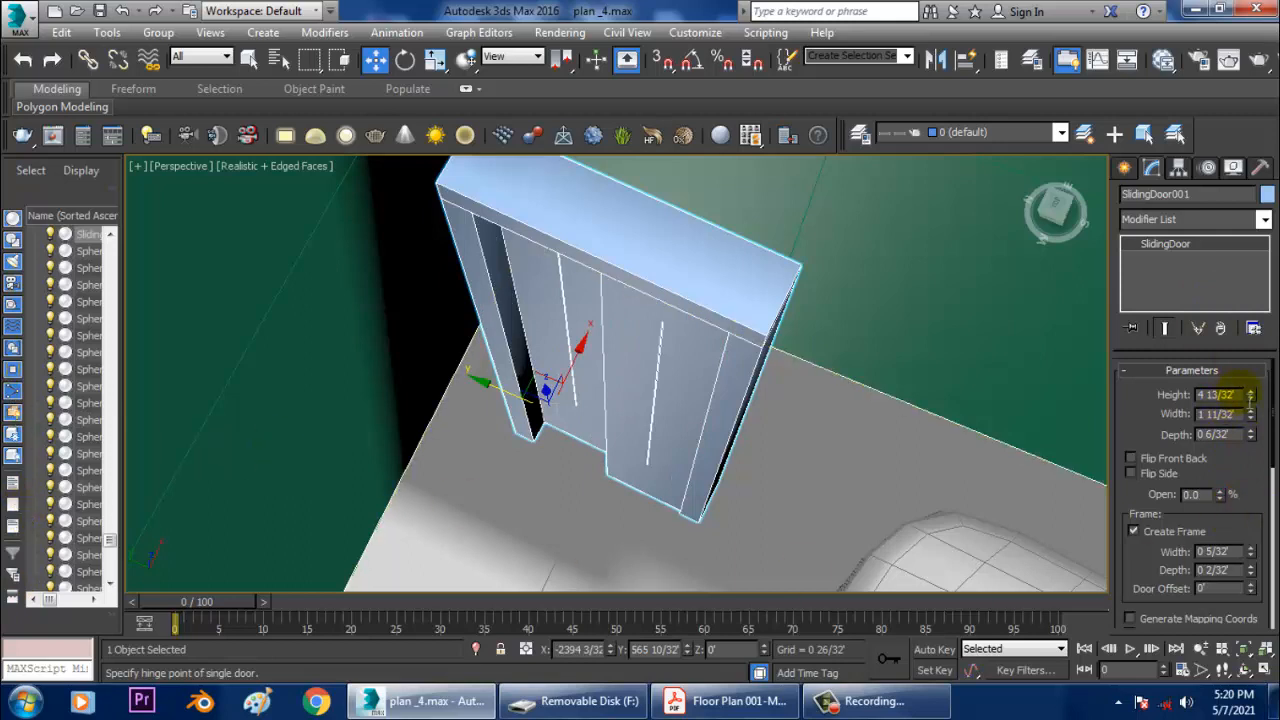
mouse_move(1250, 398)
left_mouse_down()
mouse_move(1268, 420)
mouse_move(1254, 370)
mouse_move(1276, 462)
mouse_move(1272, 405)
left_mouse_up()
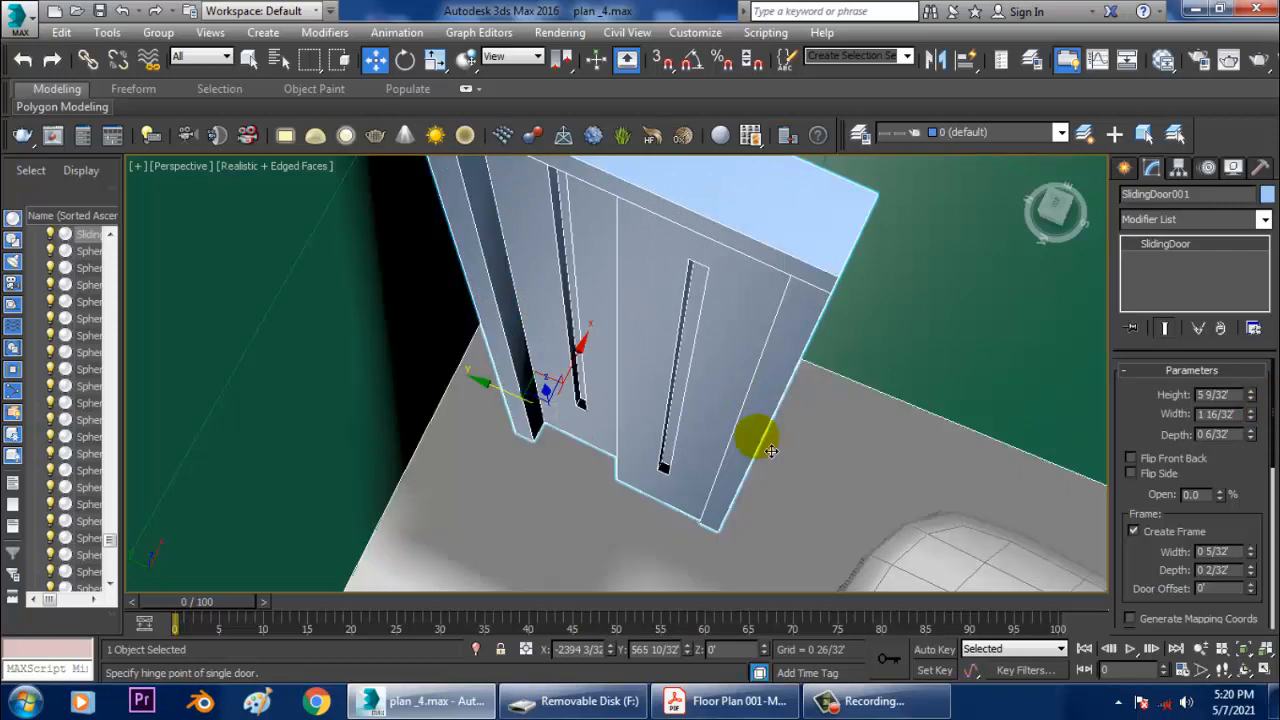
key("Delete")
Draw a flat box about 1 11/32' long and 2 14/32' wide on the small bathroom's floor beside the toilet.
scroll(700, 408, "down", 2)
middle_click_drag(754, 421, 644, 382, "alt")
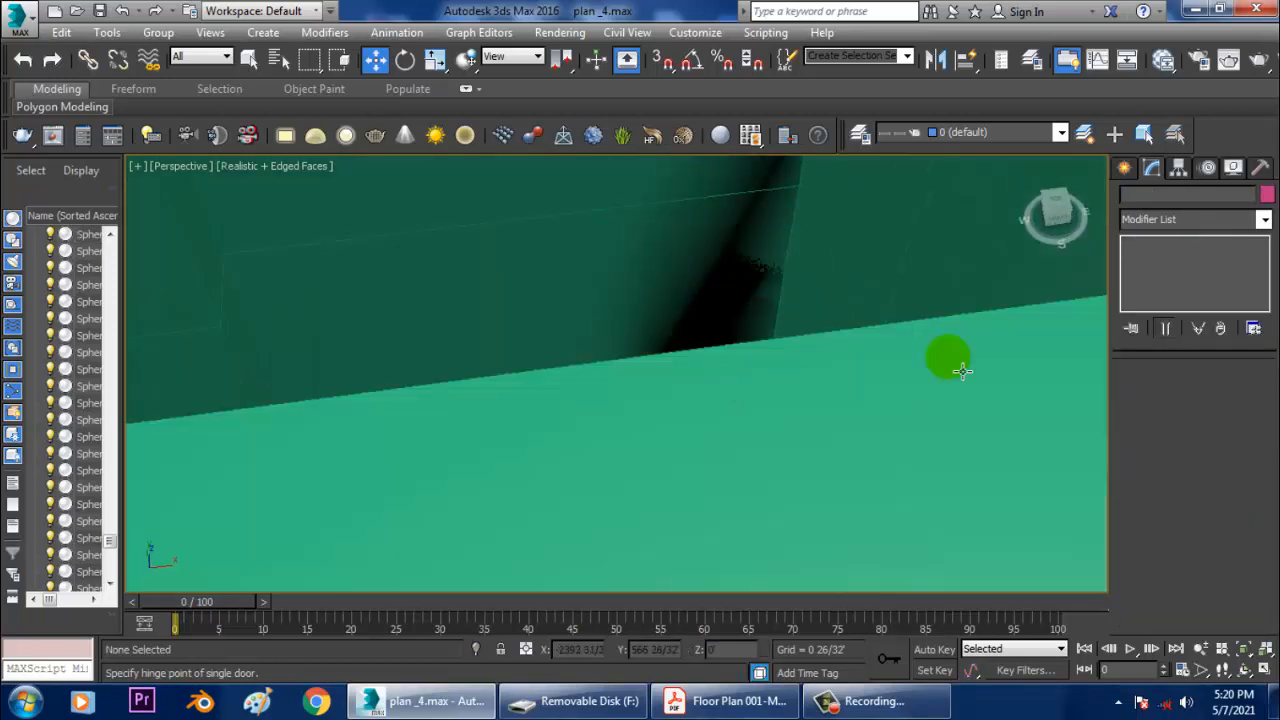
left_click(1124, 168)
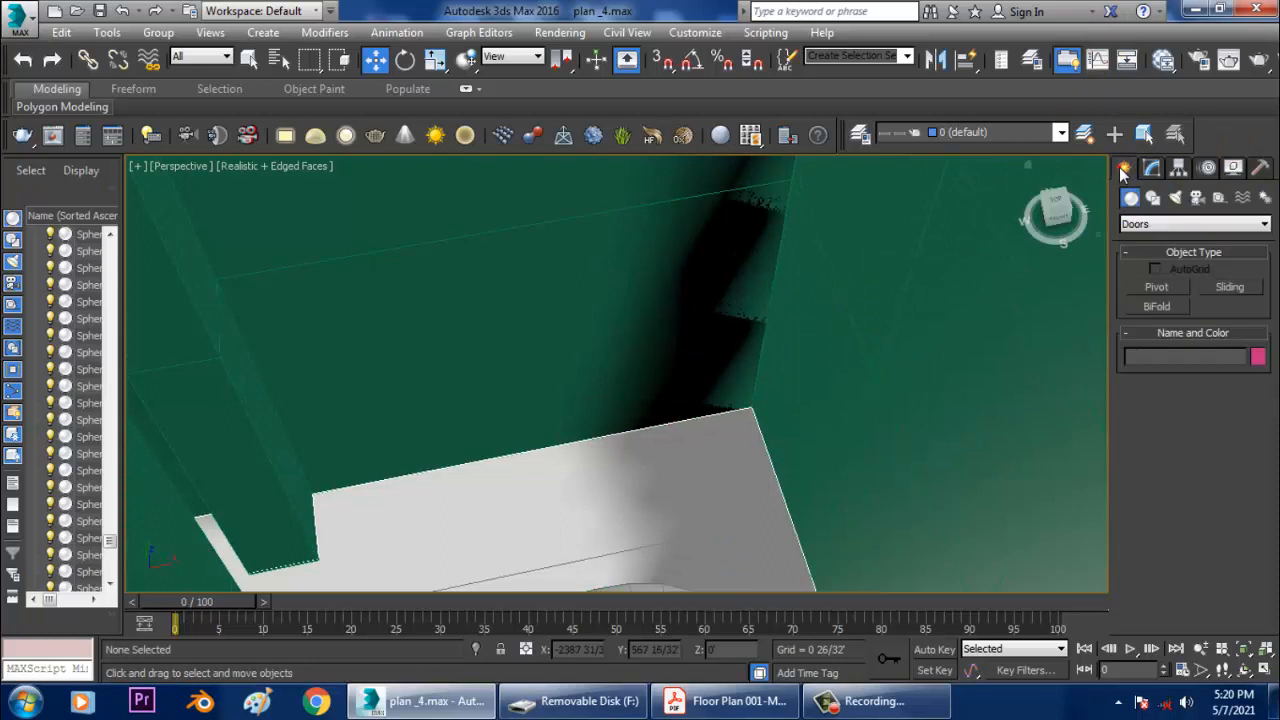
left_click(1153, 226)
left_click(1155, 240)
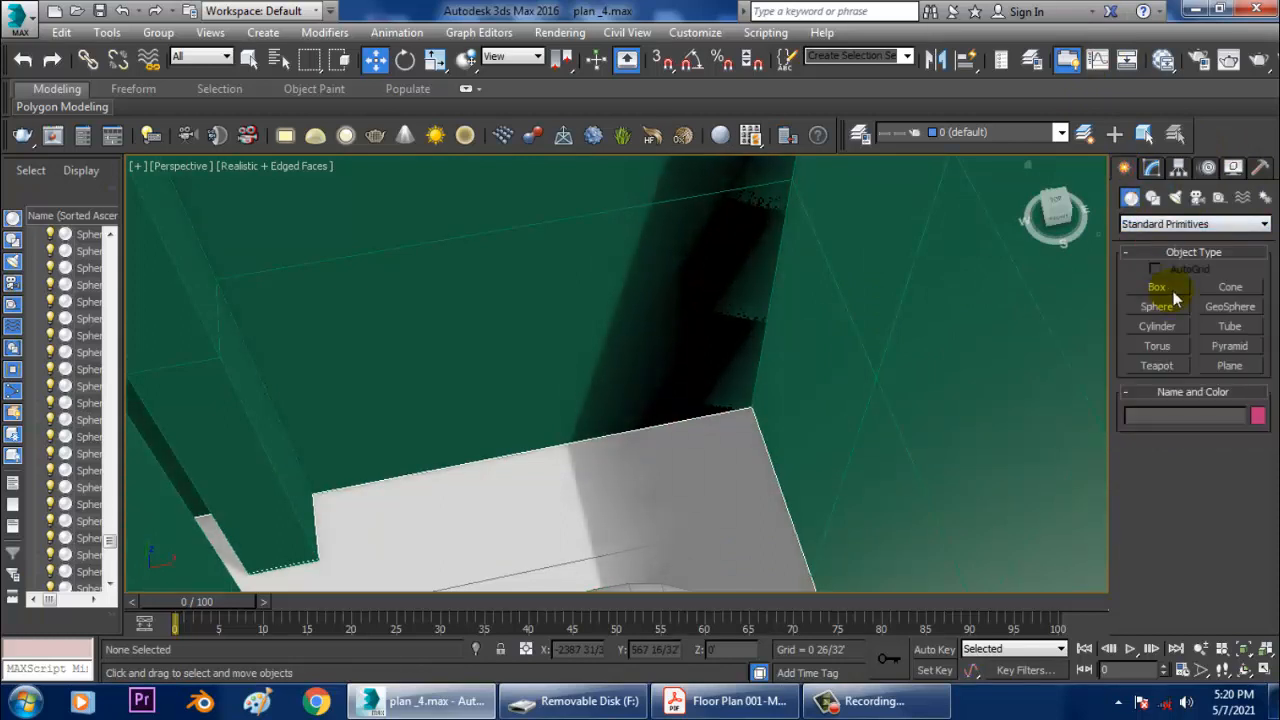
left_click(1169, 286)
scroll(566, 517, "up", 5)
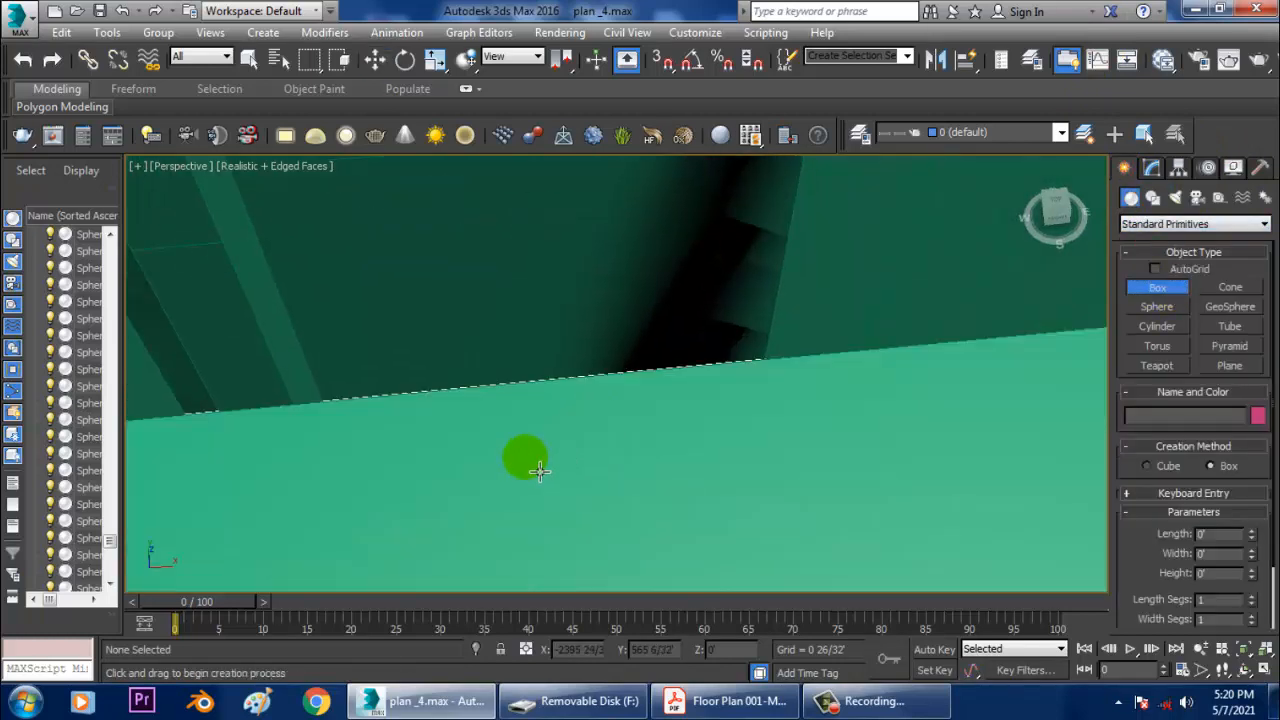
scroll(538, 470, "down", 4)
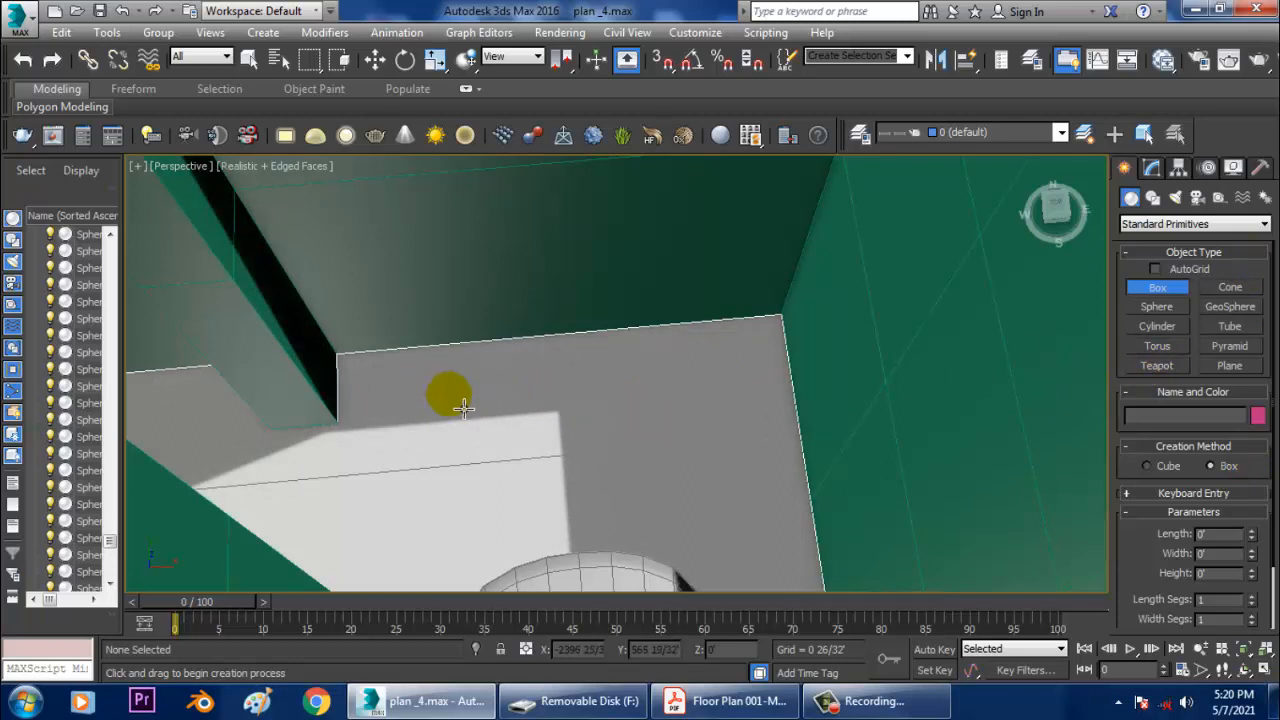
left_click_drag(440, 401, 665, 497)
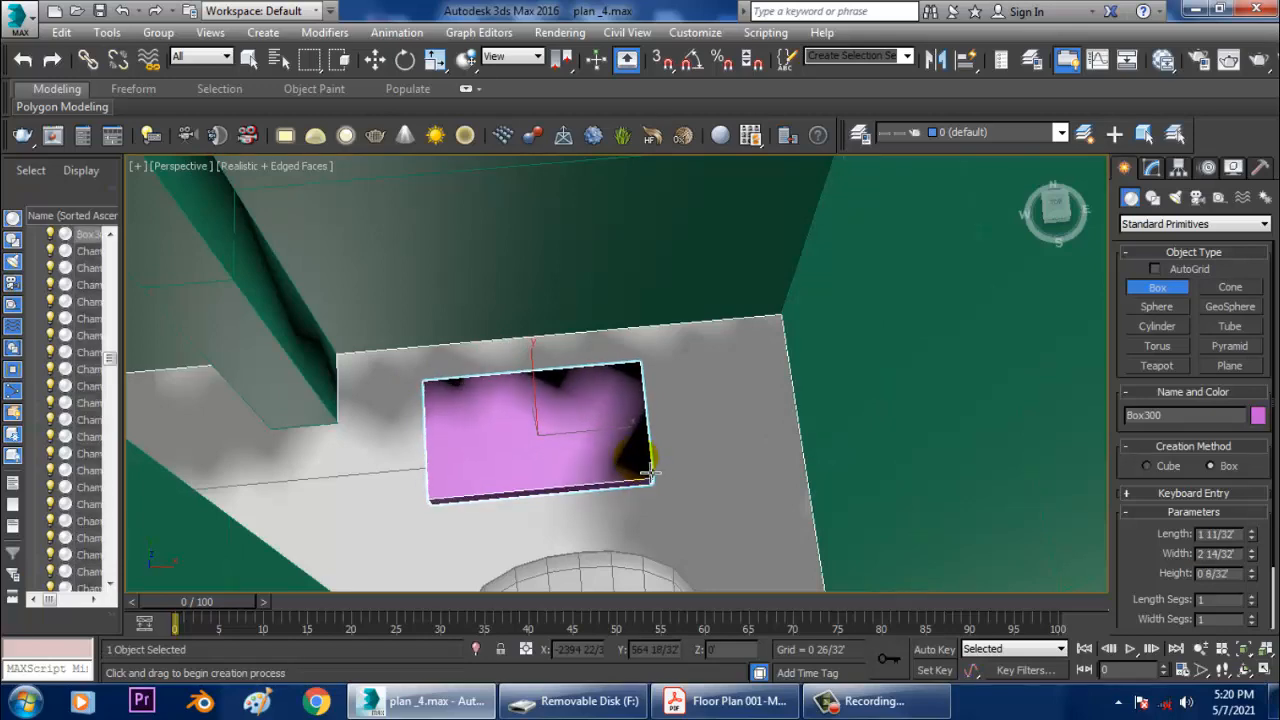
left_click(646, 466)
right_click(646, 466)
Isolate the box, raised to about 3 17/32' in Z, and convert it to an Editable Poly.
middle_click_drag(646, 466, 645, 360, "alt")
key("alt+q")
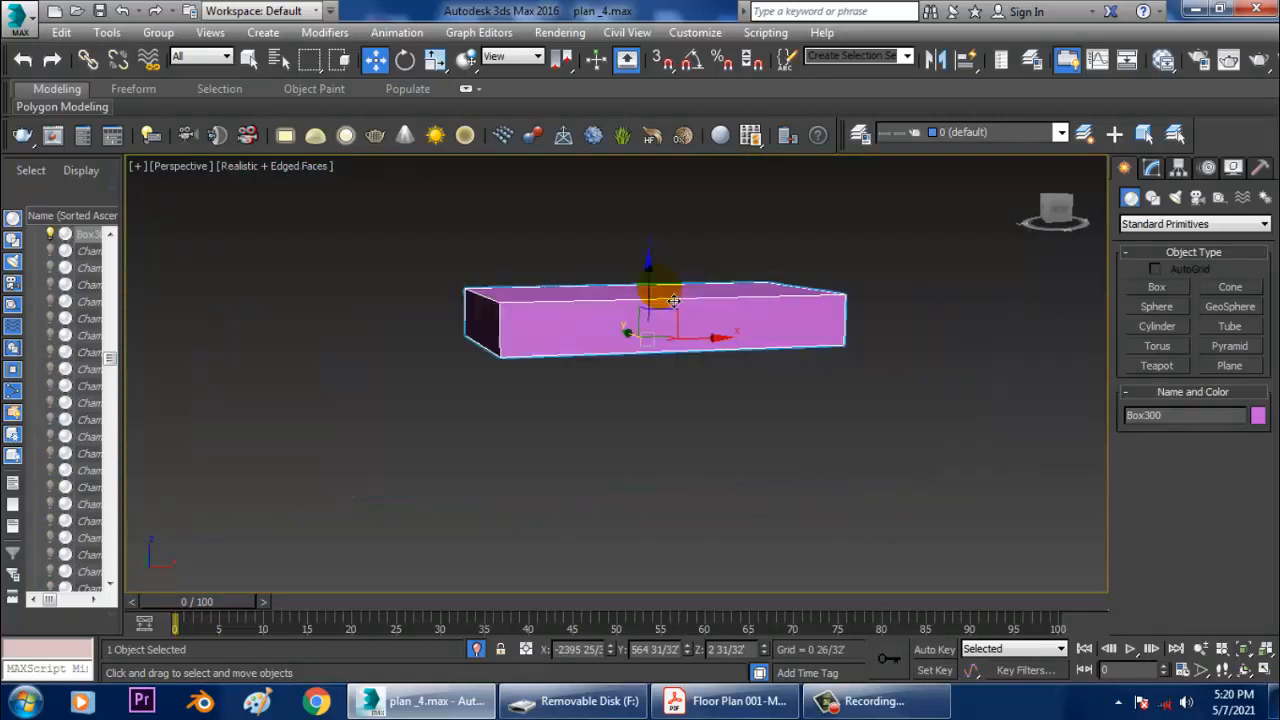
middle_click_drag(661, 217, 674, 363, "alt")
right_click(680, 312)
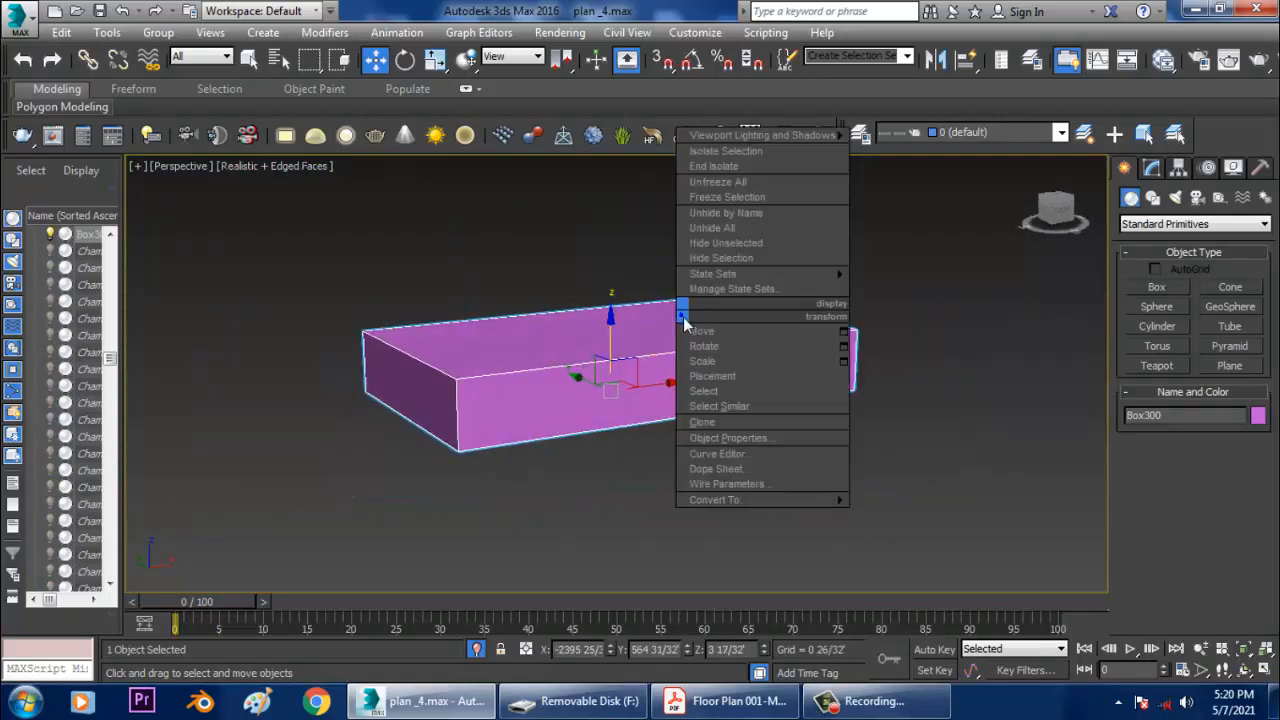
mouse_move(766, 500)
left_click(915, 515)
Inset the box's top polygon by 0 7/32' to form a rim.
middle_click_drag(911, 523, 855, 385, "alt")
left_click(1211, 391)
left_click(766, 366)
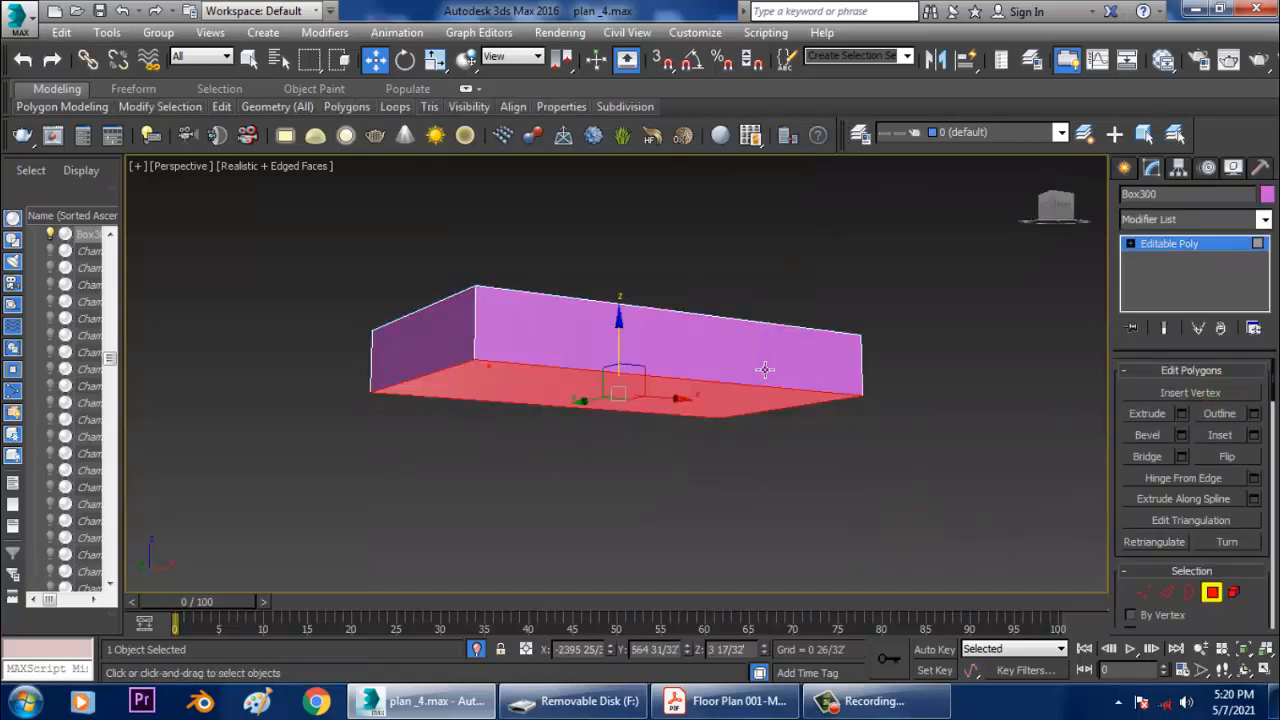
middle_click_drag(766, 366, 623, 294, "alt")
left_click(647, 361)
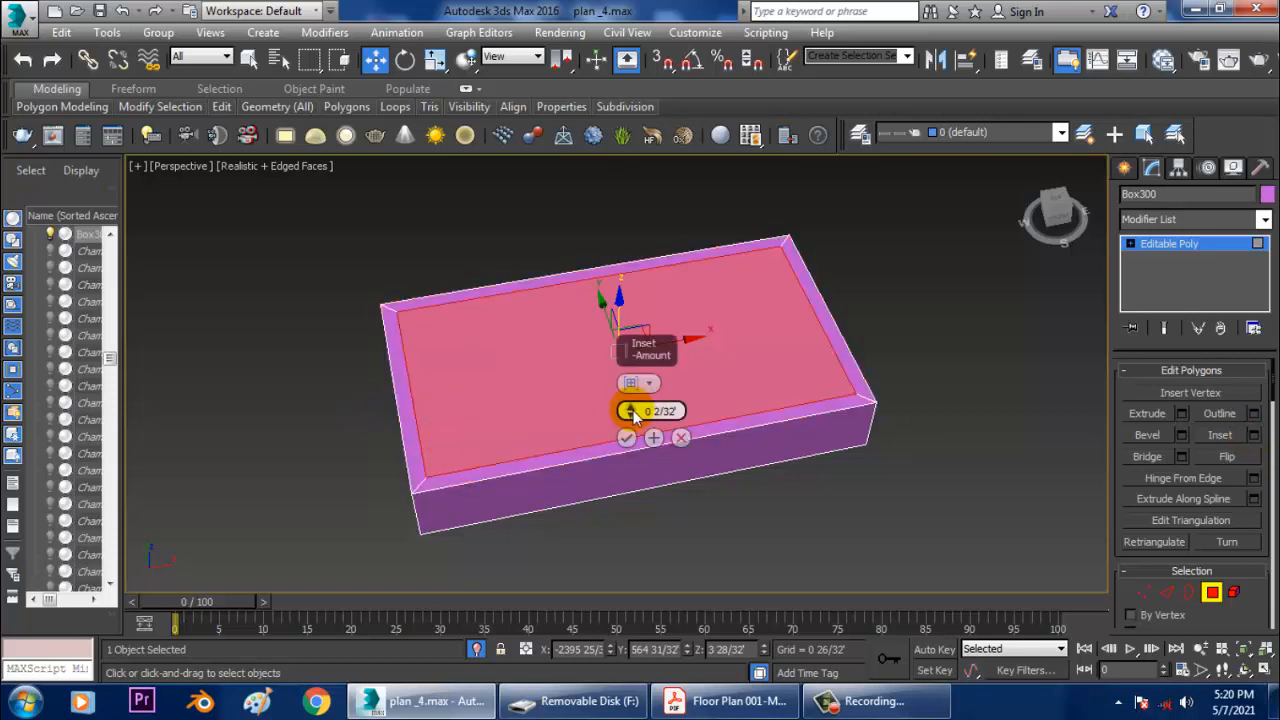
left_click_drag(632, 410, 632, 406)
left_click(653, 438)
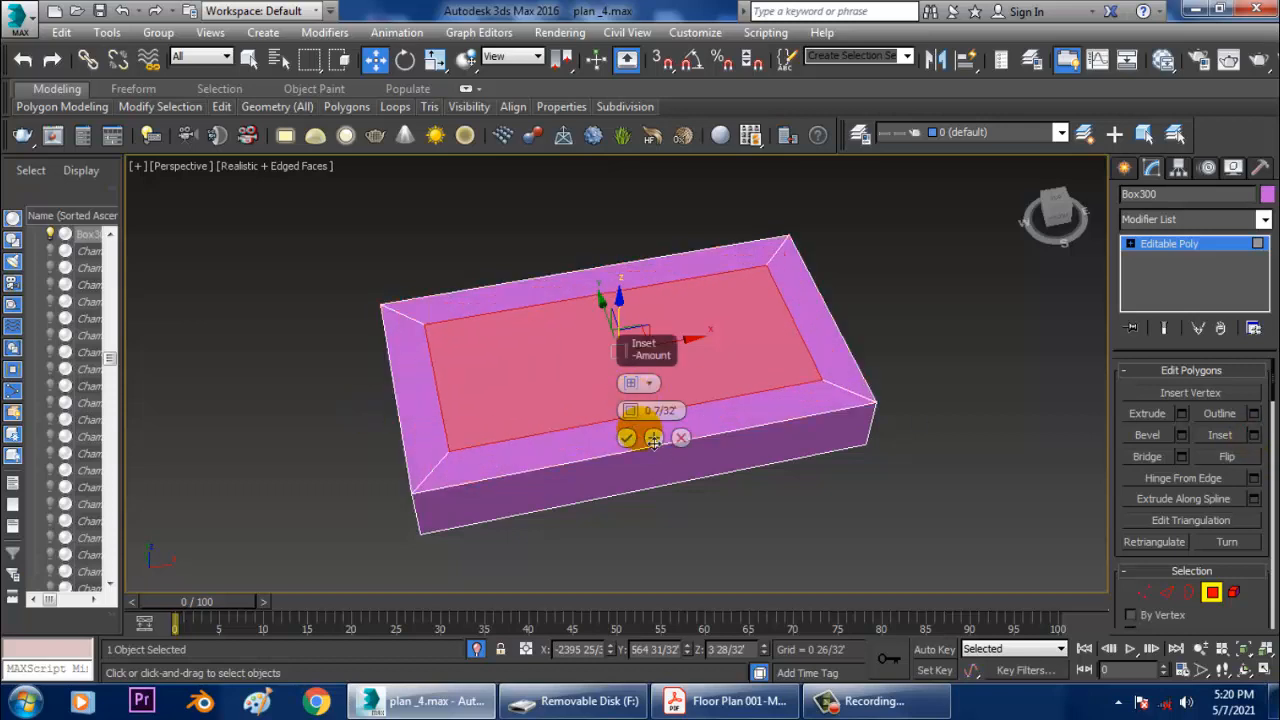
left_click(625, 446)
Bevel the inset top polygon downward with a height of -0 7/32' and an outline of -0 2/32' to hollow the basin.
middle_click_drag(669, 420, 745, 272, "alt")
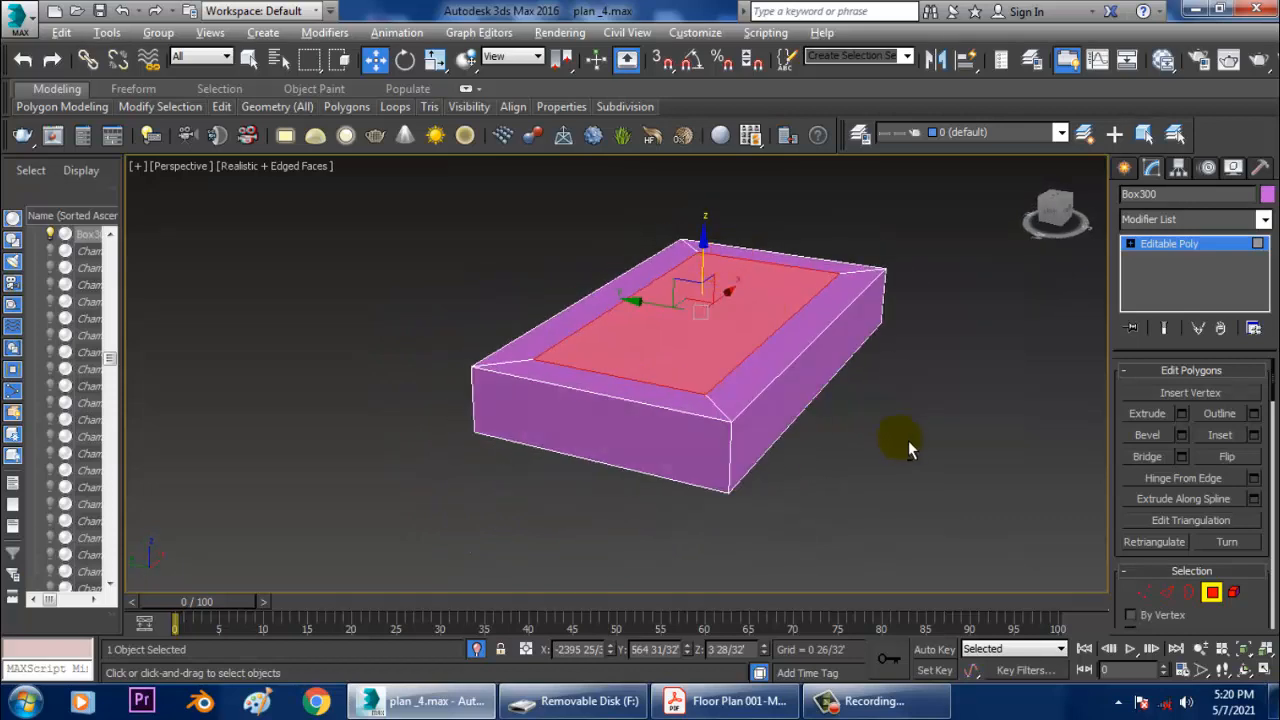
middle_click_drag(908, 440, 918, 481, "alt")
middle_click_drag(966, 411, 985, 400, "alt")
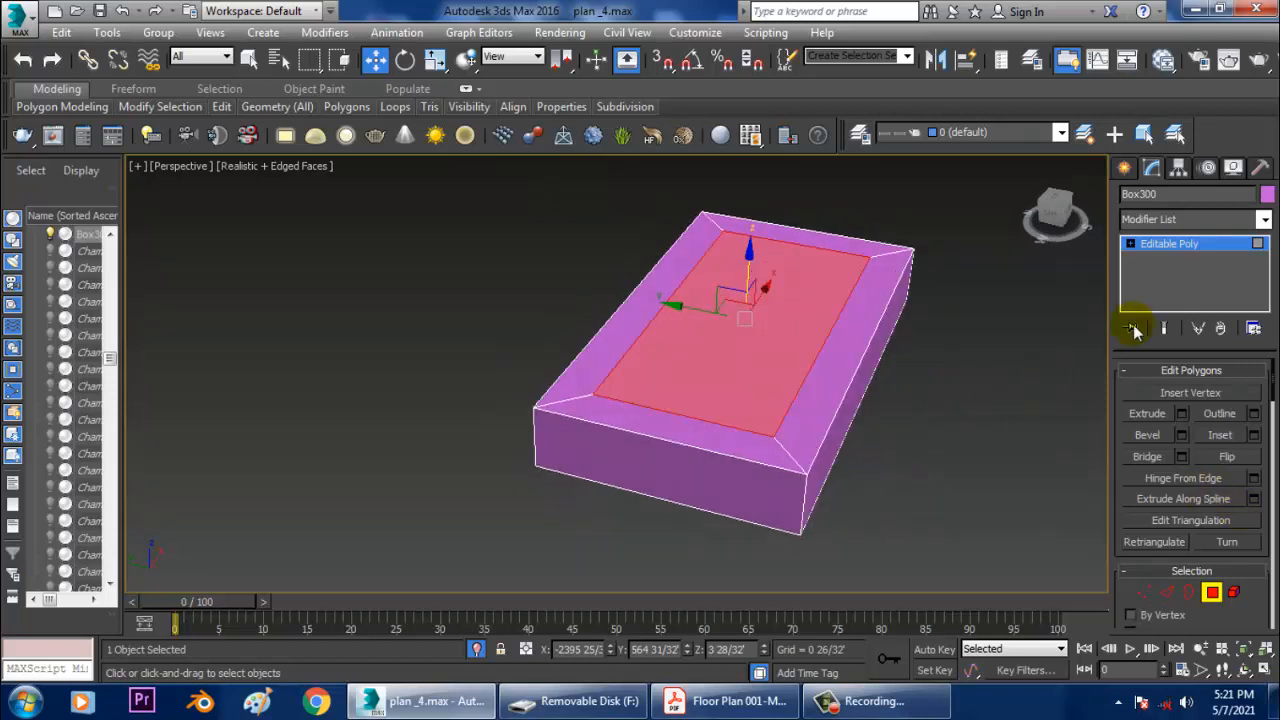
left_click(1185, 594)
middle_click_drag(834, 429, 673, 369, "alt")
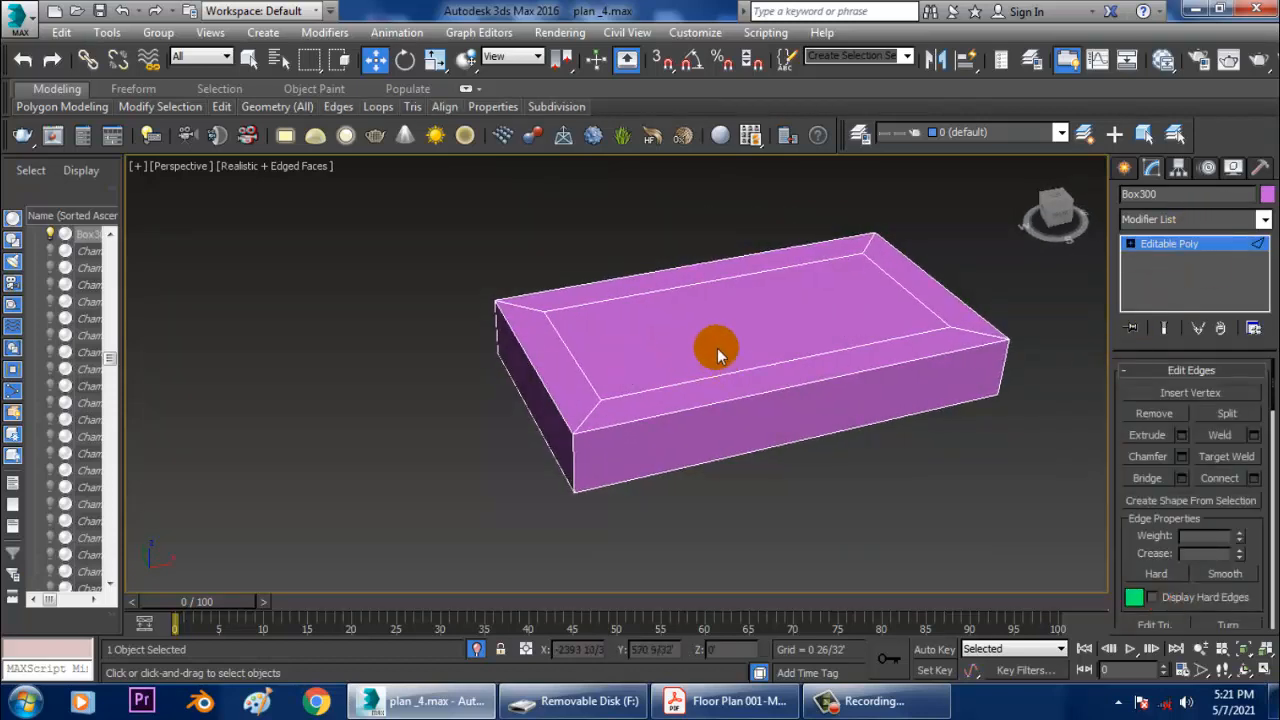
key("4")
left_click(717, 348)
left_click(1181, 435)
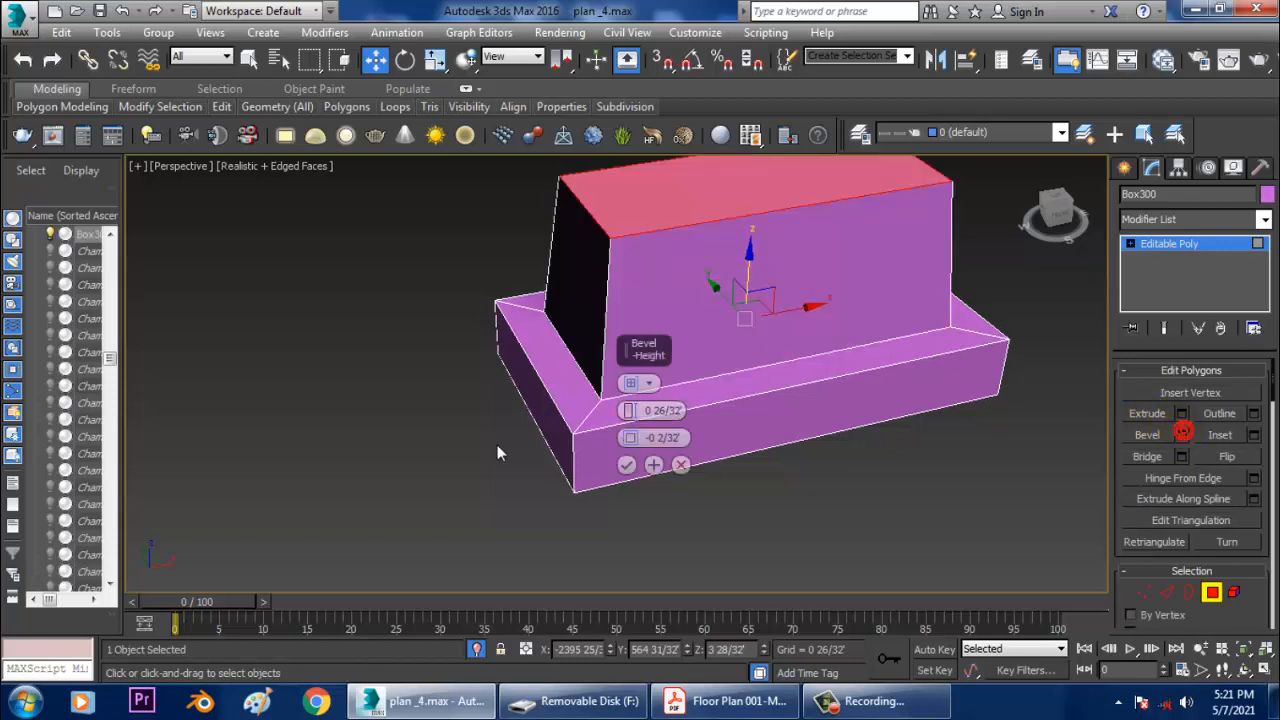
left_click_drag(630, 410, 659, 495)
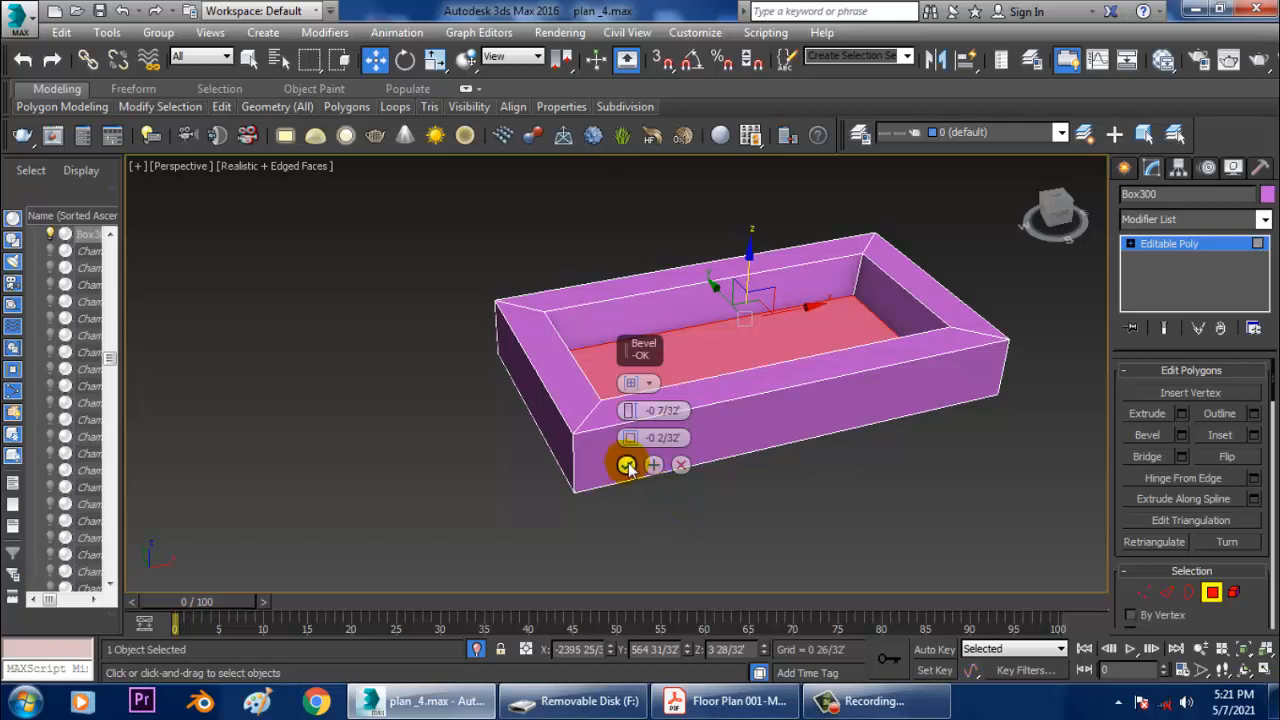
left_click(627, 464)
Scale down the recessed floor polygon so the basin's inner walls slope inward.
middle_click_drag(774, 425, 806, 446)
key("r")
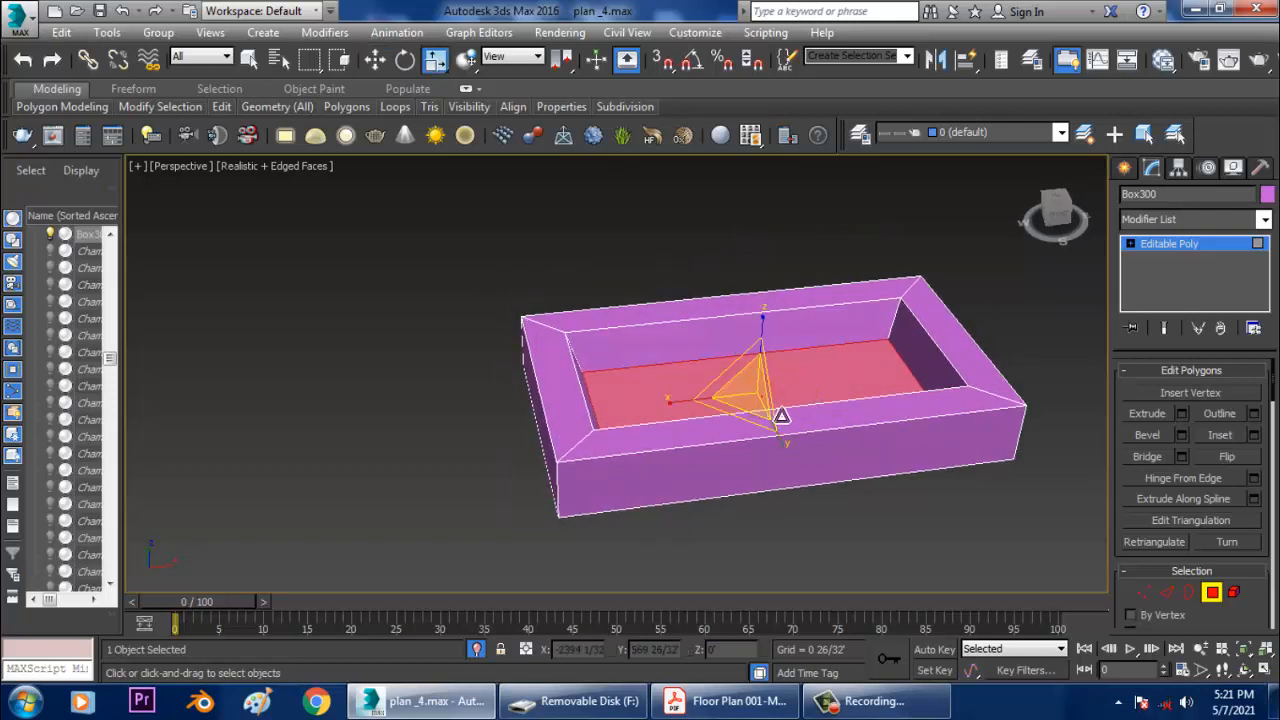
key("w")
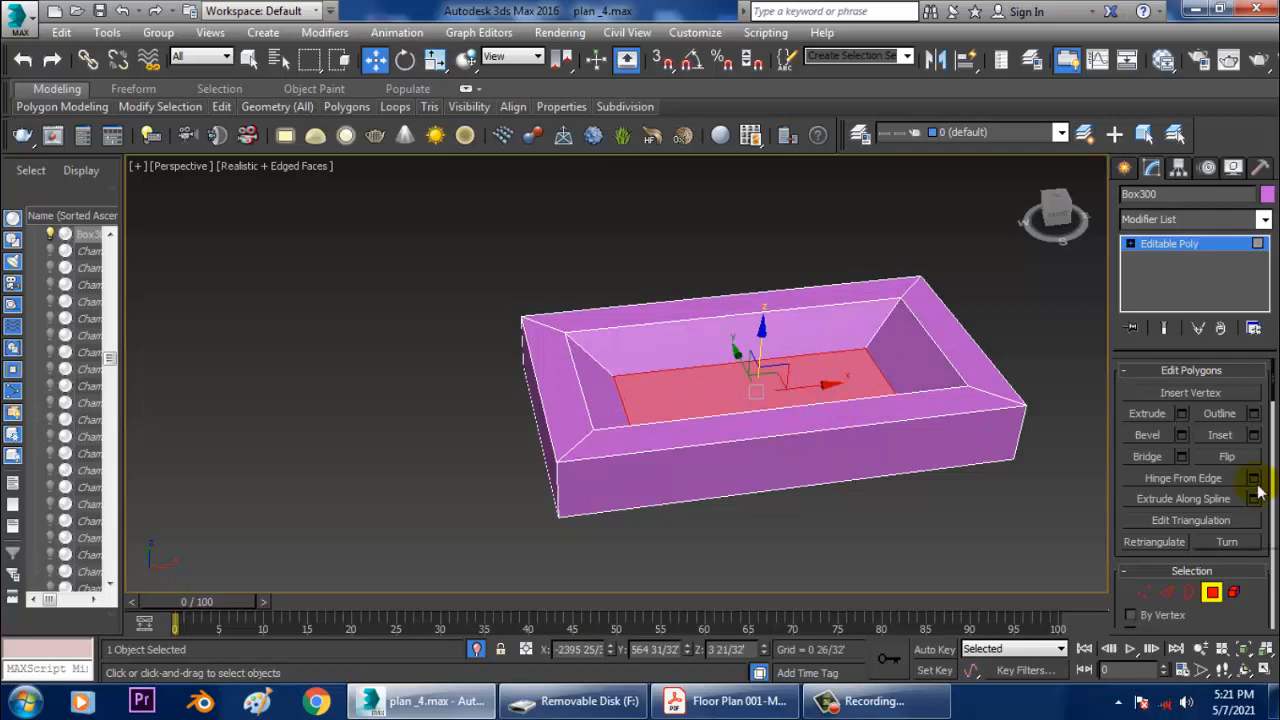
left_click(1165, 594)
middle_click_drag(780, 330, 802, 325, "alt")
Apply a TurboSmooth modifier with 1 iteration to the basin.
left_click(1160, 219)
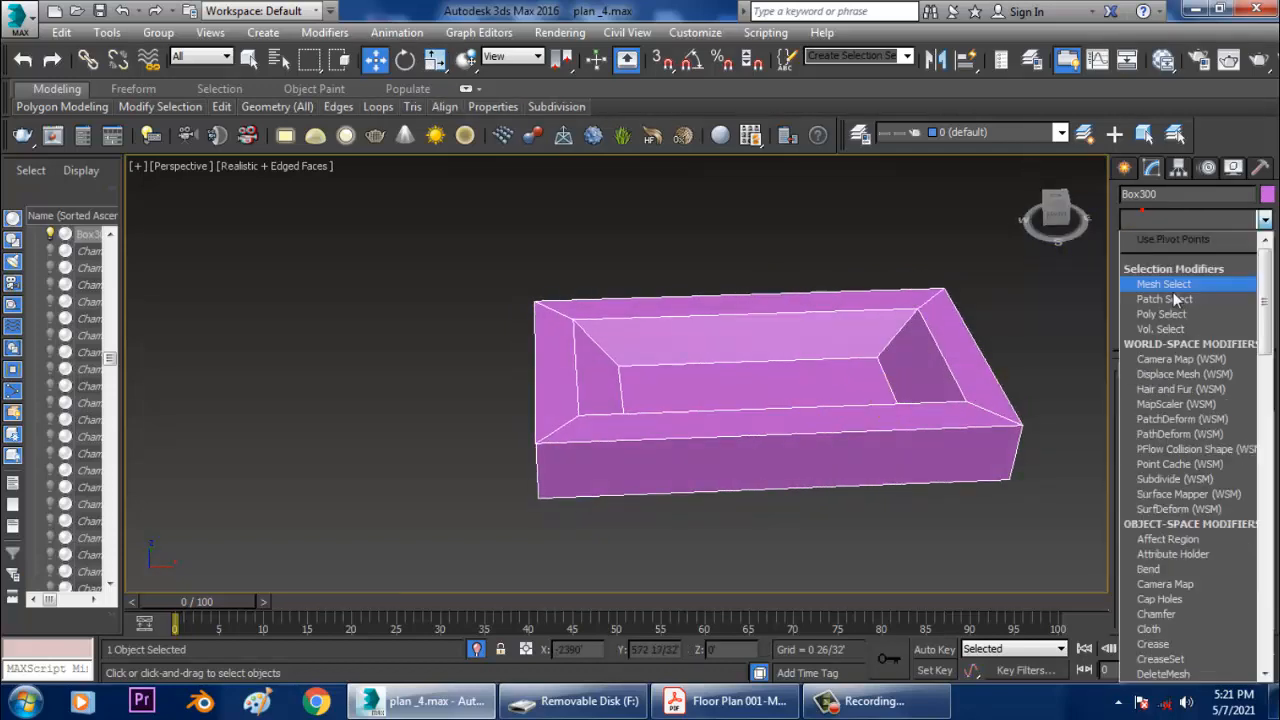
key("t")
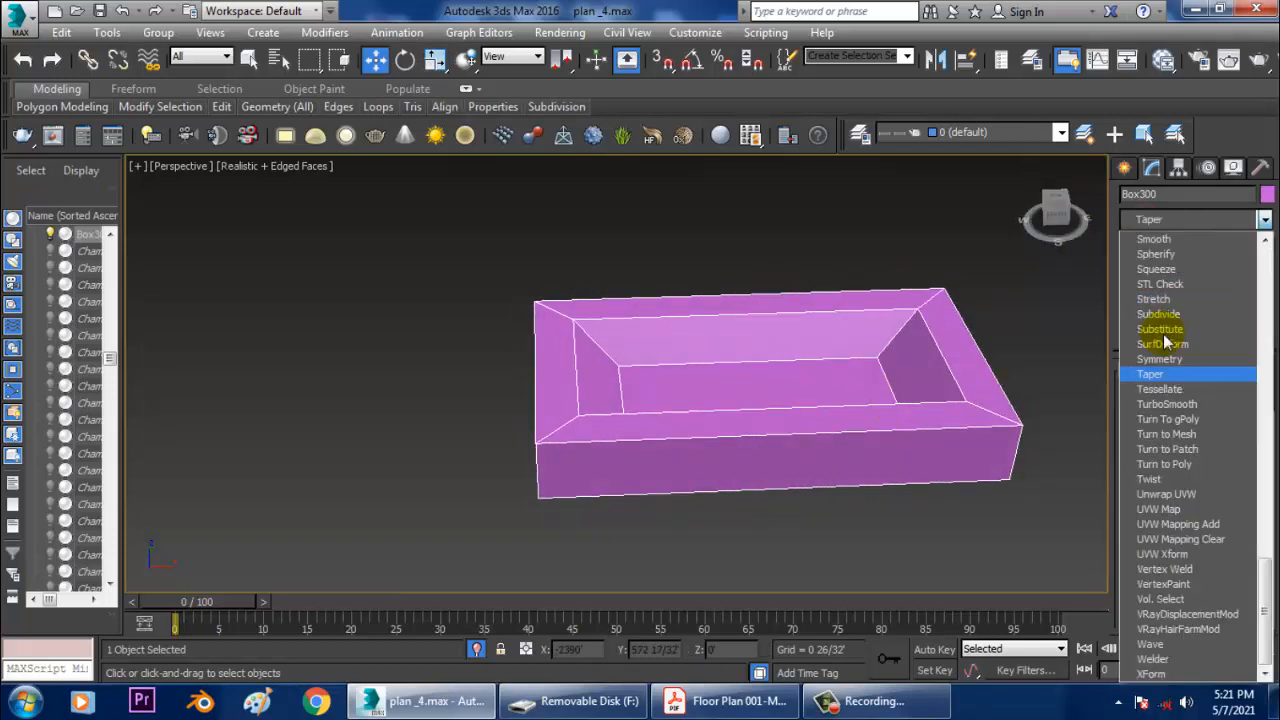
left_click(1167, 404)
middle_click_drag(745, 395, 718, 364, "alt")
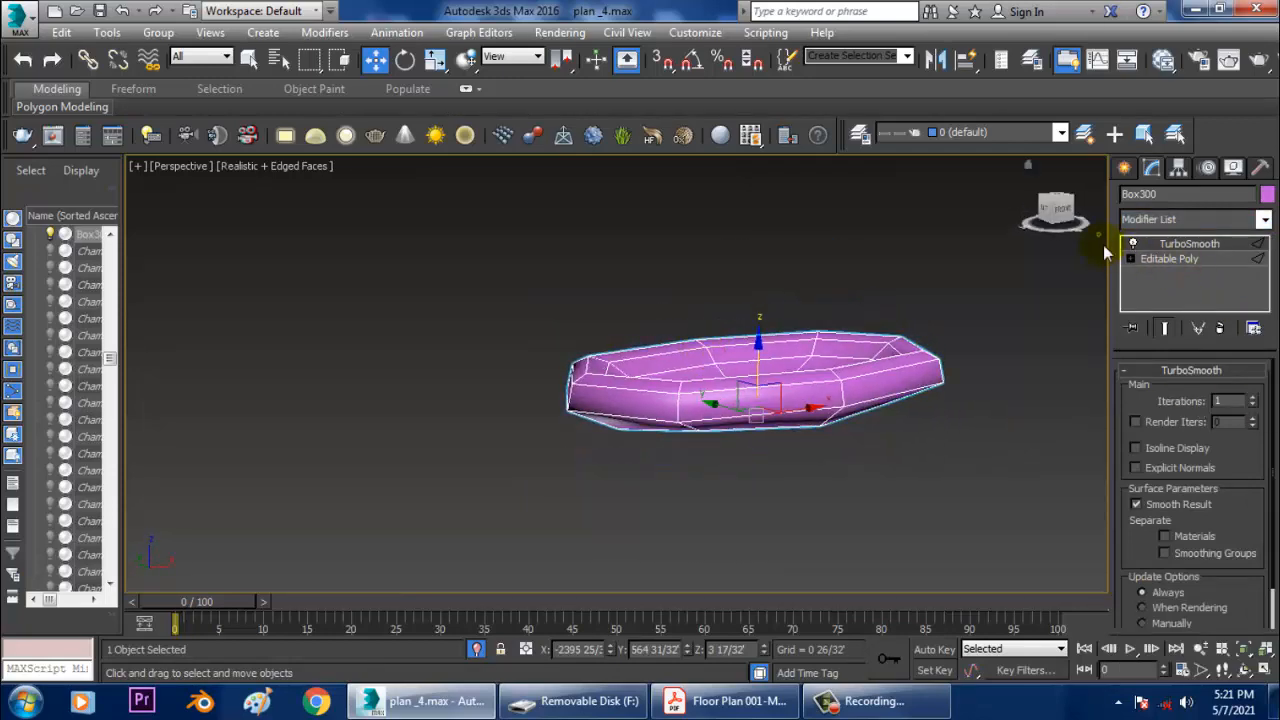
Switch off the basin's TurboSmooth, connect its vertical edges with 1 segment around the outer sides, and switch the smoothing back on.
left_click(1132, 243)
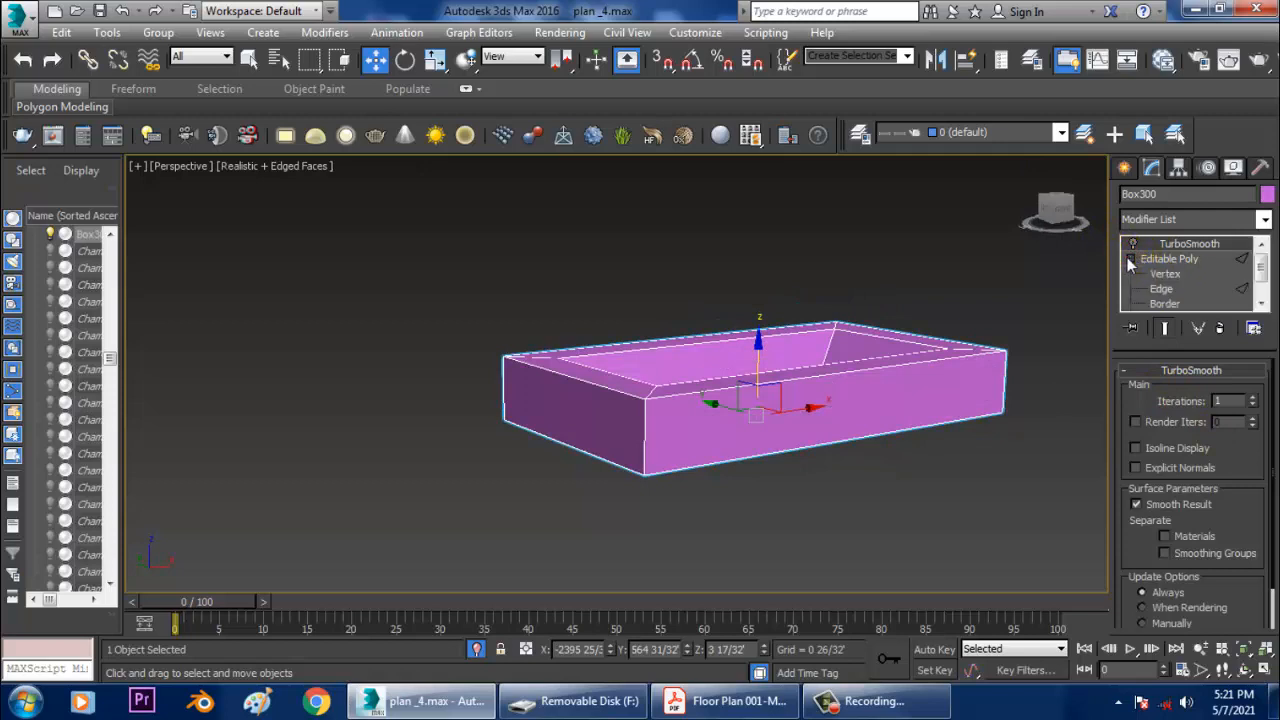
left_click(1160, 288)
left_click(651, 443)
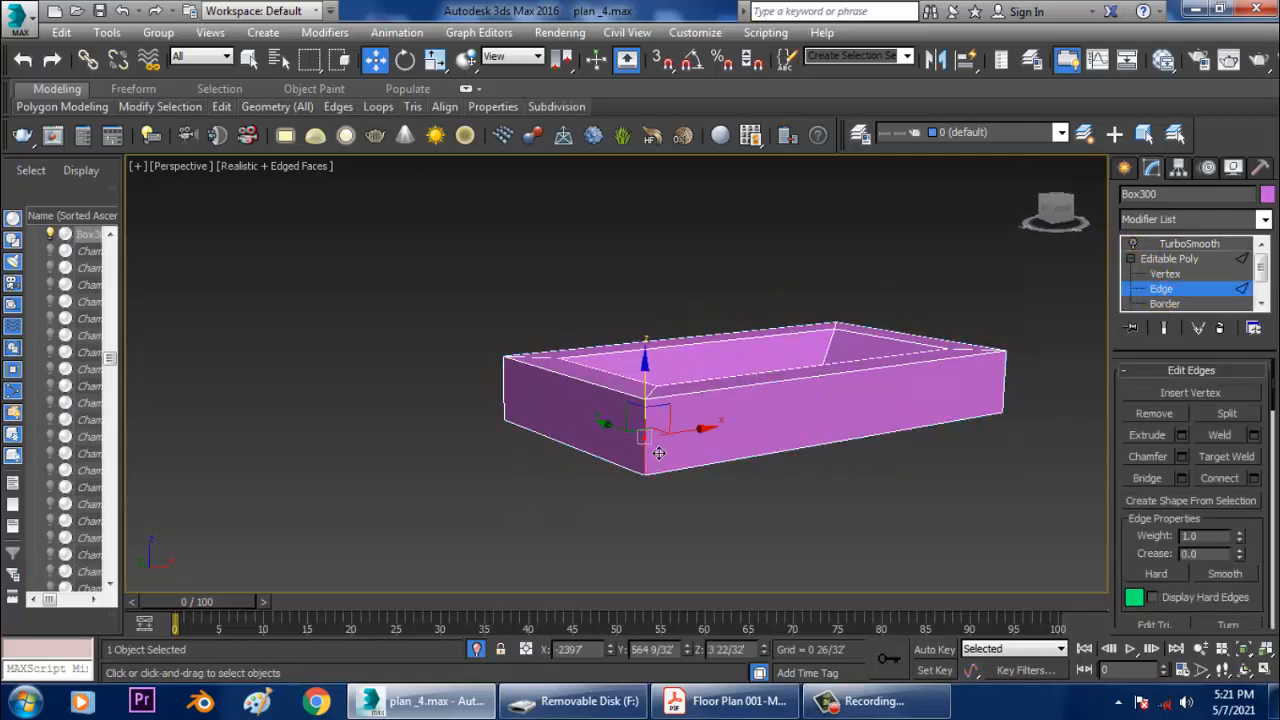
key("alt+r")
left_click(1254, 478)
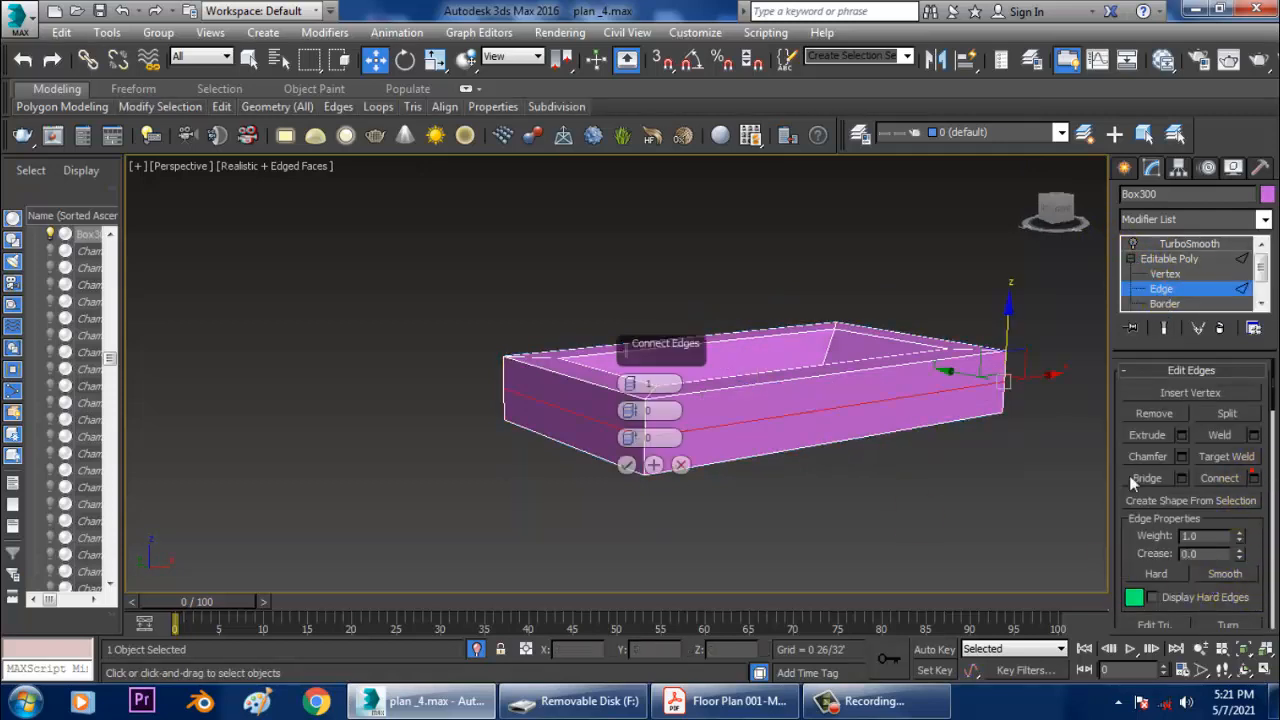
left_click(626, 464)
left_click(1185, 244)
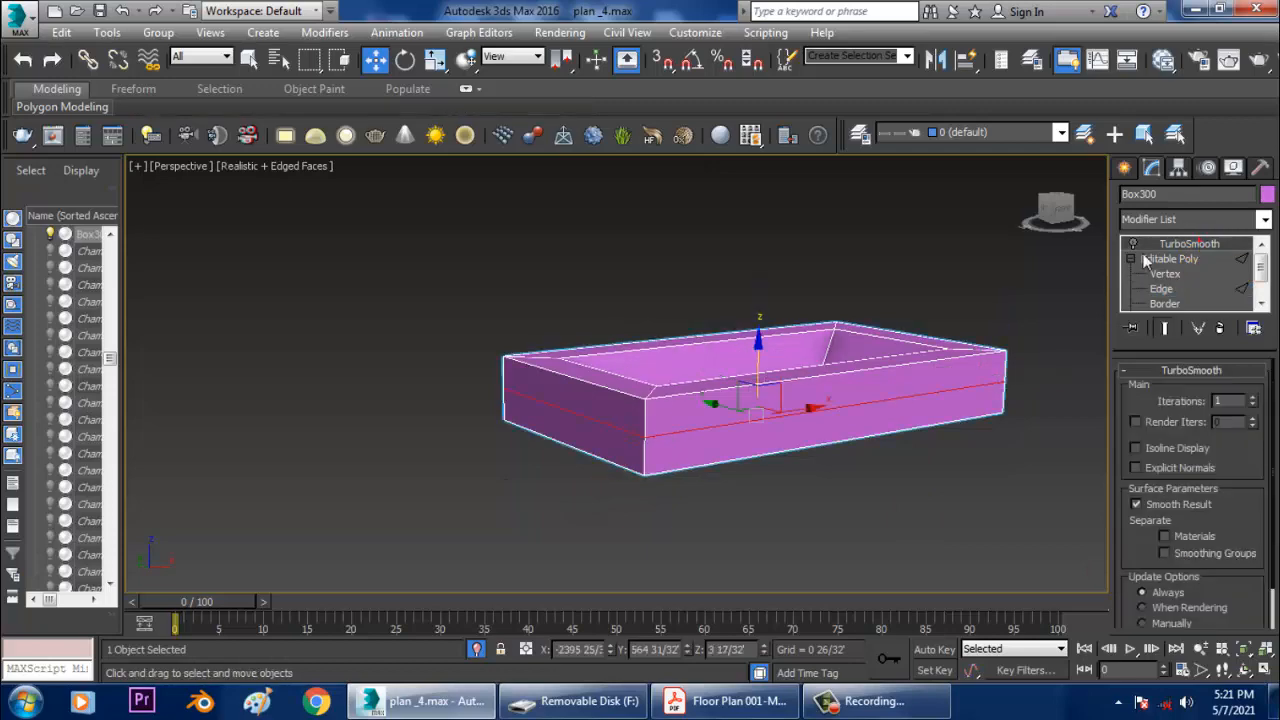
left_click(1133, 244)
middle_click_drag(880, 380, 760, 349, "alt")
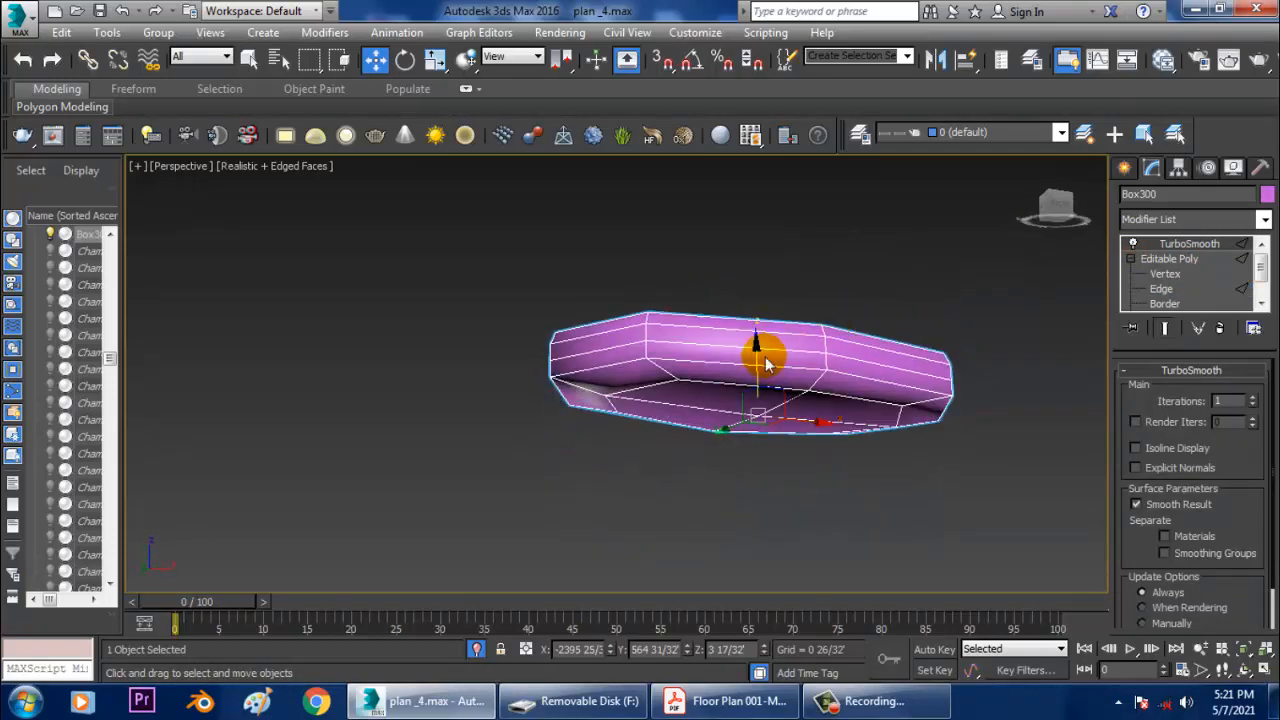
Convert the smoothed basin to Editable Poly and select a polygon on its underside.
right_click(763, 354)
mouse_move(837, 541)
left_click(986, 560)
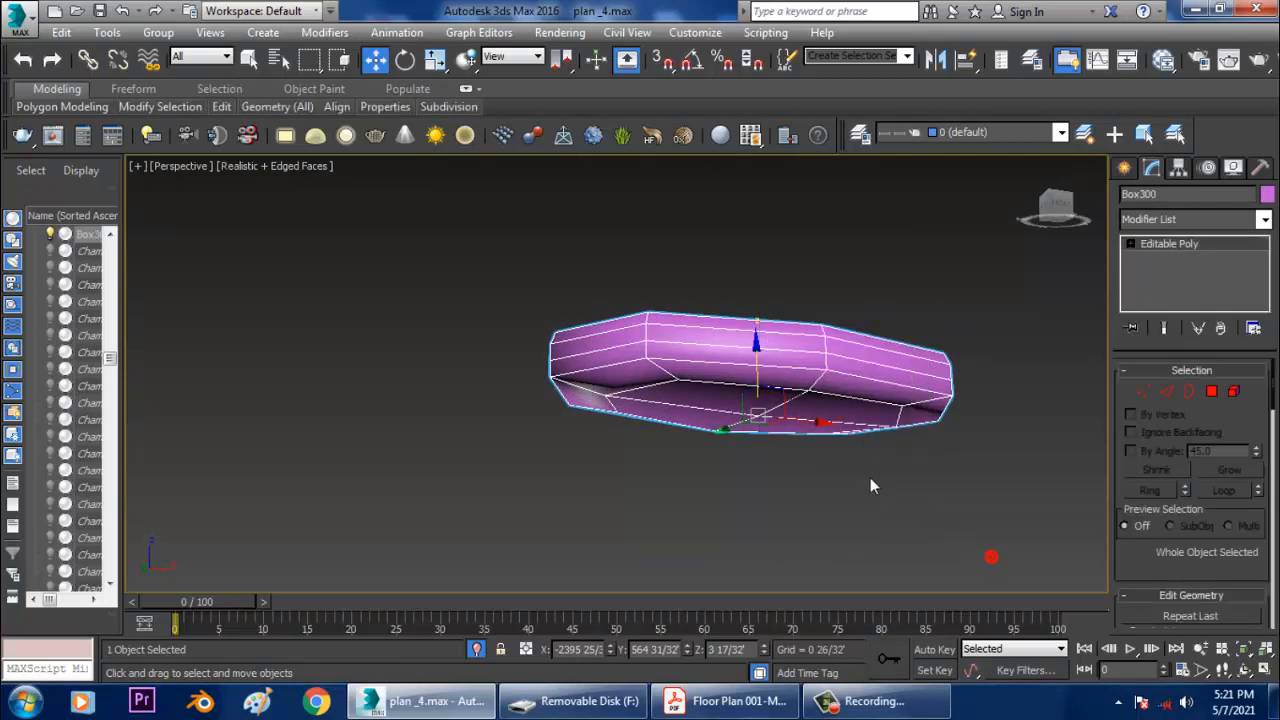
key("4")
left_click(744, 405)
middle_click_drag(832, 418, 966, 394, "alt")
Undo the Editable Poly conversion, the connected edge loop and the TurboSmooth modifier on the basin.
key("ctrl+z")
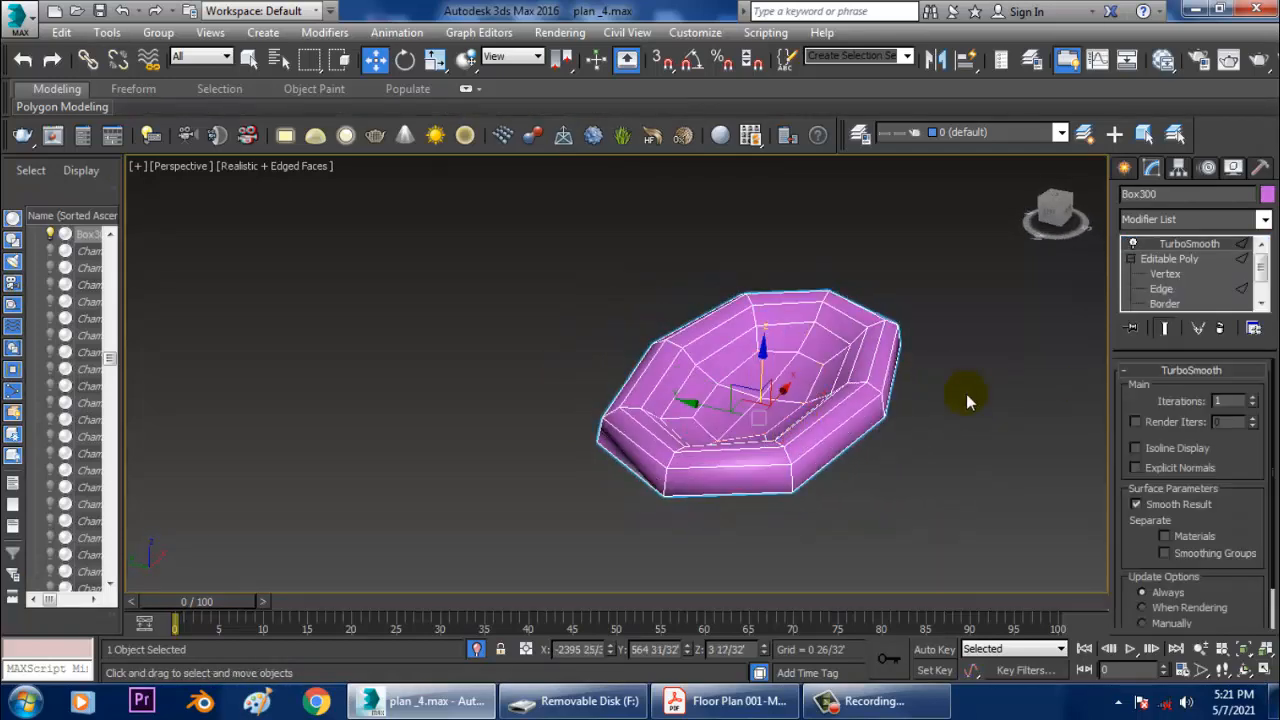
key("ctrl+z")
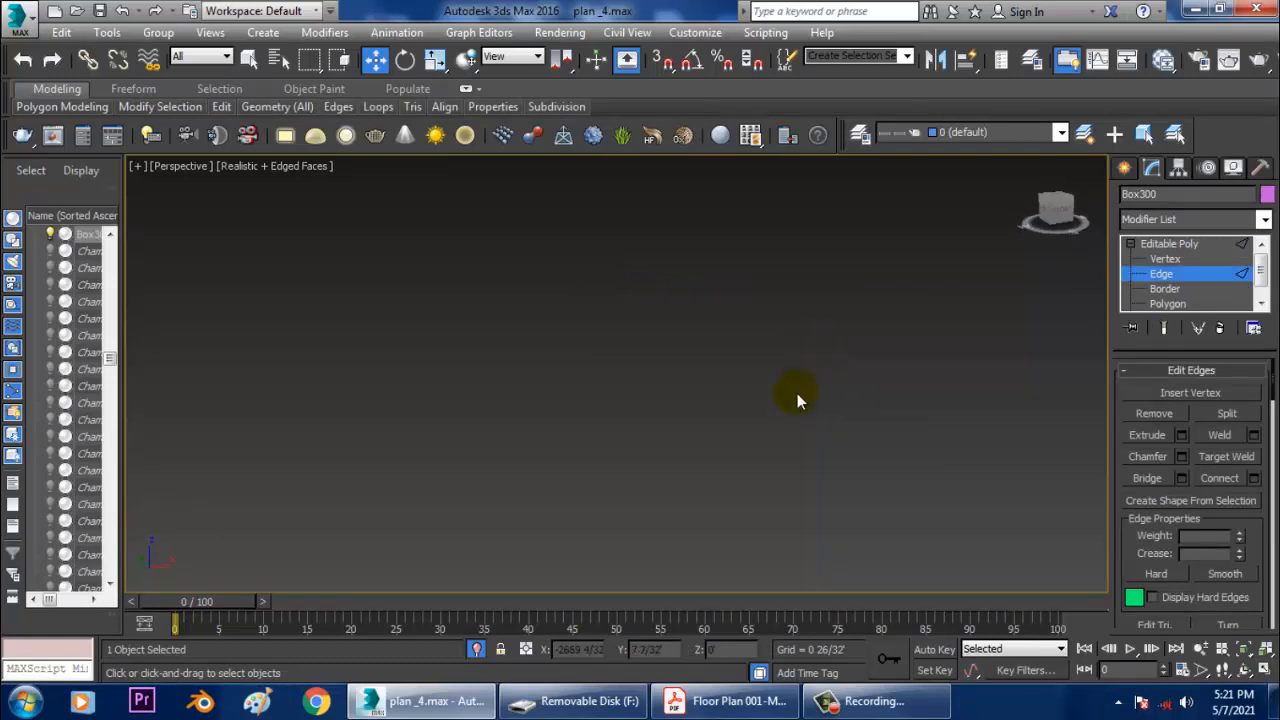
middle_click_drag(797, 400, 839, 359, "alt")
Inset the basin's bottom polygon by 0 12/32'.
left_click(804, 299)
left_click(1166, 302)
middle_click_drag(726, 392, 683, 338, "alt")
left_click(683, 338)
left_click(1254, 435)
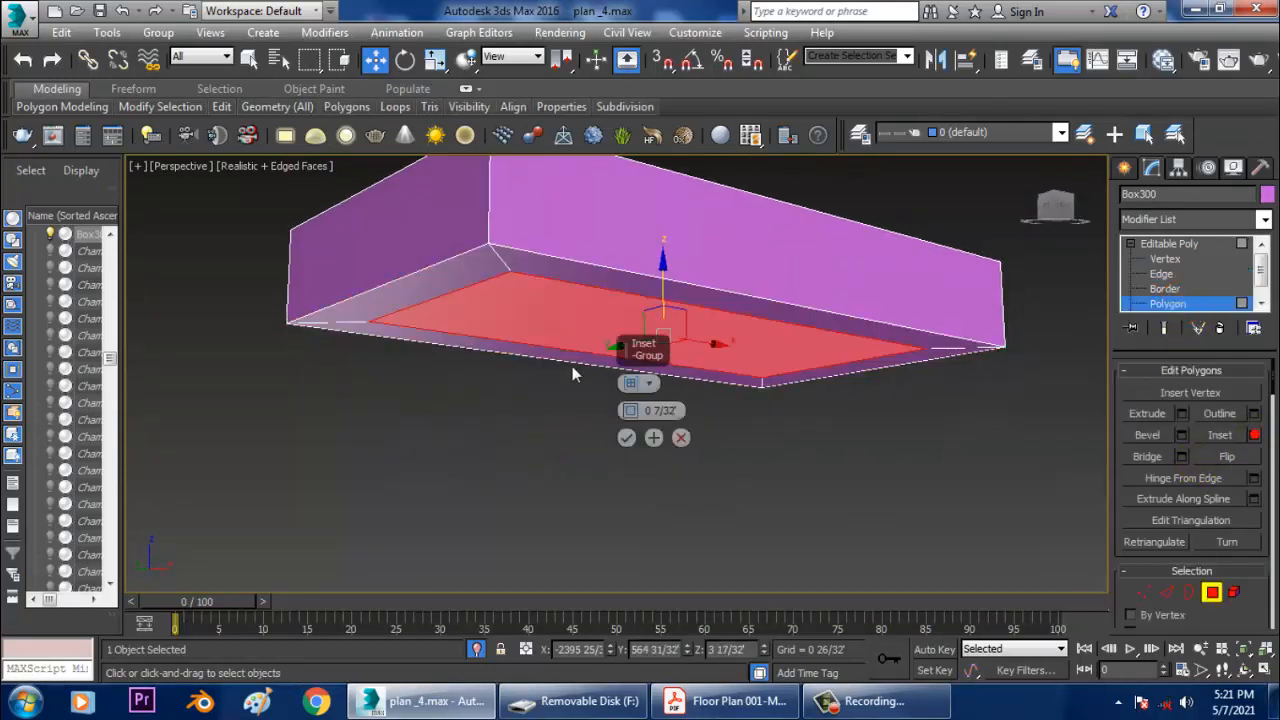
left_click_drag(638, 413, 638, 388)
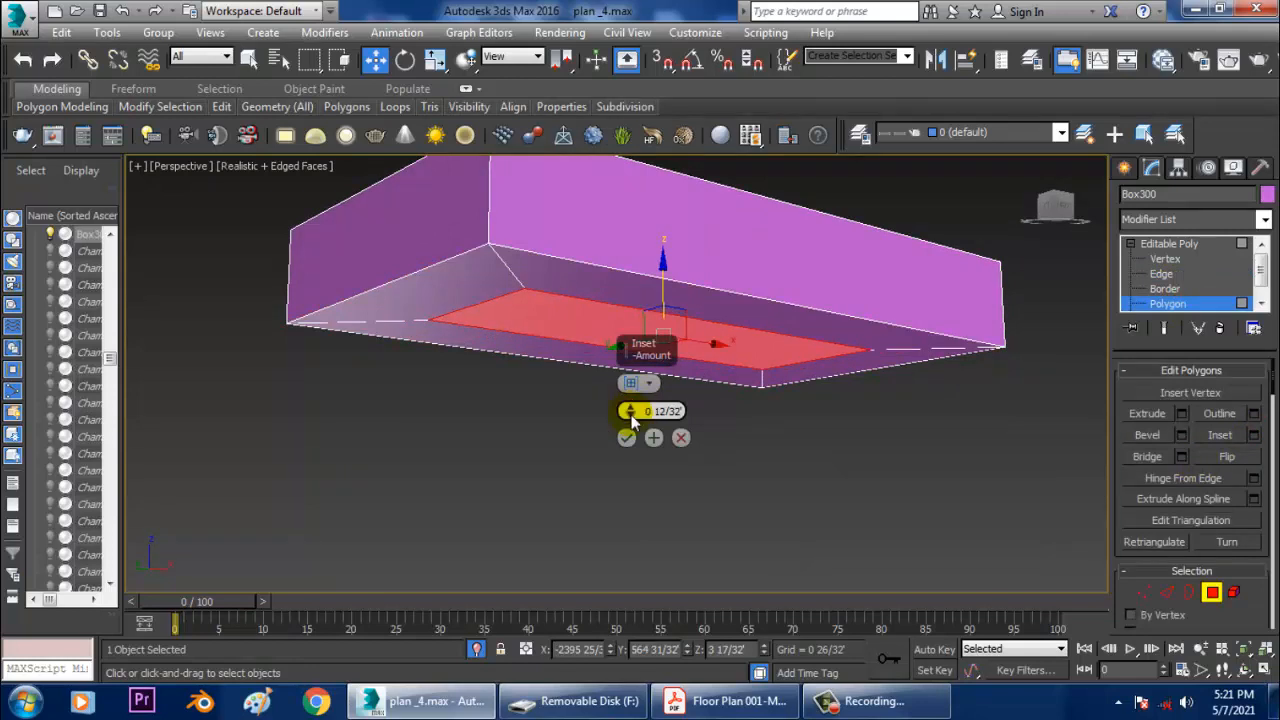
left_click(626, 437)
Bevel the inset bottom polygon with height 0 9/32' and outline -0 2/32', and scale its end face down to taper the underside.
left_click(1182, 435)
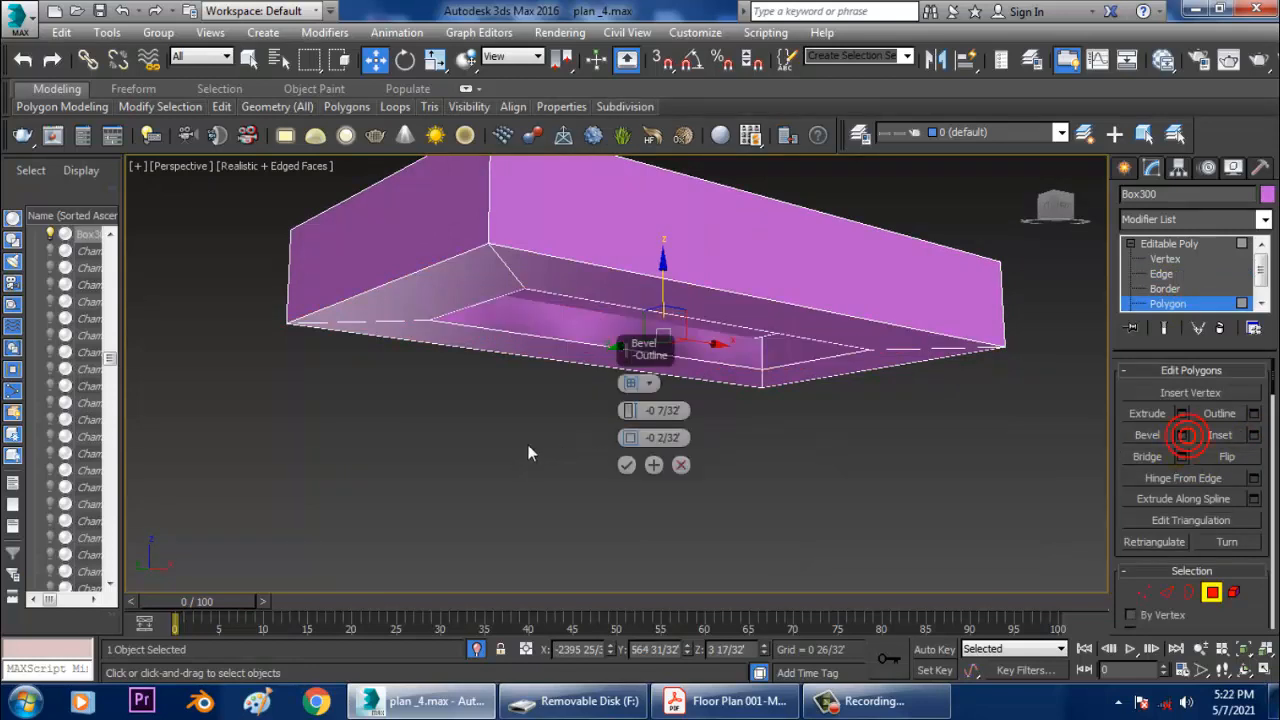
left_click_drag(630, 420, 630, 385)
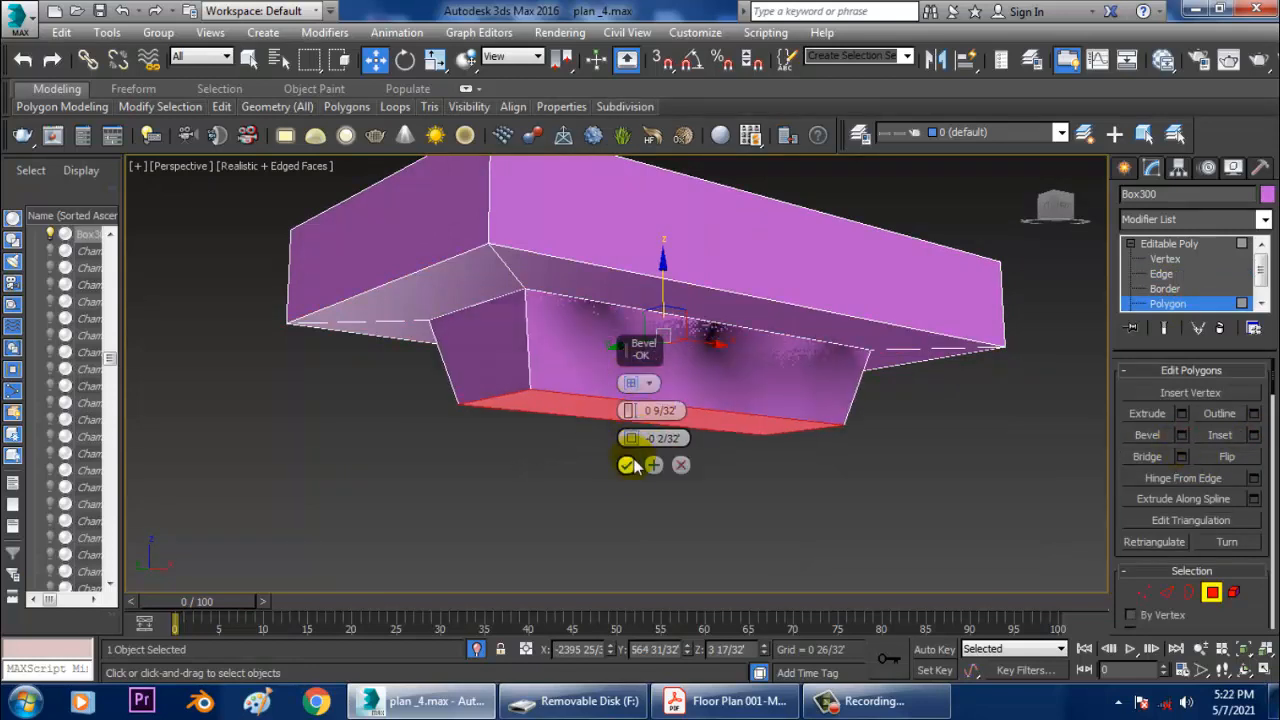
left_click(626, 464)
key("r")
middle_click_drag(787, 411, 676, 433, "alt")
left_click_drag(587, 418, 604, 418)
mouse_move(617, 431)
middle_mouse_down("alt")
mouse_move(654, 437)
mouse_move(800, 389)
mouse_move(672, 451)
mouse_move(641, 424)
mouse_move(731, 412)
middle_mouse_up("alt")
Draw a curved three-point line in the Front view from the basin's underside, with segments of about 1 14/32' and 1 3/32', for the drain pipe.
key("alt+w")
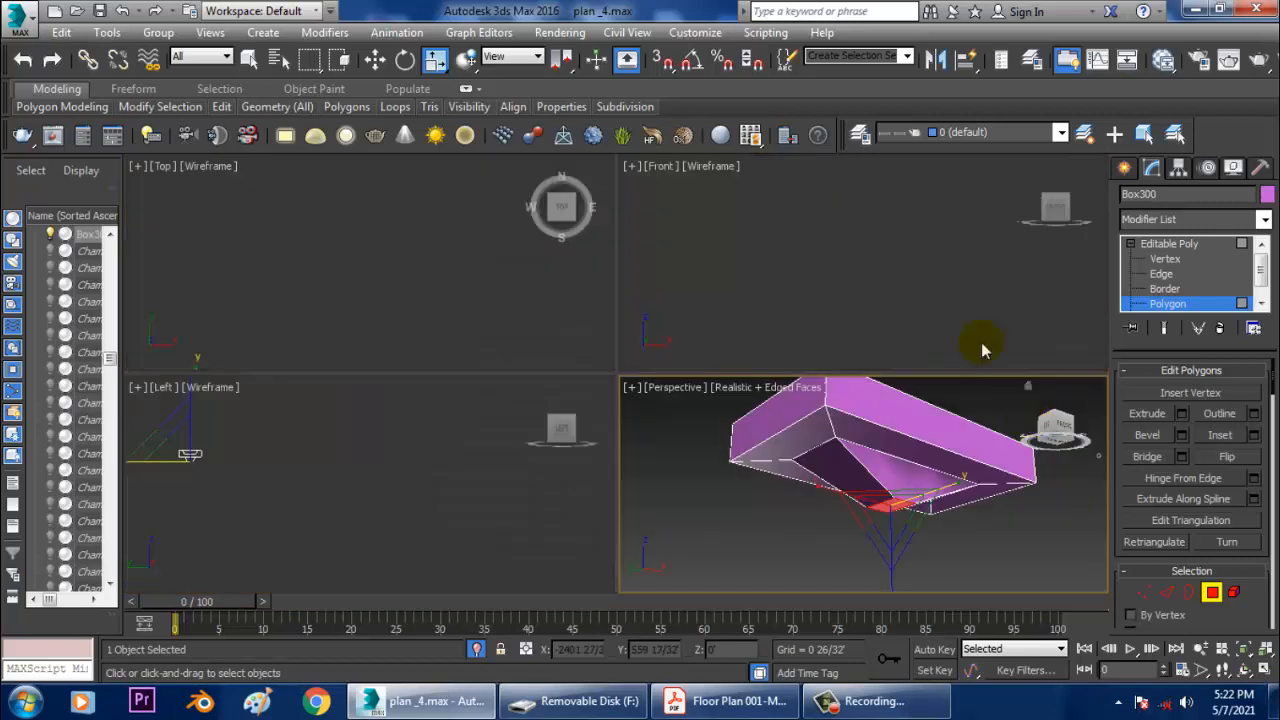
right_click(983, 349)
key("alt+w")
scroll(885, 330, "down", 10)
scroll(702, 324, "down", 4)
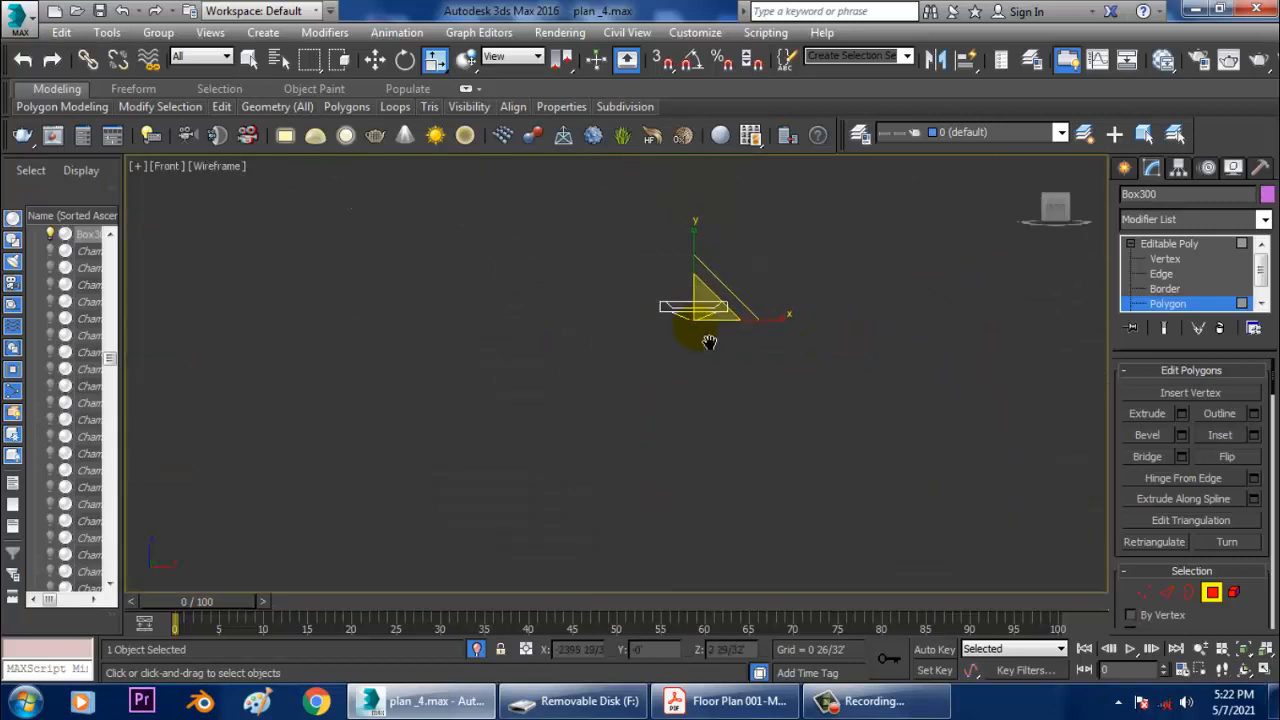
key("w")
left_click(1124, 168)
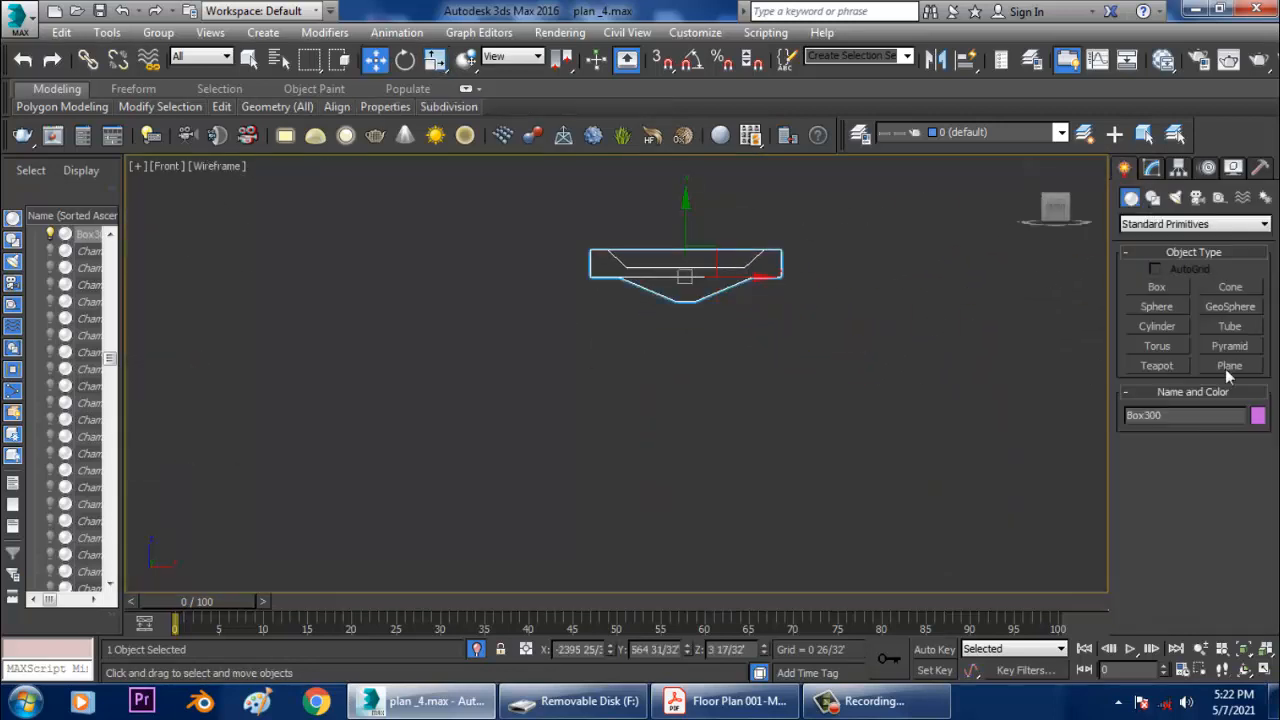
left_click(1152, 197)
left_click(1157, 302)
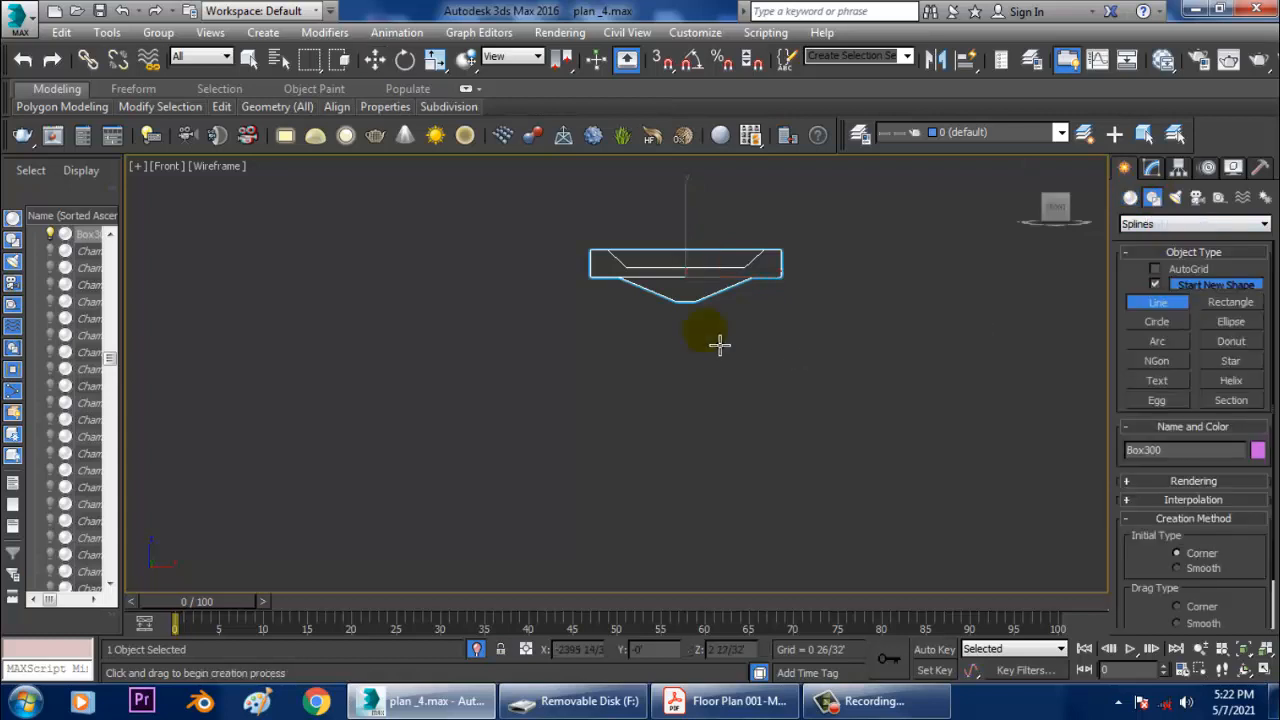
left_click(688, 301)
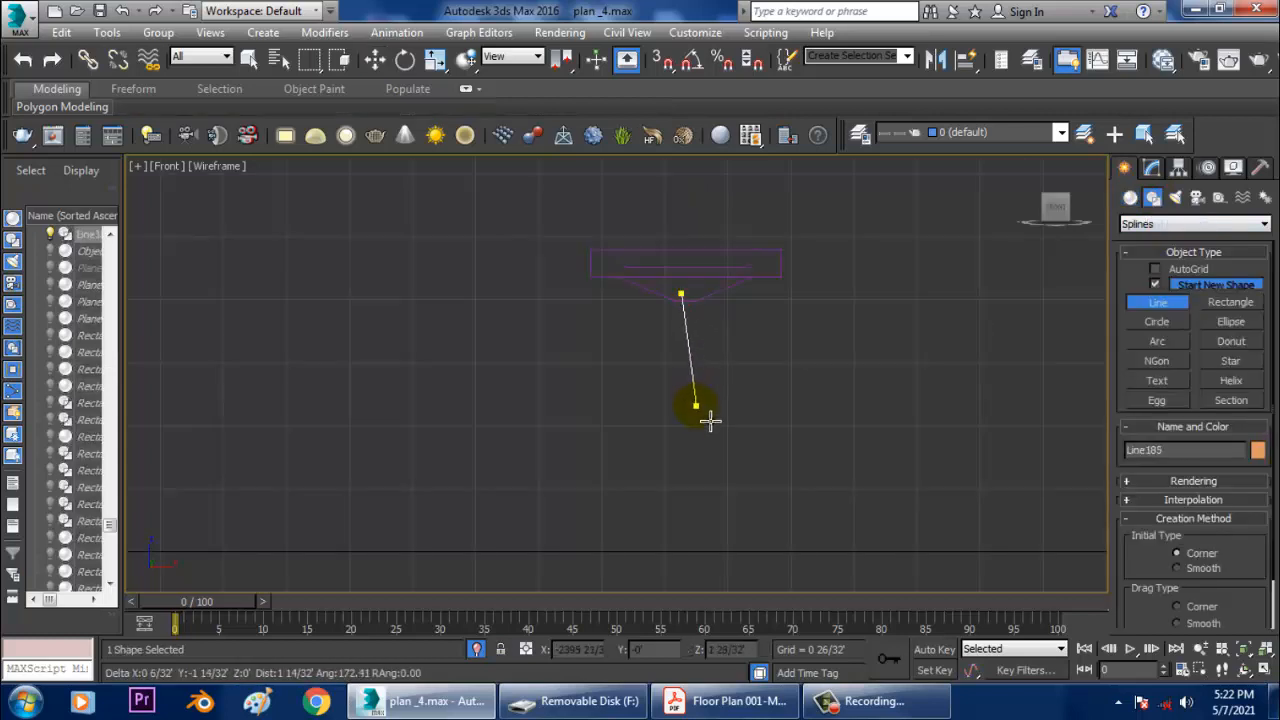
left_click(729, 491)
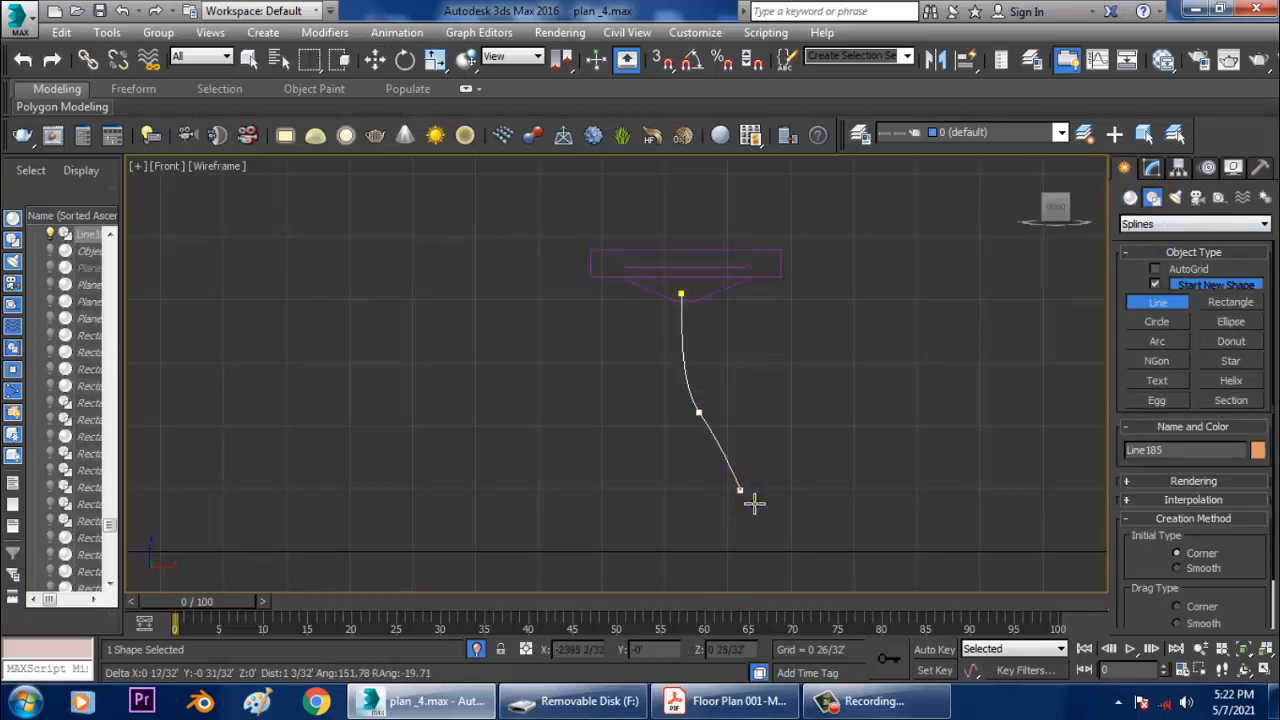
right_click(743, 488)
Move the drain line in the Perspective view so its upper end meets the centre of the basin's underside.
key("alt+w")
right_click(931, 508)
key("alt+w")
scroll(871, 454, "down", 3)
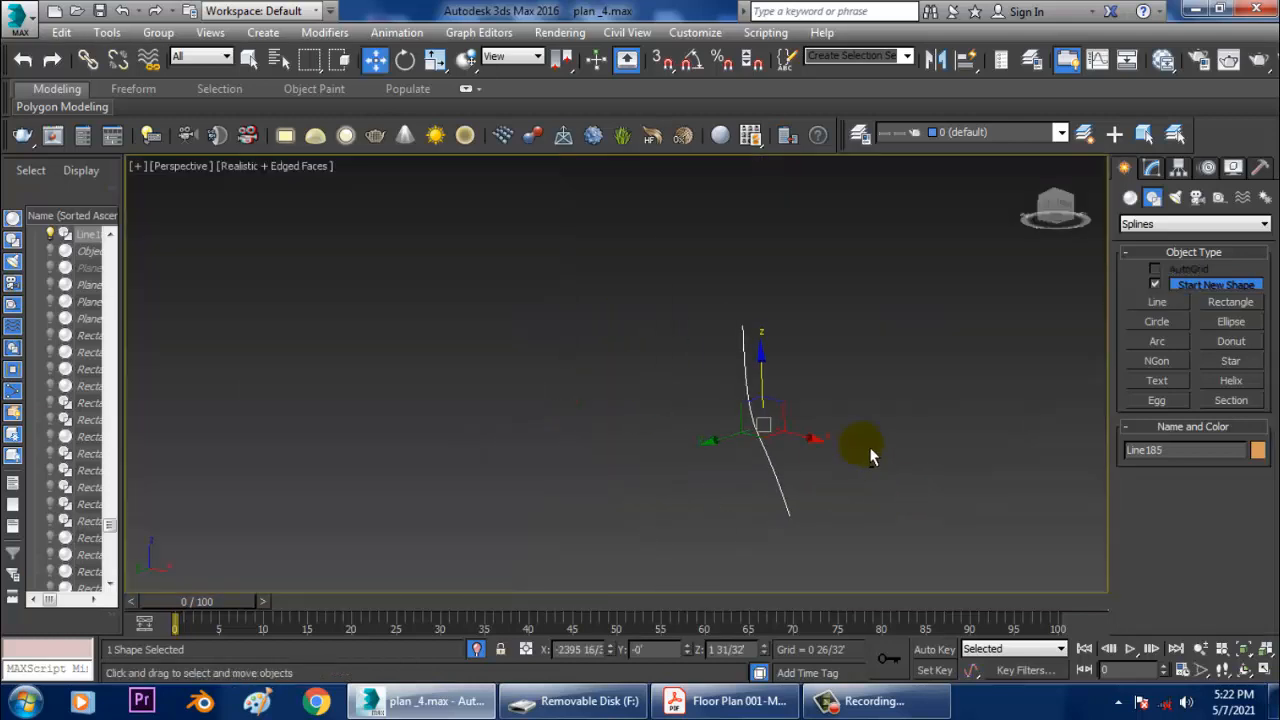
middle_click_drag(871, 454, 800, 460, "alt")
scroll(800, 460, "up", 3)
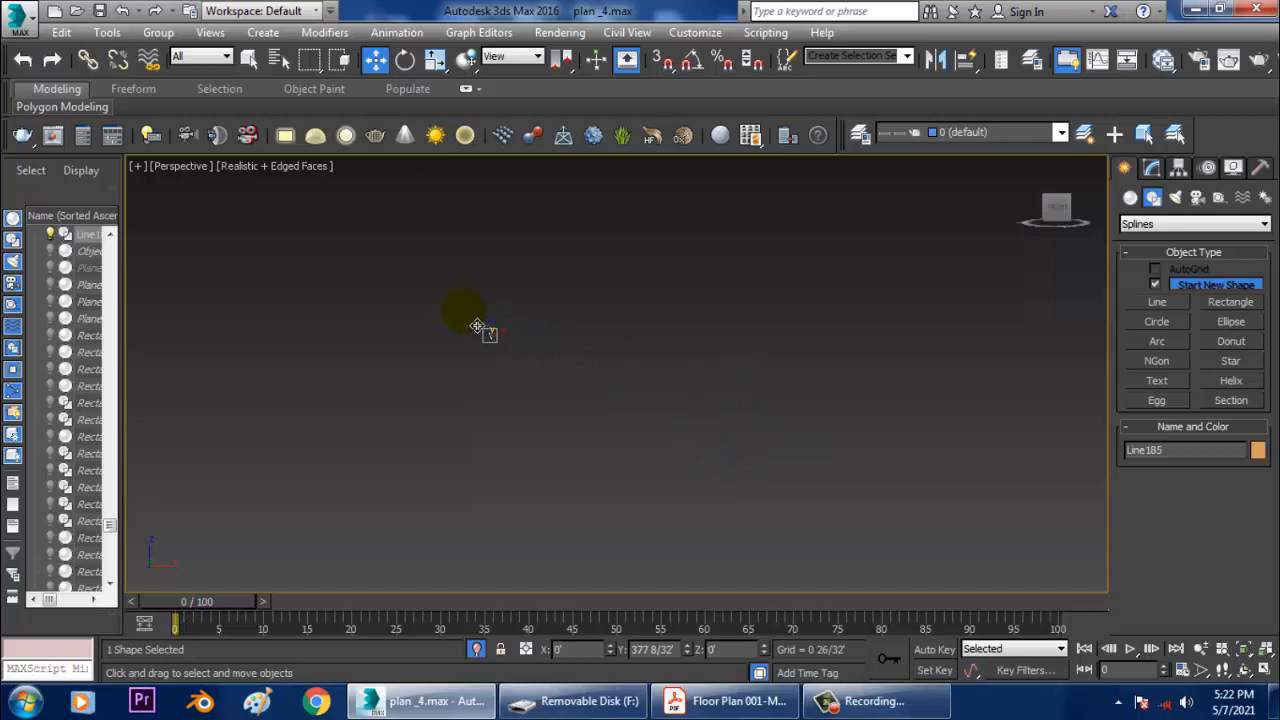
left_click_drag(477, 326, 652, 391)
scroll(702, 412, "down", 4)
middle_click_drag(702, 412, 743, 414, "alt")
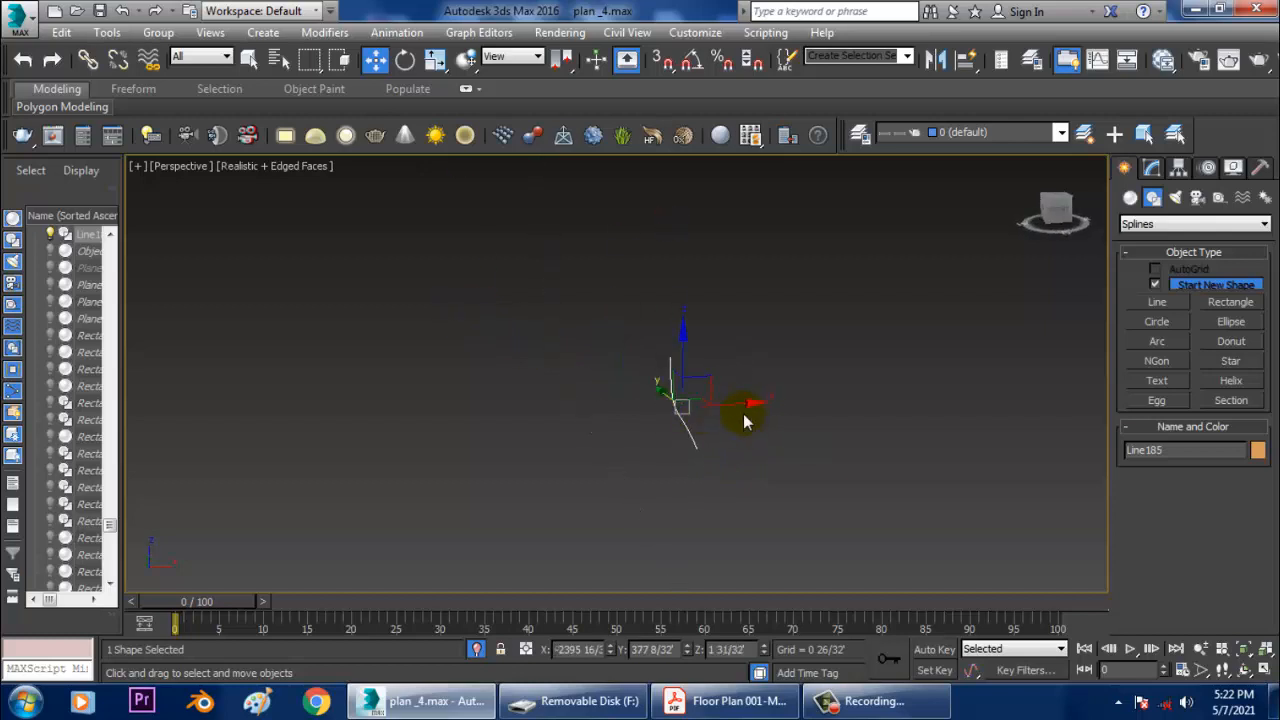
scroll(742, 422, "down", 2)
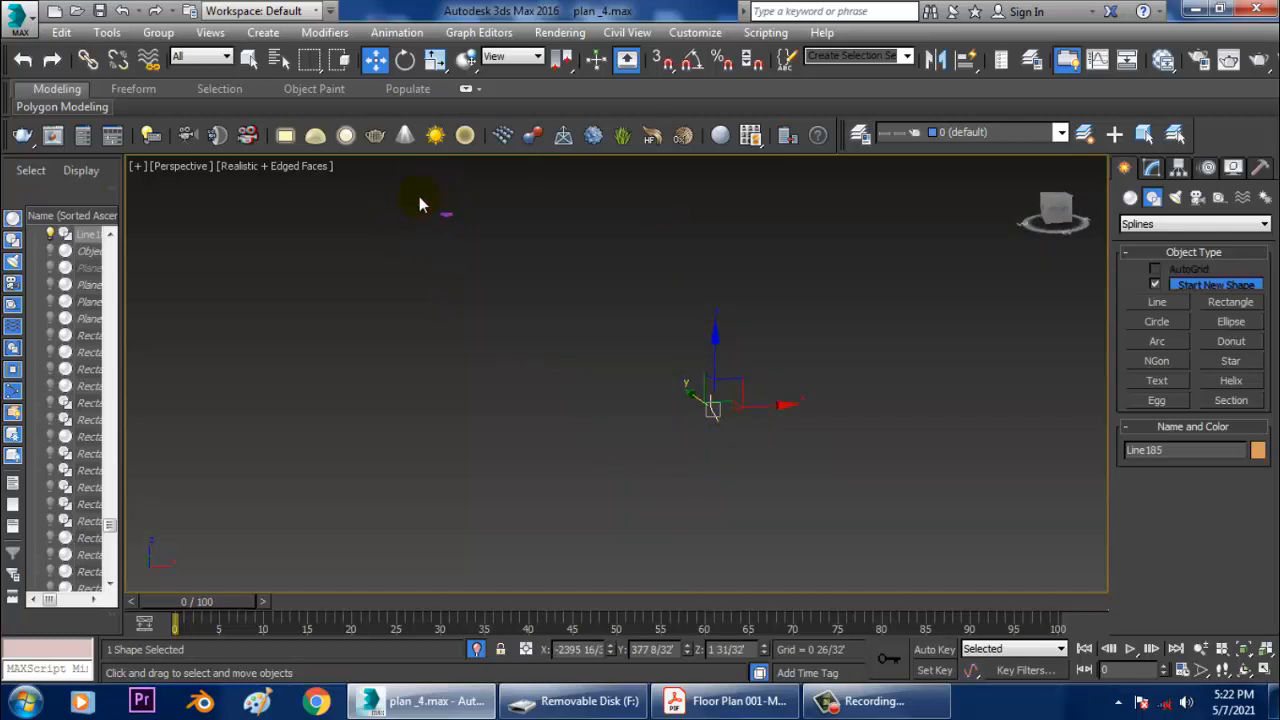
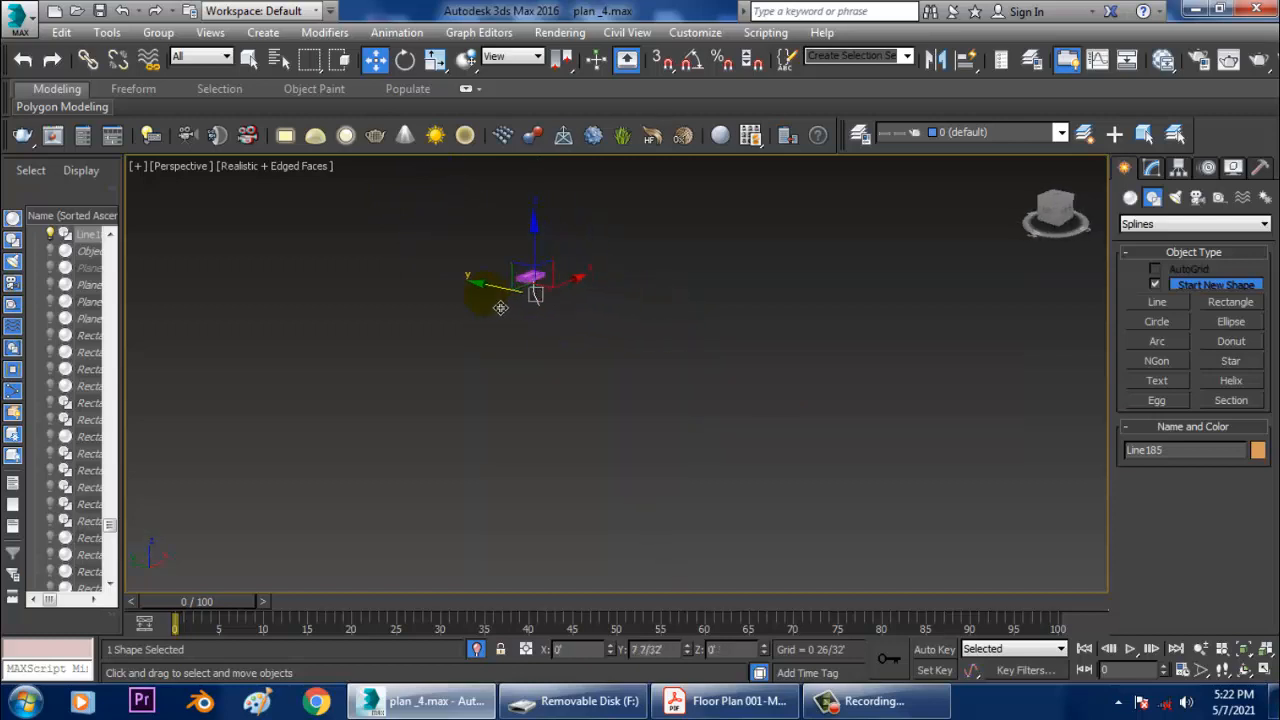
key("z")
scroll(500, 307, "up", 3)
middle_click_drag(502, 308, 668, 388, "alt")
scroll(578, 318, "down", 3)
middle_click_drag(668, 388, 651, 306, "alt")
left_click_drag(645, 492, 623, 492)
middle_click_drag(743, 417, 608, 470, "alt")
Enable the drain line's thickness in the viewport and set its radial thickness to 0 6/32'.
left_click(1152, 168)
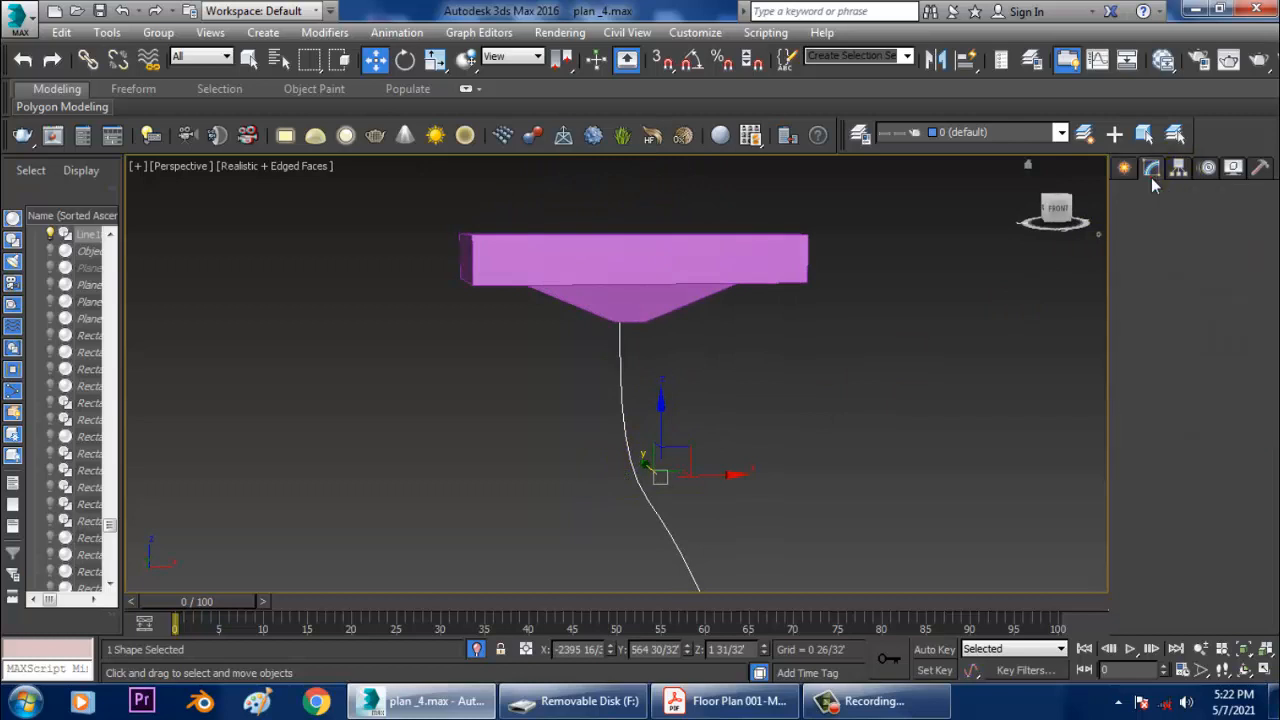
left_click(1163, 367)
left_click(1129, 398)
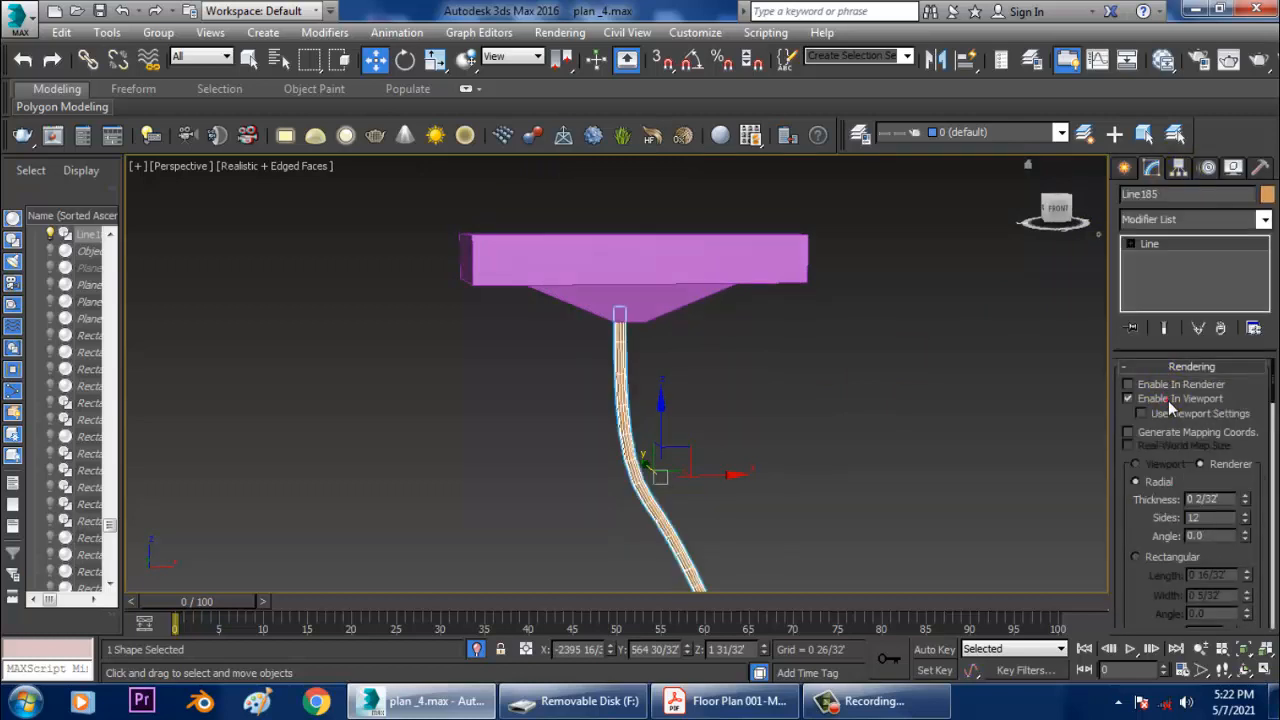
left_click_drag(1248, 500, 1243, 372)
Convert the drain pipe below the basin to Editable Poly.
middle_click_drag(634, 398, 651, 405)
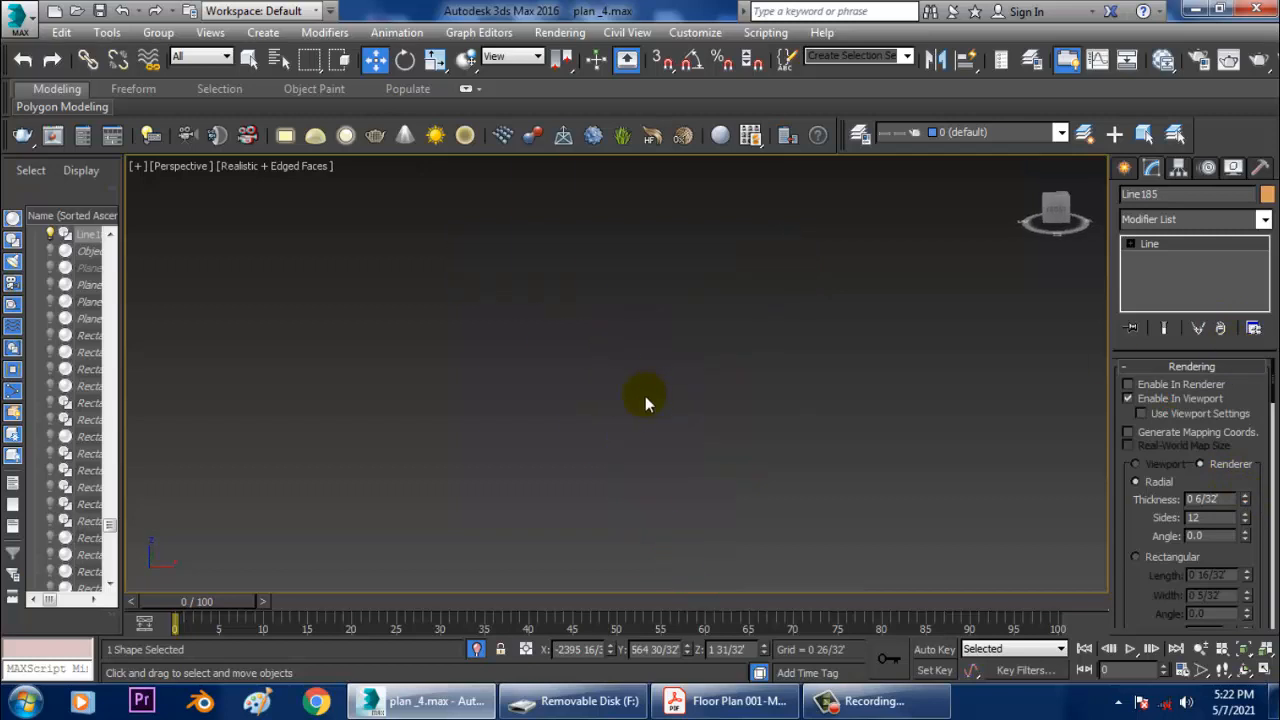
scroll(645, 396, "down", 3)
middle_click_drag(598, 319, 642, 379)
scroll(642, 379, "up", 2)
middle_click_drag(630, 287, 628, 345, "alt")
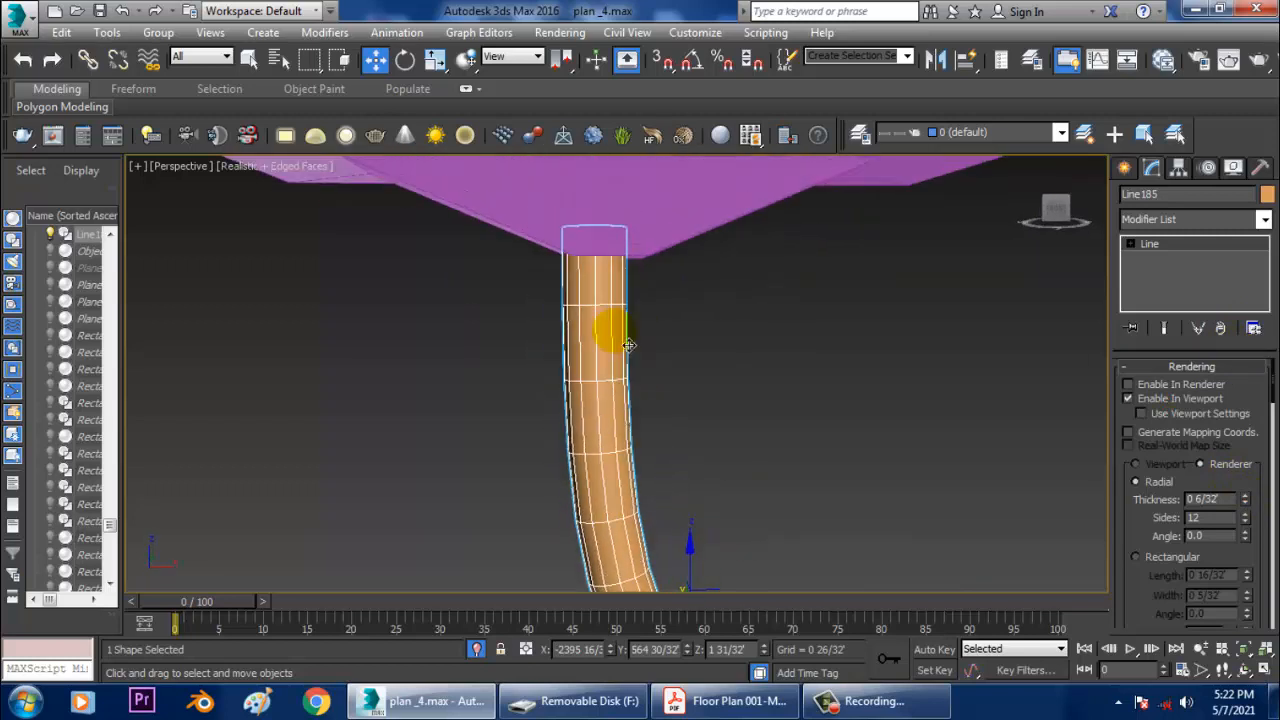
right_click(628, 345)
mouse_move(709, 503)
left_click(835, 532)
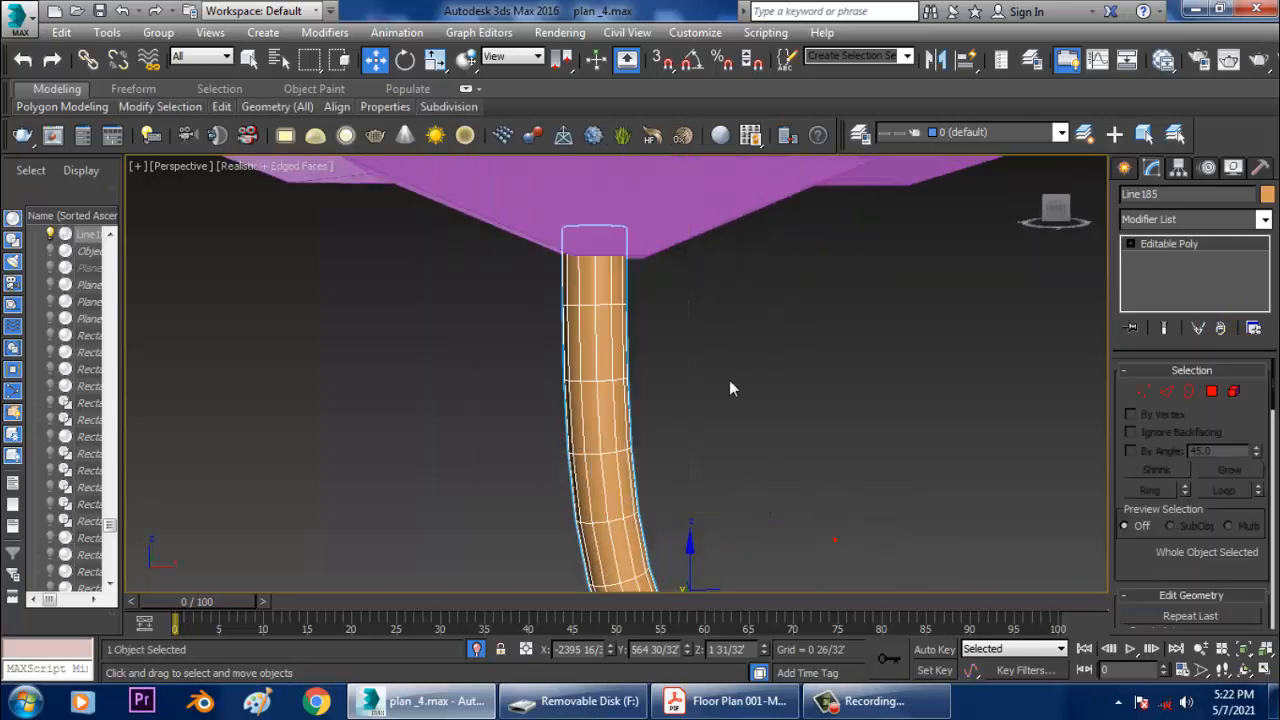
middle_click_drag(729, 388, 690, 436, "alt")
Extrude the pipe's topmost ring of polygons by local normal with a height of 0 2/32', and scale the resulting collar down vertically.
left_click(1211, 391)
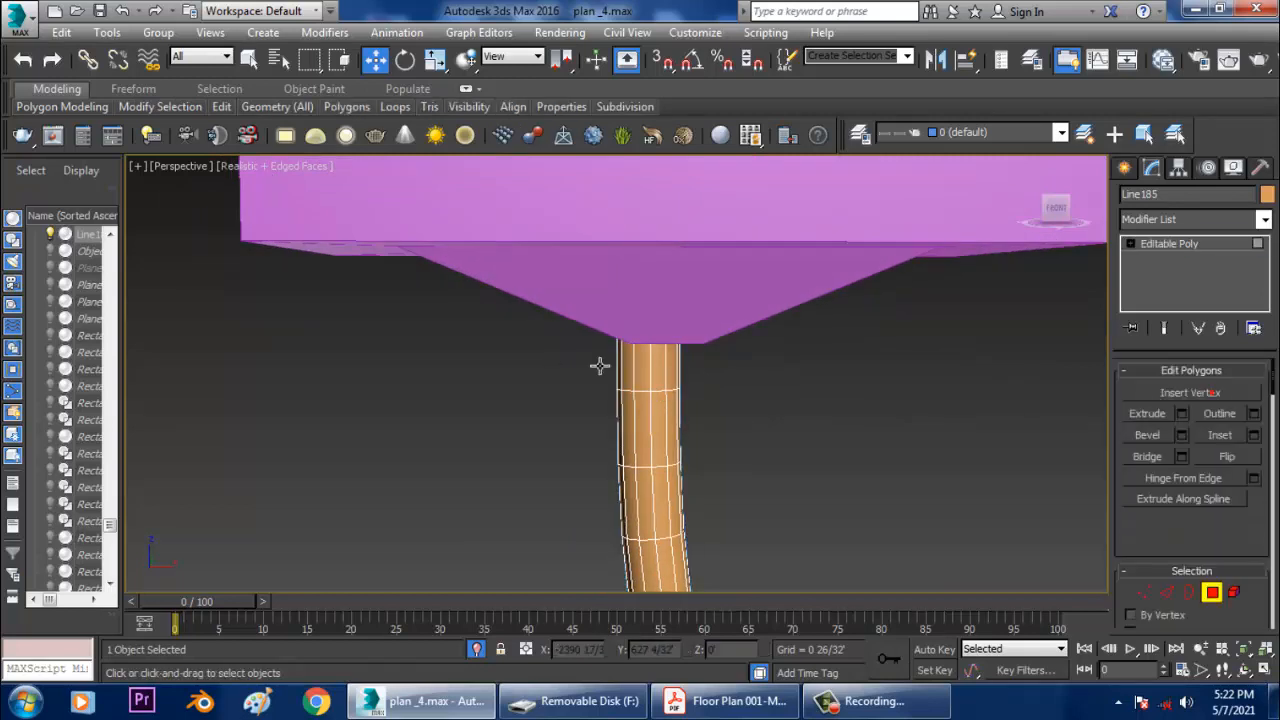
left_click(644, 360)
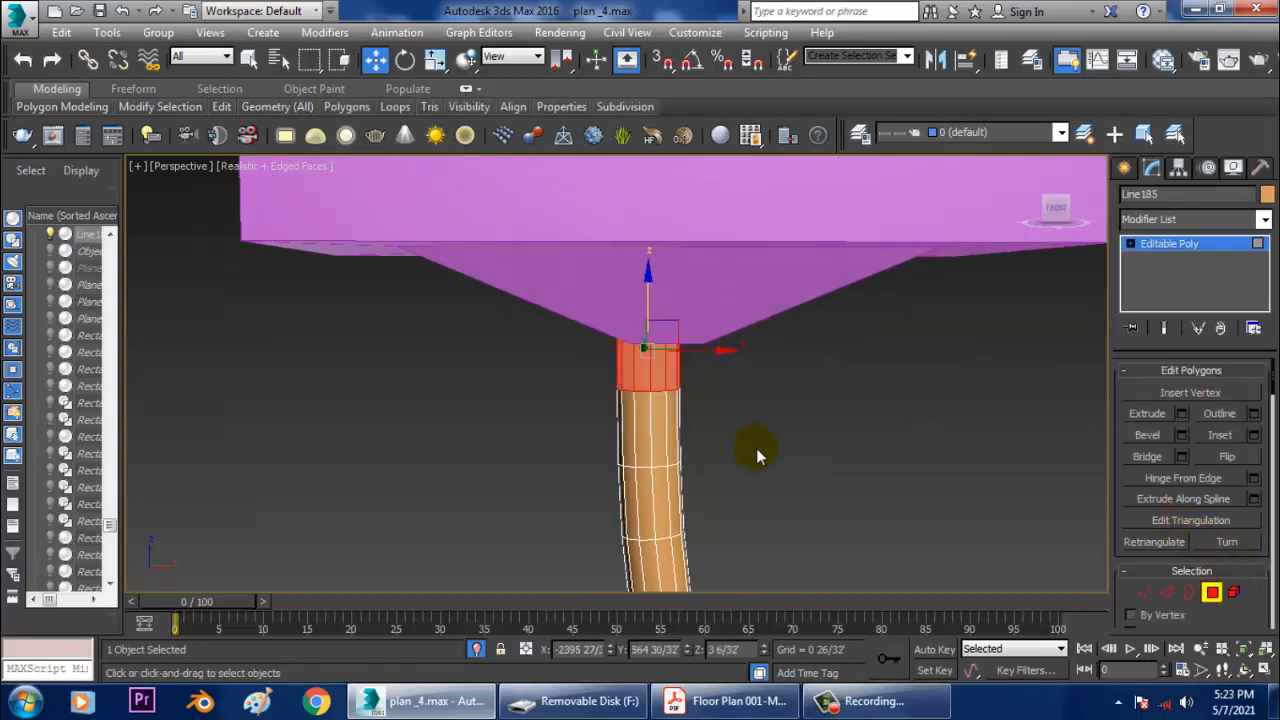
left_click(1182, 413)
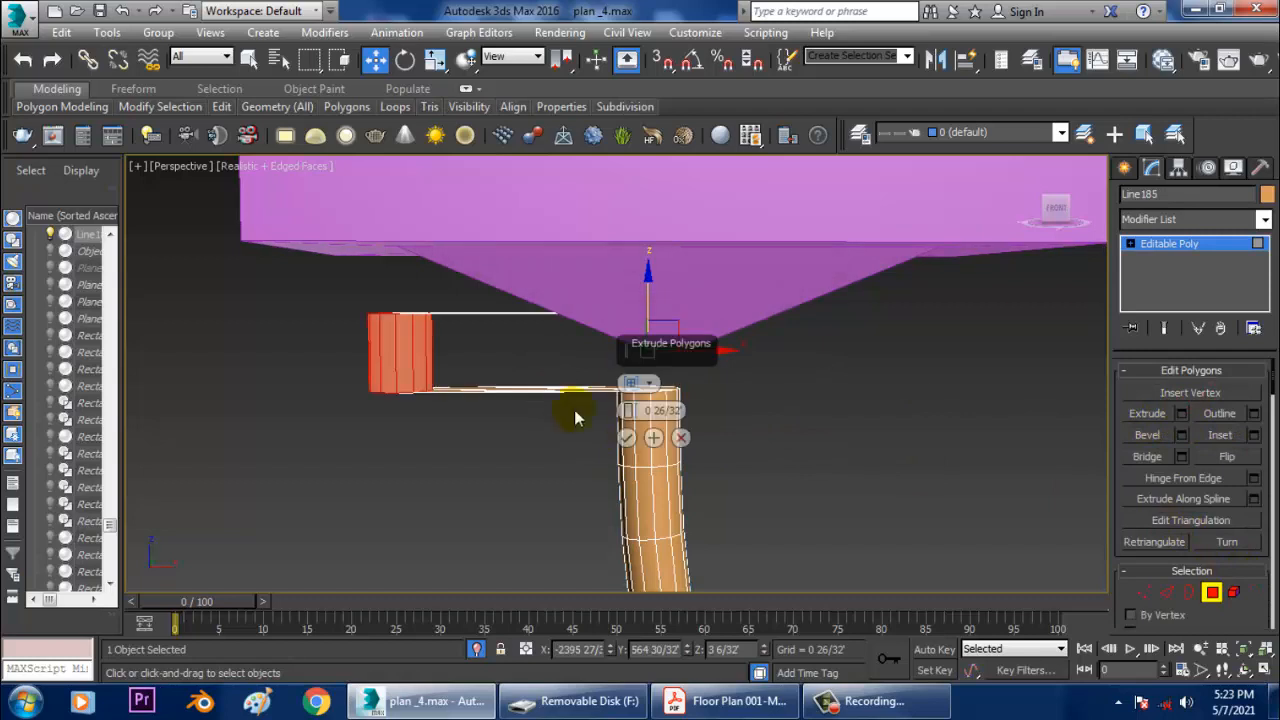
left_click(648, 385)
left_click(645, 403)
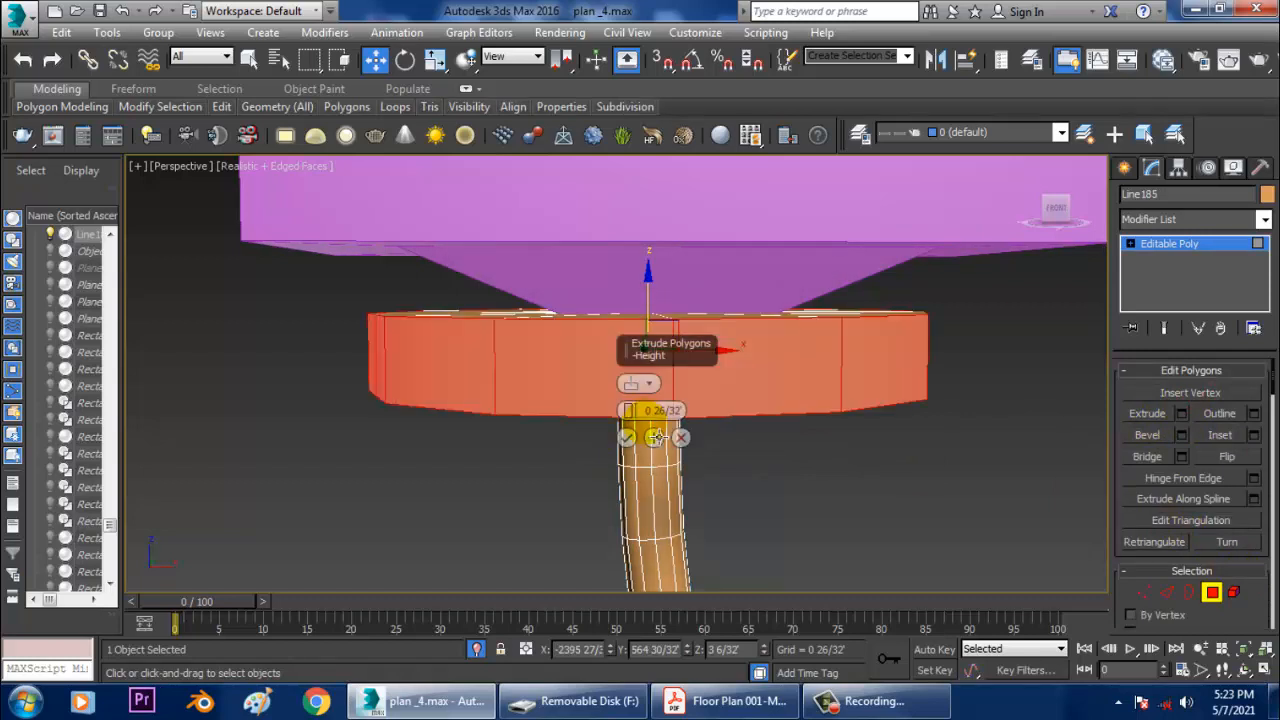
left_click_drag(628, 410, 671, 480)
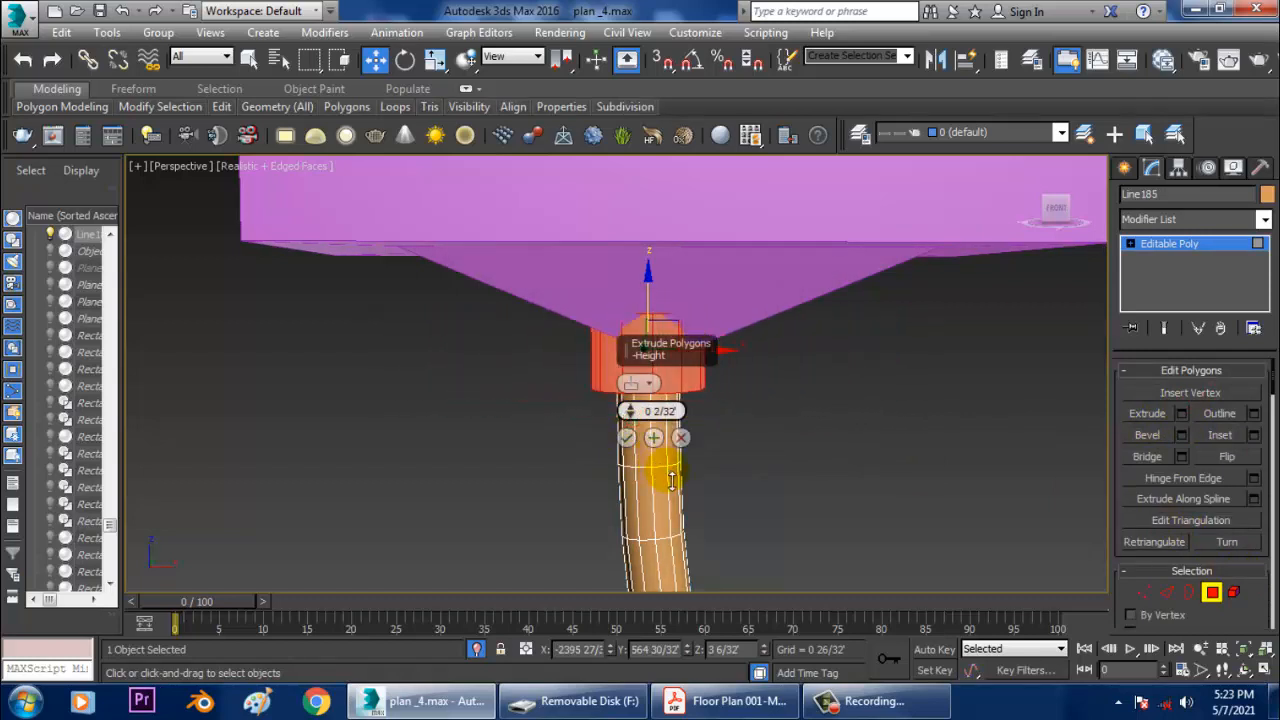
left_click(626, 437)
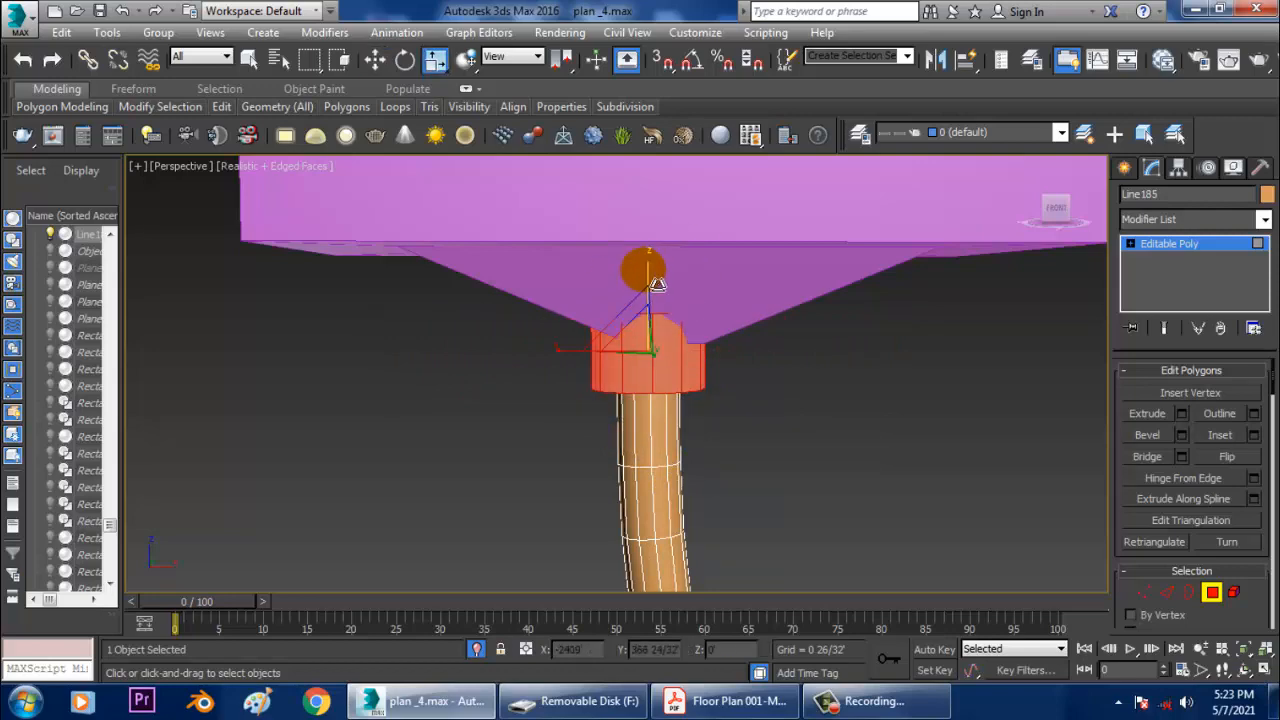
left_click_drag(657, 285, 685, 349)
middle_click_drag(715, 334, 705, 296, "alt")
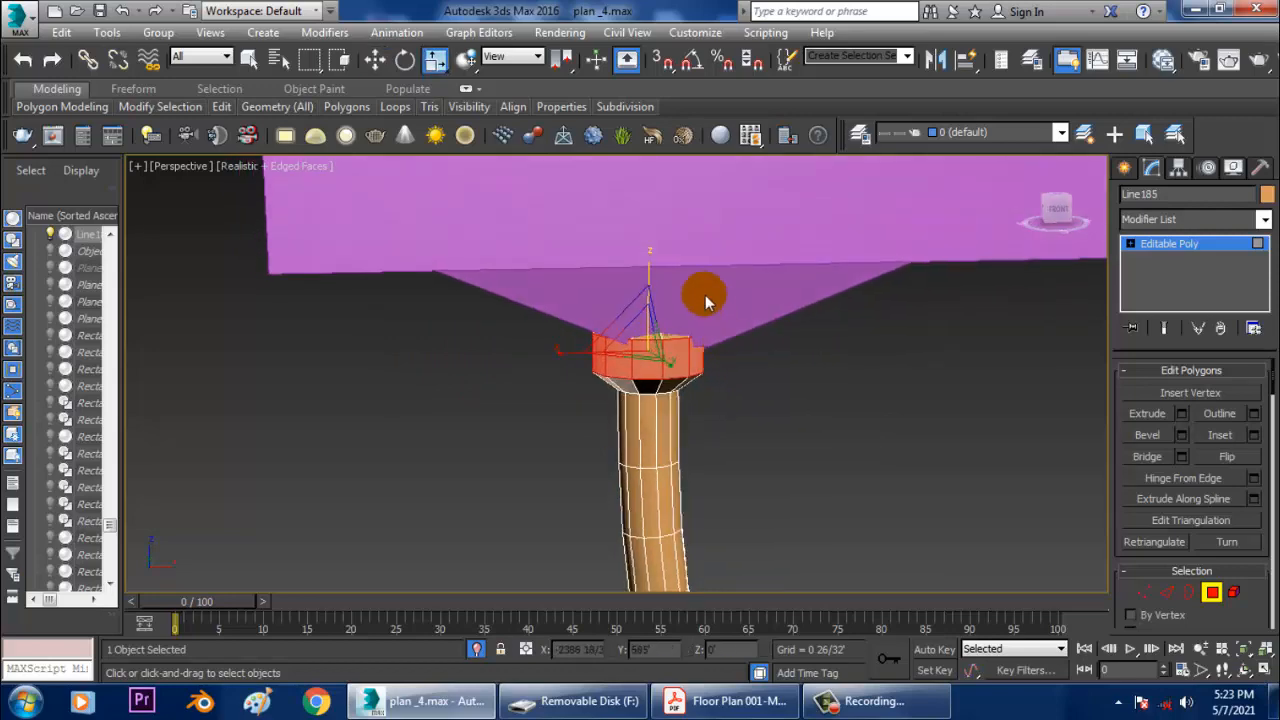
Connect the basin's lengthwise edges with 2 segments, after leaving the pipe's polygon editing.
scroll(691, 346, "up", 5)
scroll(688, 356, "down", 4)
middle_click_drag(721, 371, 800, 446, "alt")
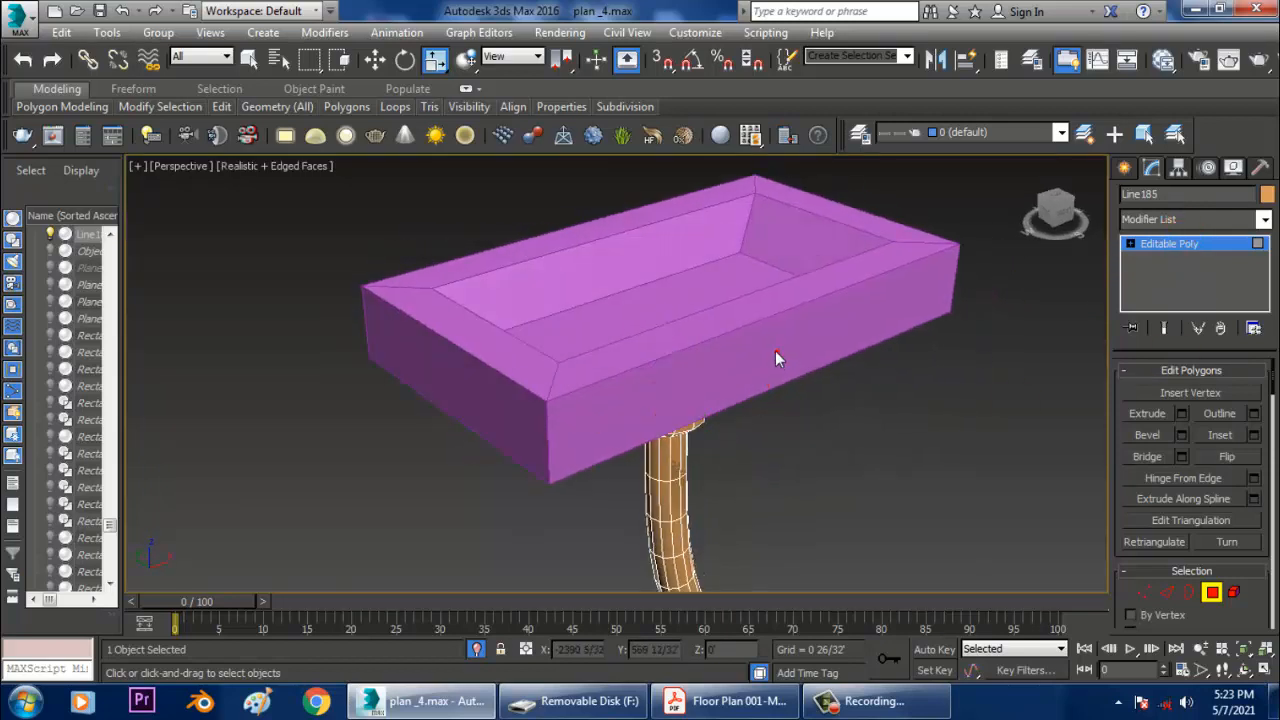
left_click(1212, 244)
left_click(726, 357)
middle_click_drag(726, 357, 677, 360, "alt")
key("w")
left_click(1167, 393)
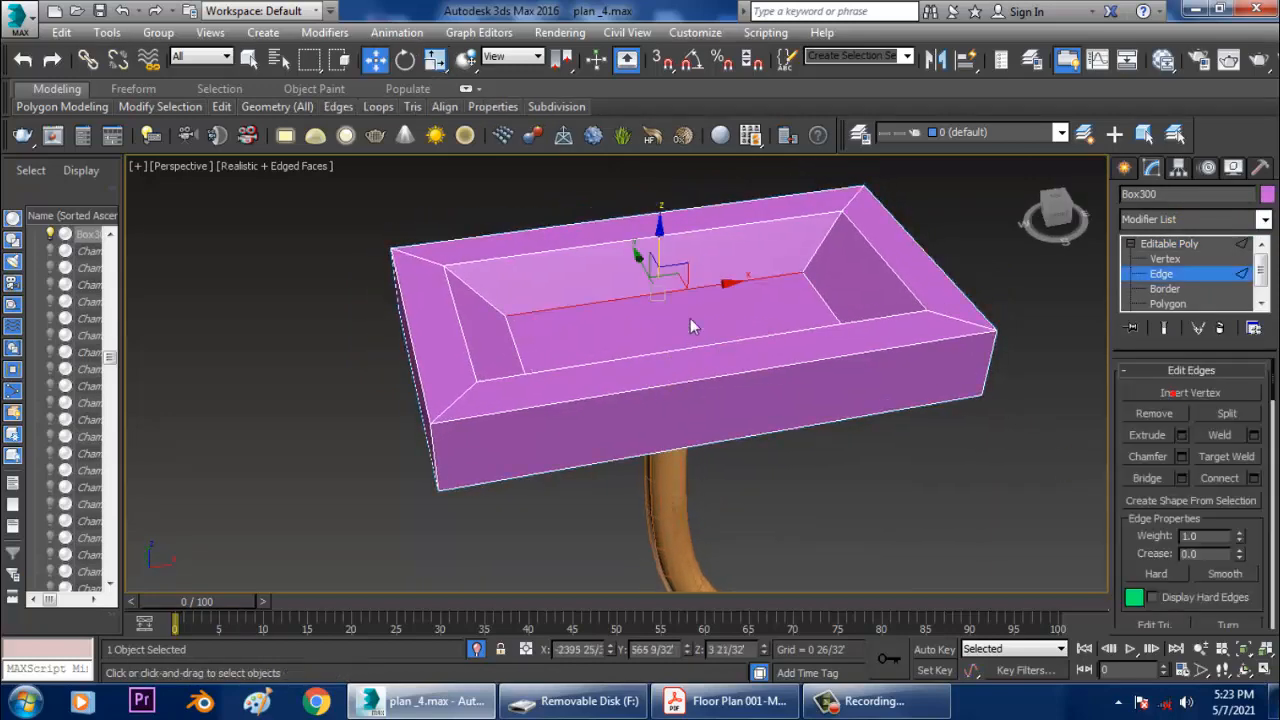
middle_click_drag(735, 575, 683, 195, "alt")
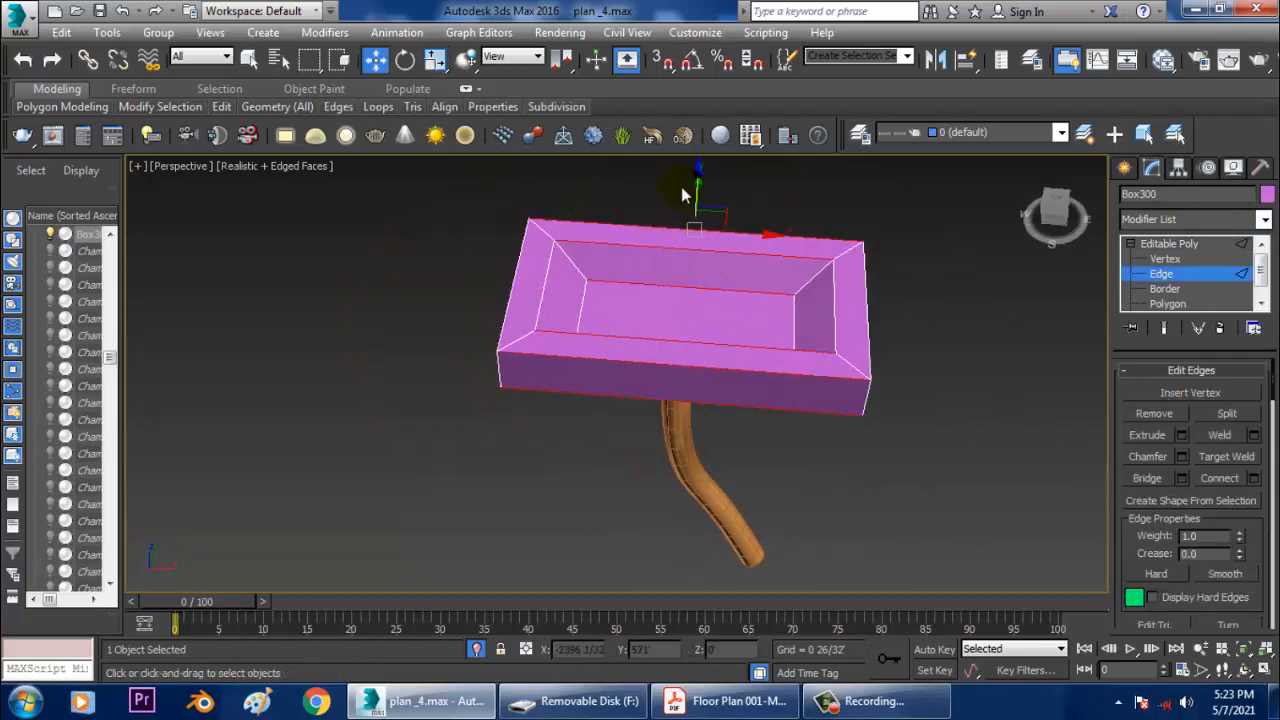
left_click(1254, 478)
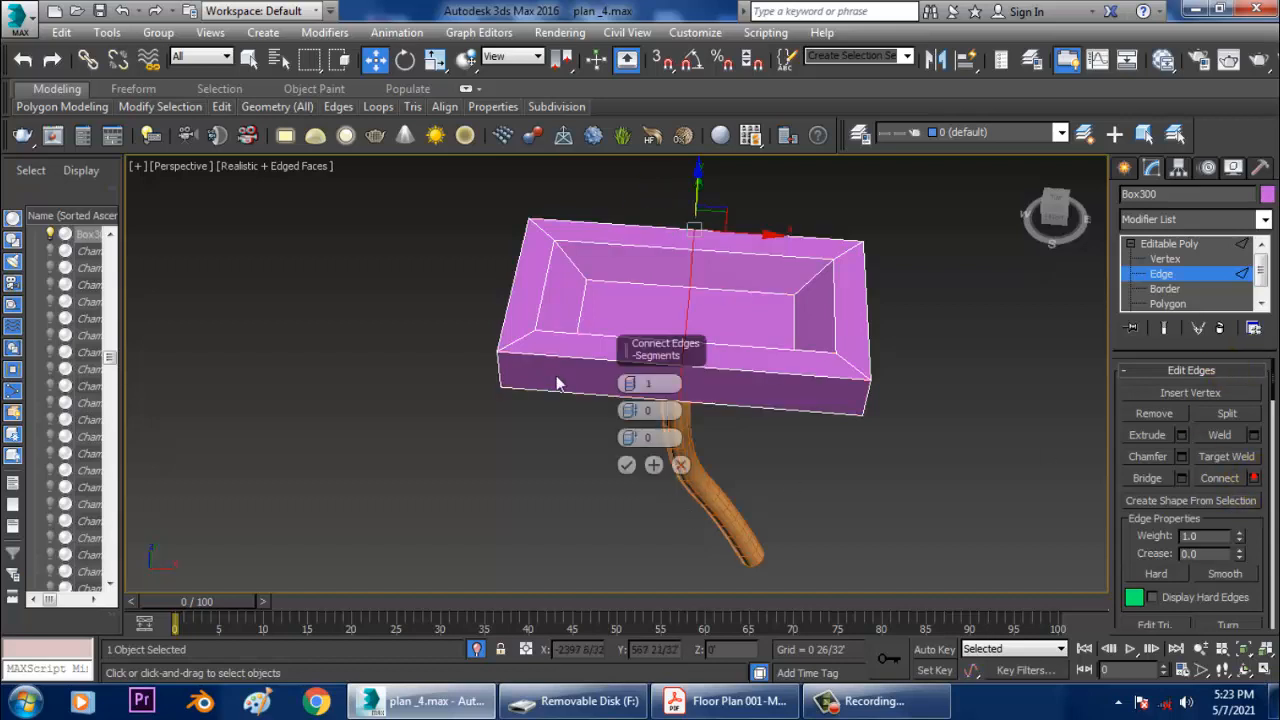
left_click(629, 379)
left_click(627, 466)
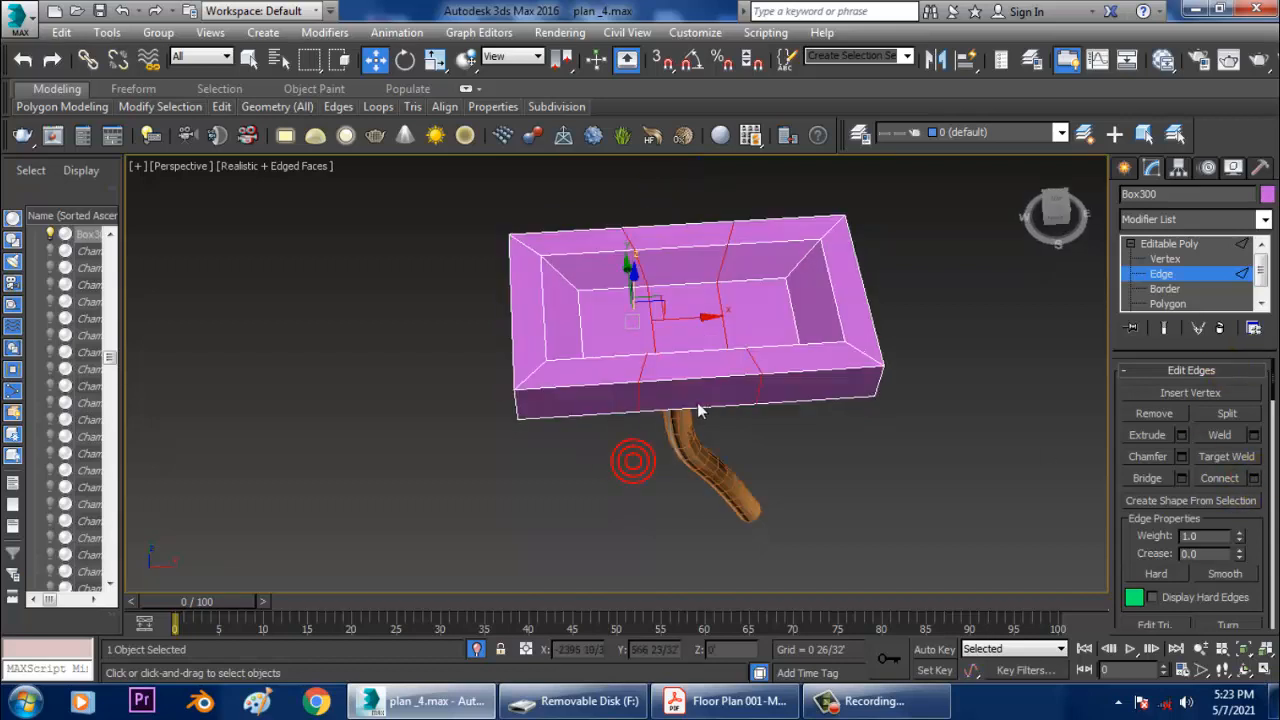
Move the basin's middle vertices outward along the front and rear long sides in the Top view, bulging both sides.
key("alt+w")
right_click(375, 285)
key("alt+w")
key("1")
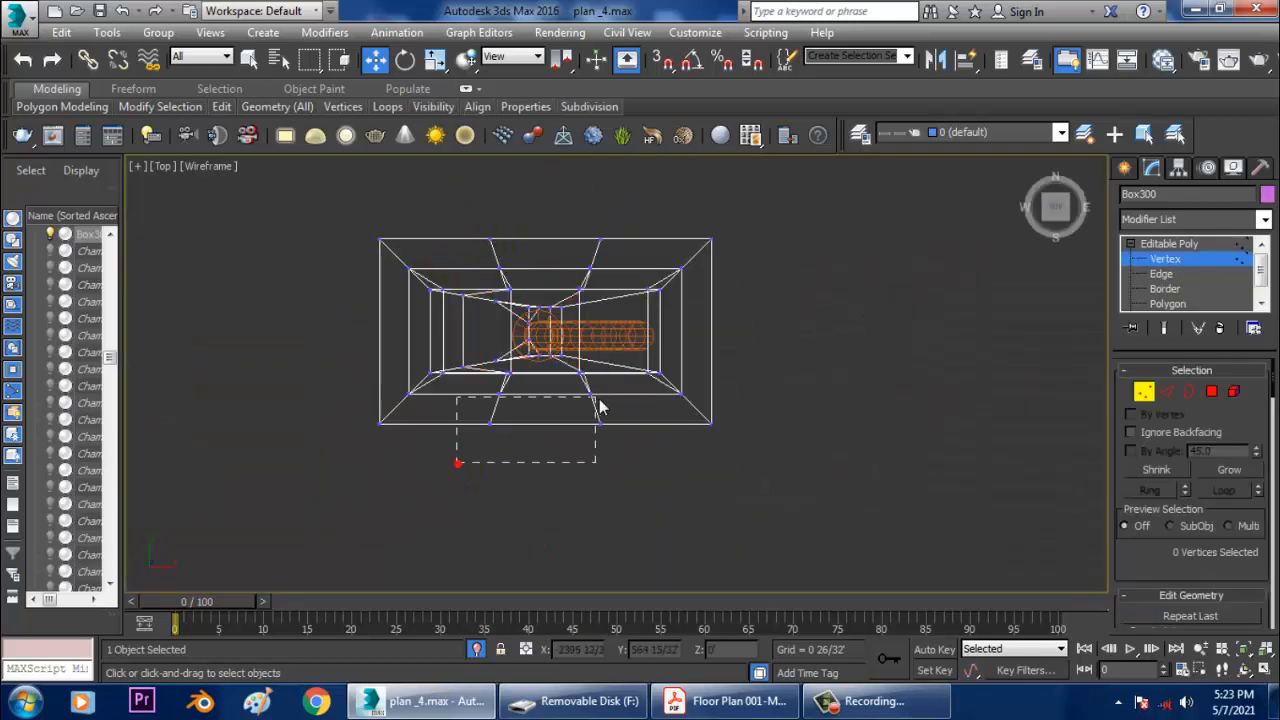
left_click_drag(556, 371, 556, 393)
left_click_drag(617, 300, 617, 300)
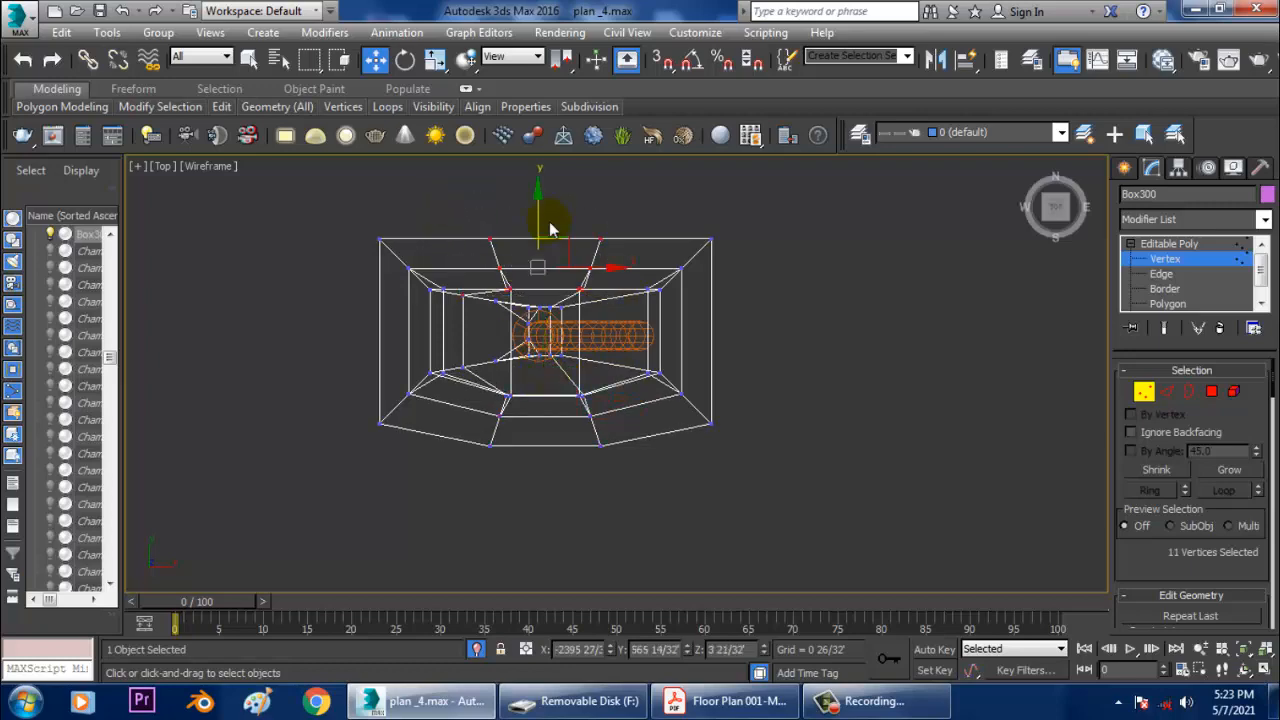
left_click_drag(549, 226, 551, 195)
key("alt+w")
middle_click_drag(857, 426, 856, 345)
key("alt+w")
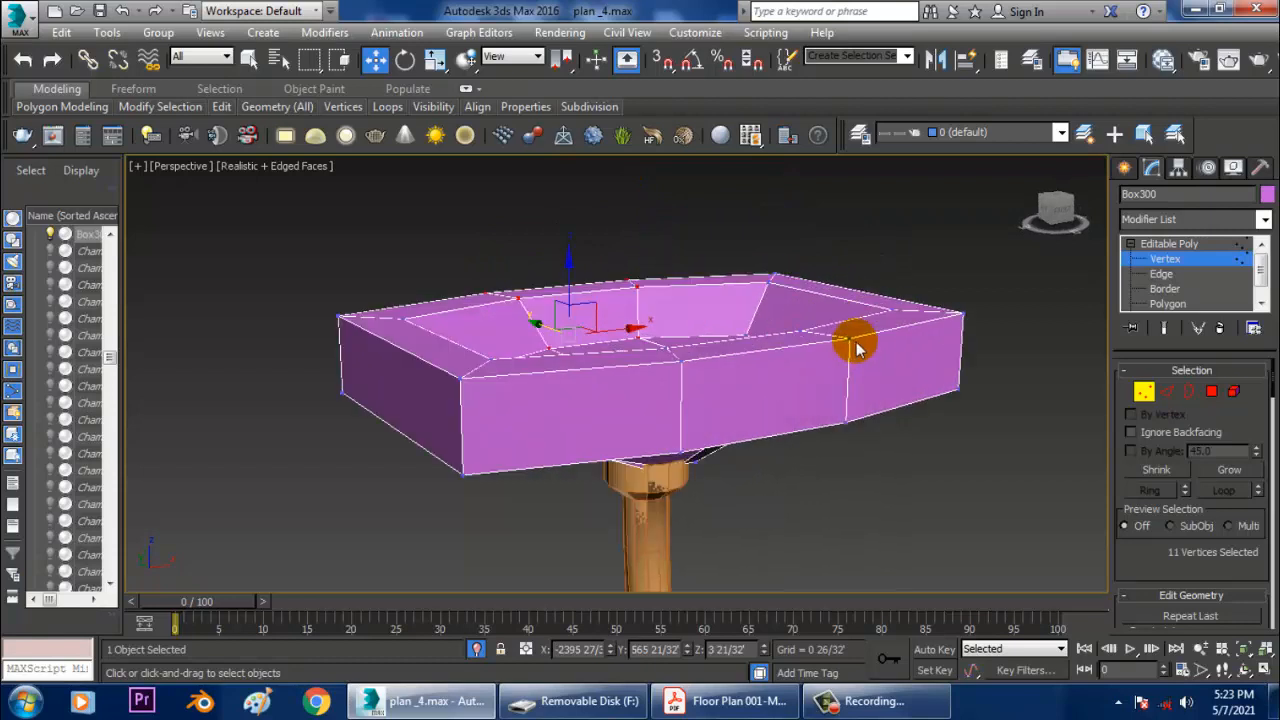
Try to scale the vertices of the basin's upper rim.
middle_click_drag(729, 494, 738, 458, "alt")
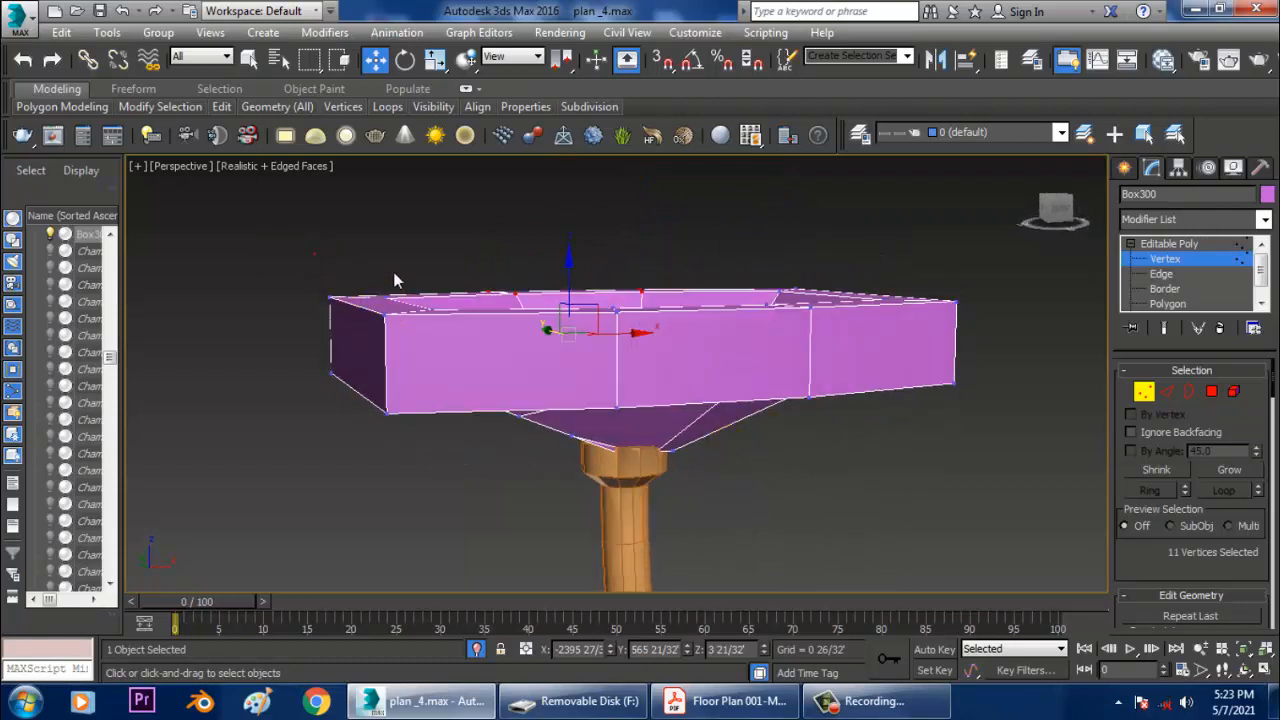
key("r")
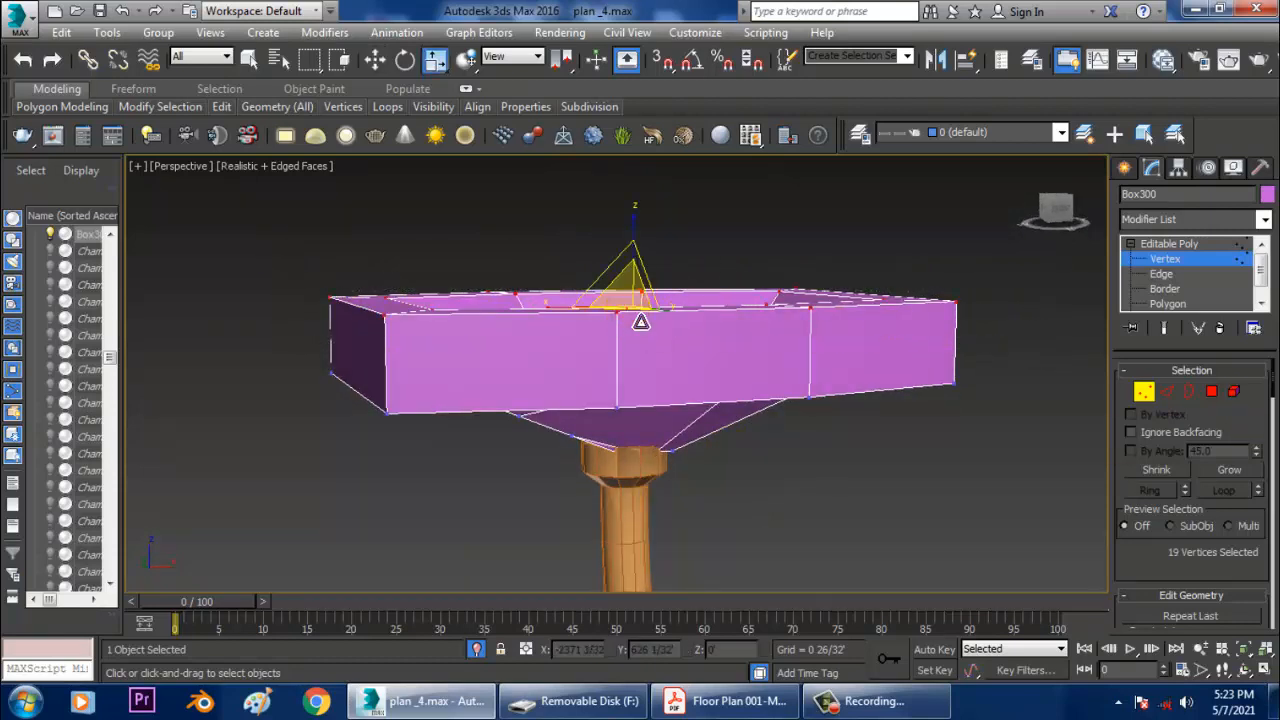
left_click_drag(641, 322, 656, 332)
key("ctrl+z")
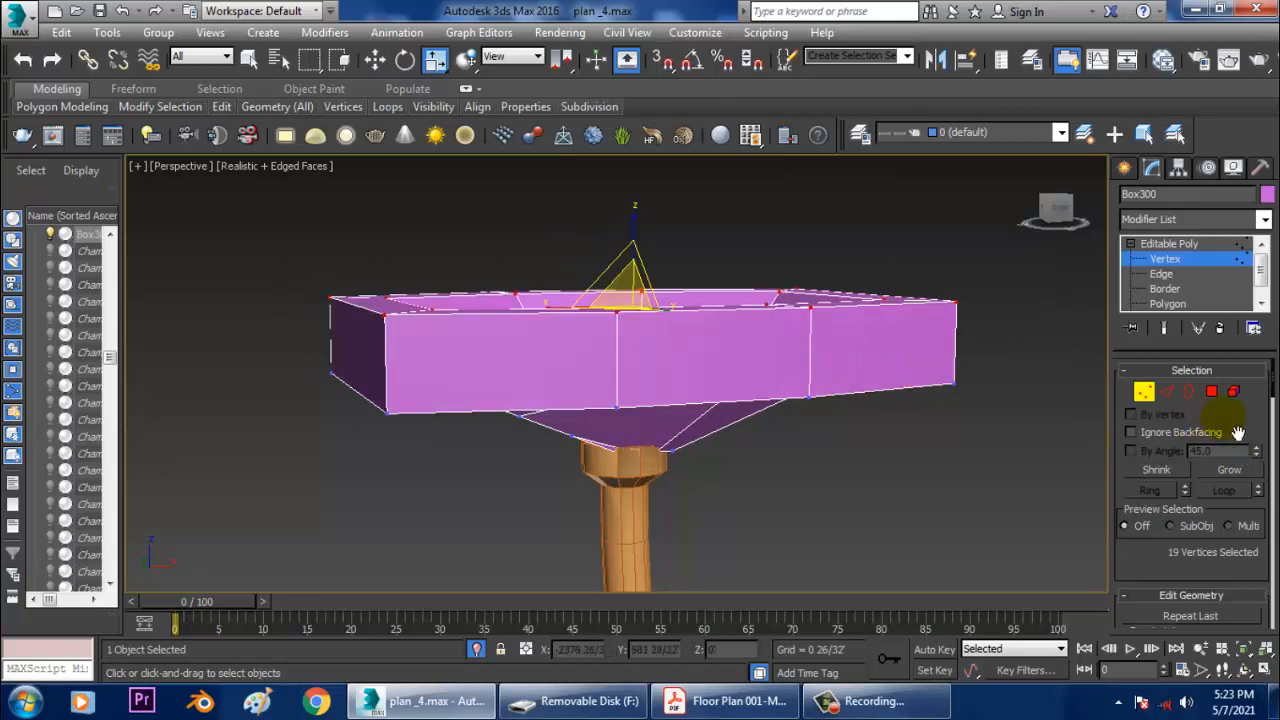
Chamfer the basin's outer top and bottom edge loops by 0 2/32' with 3 segments.
left_click(1164, 391)
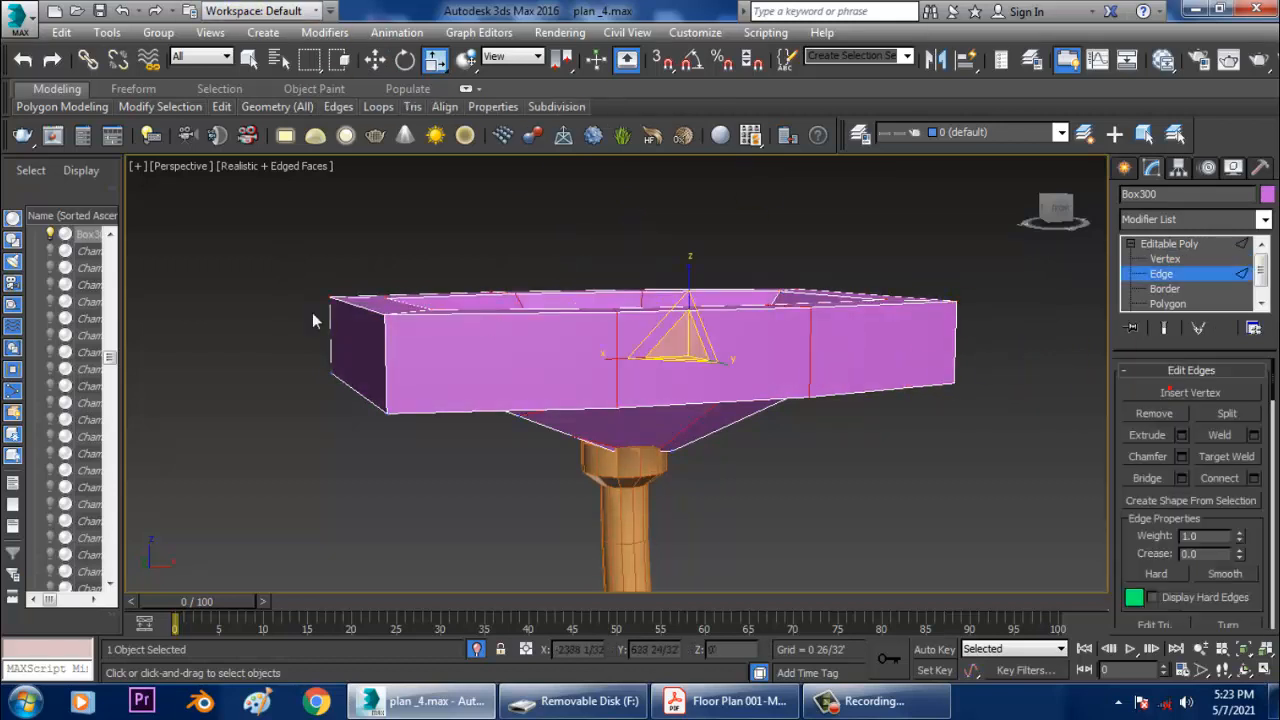
left_click(384, 365)
middle_click_drag(518, 342, 554, 354, "alt")
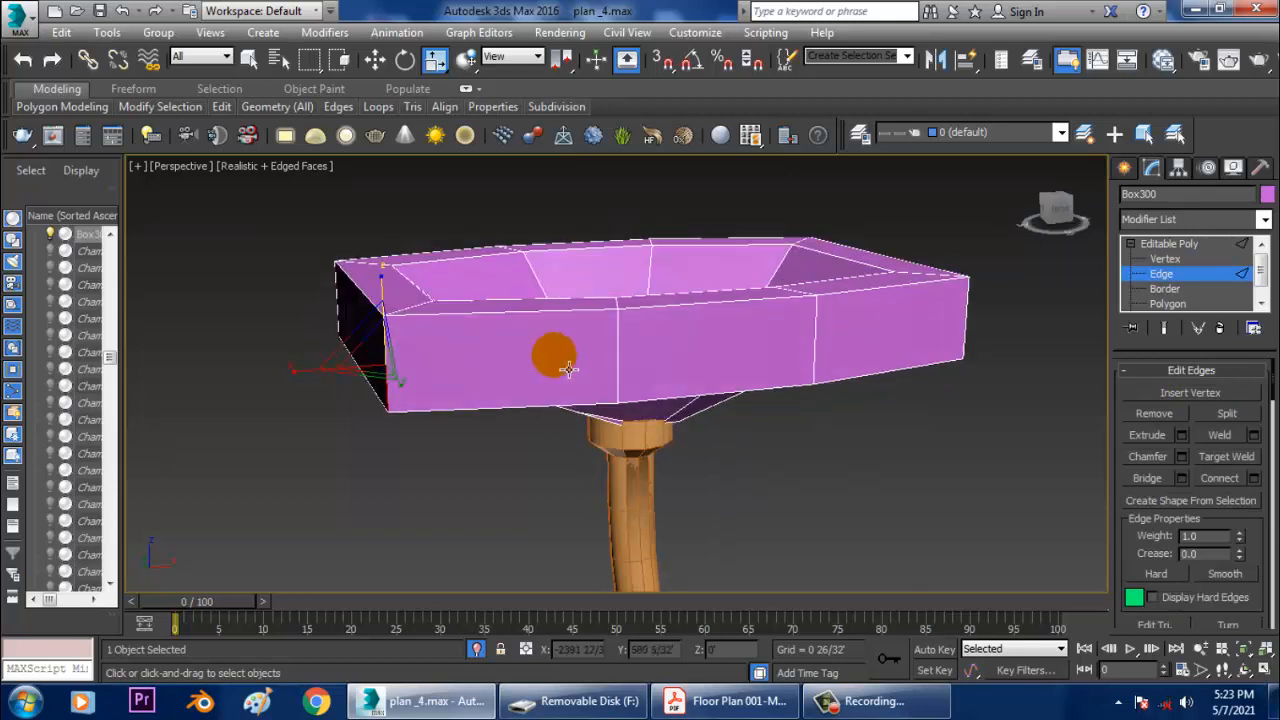
double_click(521, 313)
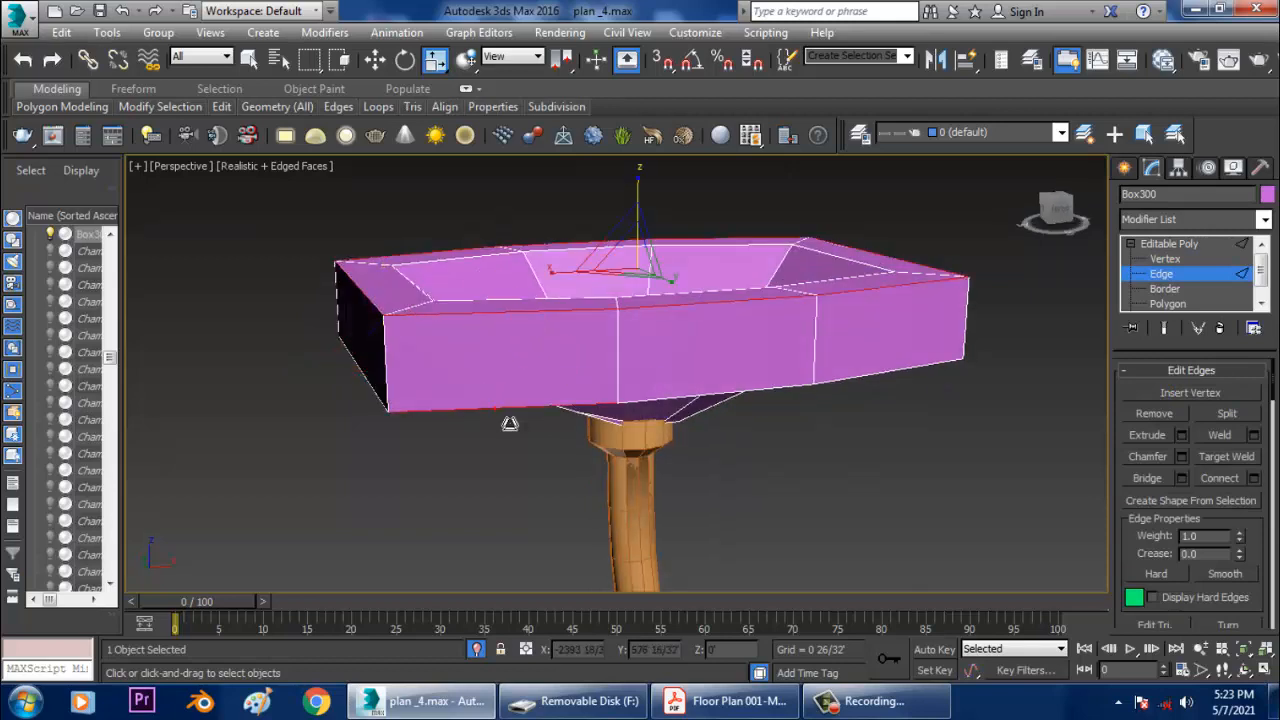
double_click(495, 408, "ctrl")
left_click(1182, 457)
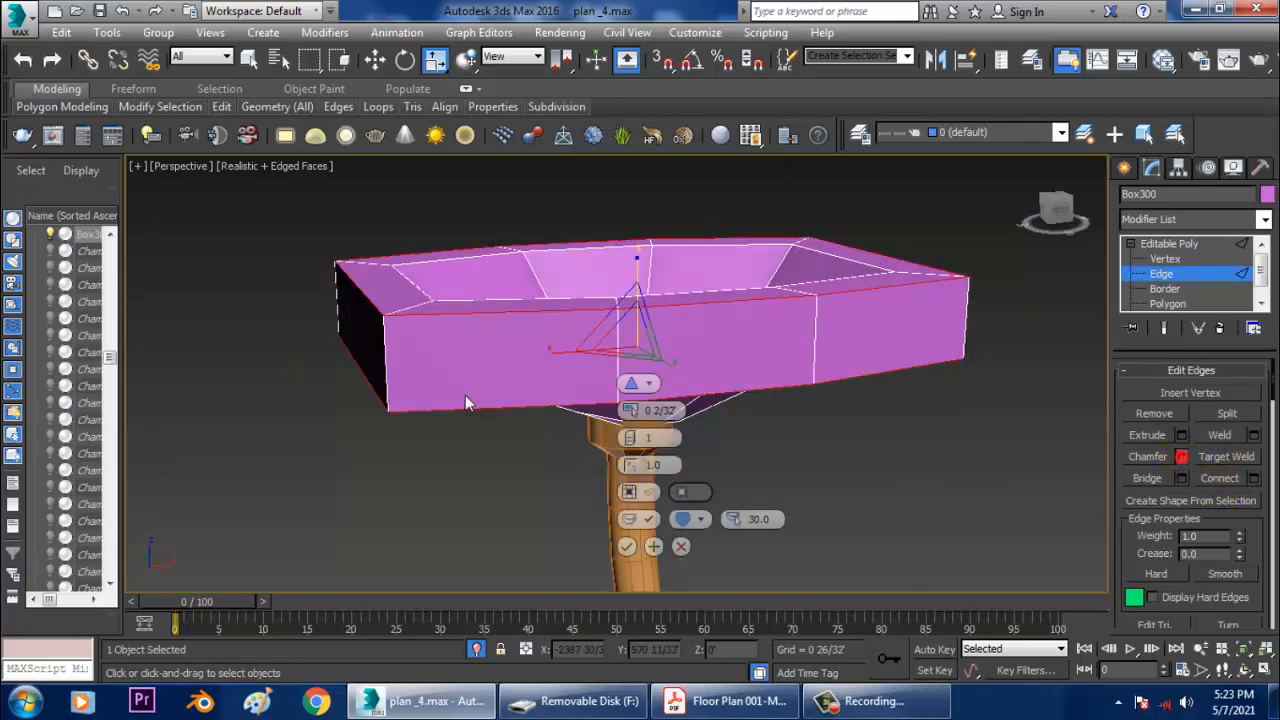
left_click_drag(630, 437, 645, 440)
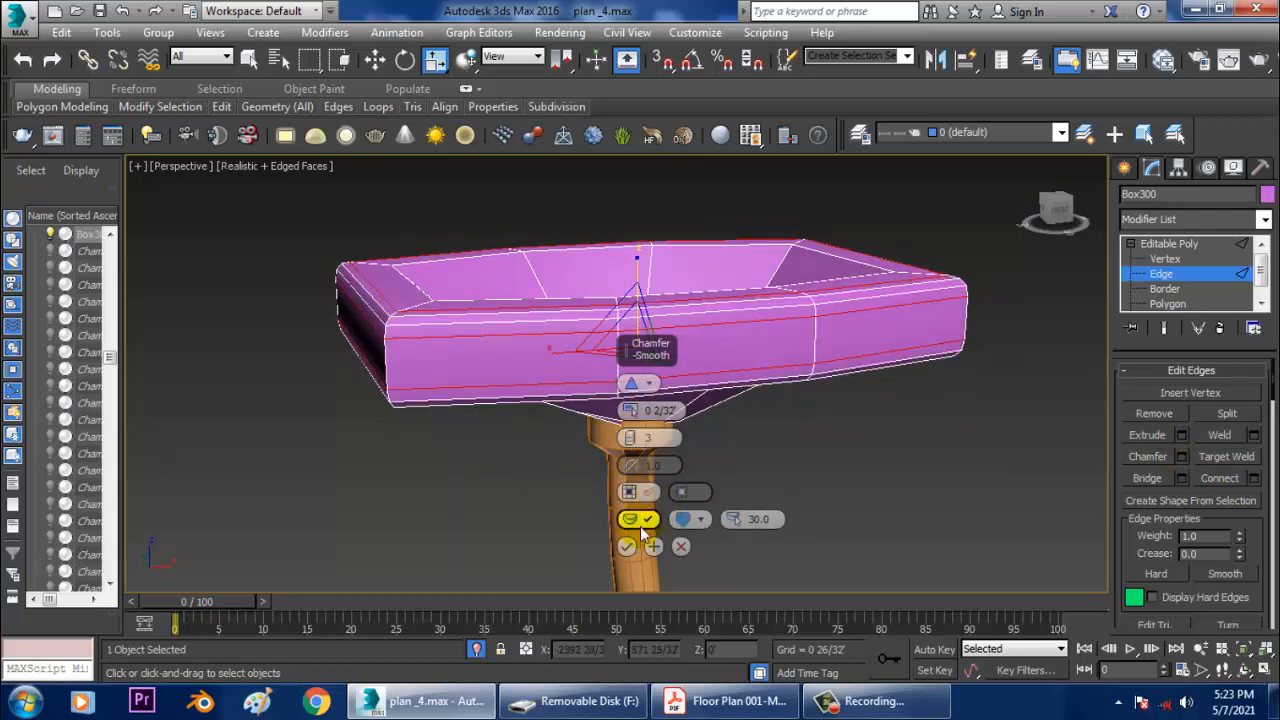
left_click(625, 547)
End the isolation so the whole scene shows, and leave the basin's edge editing.
middle_click_drag(946, 502, 857, 418, "alt")
scroll(926, 478, "down", 4)
right_click(857, 418)
left_click(900, 269)
middle_click_drag(900, 269, 754, 428, "alt")
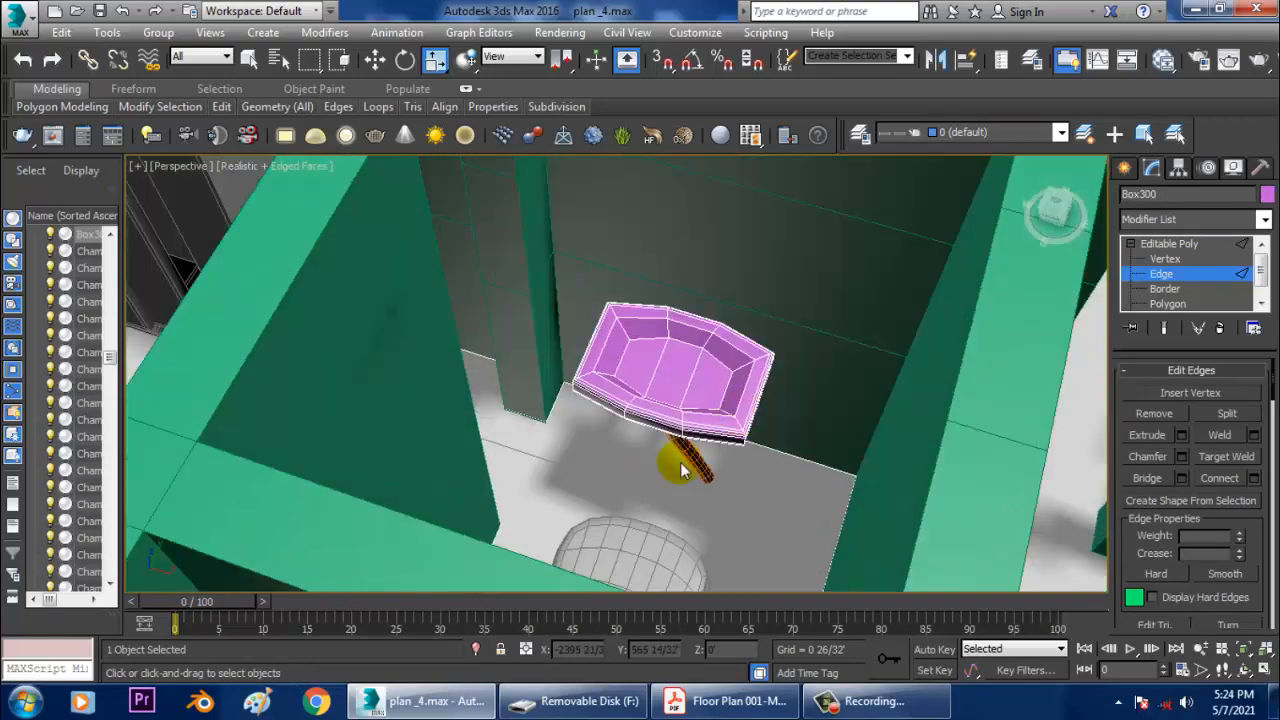
scroll(692, 471, "up", 3)
left_click(1169, 243)
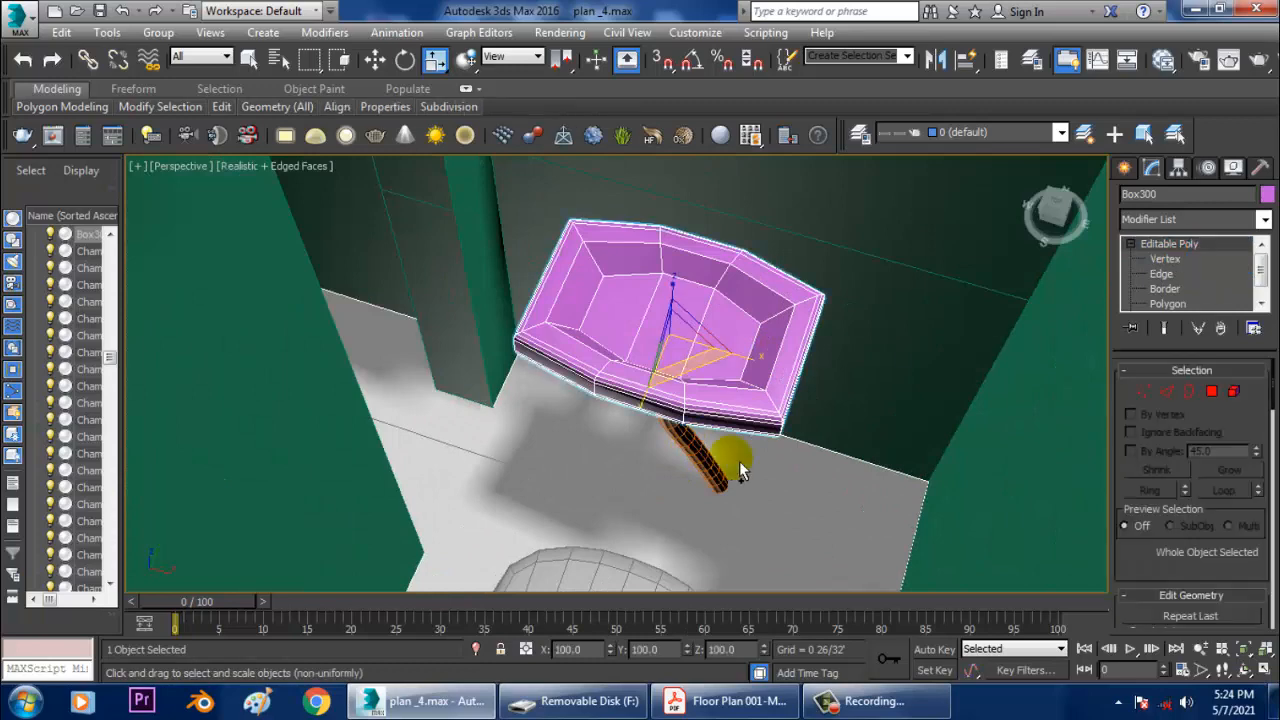
Select the vertices at the lower end of the drain pipe in the Front view.
left_click(727, 459, "ctrl")
key("w")
middle_click_drag(720, 418, 763, 416, "alt")
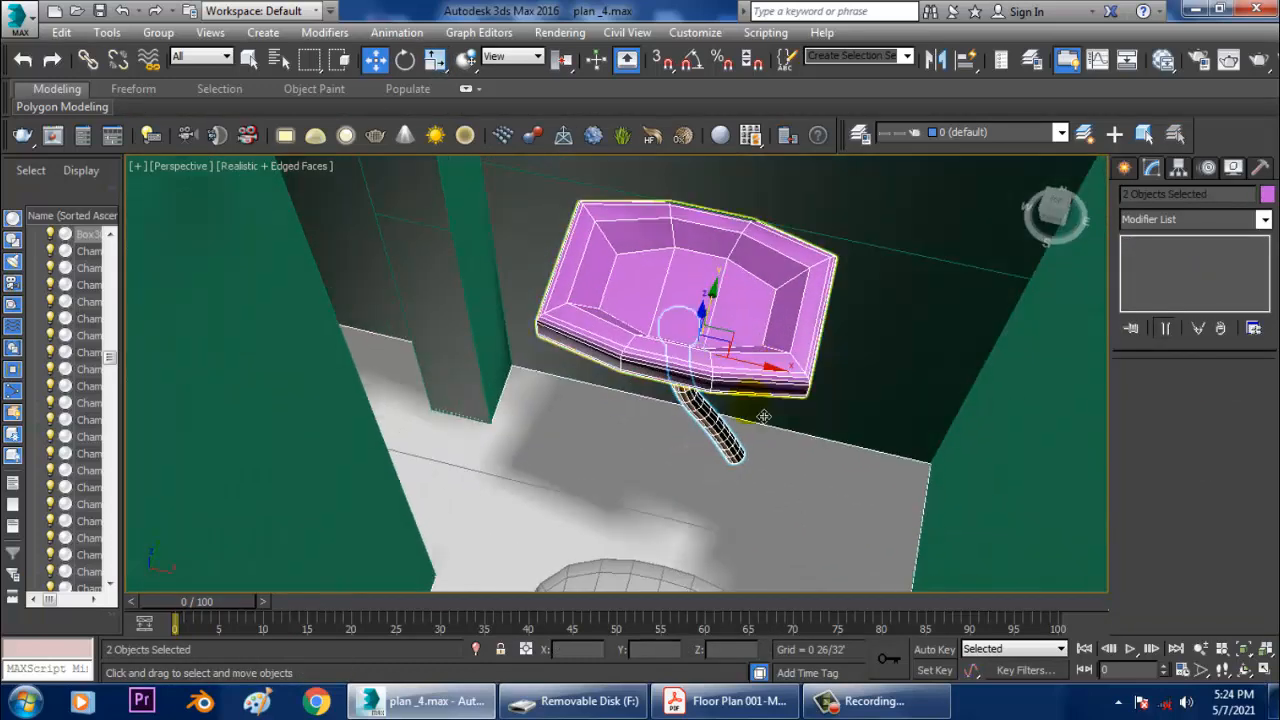
left_click(728, 443)
key("alt+w")
middle_click_drag(814, 329, 791, 326)
key("z")
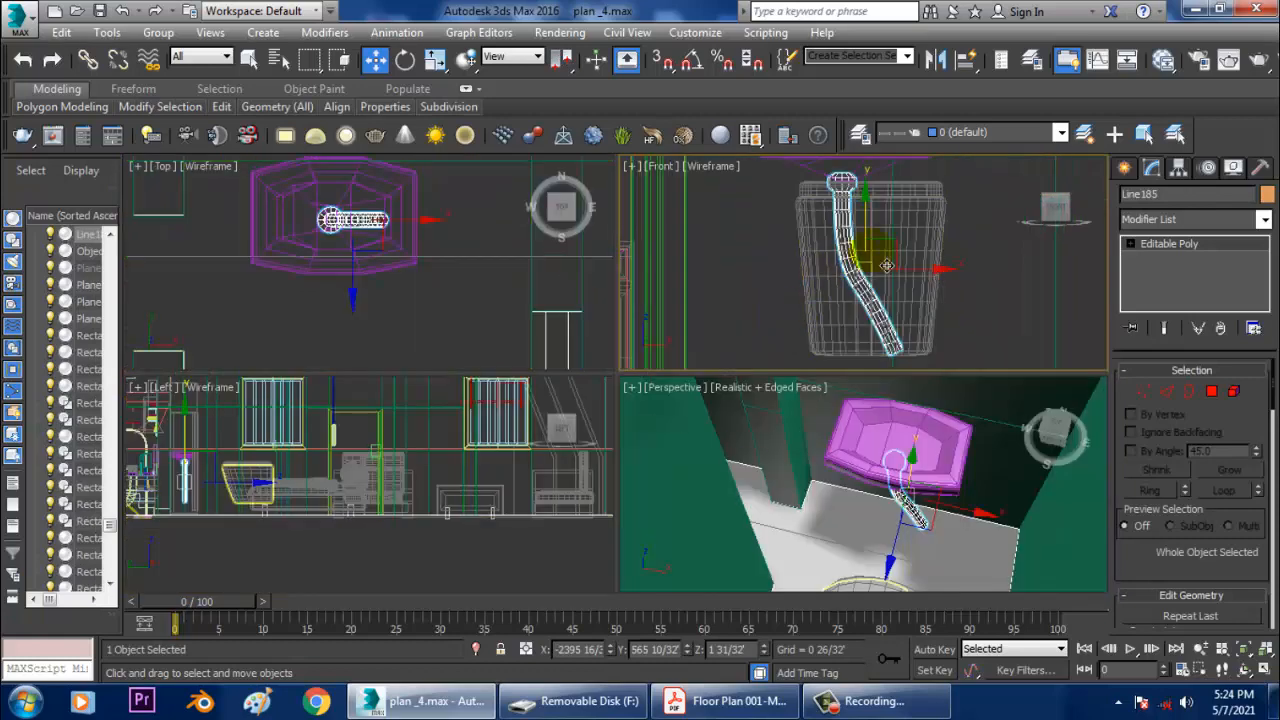
middle_click_drag(939, 292, 891, 264)
key("alt+w")
middle_click_drag(835, 311, 870, 224)
key("1")
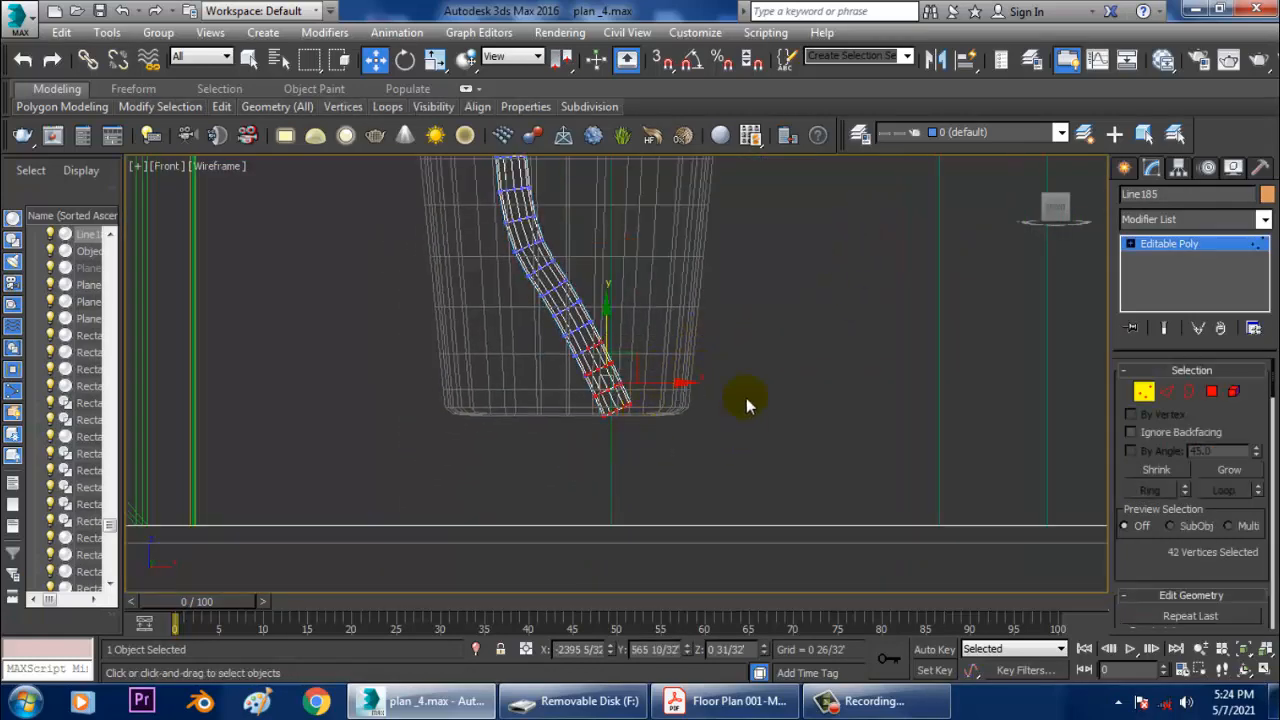
middle_click_drag(746, 398, 762, 445)
Leave the pipe's vertex editing and check the basin's placement in the small bathroom in the Perspective view.
key("alt+w")
middle_click(851, 477)
key("alt+w")
middle_click_drag(851, 477, 921, 419, "alt")
scroll(921, 419, "down", 4)
middle_click_drag(828, 410, 721, 429)
middle_click_drag(721, 429, 630, 492, "alt")
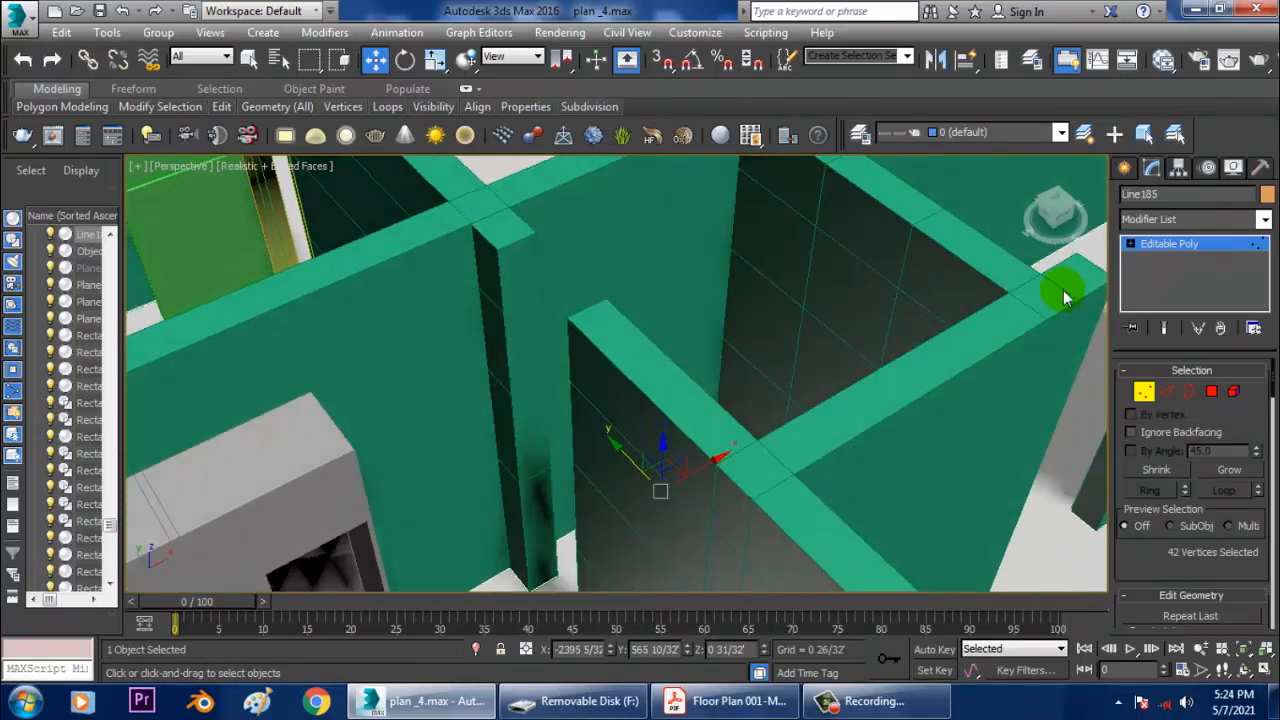
left_click(1169, 245)
middle_click_drag(932, 312, 885, 391, "alt")
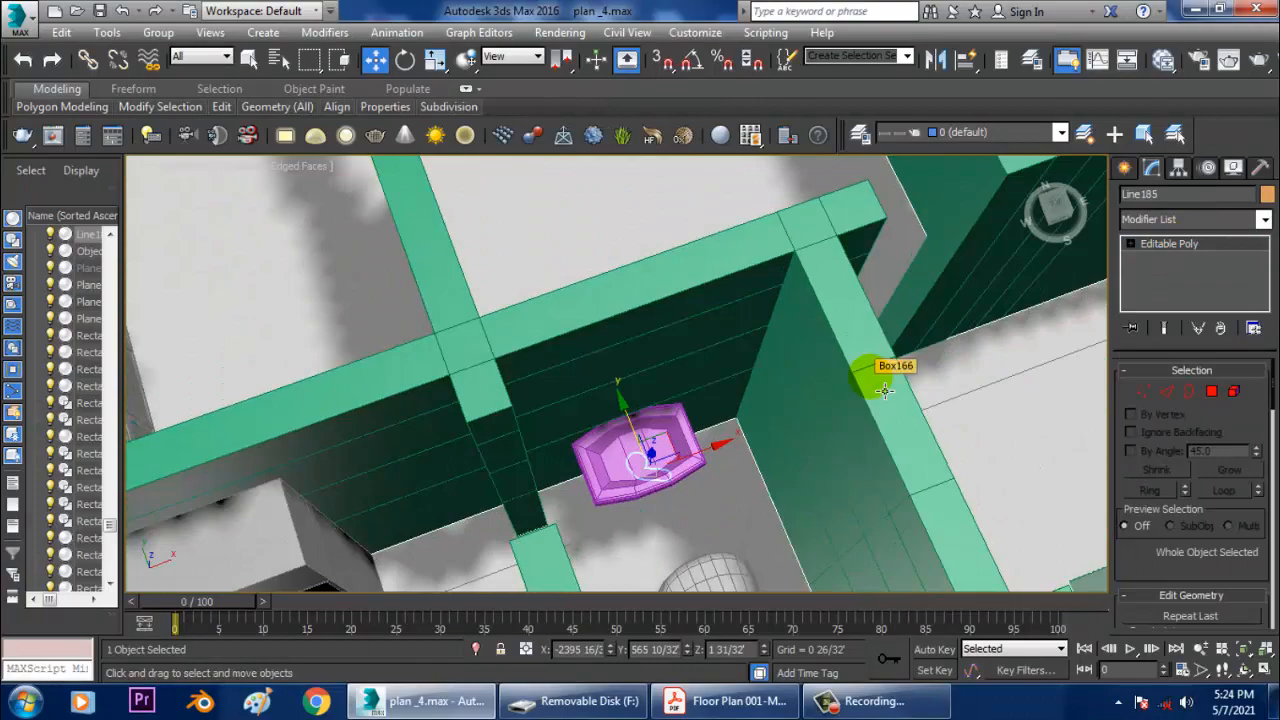
Delete the spare washbasin and mirror set standing outside the green-walled floor.
middle_click_drag(772, 395, 662, 414, "alt")
scroll(750, 428, "down", 3)
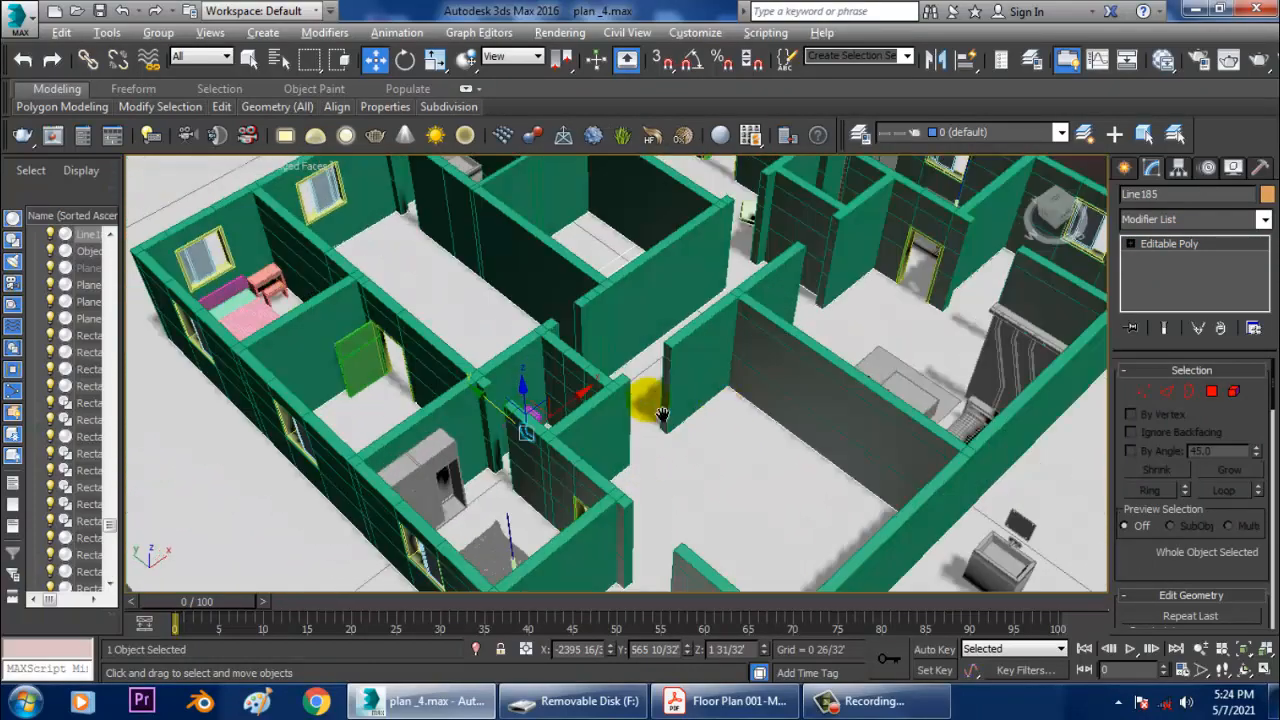
middle_click_drag(1050, 470, 783, 397)
scroll(783, 397, "up", 3)
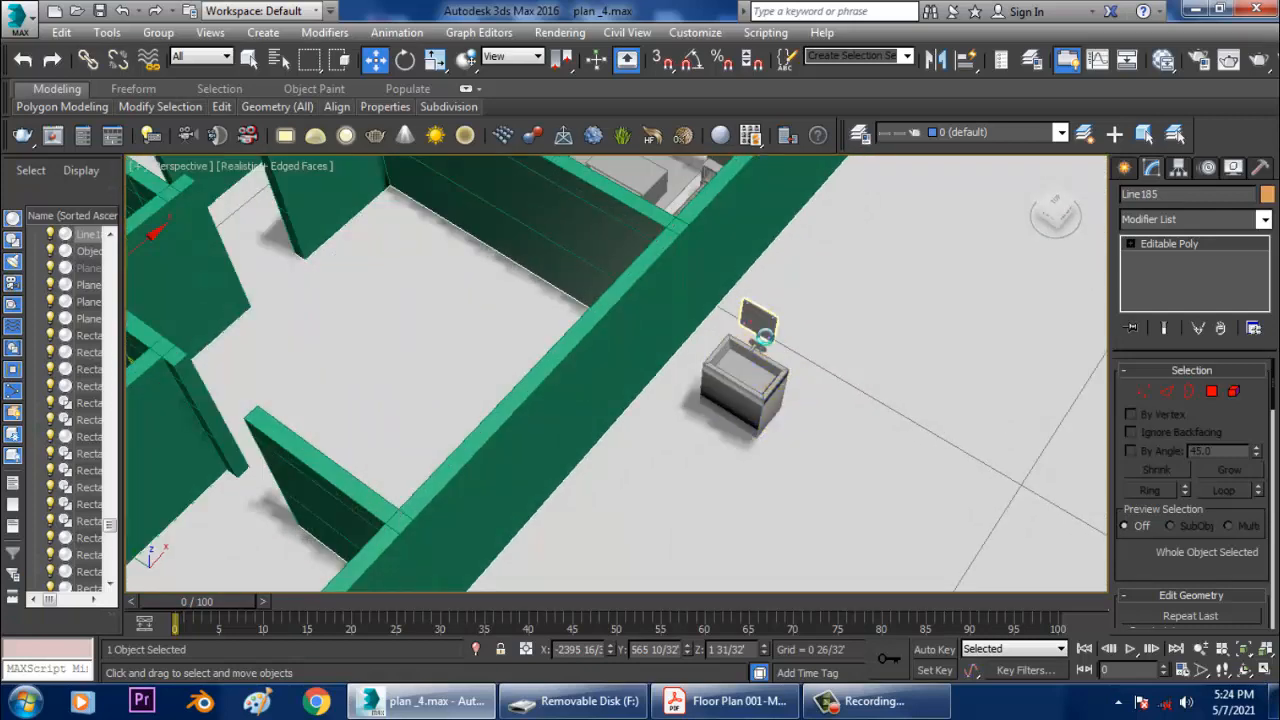
left_click(762, 334)
middle_click_drag(780, 343, 775, 426, "alt")
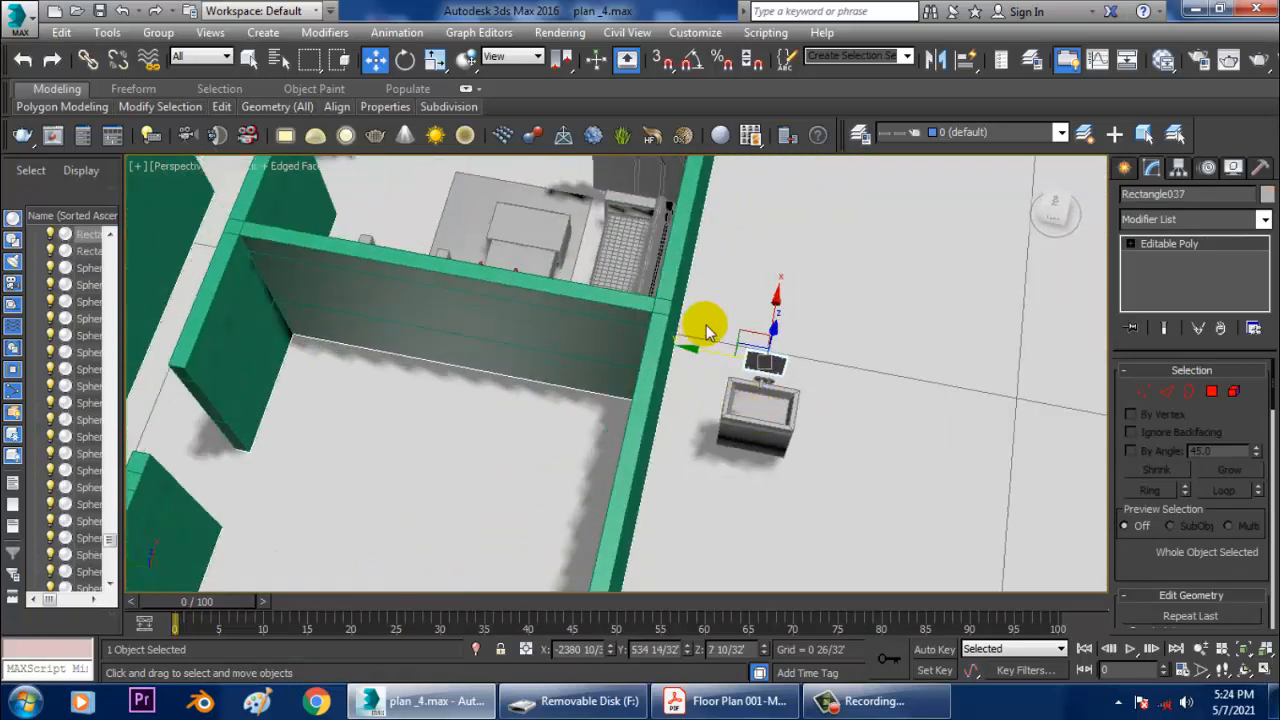
left_click_drag(704, 323, 884, 486)
key("Delete")
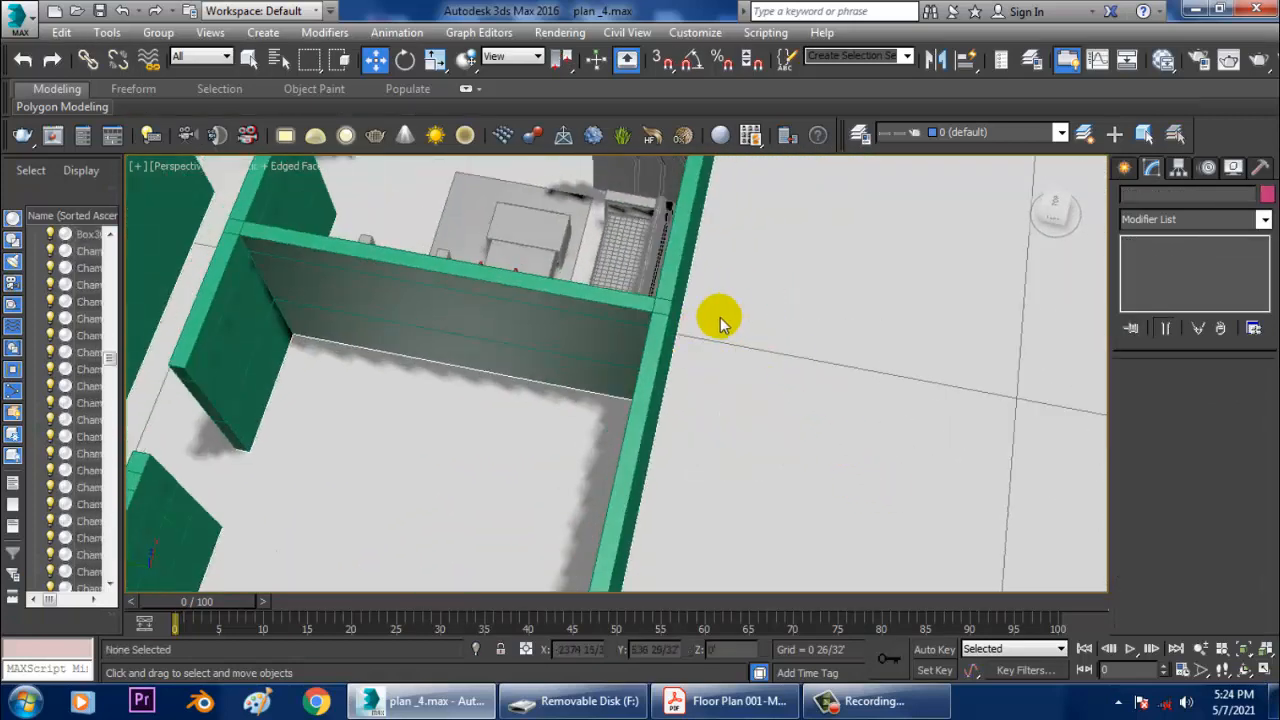
Examine the furnished rooms of the green-walled floor, and compare them with the pink-walled floor beside it.
scroll(886, 457, "down", 8)
middle_click_drag(806, 449, 889, 368)
scroll(766, 355, "up", 5)
scroll(806, 471, "down", 5)
scroll(723, 449, "up", 3)
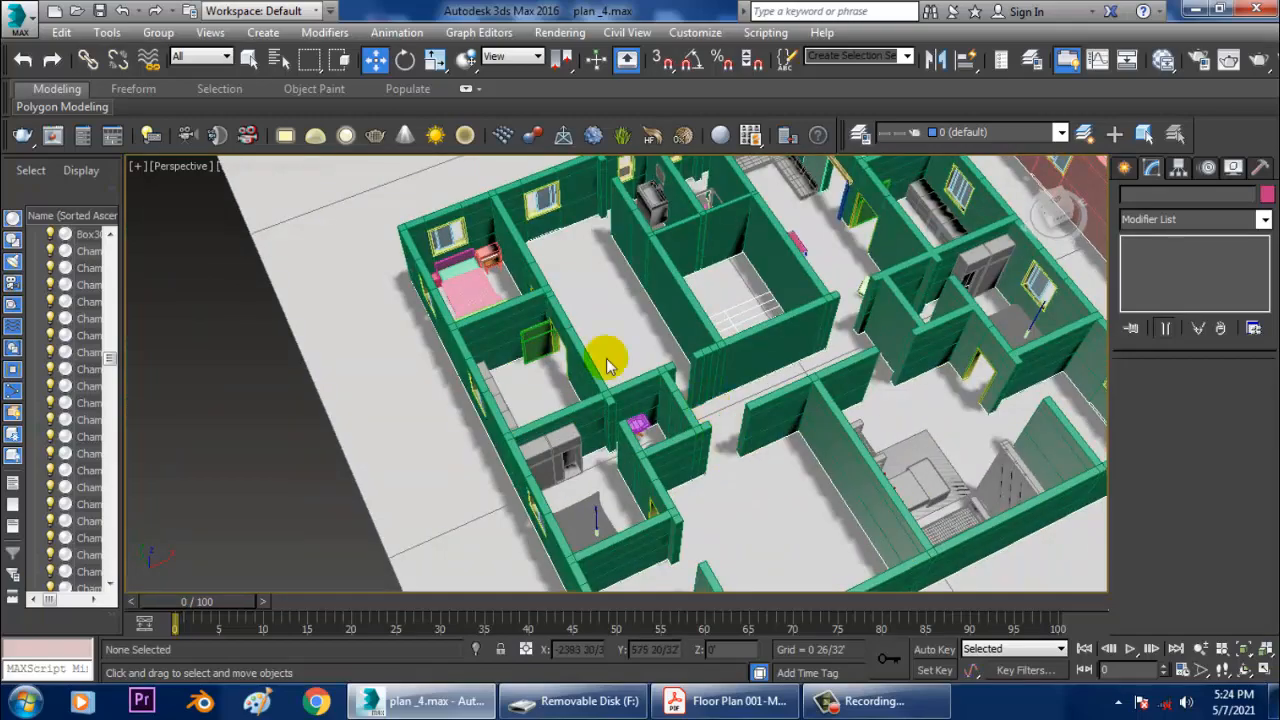
scroll(620, 380, "up", 5)
middle_click_drag(638, 401, 680, 454)
scroll(620, 450, "down", 5)
middle_click_drag(563, 449, 142, 567)
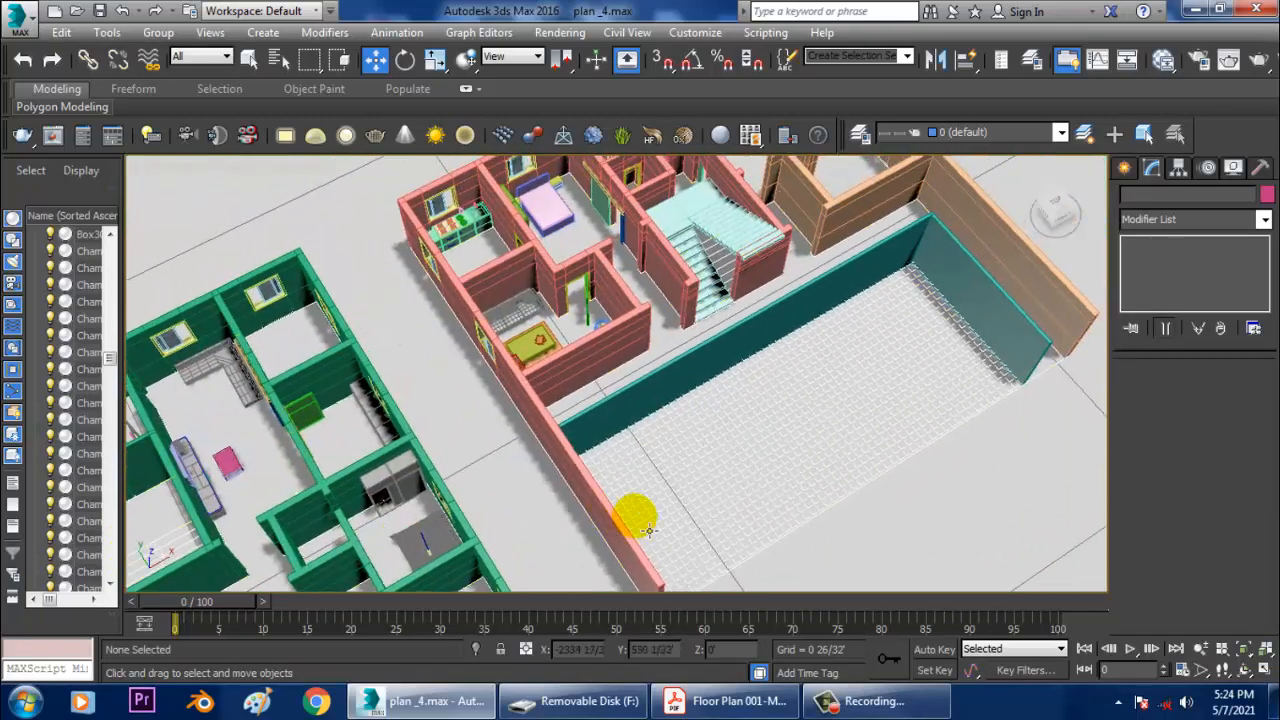
middle_click_drag(686, 388, 459, 527)
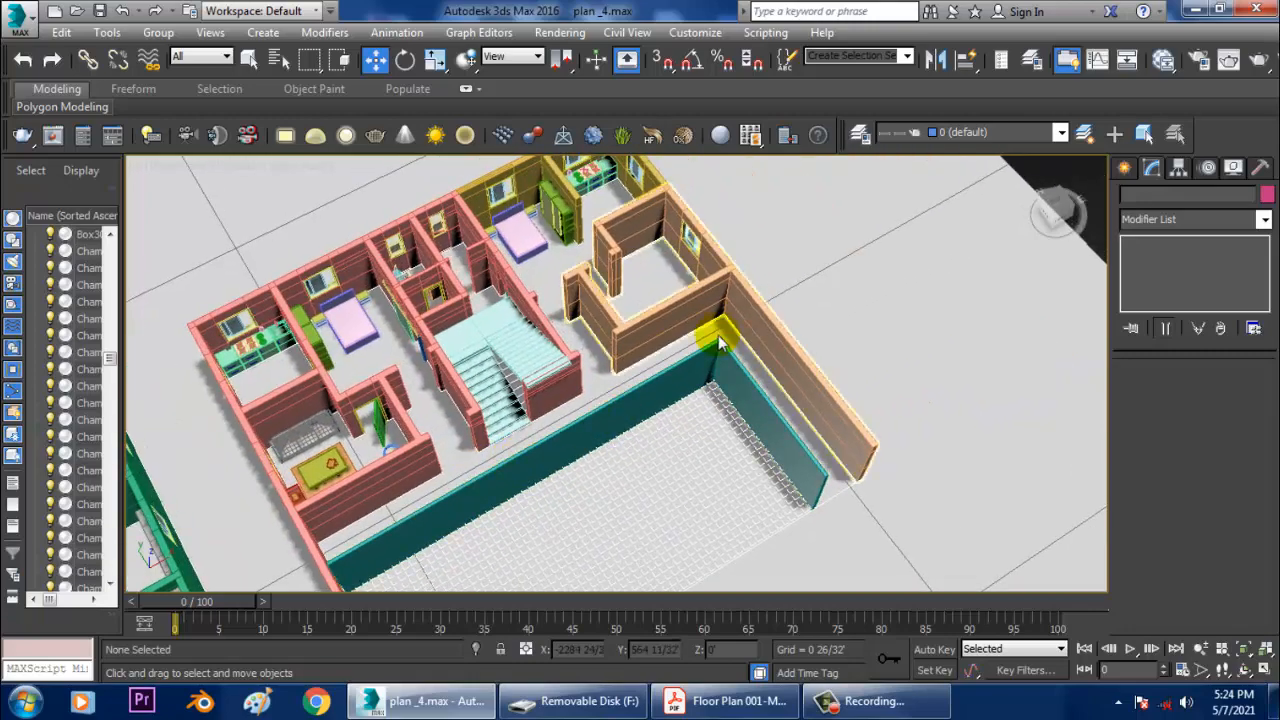
middle_click_drag(726, 326, 788, 503, "alt")
scroll(713, 474, "up", 4)
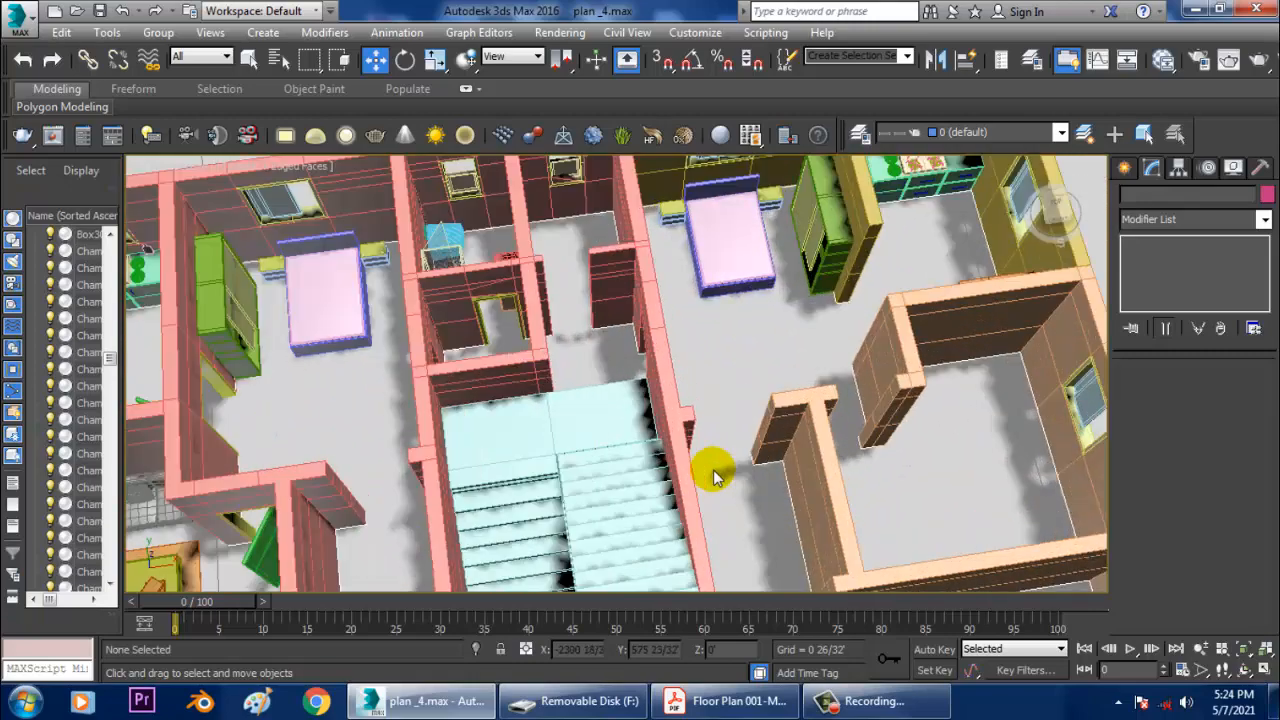
scroll(713, 474, "down", 4)
middle_click_drag(918, 314, 708, 379, "alt")
scroll(708, 379, "down", 2)
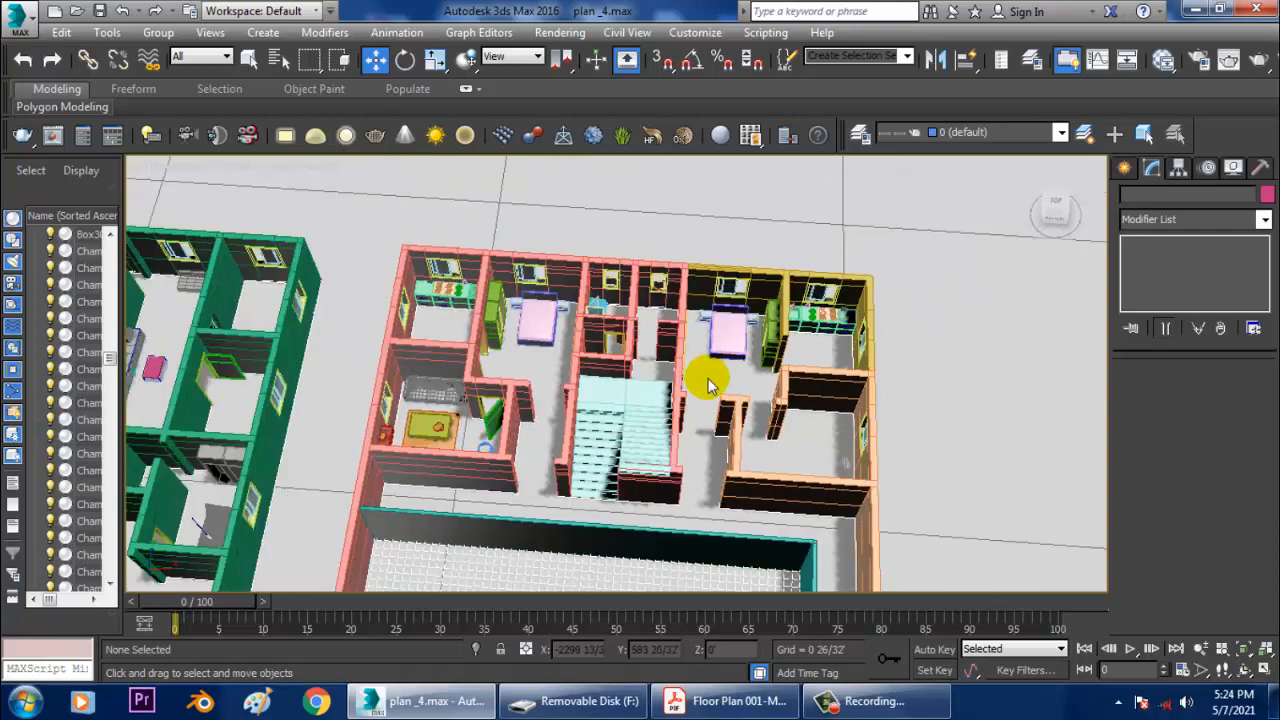
Examine the staircase, the small bathroom's shower cabin and the neighbouring bedroom on the pink-walled floor.
left_click(1124, 167)
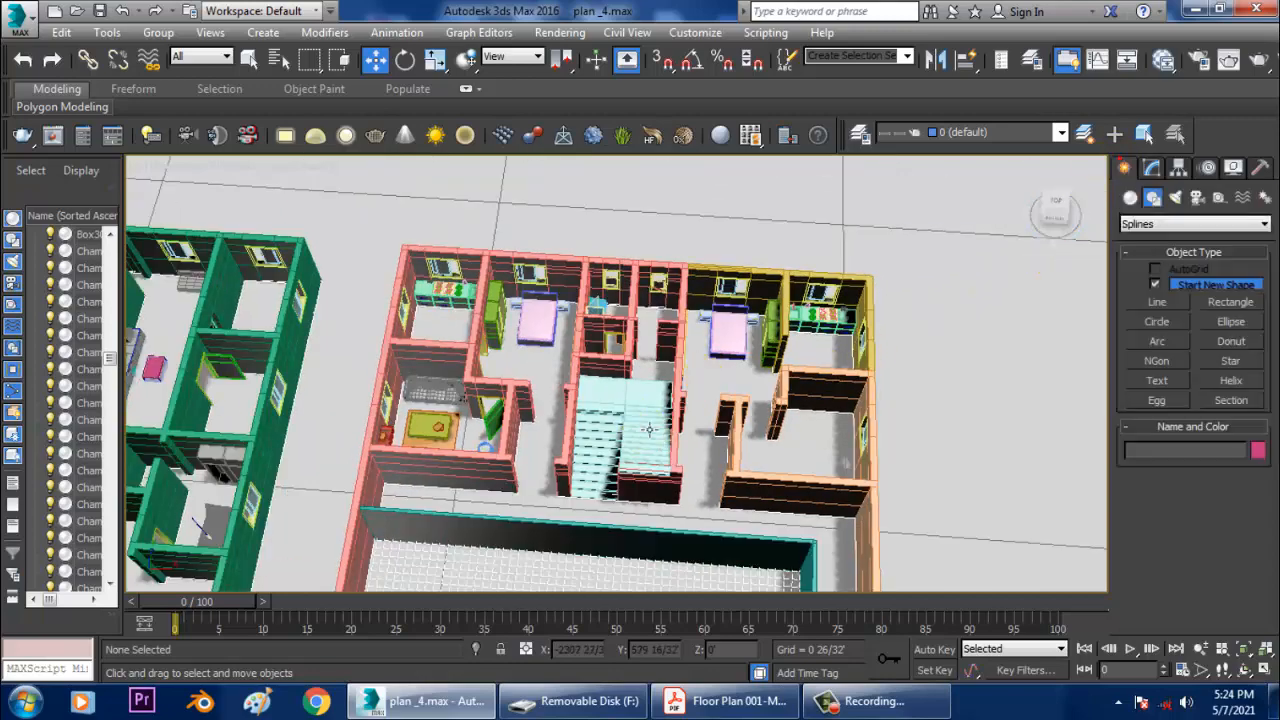
left_click(659, 423)
key("z")
middle_click_drag(659, 423, 620, 365, "alt")
scroll(622, 365, "down", 5)
middle_click_drag(703, 480, 634, 397, "alt")
middle_click_drag(720, 437, 586, 388)
scroll(580, 380, "down", 4)
middle_click_drag(725, 487, 791, 372)
scroll(690, 430, "up", 8)
left_click(762, 379)
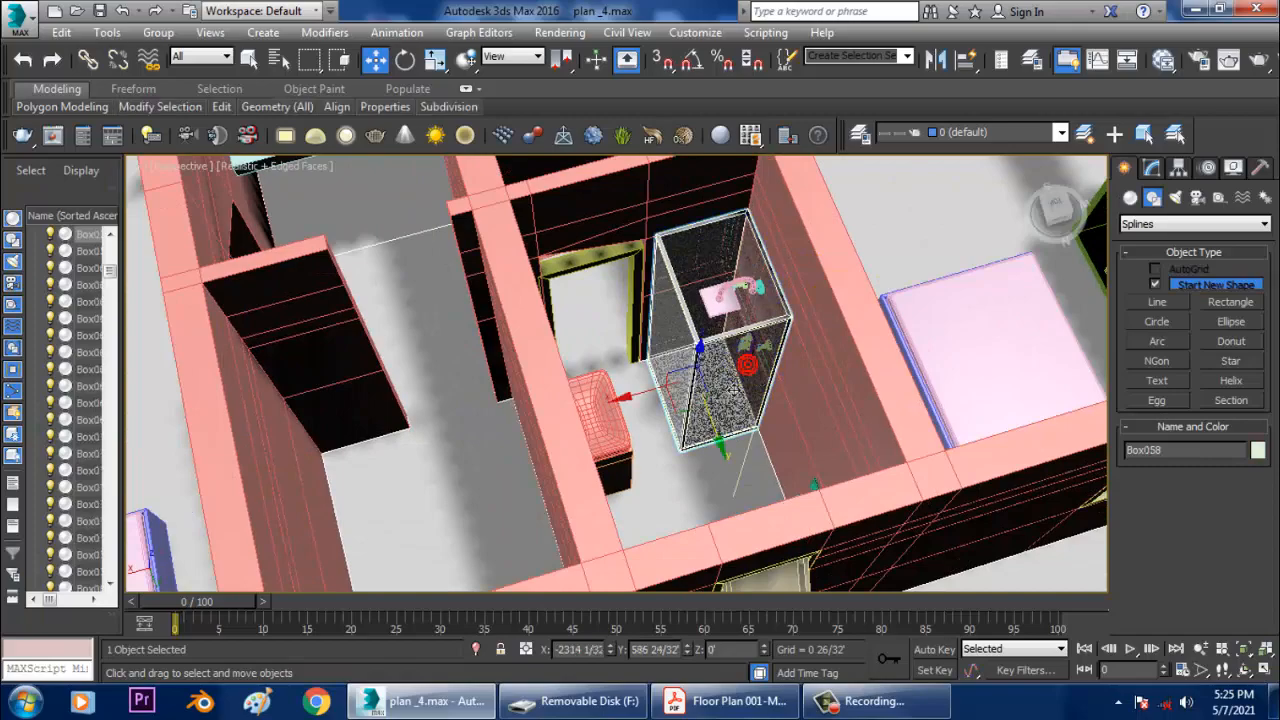
scroll(733, 389, "down", 3)
middle_click_drag(657, 398, 751, 400)
middle_click_drag(615, 395, 808, 350)
scroll(808, 350, "down", 2)
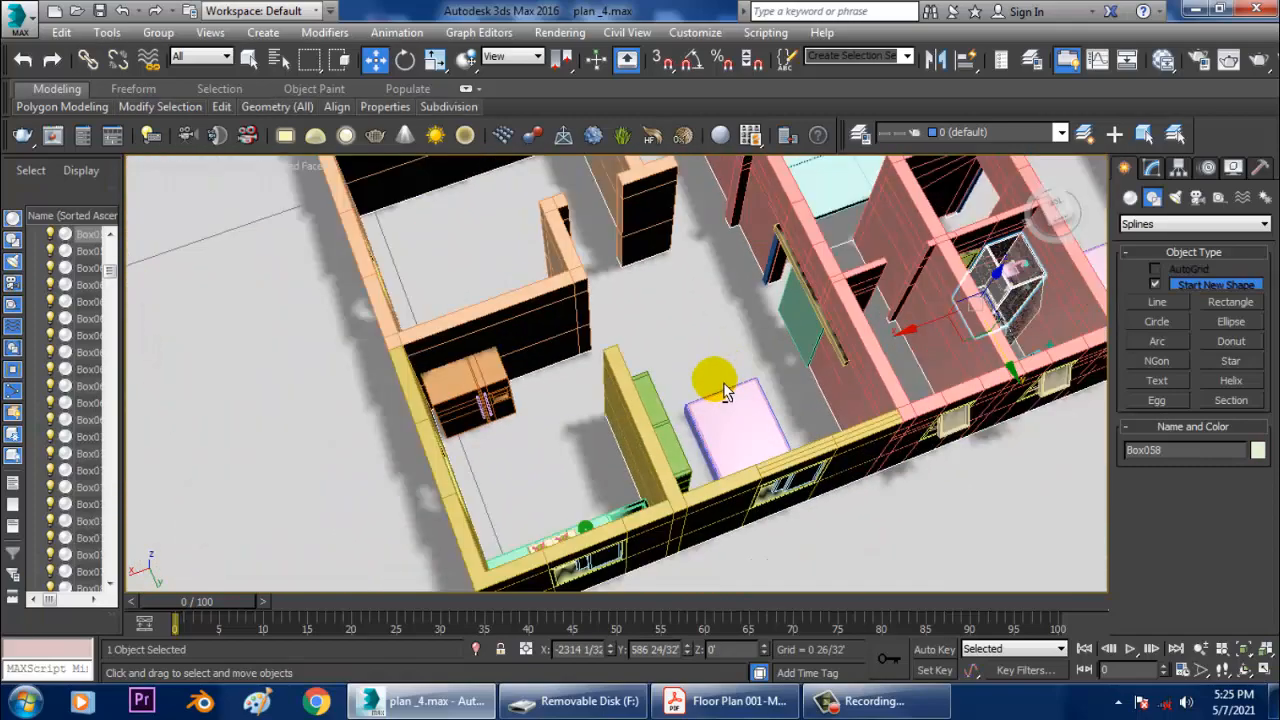
Copy the yellow ring of the rear burner once onto the bare rear burner of the stove in the yellow-walled kitchen.
middle_click_drag(571, 409, 470, 400, "alt")
middle_click_drag(470, 400, 500, 370, "alt")
left_click(742, 266)
key("z")
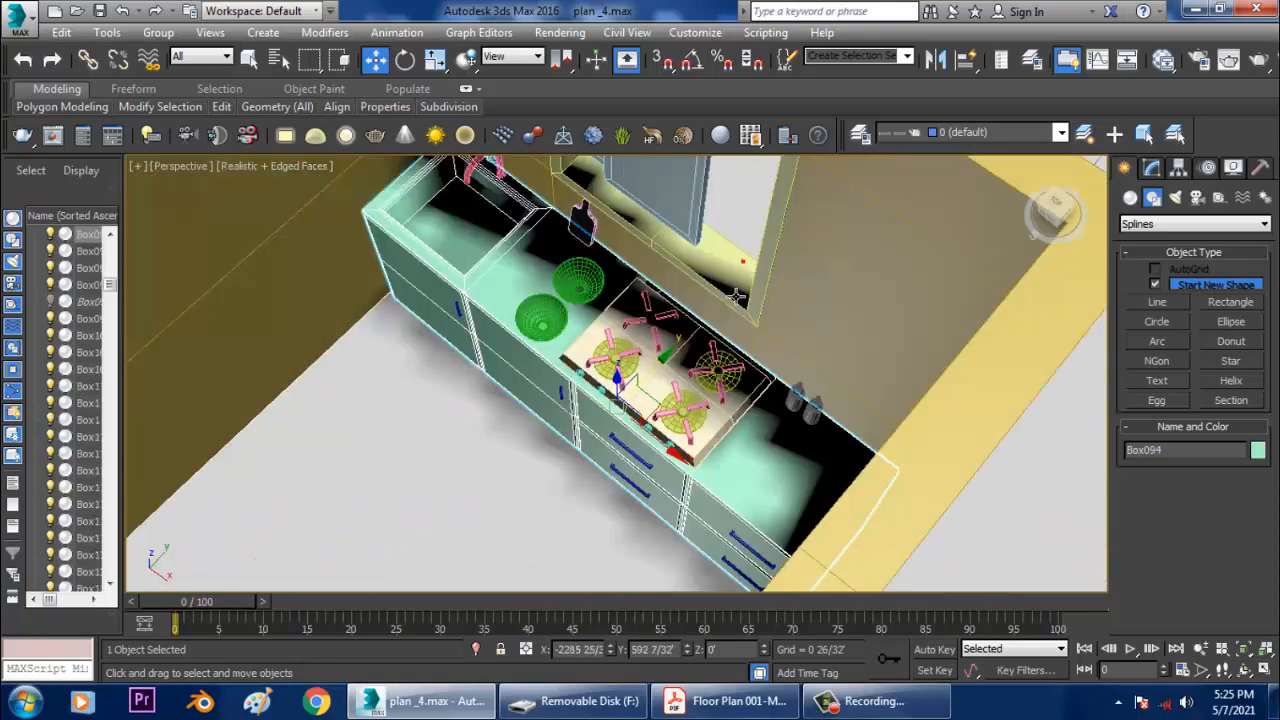
middle_click_drag(735, 296, 685, 368, "alt")
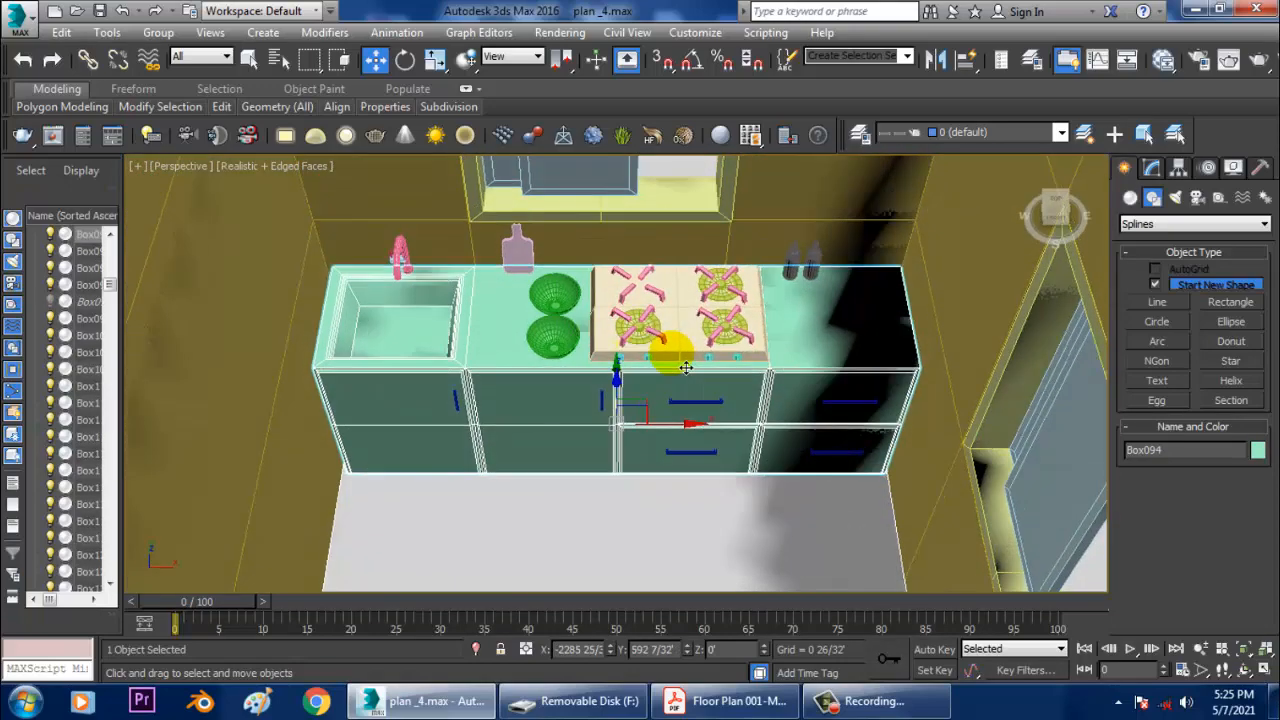
left_click(731, 307)
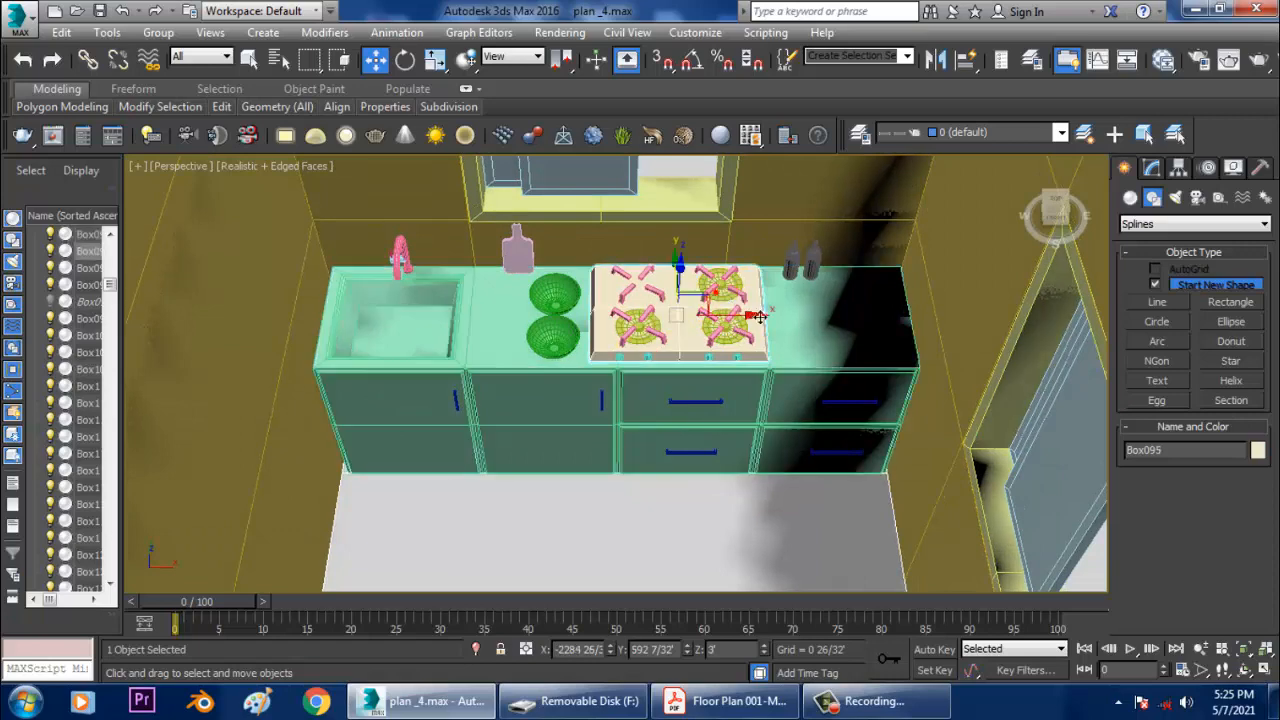
left_click(750, 309)
left_click_drag(778, 299, 684, 292, "shift")
left_click(649, 430)
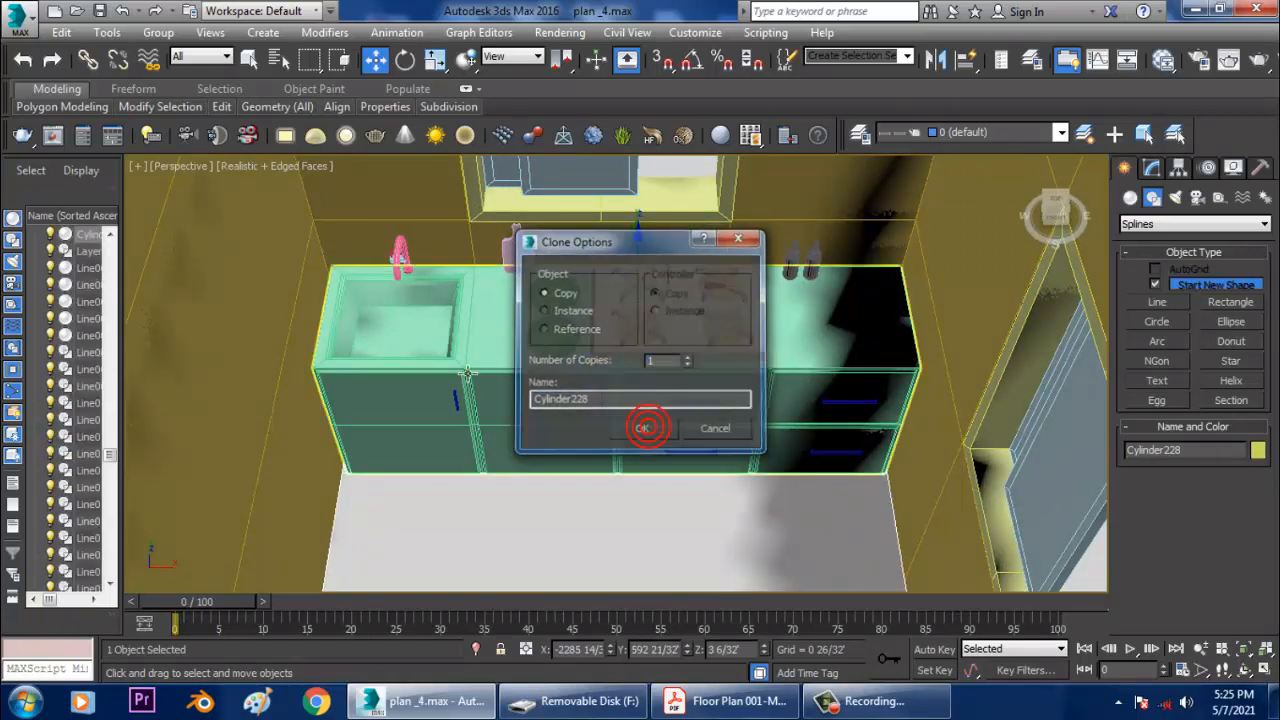
Examine the toilet, washbasin and shower in the pink-walled bathroom from several angles.
middle_click_drag(425, 366, 651, 371)
scroll(651, 371, "down", 3)
mouse_move(437, 443)
middle_mouse_down()
mouse_move(702, 363)
mouse_move(609, 349)
mouse_move(686, 400)
mouse_move(600, 363)
mouse_move(747, 402)
mouse_move(743, 440)
mouse_move(683, 446)
mouse_move(632, 334)
mouse_move(530, 302)
middle_mouse_up()
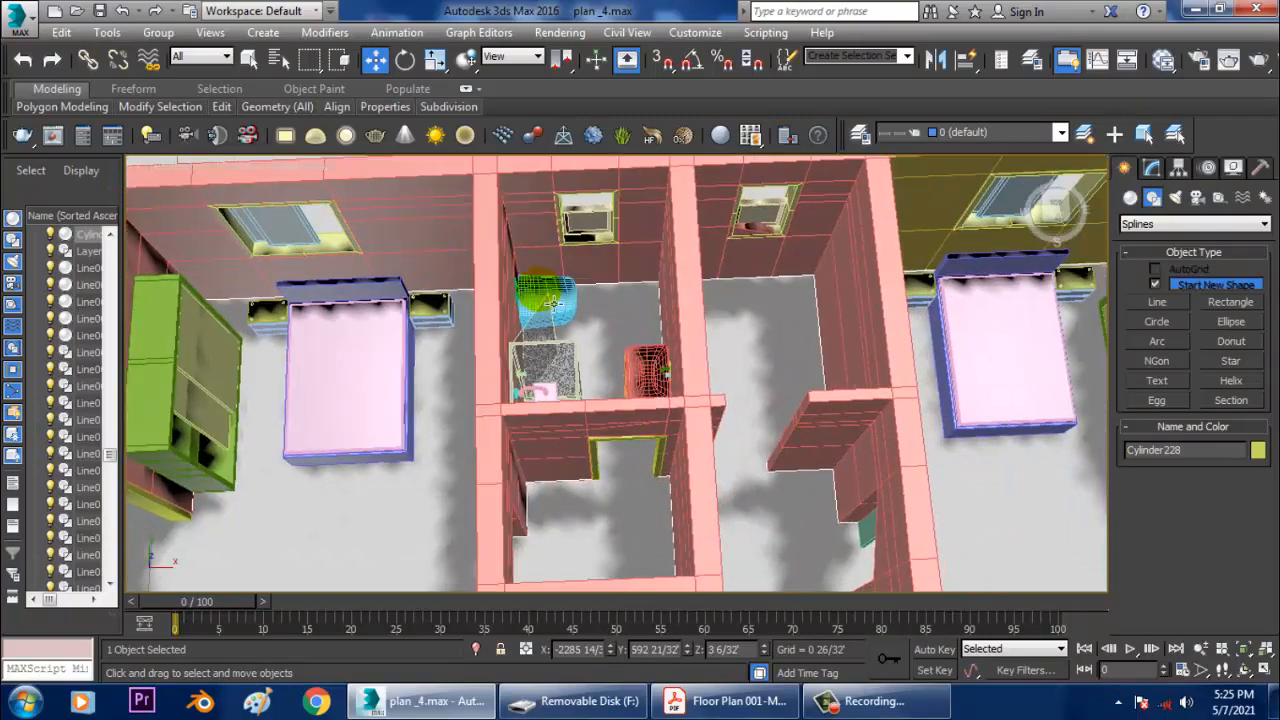
scroll(487, 405, "down", 1)
scroll(540, 368, "up", 1)
scroll(594, 312, "up", 2)
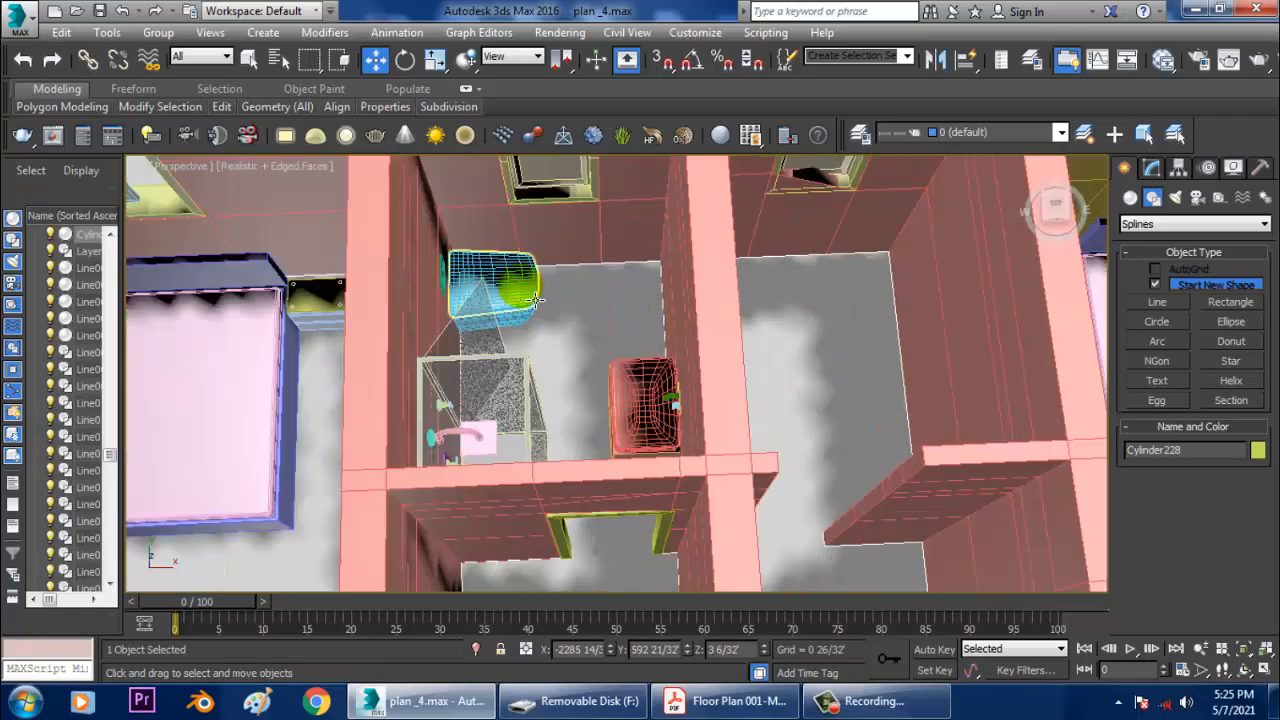
left_click(522, 288)
key("z")
middle_click_drag(651, 366, 480, 294, "alt")
scroll(520, 310, "down", 3)
middle_click_drag(610, 334, 668, 402)
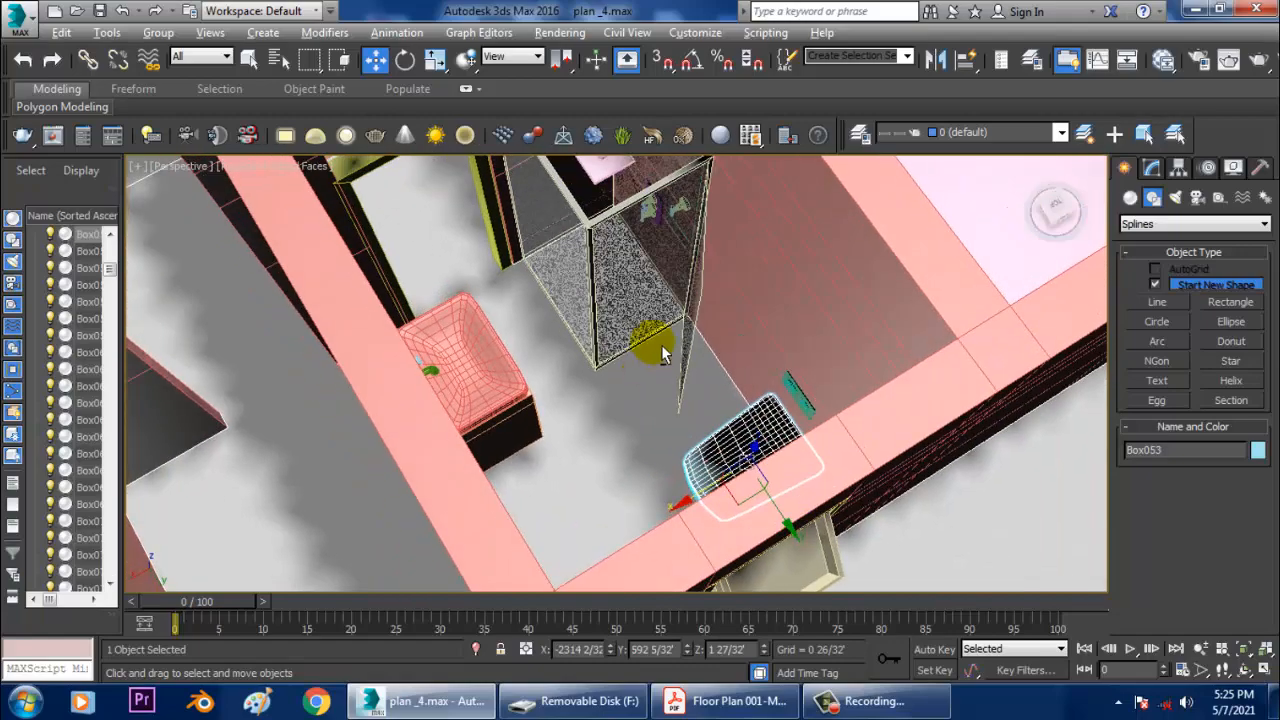
middle_click_drag(663, 354, 663, 526, "alt")
scroll(648, 293, "down", 3)
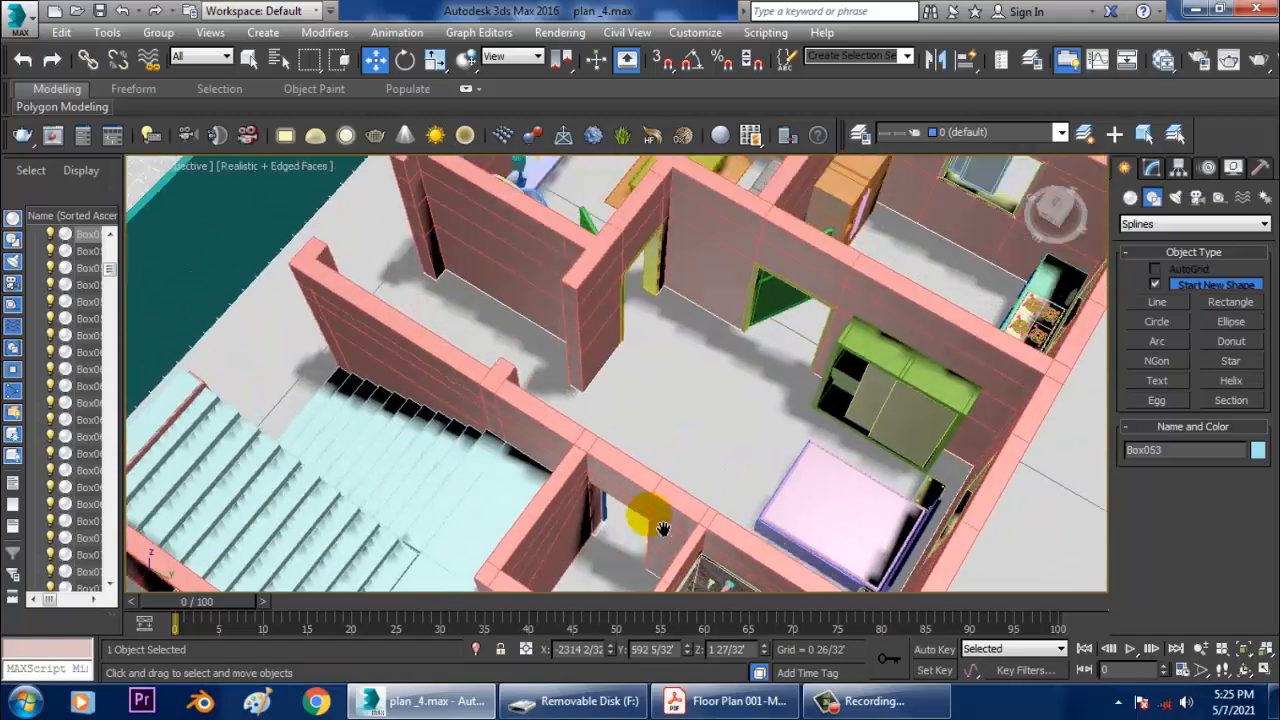
Examine the coffee table, TV unit, wall shelves and sofa in the pink-walled living room.
middle_click_drag(749, 420, 794, 406, "alt")
middle_click_drag(800, 310, 718, 403)
middle_click_drag(718, 403, 629, 404, "alt")
left_click(626, 310)
key("z")
middle_click_drag(781, 352, 660, 312, "alt")
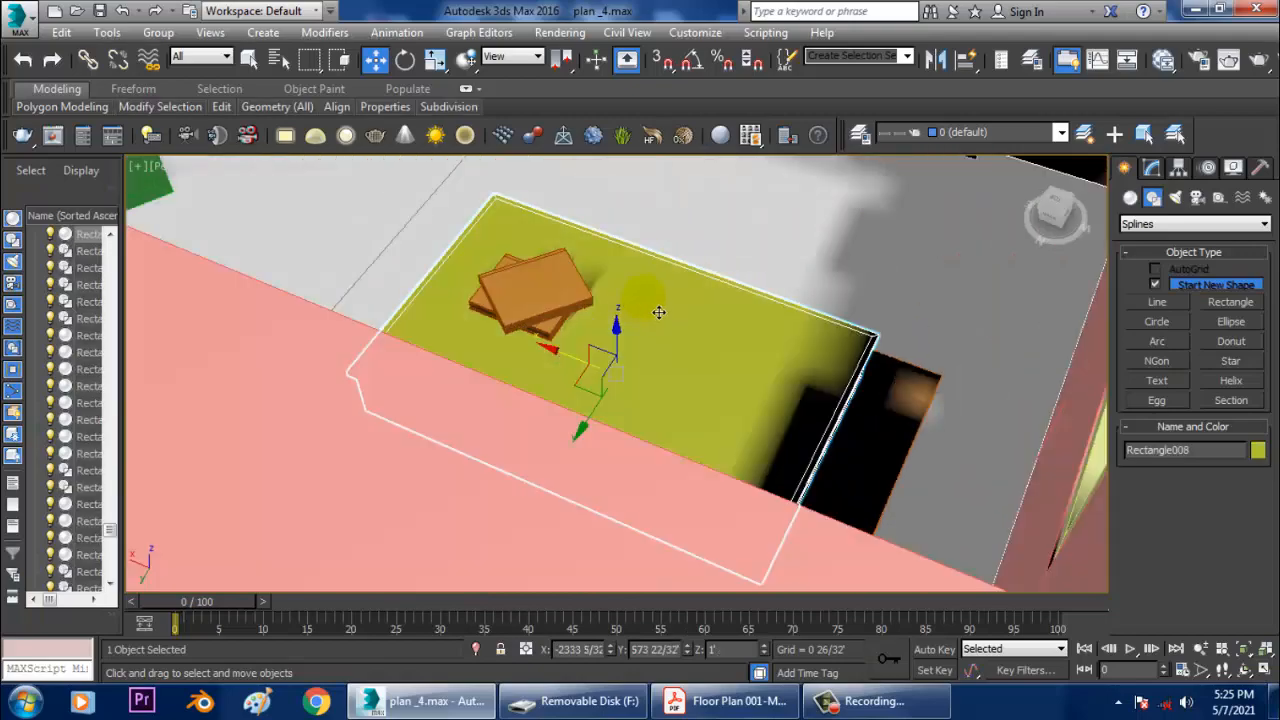
scroll(683, 445, "down", 5)
scroll(651, 276, "up", 3)
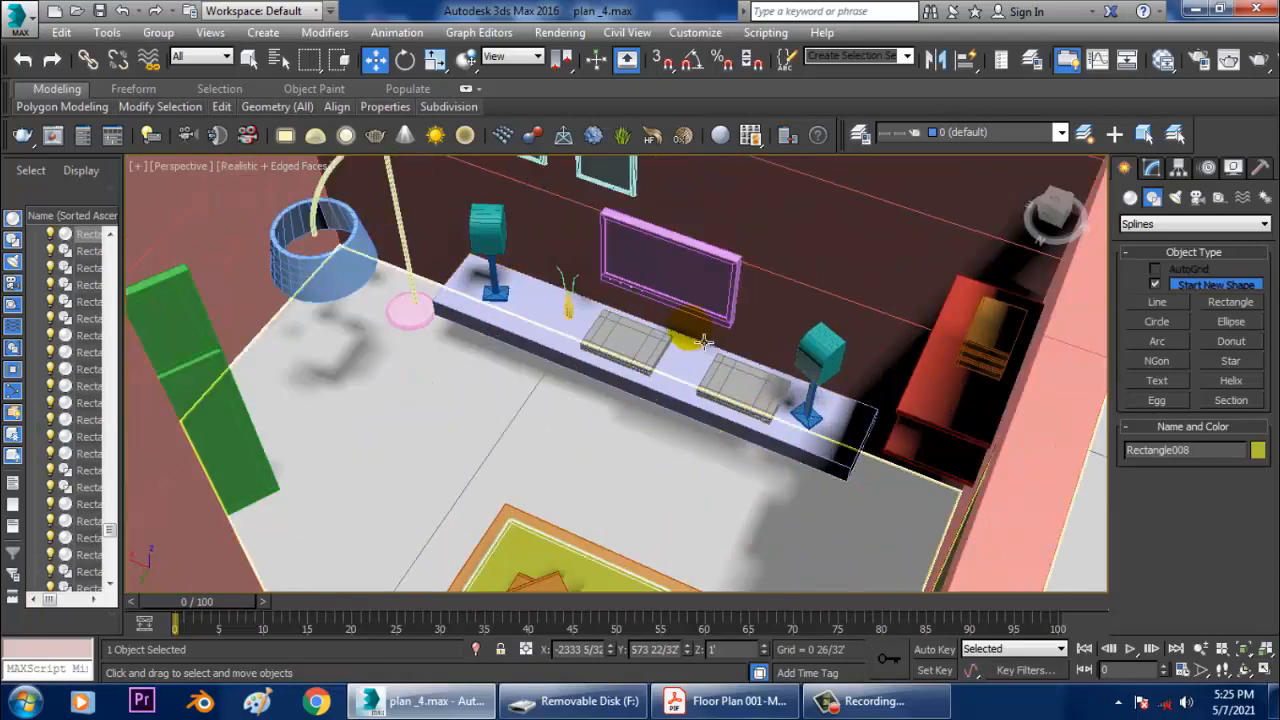
scroll(704, 342, "down", 2)
middle_click_drag(704, 342, 890, 335, "alt")
middle_click_drag(674, 364, 770, 340, "alt")
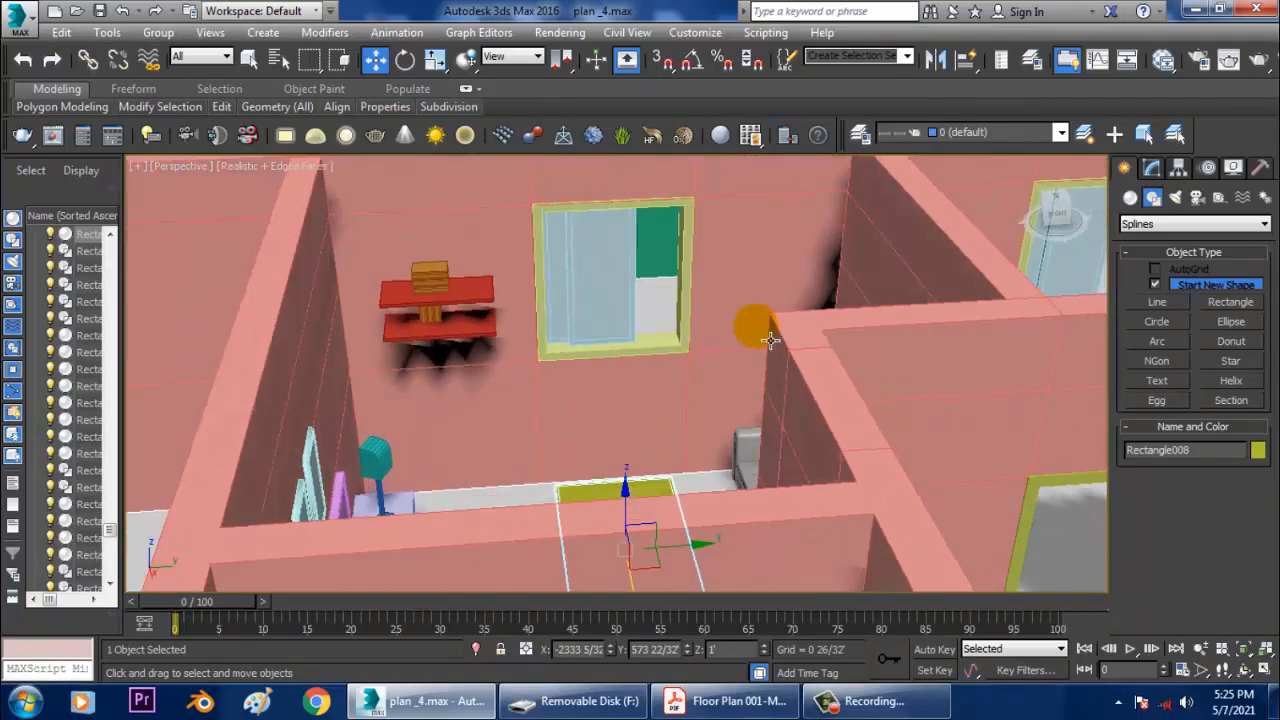
middle_click_drag(676, 321, 708, 327, "alt")
middle_click_drag(782, 388, 688, 380)
middle_click_drag(763, 353, 713, 372)
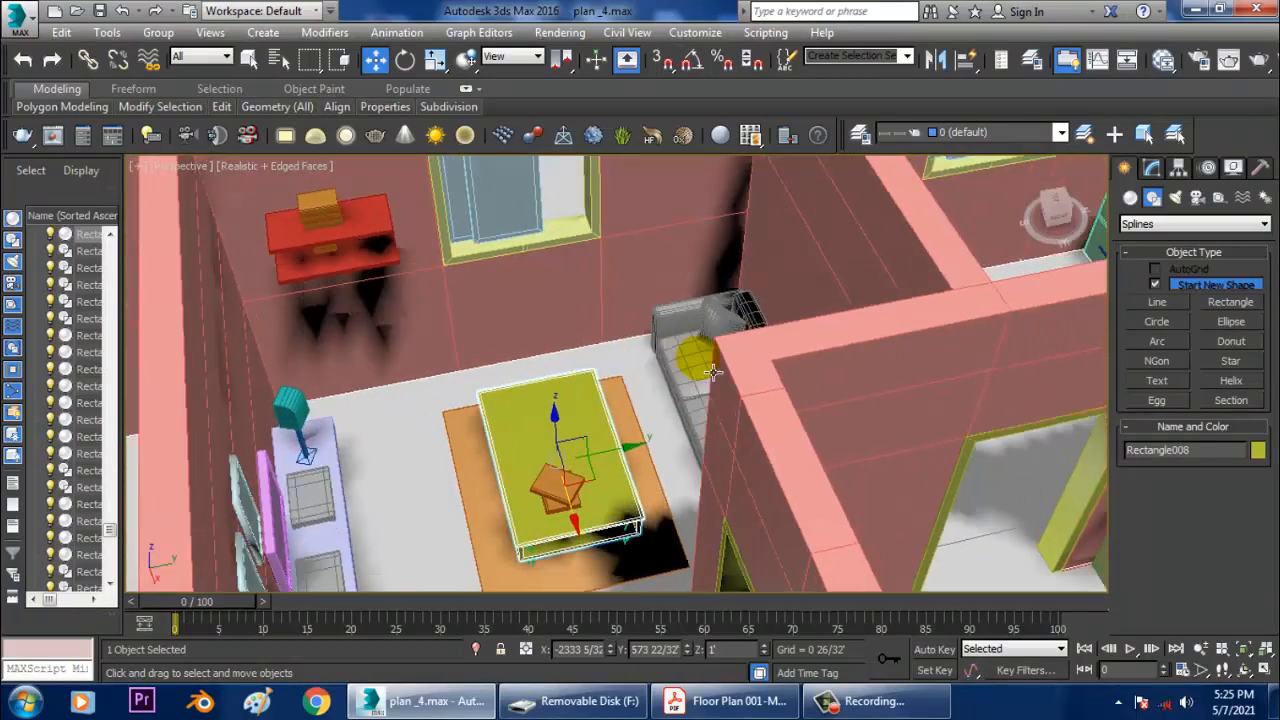
scroll(712, 372, "down", 10)
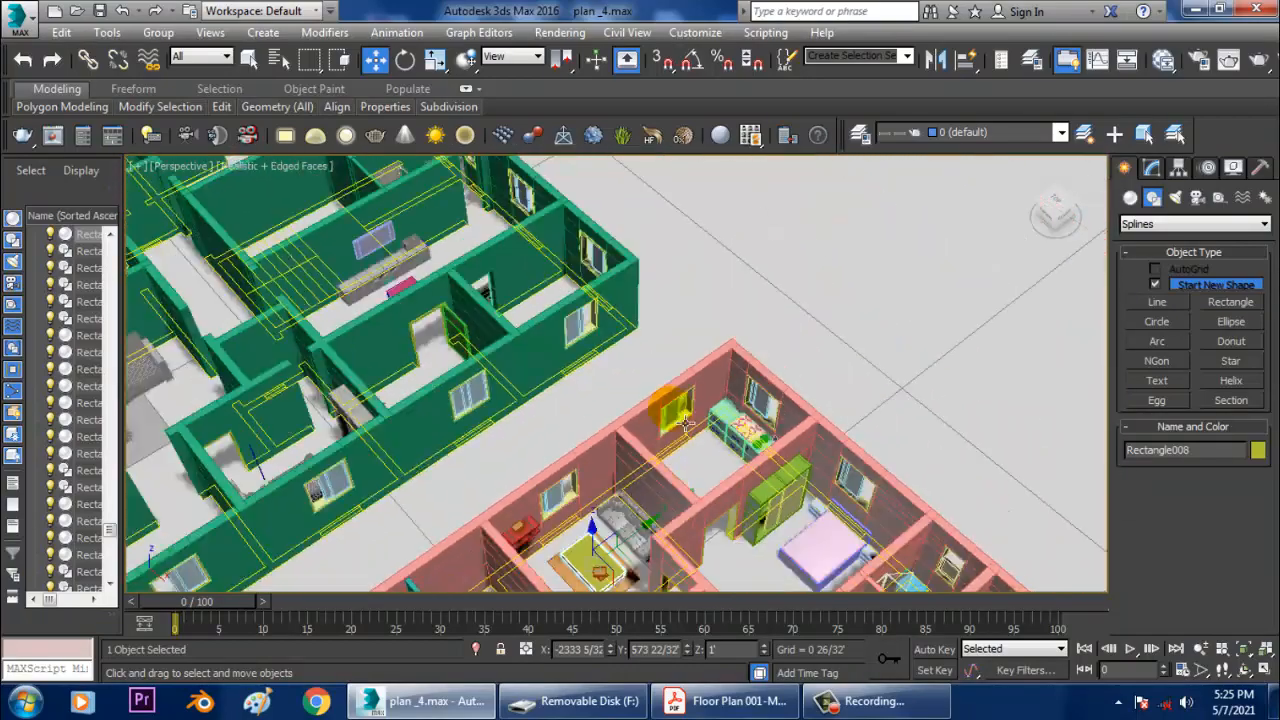
Examine the TV unit, small table, lounge chair and corner sofa in the green-walled living room.
middle_click_drag(685, 424, 617, 386, "alt")
middle_click_drag(230, 580, 617, 380)
scroll(617, 380, "down", 3)
middle_click_drag(717, 228, 555, 382)
scroll(700, 440, "up", 4)
left_click(714, 409)
key("z")
scroll(745, 420, "down", 2)
middle_click_drag(555, 382, 659, 378)
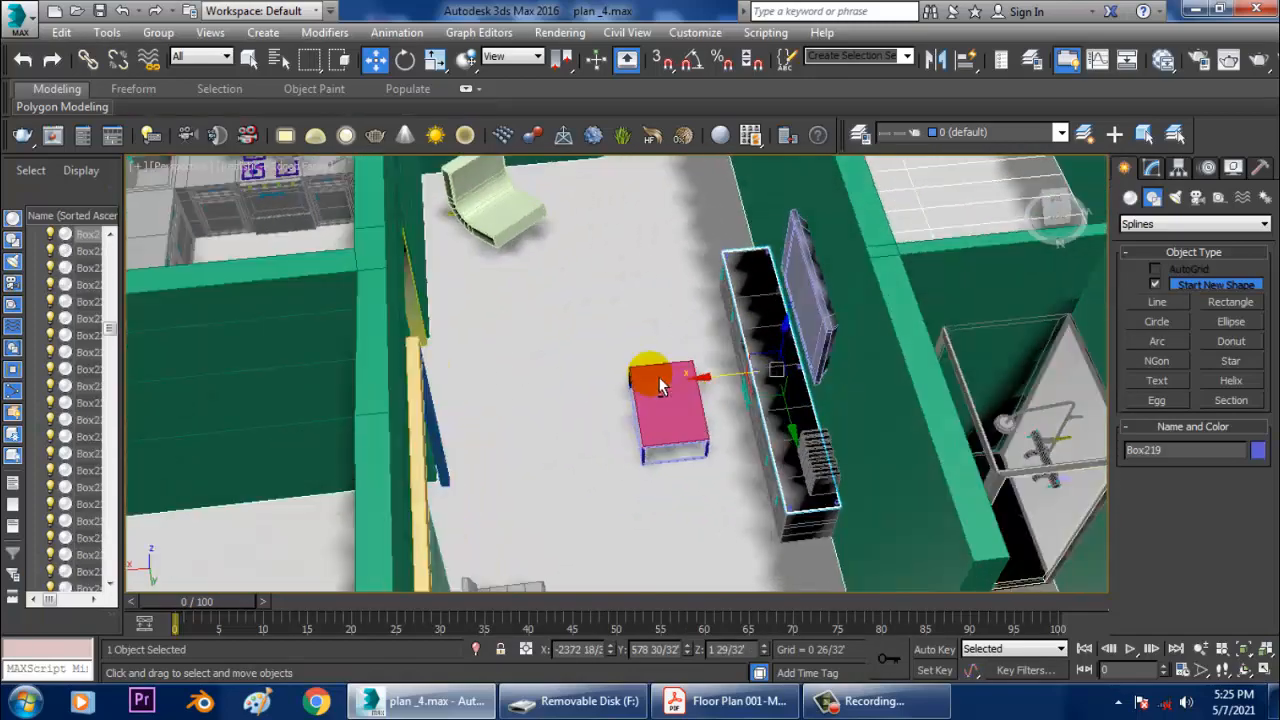
left_click(514, 220)
middle_click_drag(560, 318, 684, 580, "alt")
middle_click_drag(643, 357, 708, 408)
scroll(708, 408, "up", 4)
middle_click_drag(637, 363, 678, 483)
left_click(665, 390)
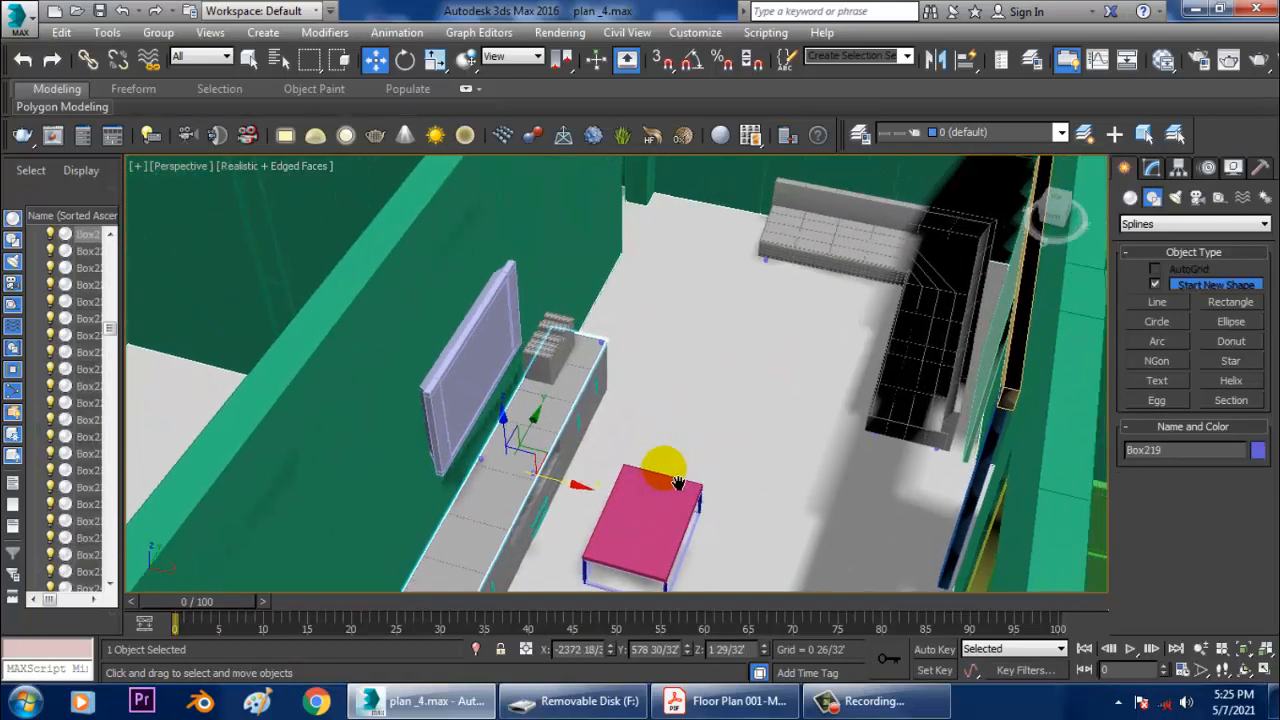
left_click(889, 272)
scroll(889, 268, "down", 2)
middle_click_drag(886, 265, 966, 395)
scroll(842, 383, "down", 2)
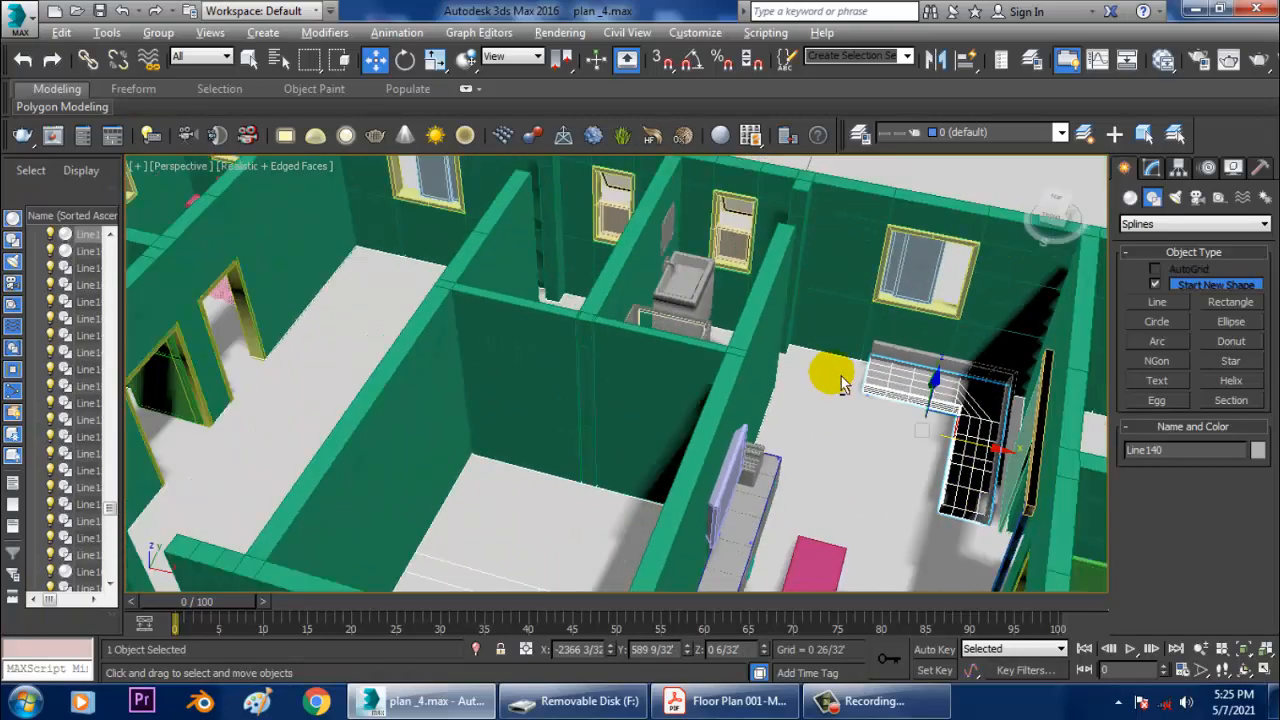
Examine the washbasins, shower cabin and toilet in the green-walled floor's two bathrooms.
middle_click_drag(841, 383, 748, 293, "alt")
left_click(748, 293)
key("z")
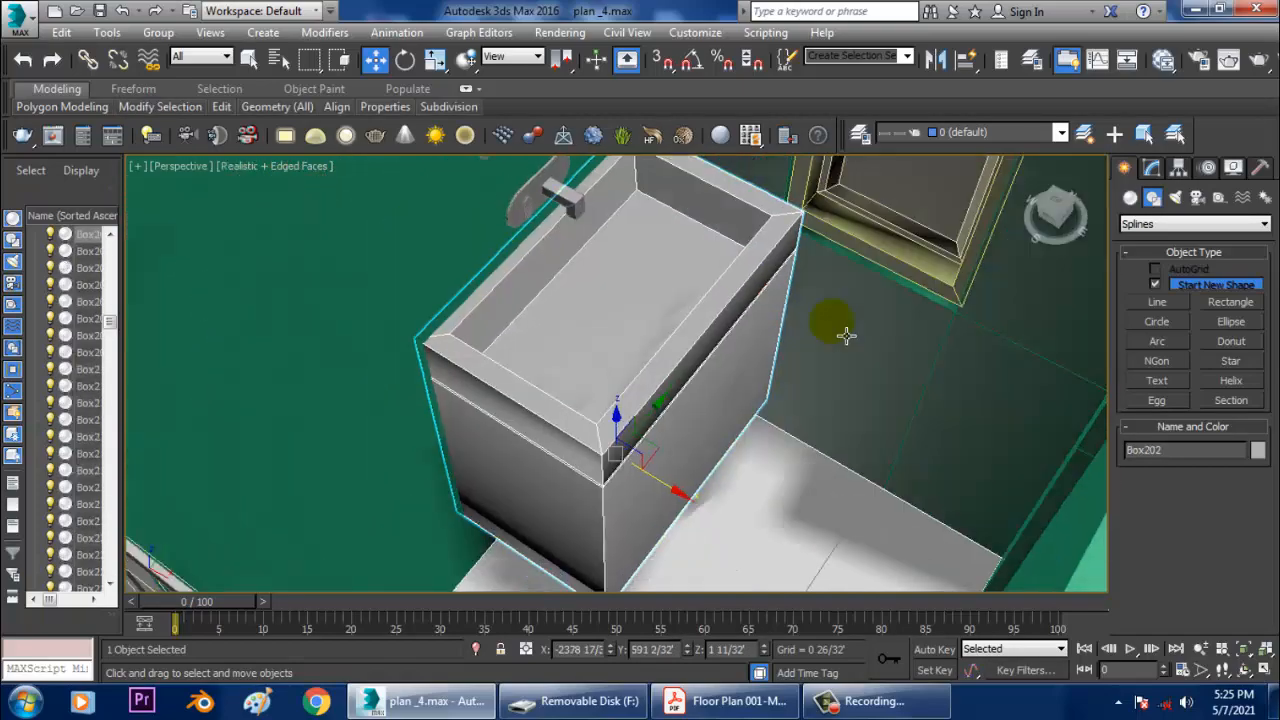
scroll(846, 335, "down", 3)
middle_click_drag(846, 335, 719, 361, "alt")
scroll(686, 383, "down", 2)
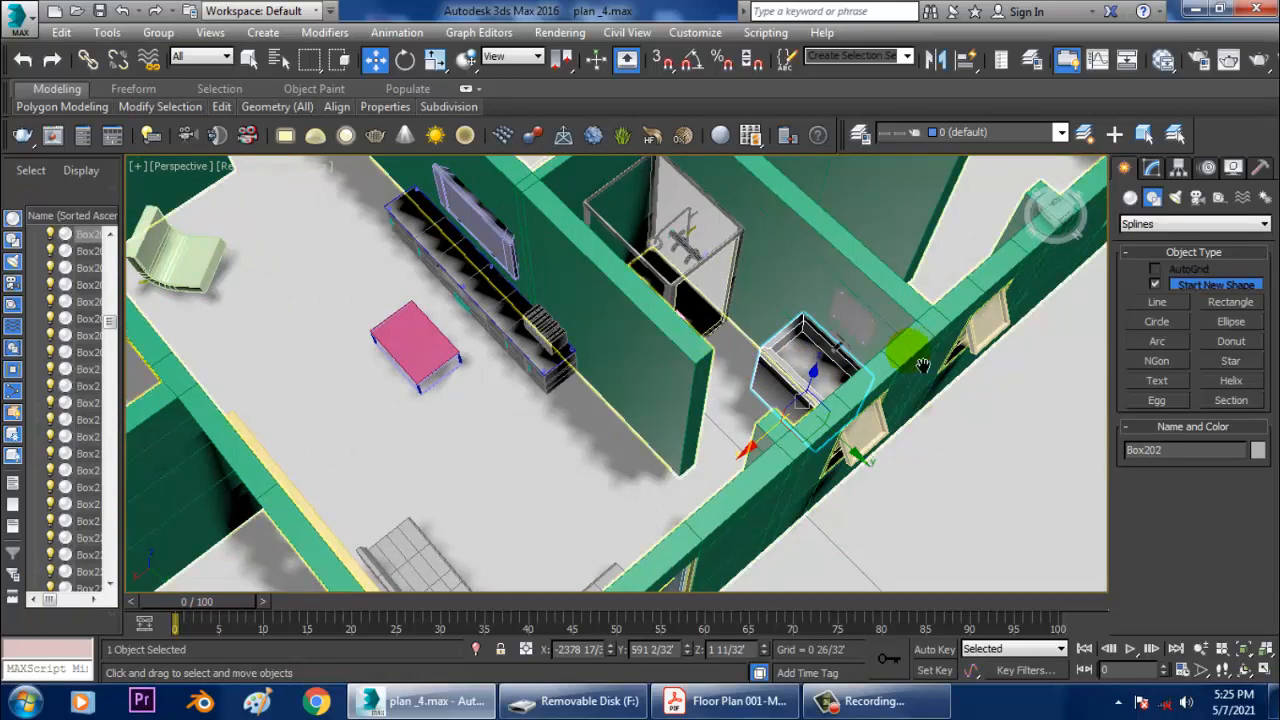
middle_click_drag(910, 352, 648, 549)
middle_click_drag(686, 446, 608, 470, "alt")
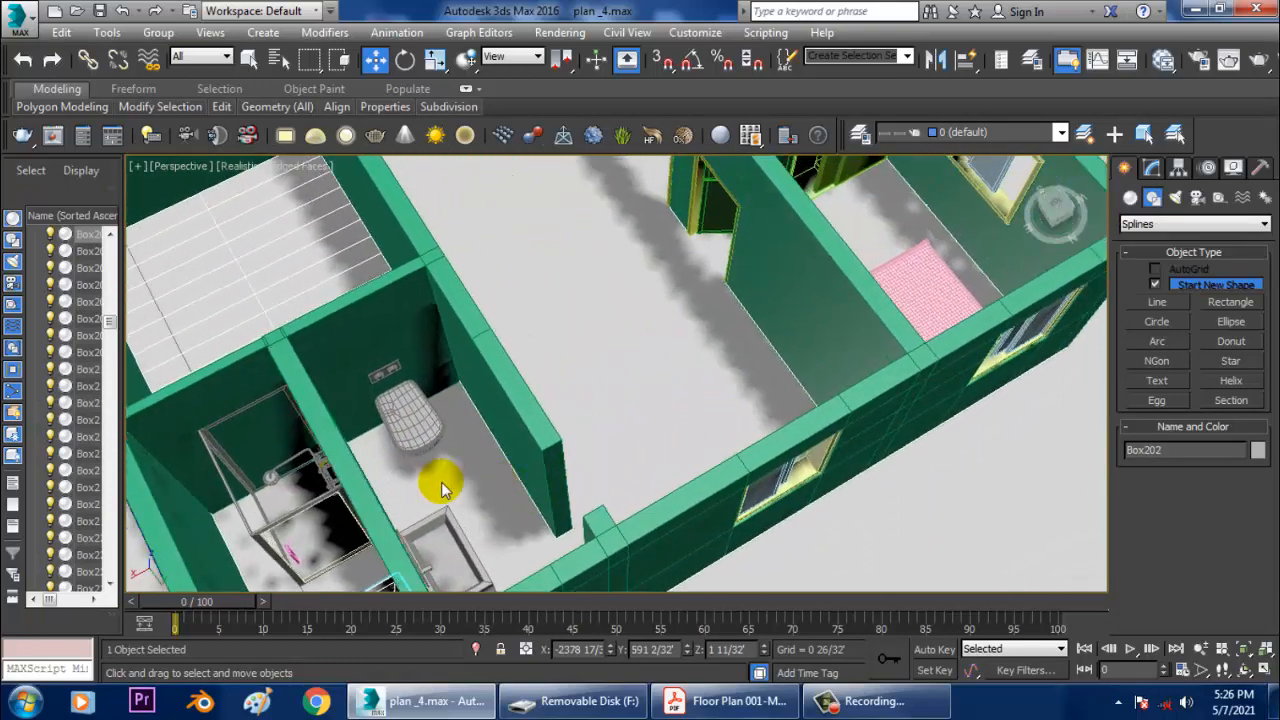
middle_click_drag(441, 483, 476, 482, "alt")
middle_click_drag(823, 274, 920, 650)
scroll(605, 336, "up", 1)
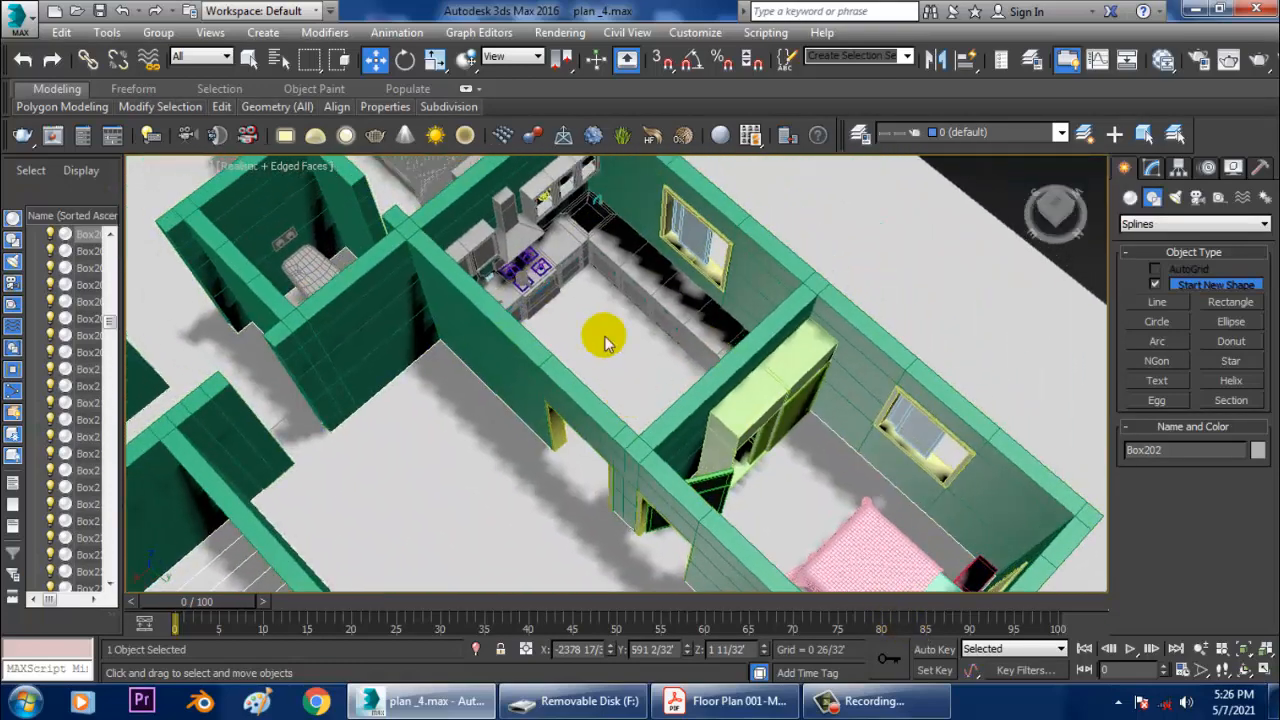
Examine the range hood, wall cabinets, stove and counter in the green-walled kitchen.
left_click(535, 251)
key("z")
middle_click_drag(814, 254, 691, 317, "alt")
scroll(691, 317, "down", 4)
middle_click_drag(731, 455, 786, 410)
middle_click_drag(786, 410, 776, 450)
middle_click_drag(776, 450, 749, 366, "alt")
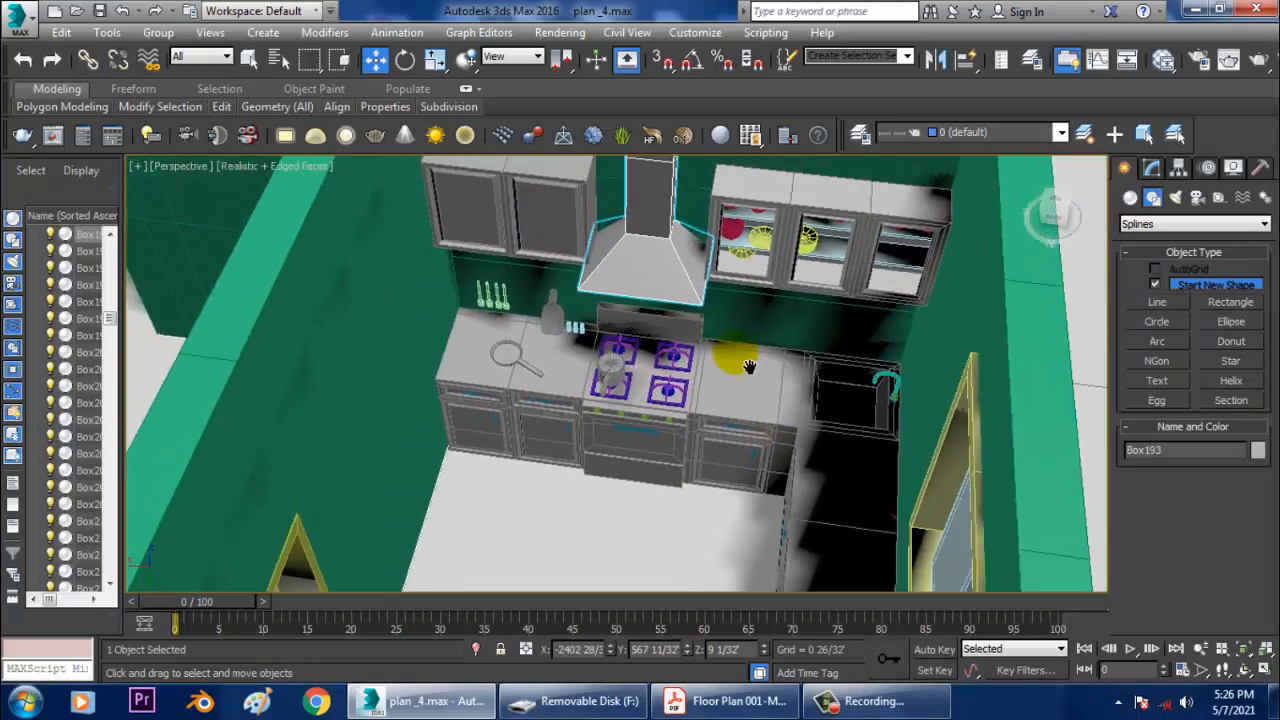
middle_click_drag(771, 256, 820, 374, "alt")
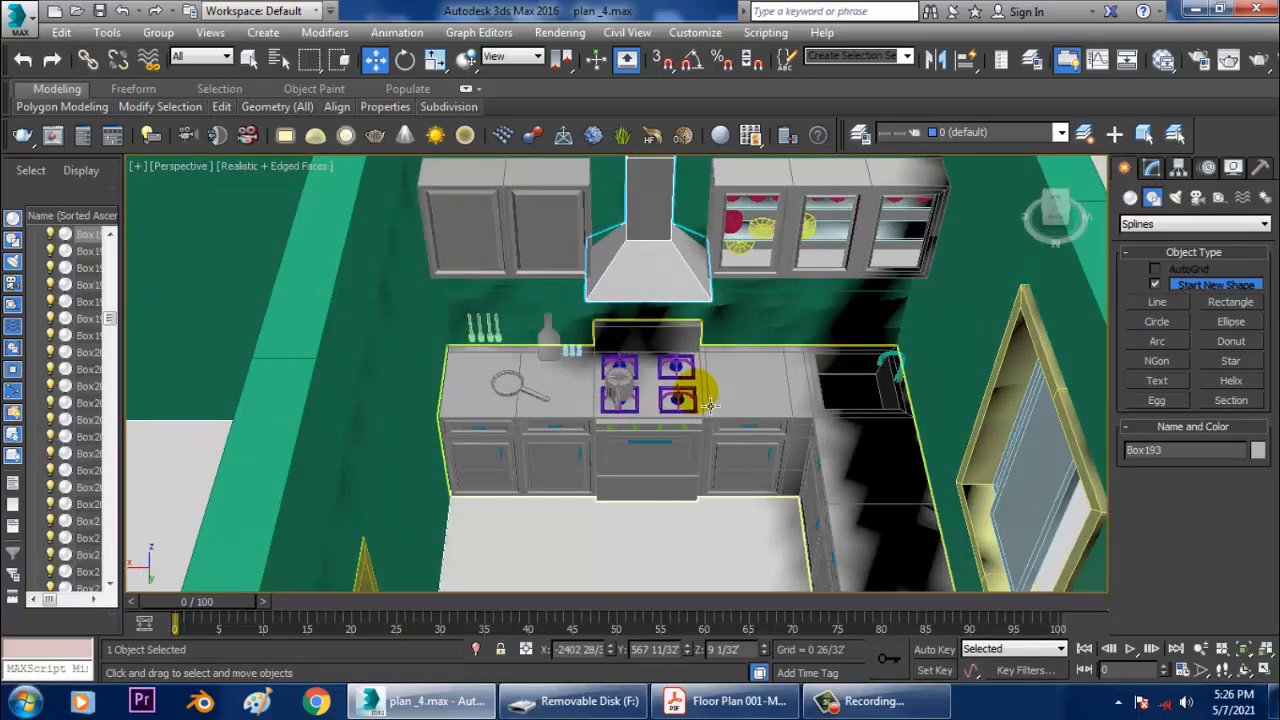
scroll(724, 414, "down", 2)
scroll(769, 451, "down", 2)
middle_click_drag(830, 450, 750, 450, "alt")
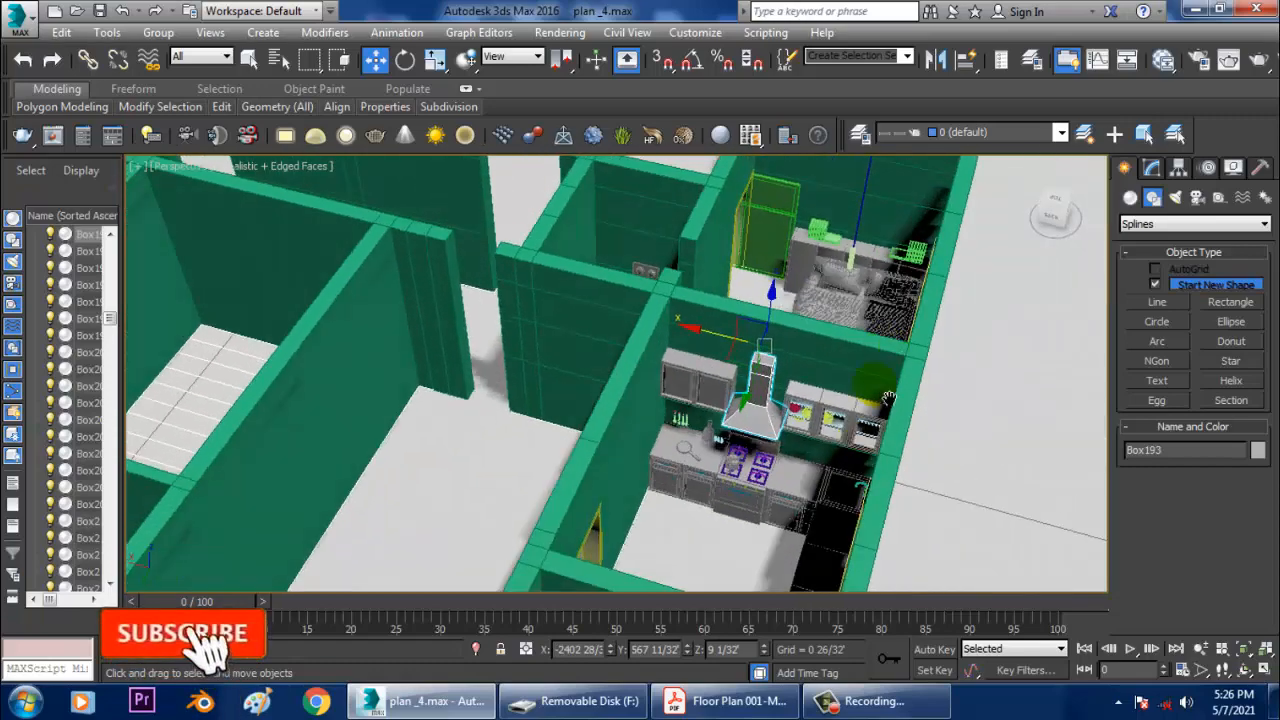
Examine the bed in the green-walled bedroom, and review the overall layout of both floors.
middle_click_drag(880, 290, 757, 425)
left_click(750, 470)
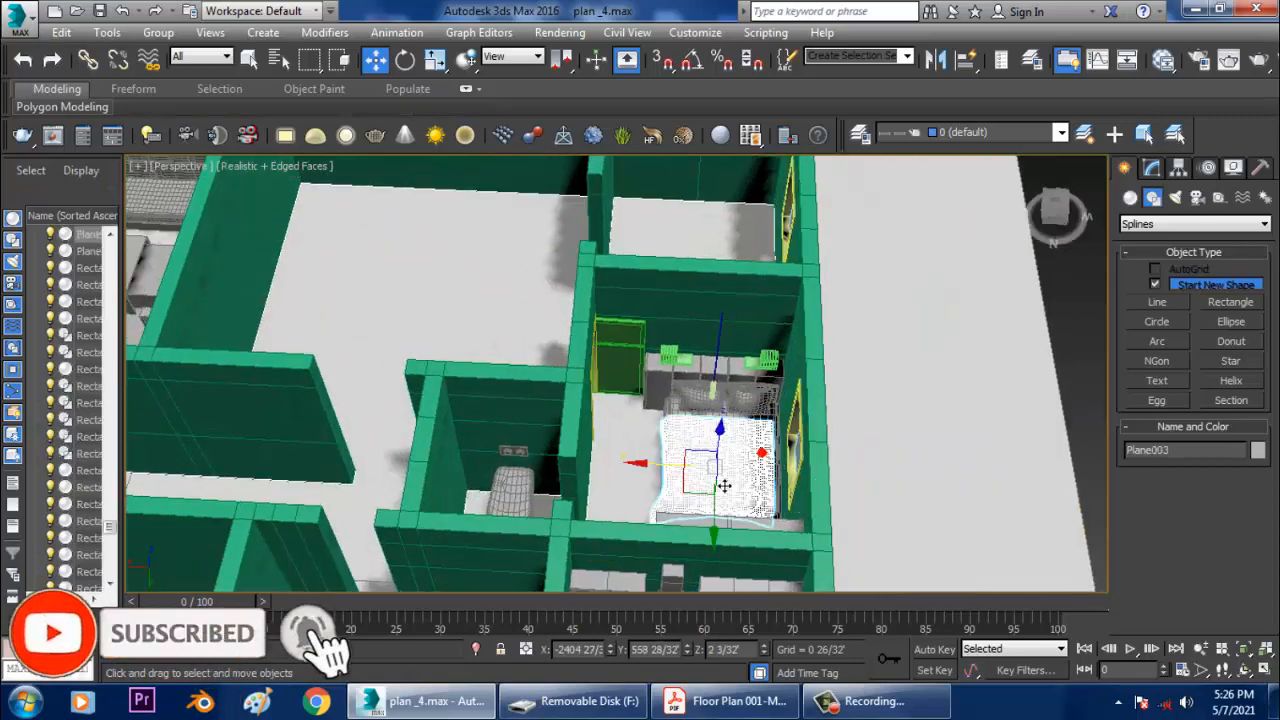
scroll(673, 460, "down", 2)
middle_click_drag(723, 486, 649, 503, "alt")
scroll(697, 306, "down", 2)
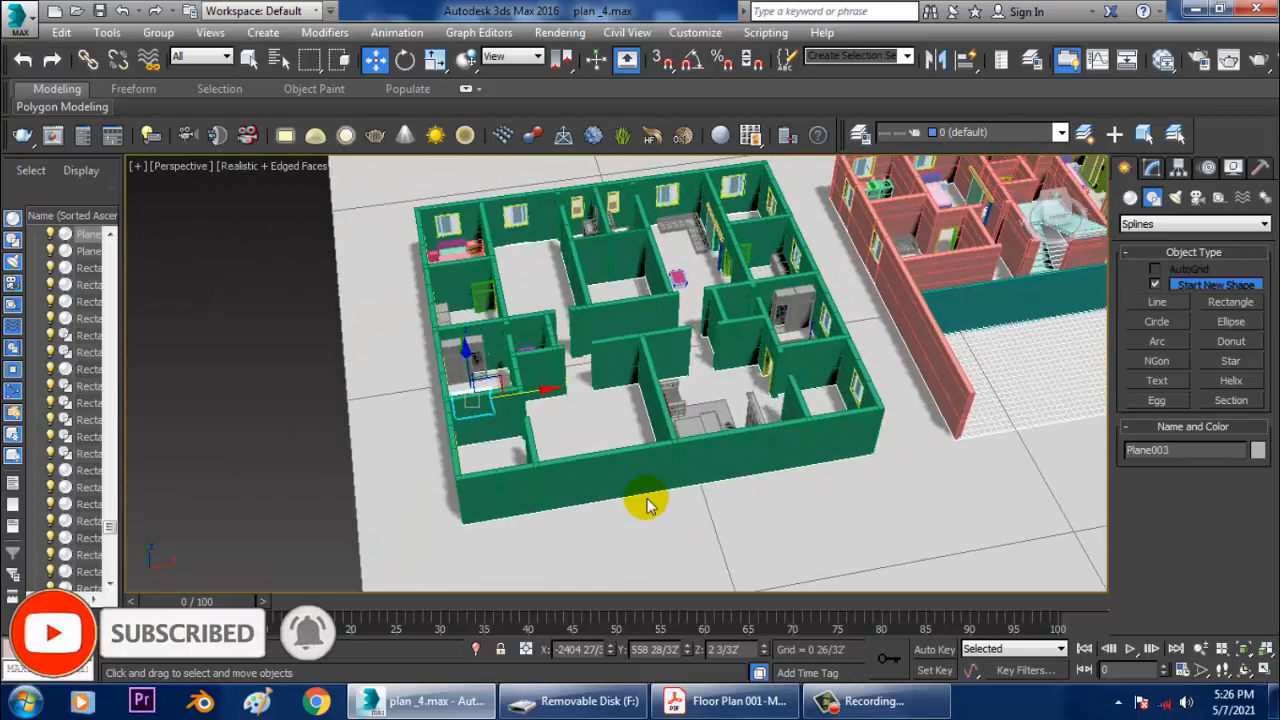
middle_click_drag(749, 437, 623, 459)
middle_click_drag(672, 420, 669, 507, "alt")
scroll(669, 507, "up", 3)
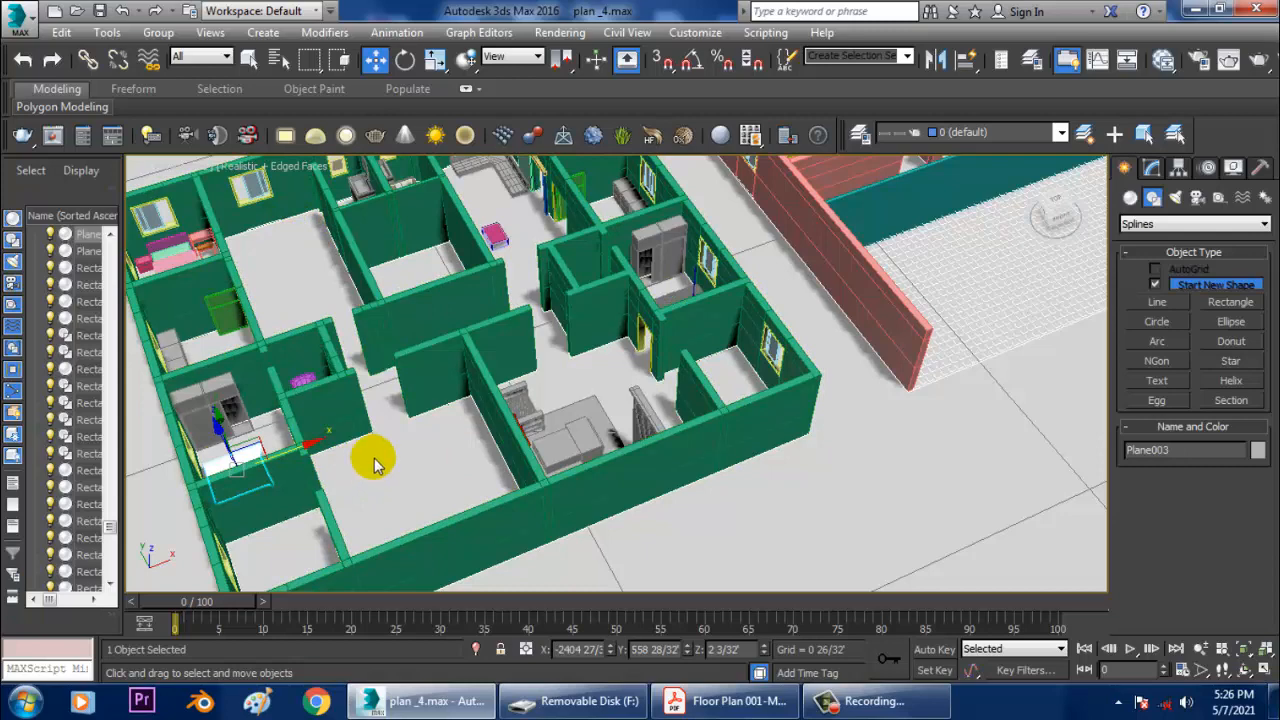
scroll(643, 486, "down", 5)
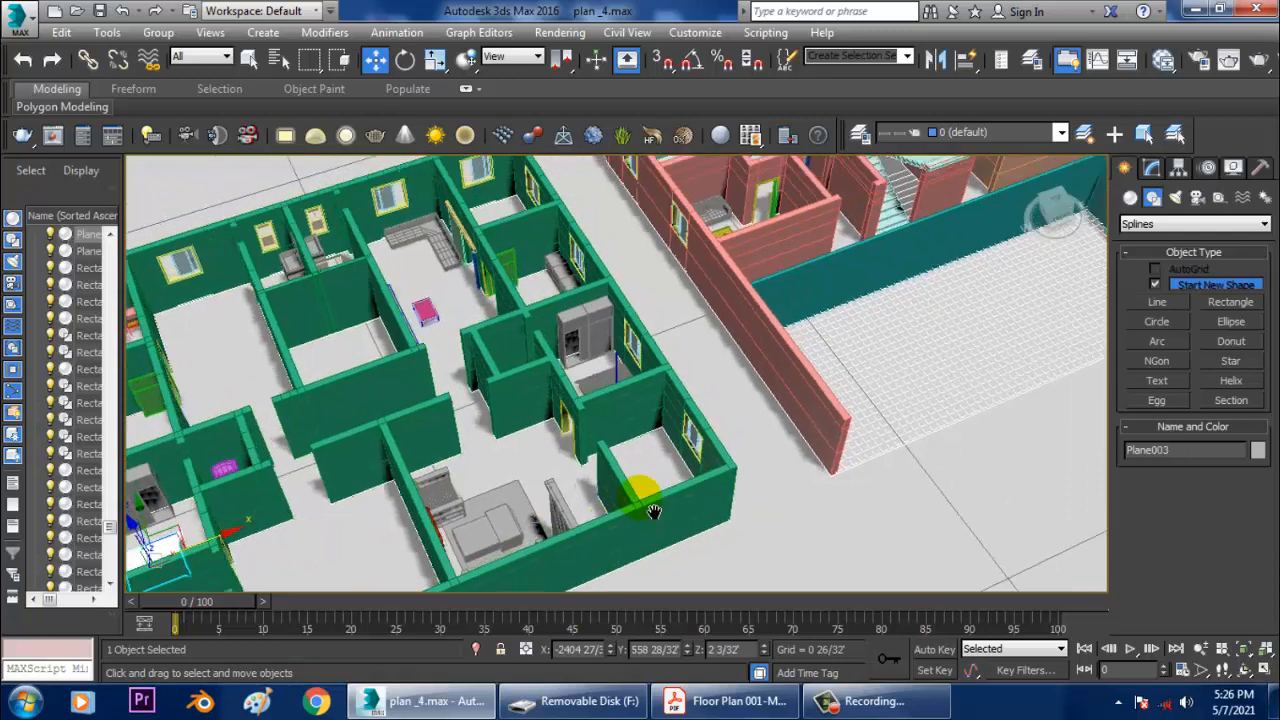
scroll(712, 440, "up", 2)
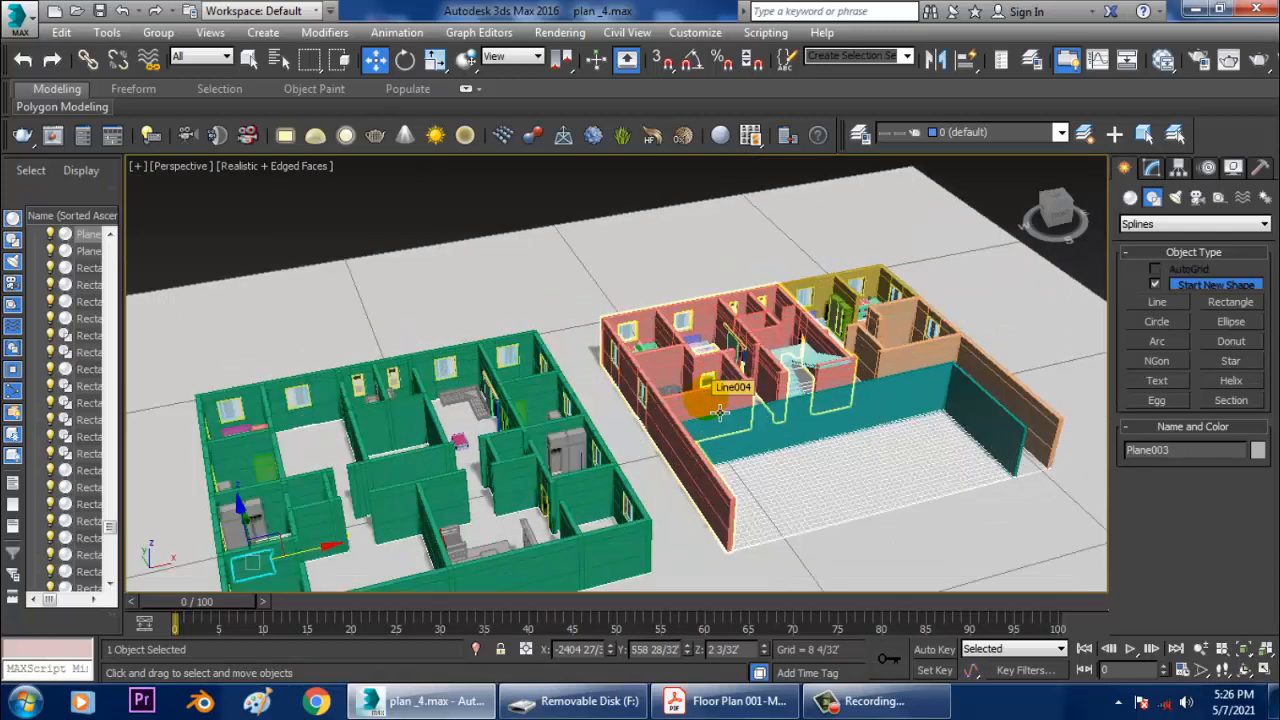